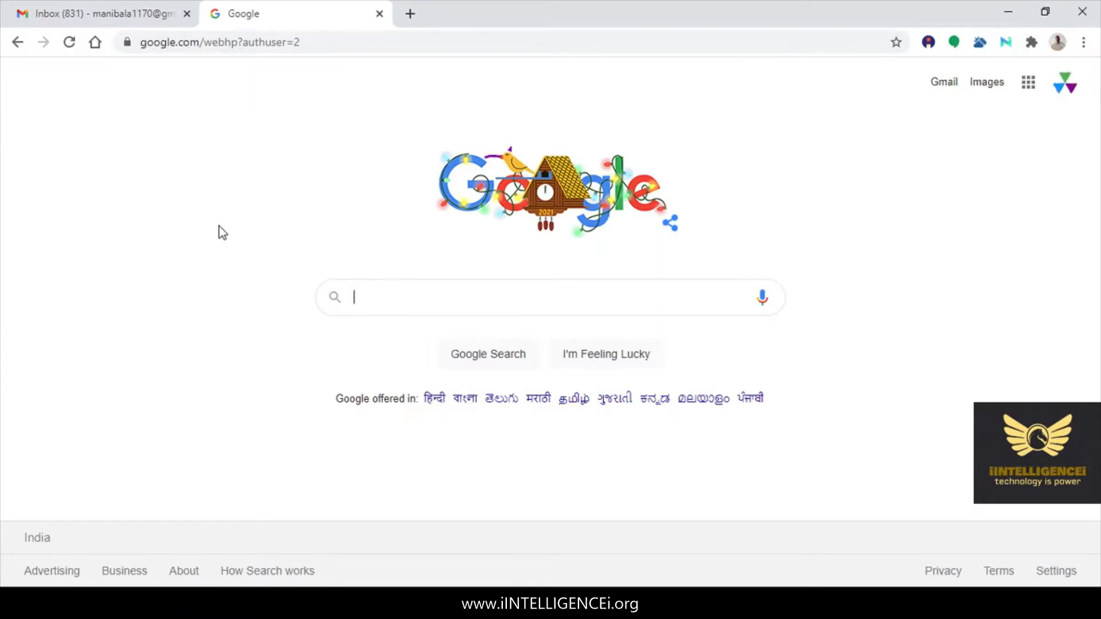
Step: From Gmail's Google apps grid, open the full 'More from Google' products page in a new tab
click(110, 17)
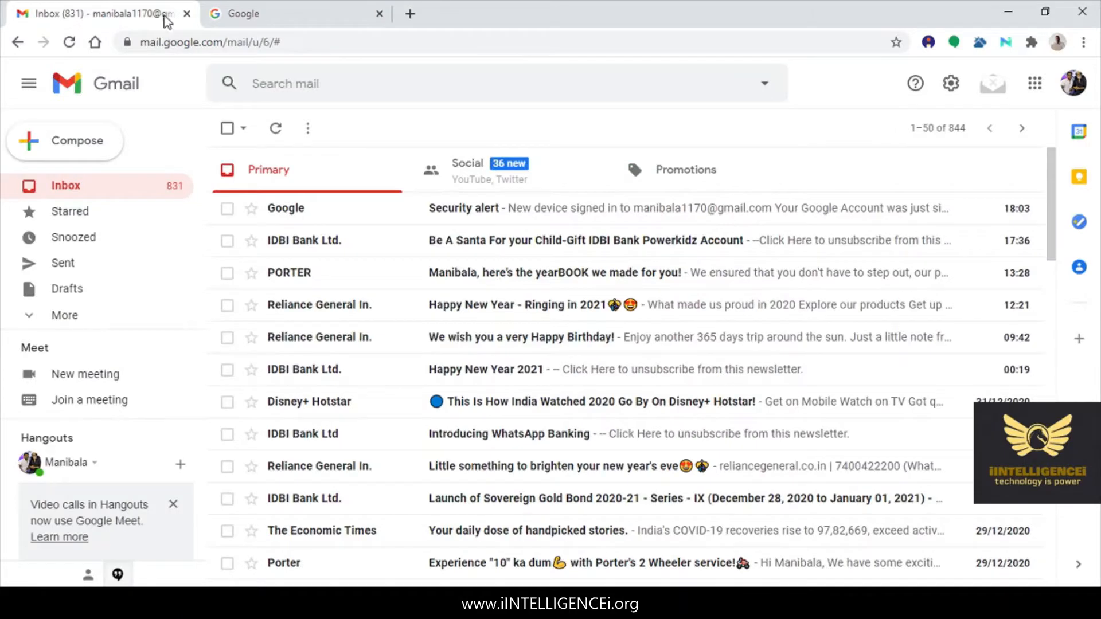
click(1035, 86)
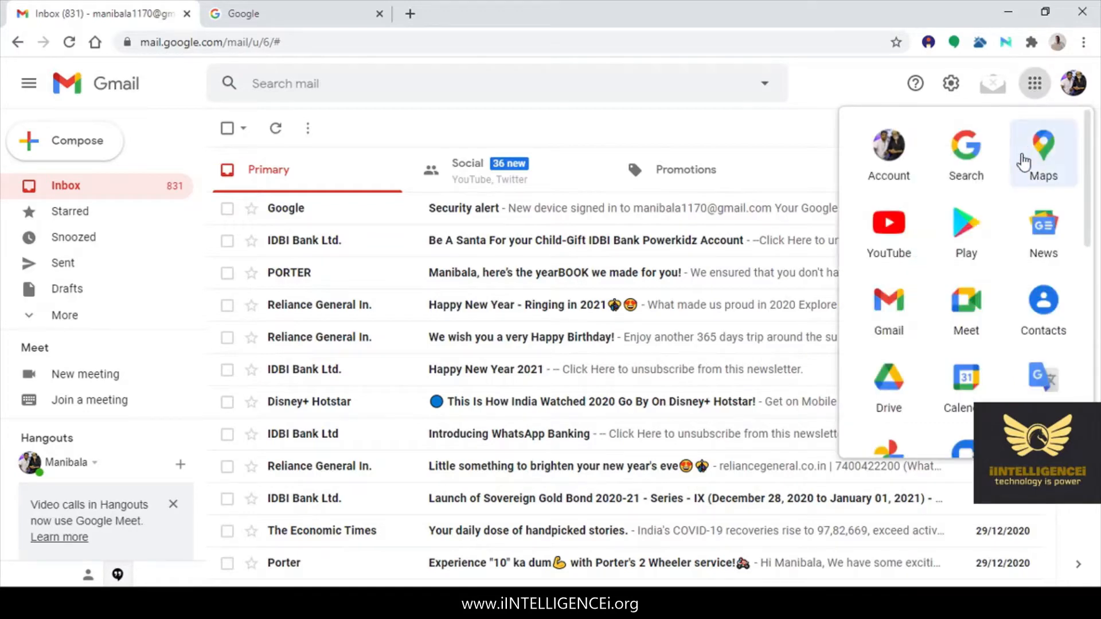
scroll(975, 235, down, 3)
scroll(987, 219, down, 5)
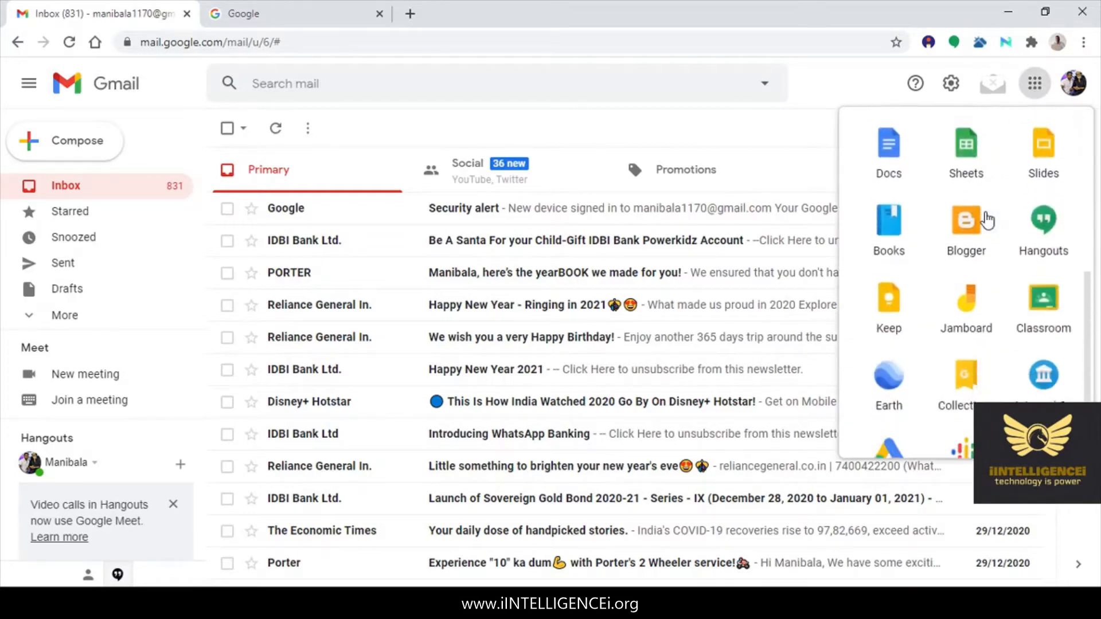
scroll(987, 220, up, 2)
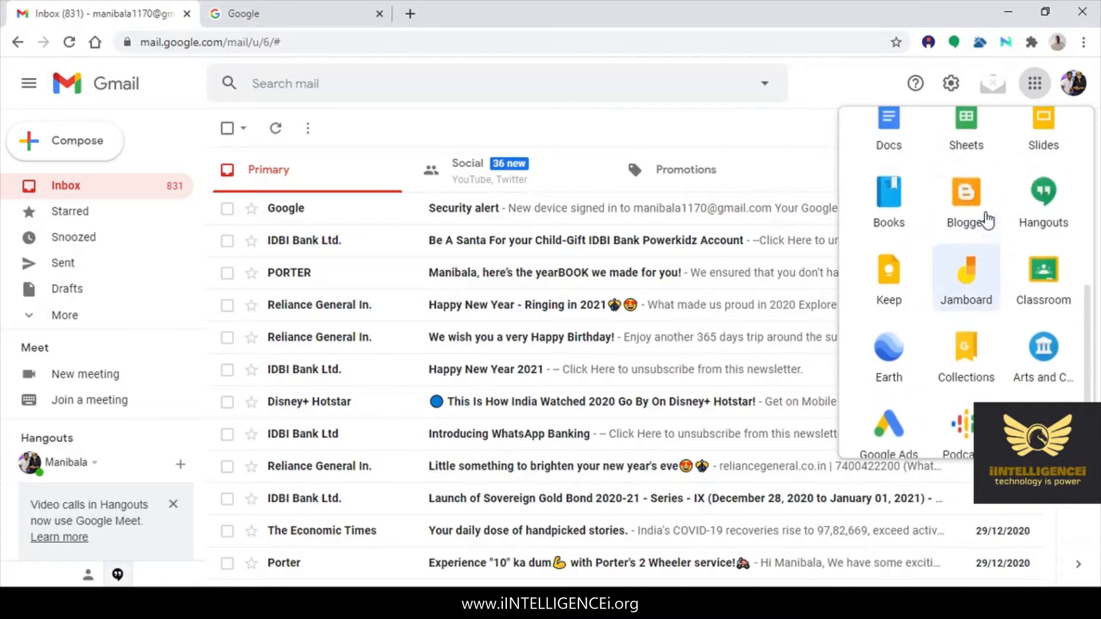
scroll(987, 219, up, 5)
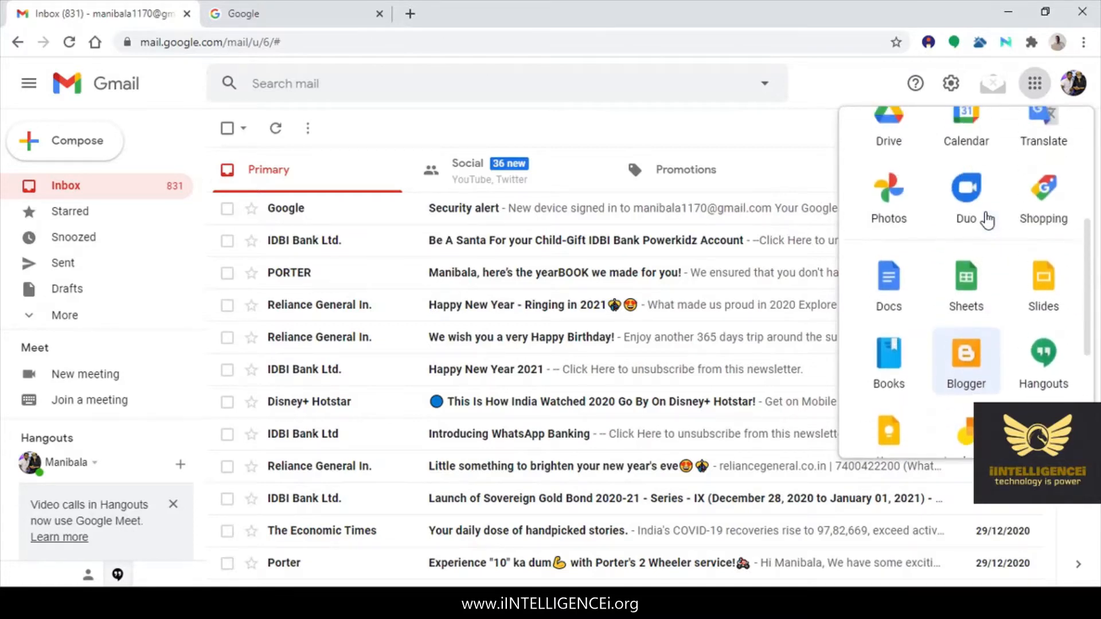
scroll(987, 220, up, 1)
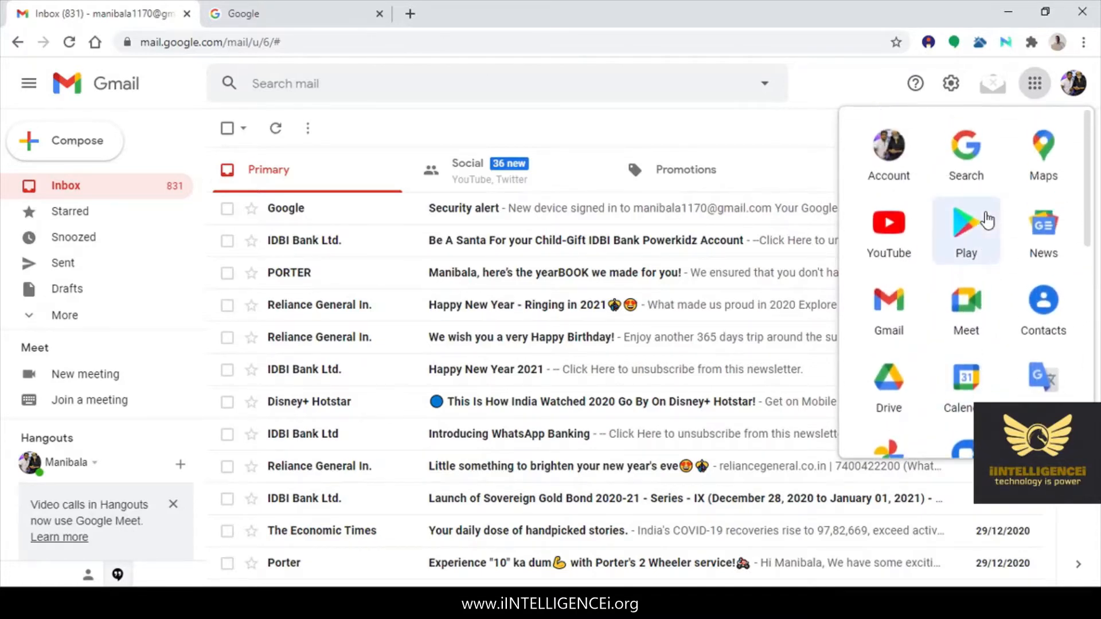
scroll(987, 220, down, 5)
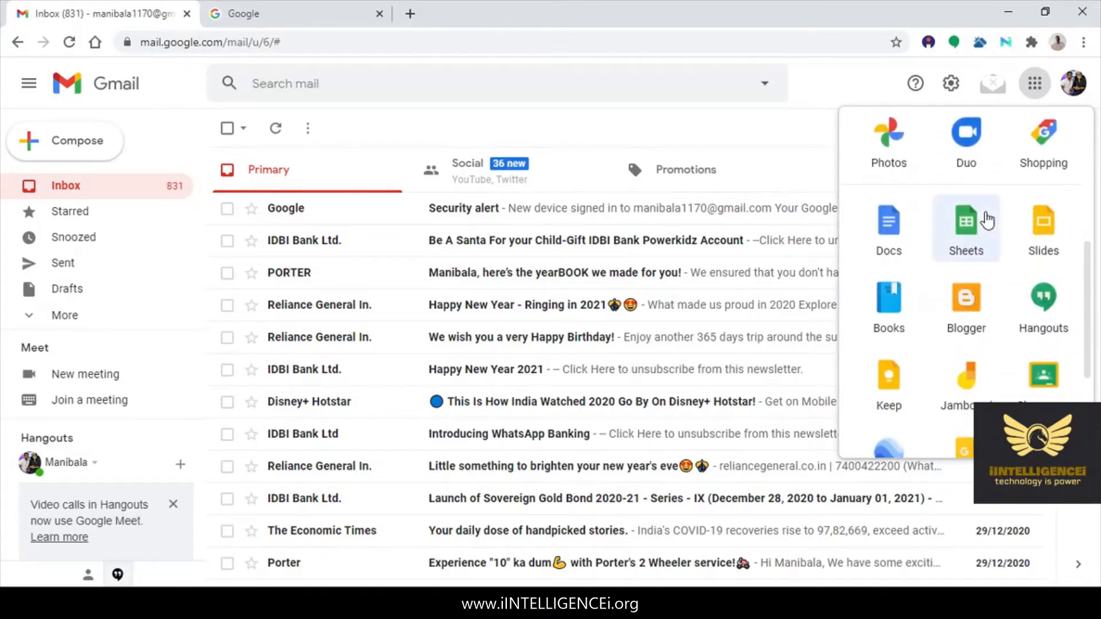
scroll(987, 219, down, 4)
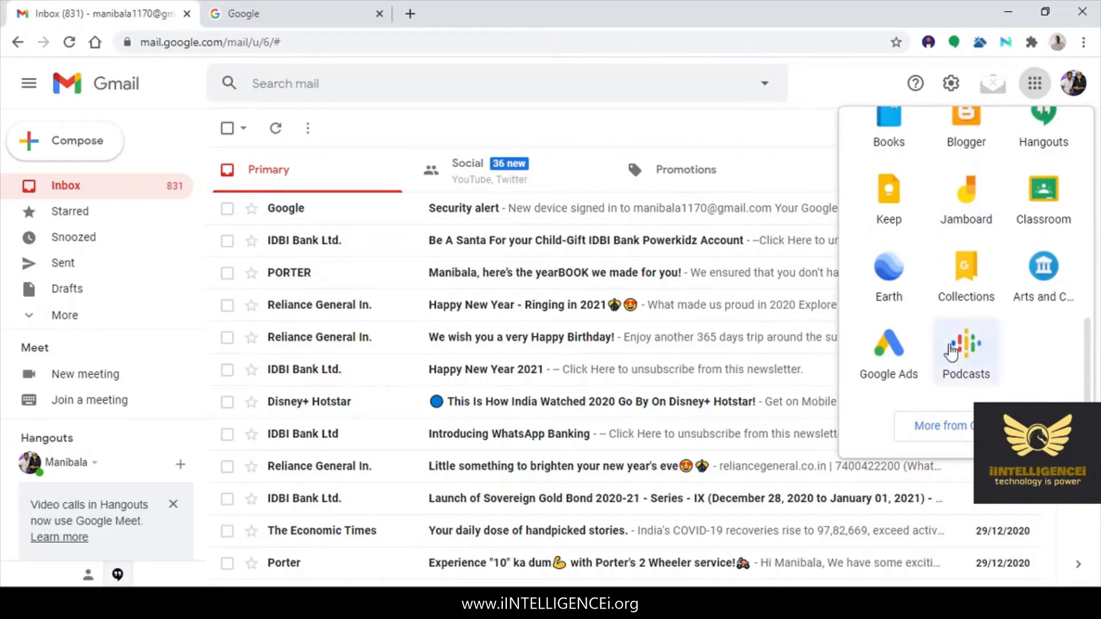
click(958, 430)
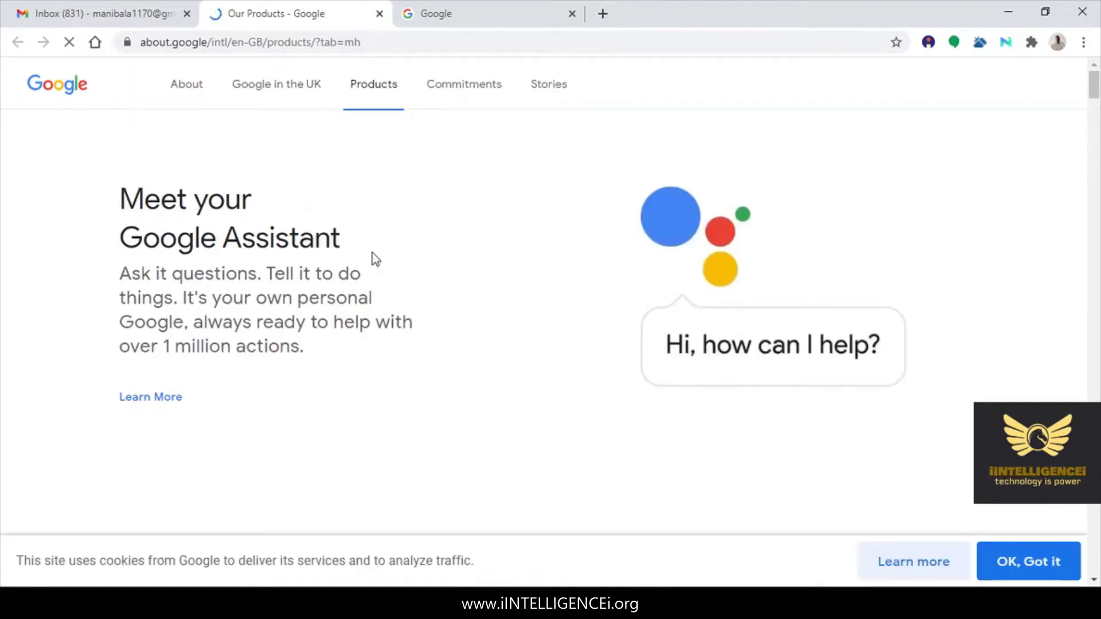
Step: Dismiss the cookie notice on the Our Products page
scroll(373, 253, down, 3)
scroll(374, 253, down, 3)
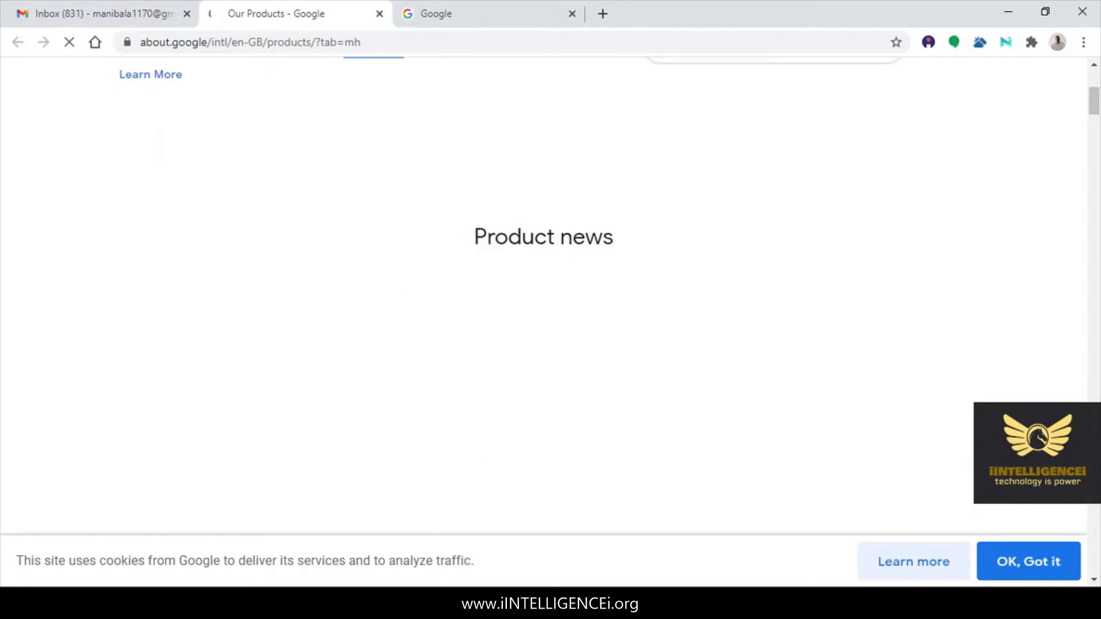
click(1023, 563)
scroll(304, 221, down, 6)
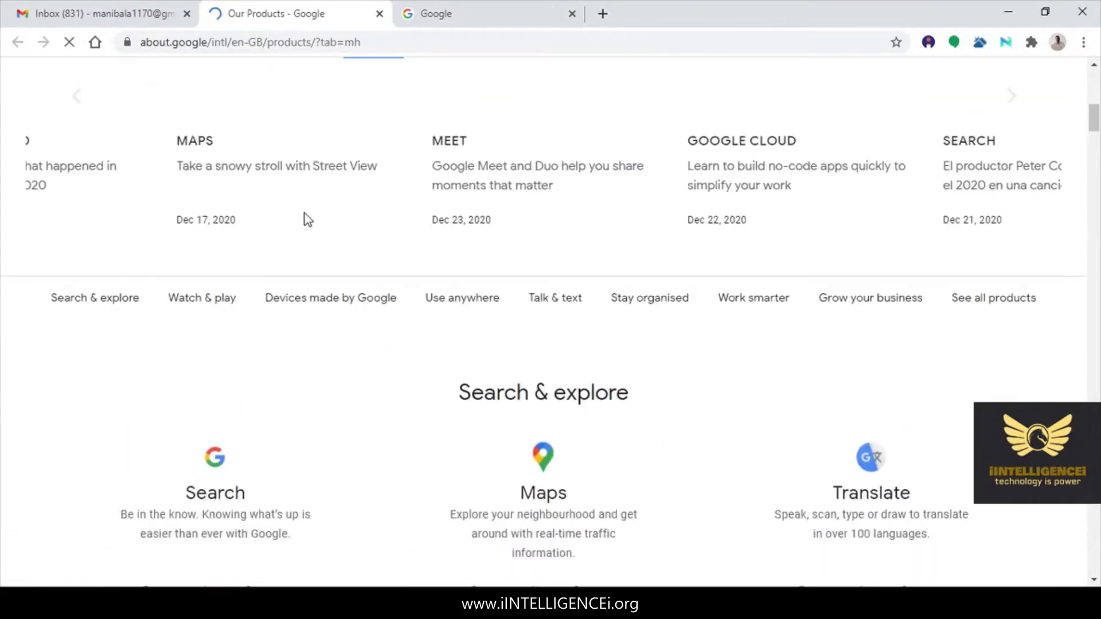
scroll(305, 219, up, 5)
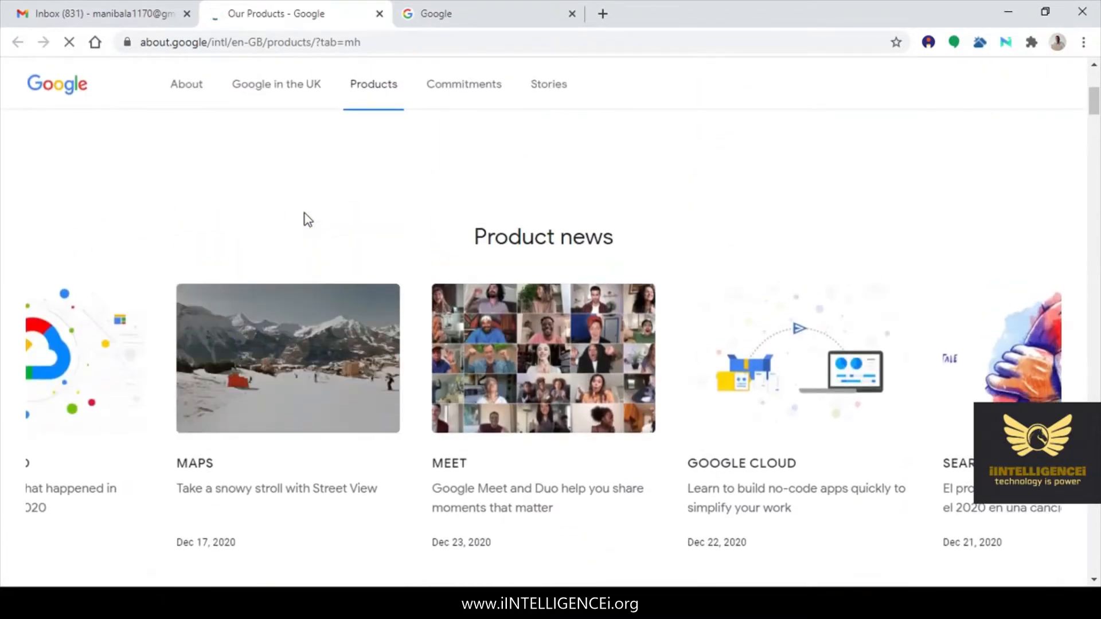
scroll(315, 221, up, 3)
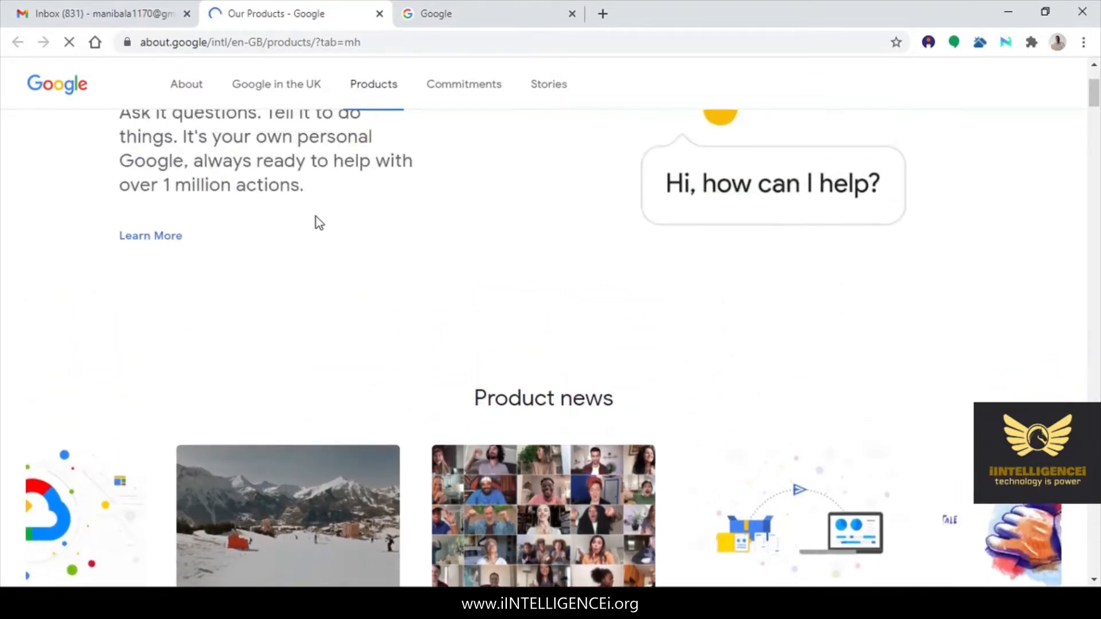
scroll(316, 221, up, 3)
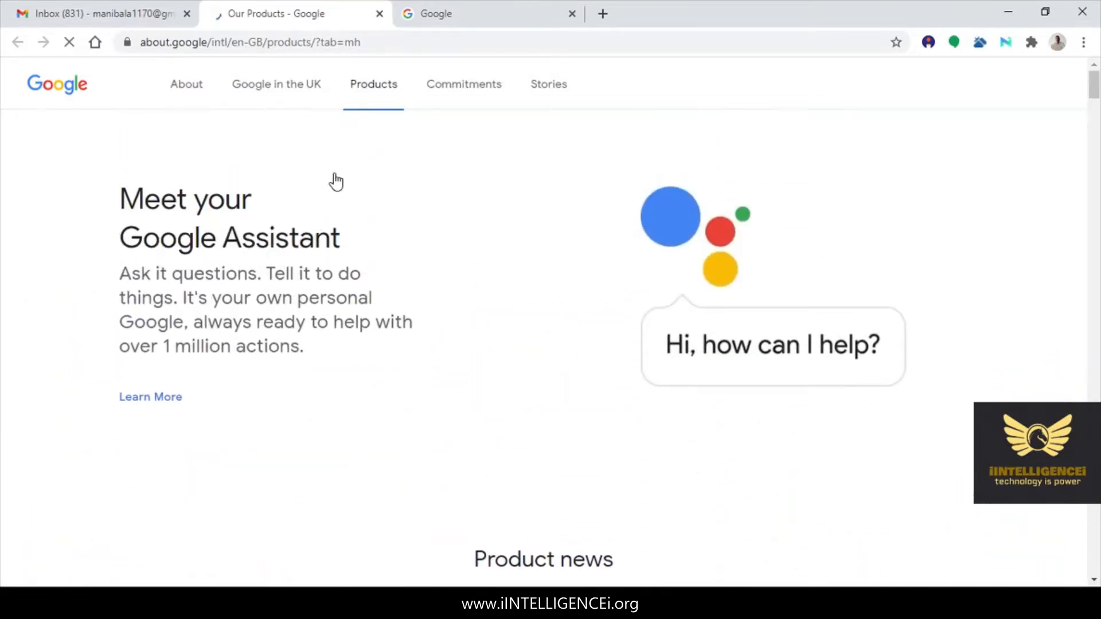
scroll(317, 261, down, 9)
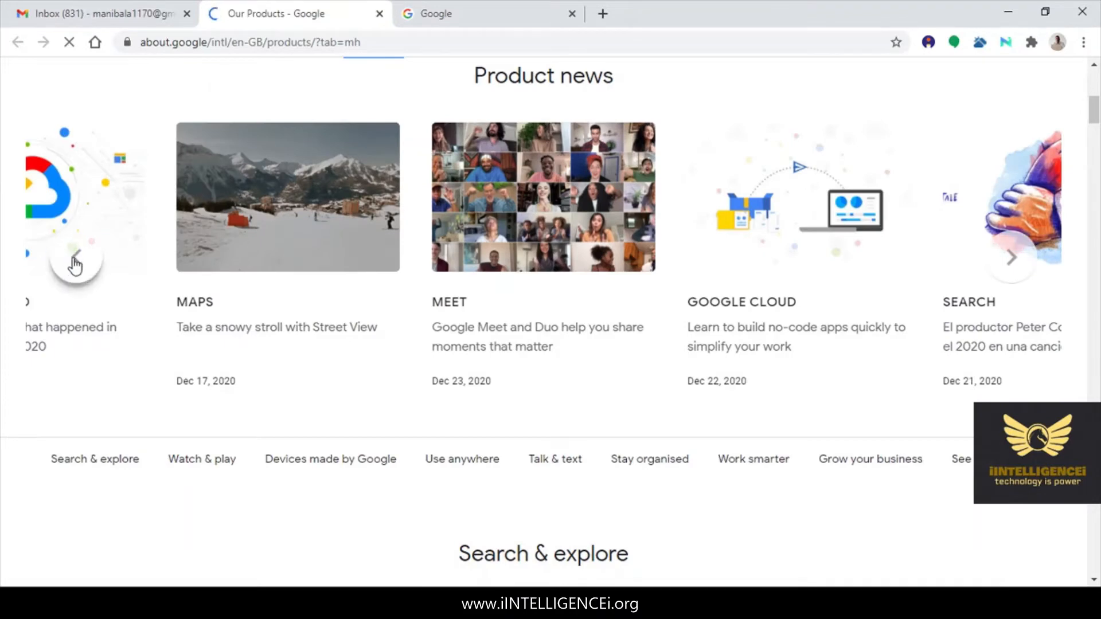
Step: Page back through the Product news carousel until the Grow your business products appear
click(78, 260)
click(77, 260)
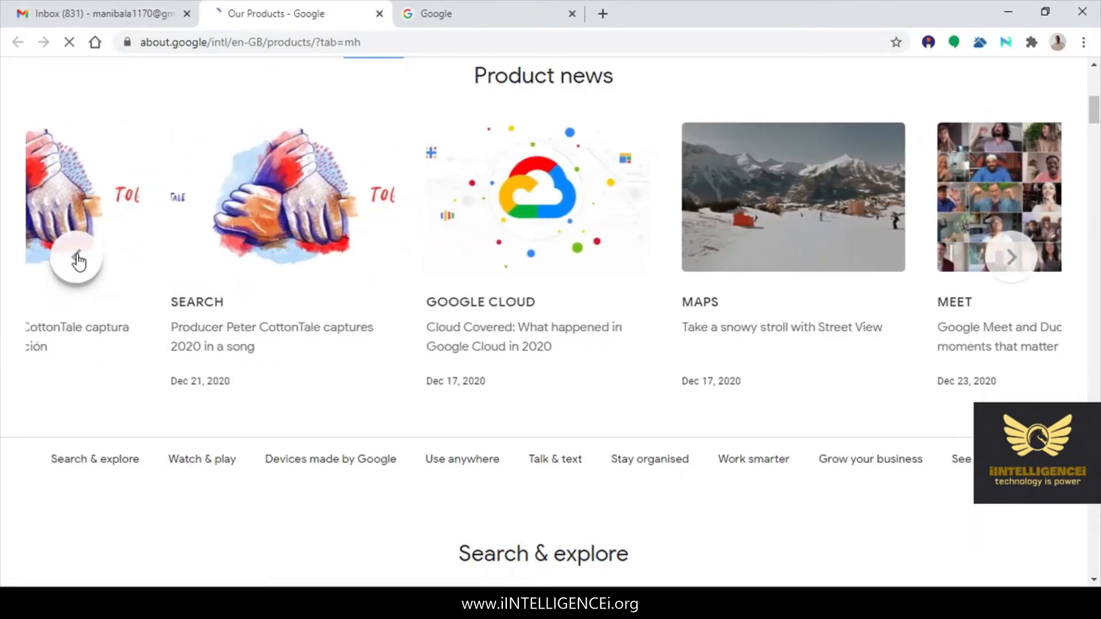
click(78, 260)
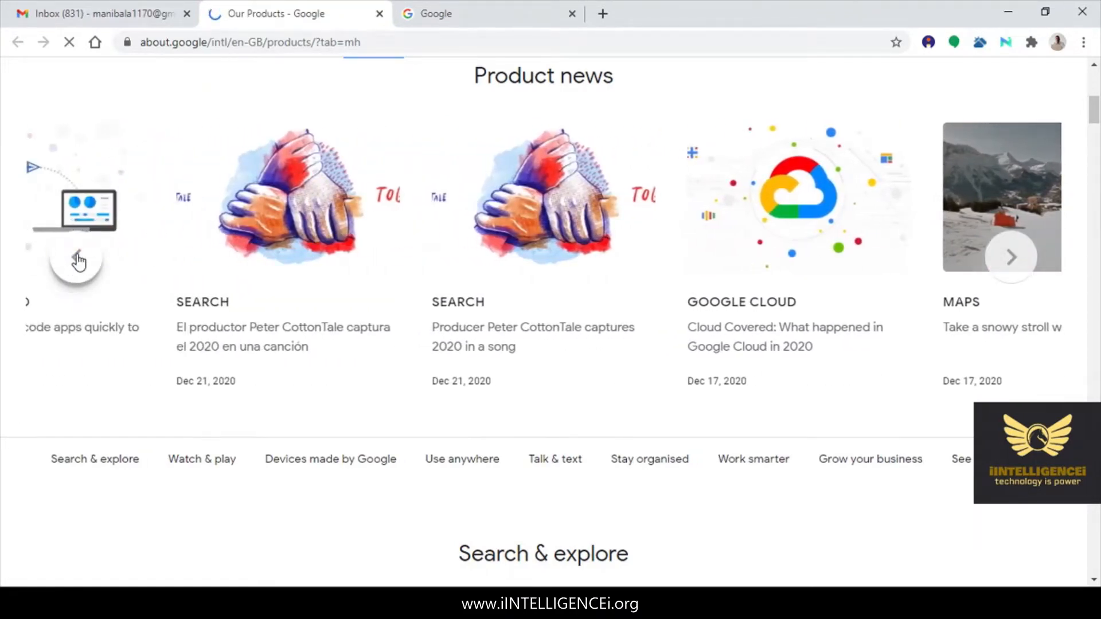
click(77, 260)
click(77, 260)
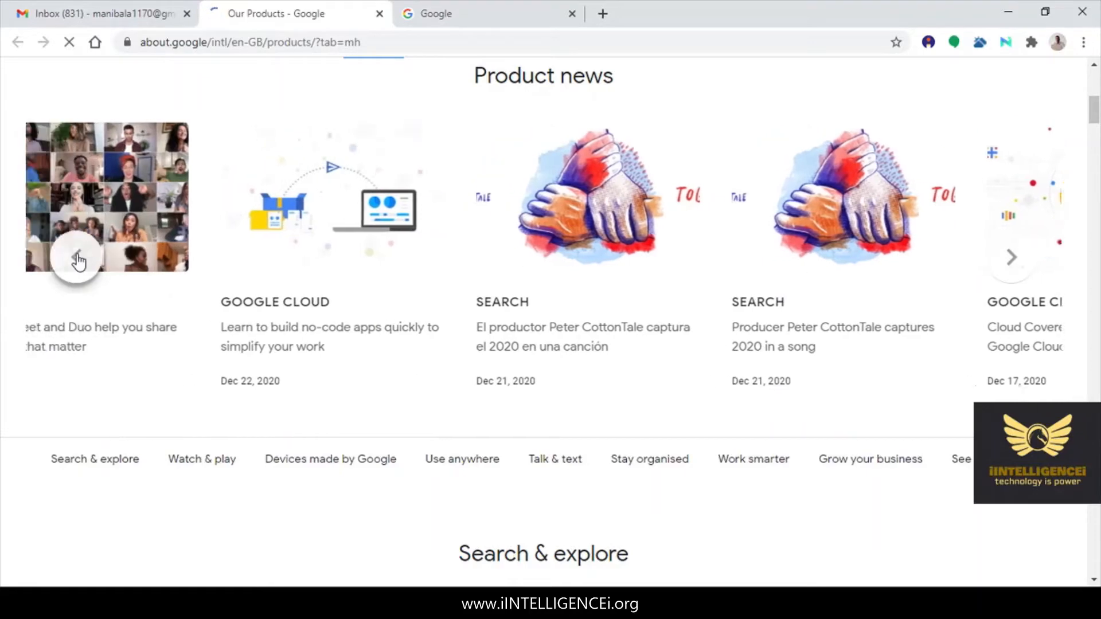
click(78, 260)
click(78, 260)
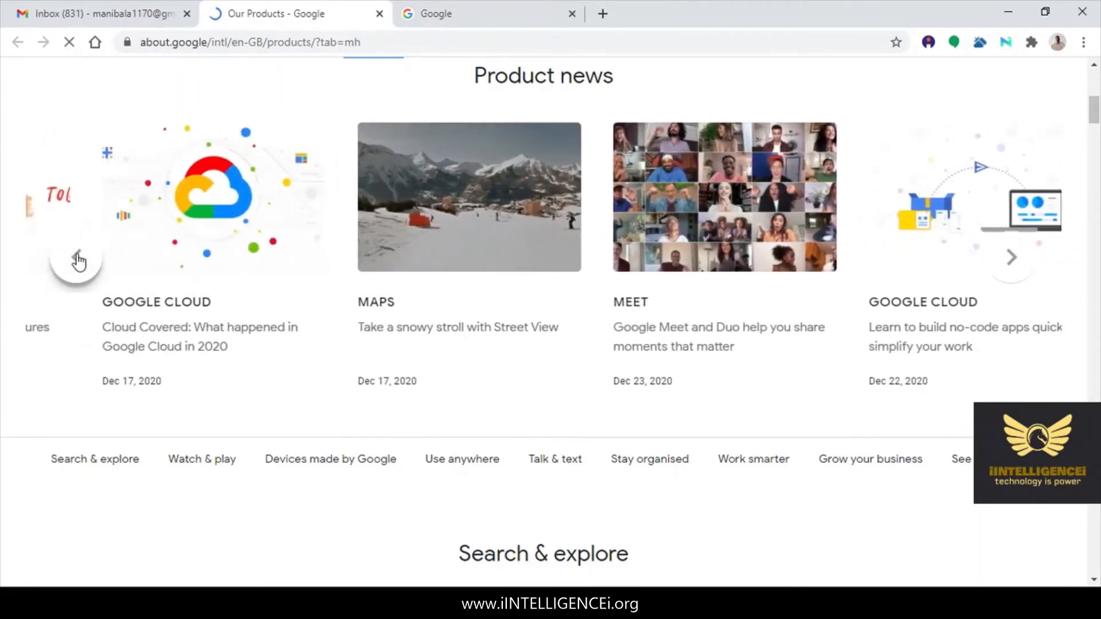
click(78, 260)
click(77, 259)
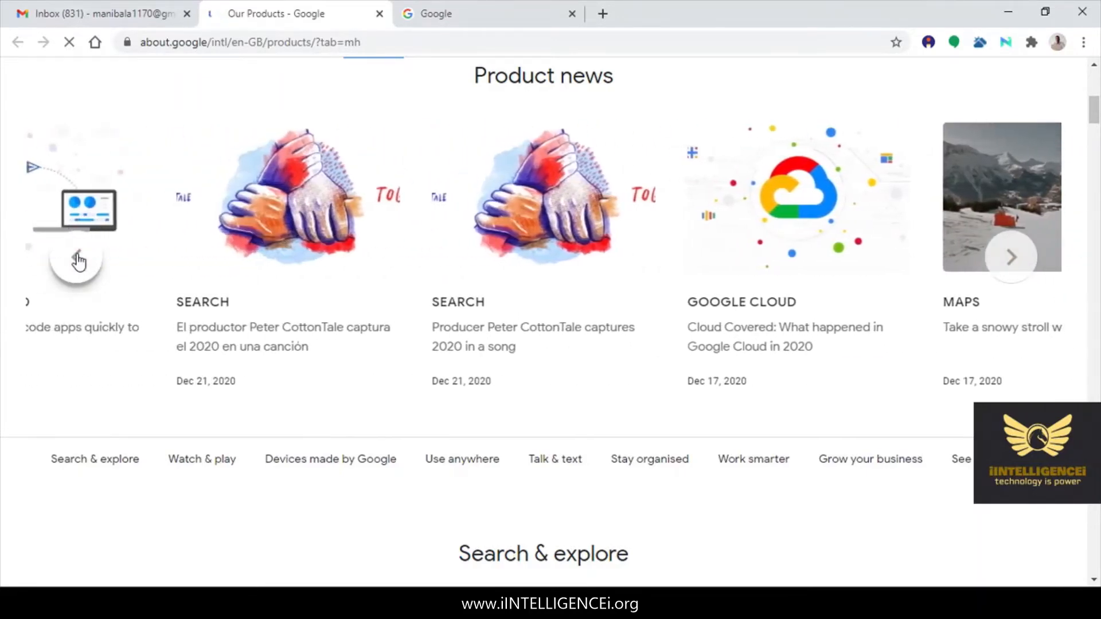
click(78, 259)
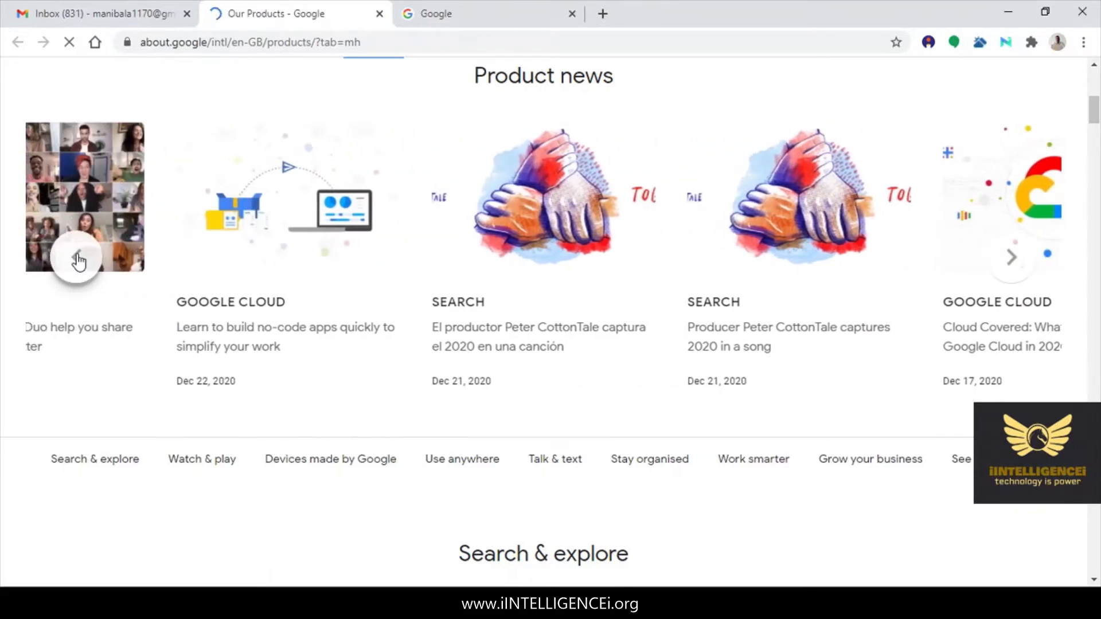
click(77, 260)
click(77, 260)
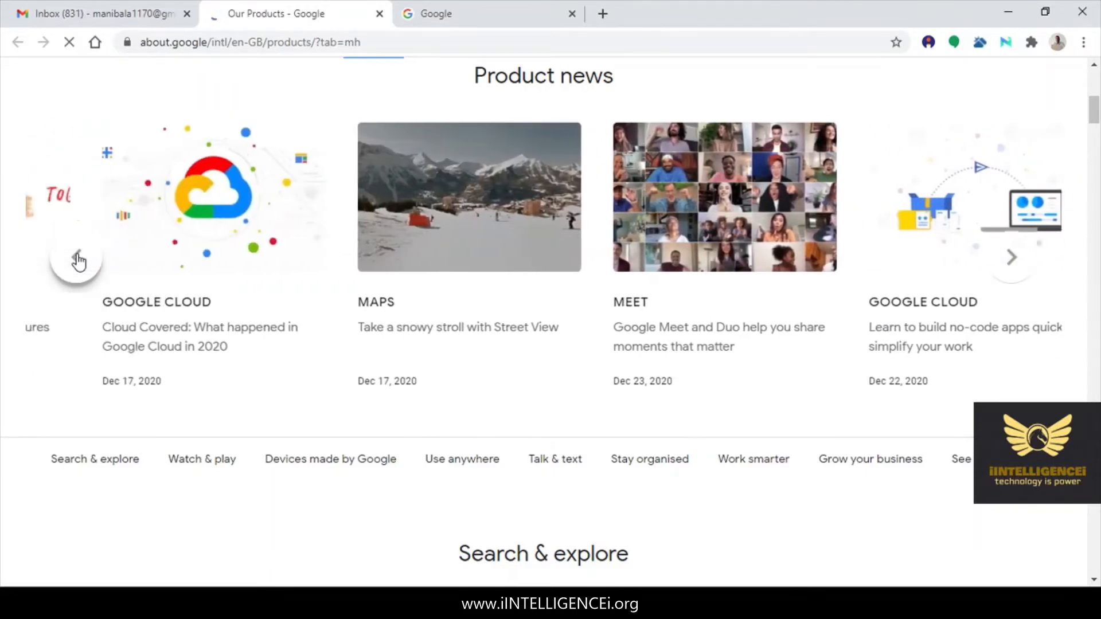
click(77, 260)
click(77, 260)
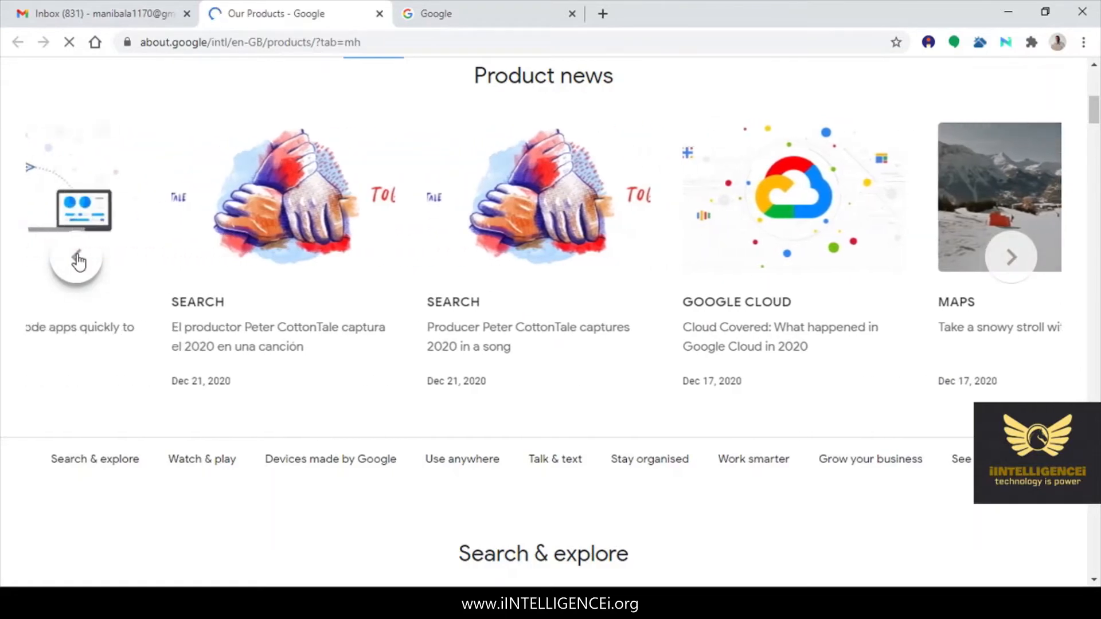
click(78, 260)
click(77, 260)
click(77, 260)
click(78, 260)
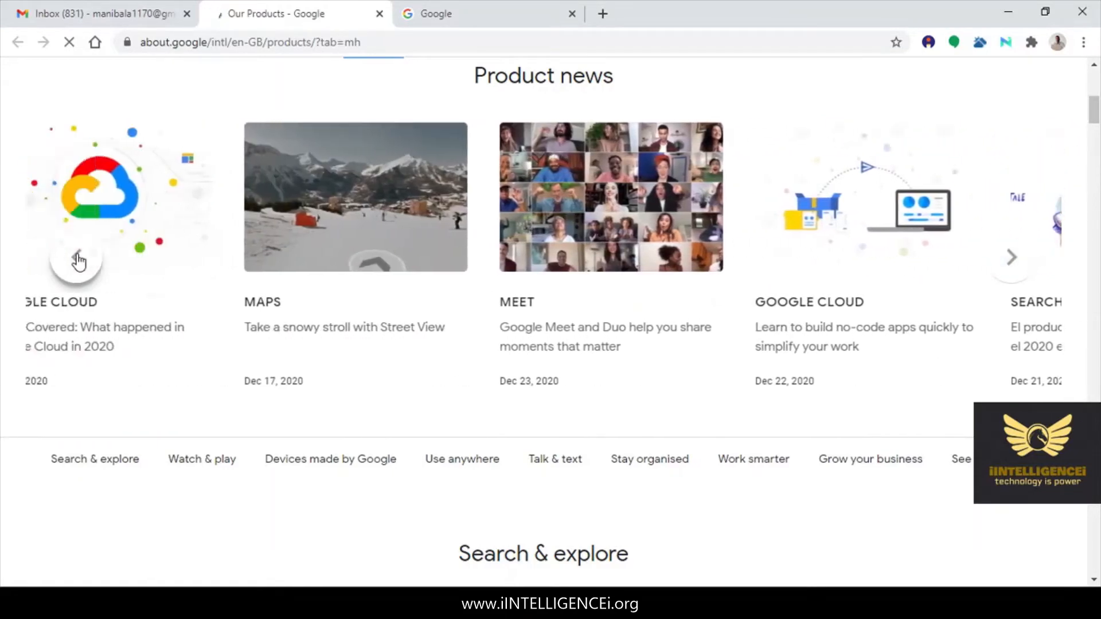
click(78, 259)
click(77, 260)
click(78, 260)
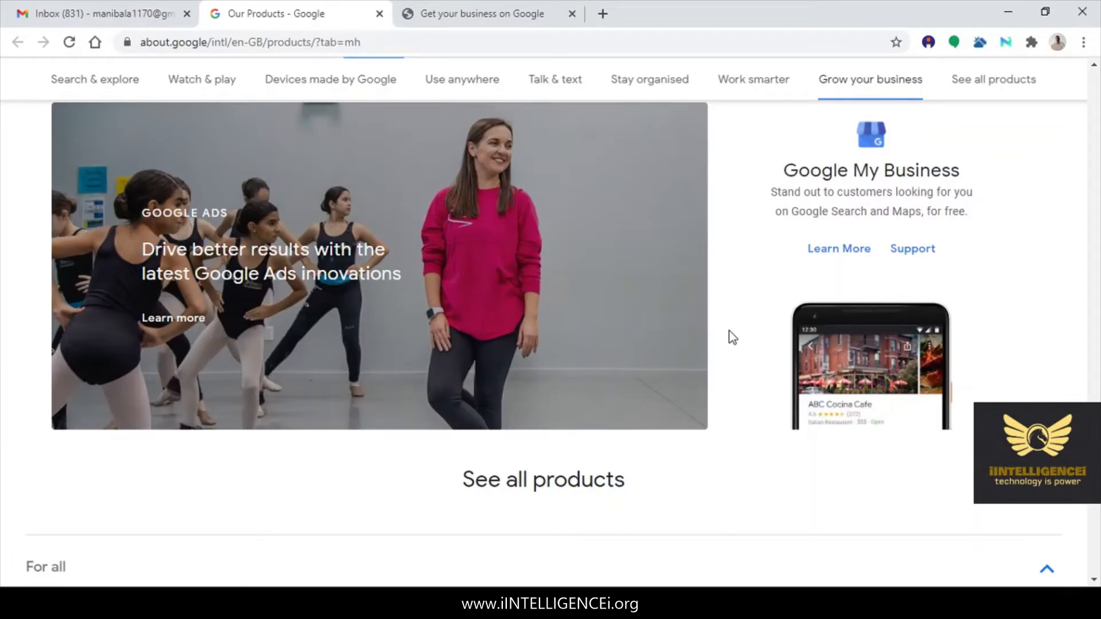
Step: Return to the browser and show the 'Get your business on Google' My Business tab
click(310, 603)
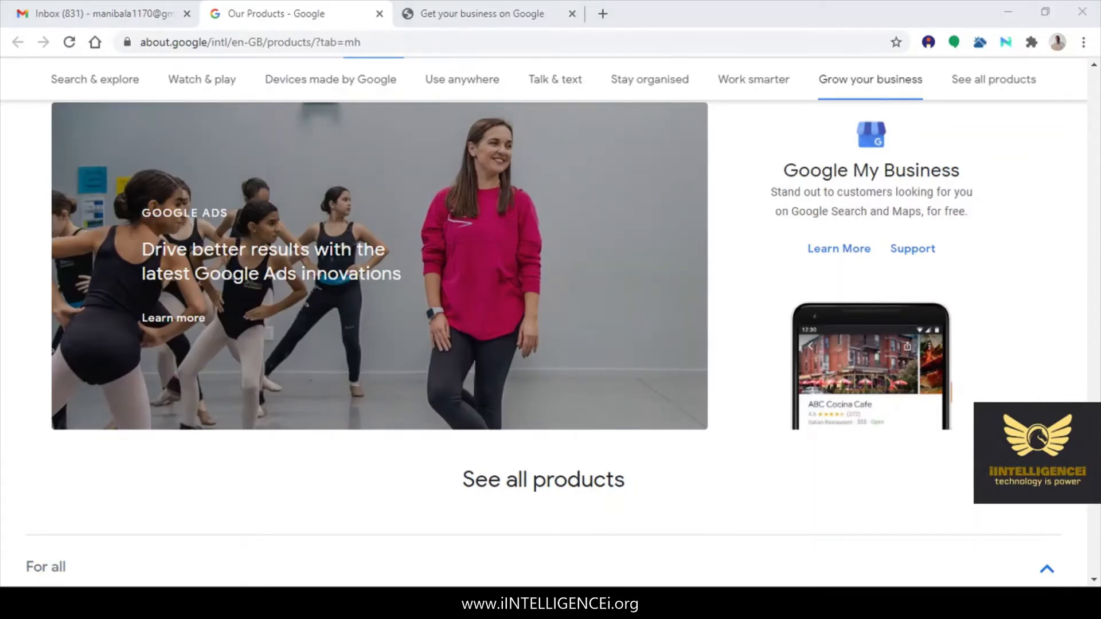
click(395, 604)
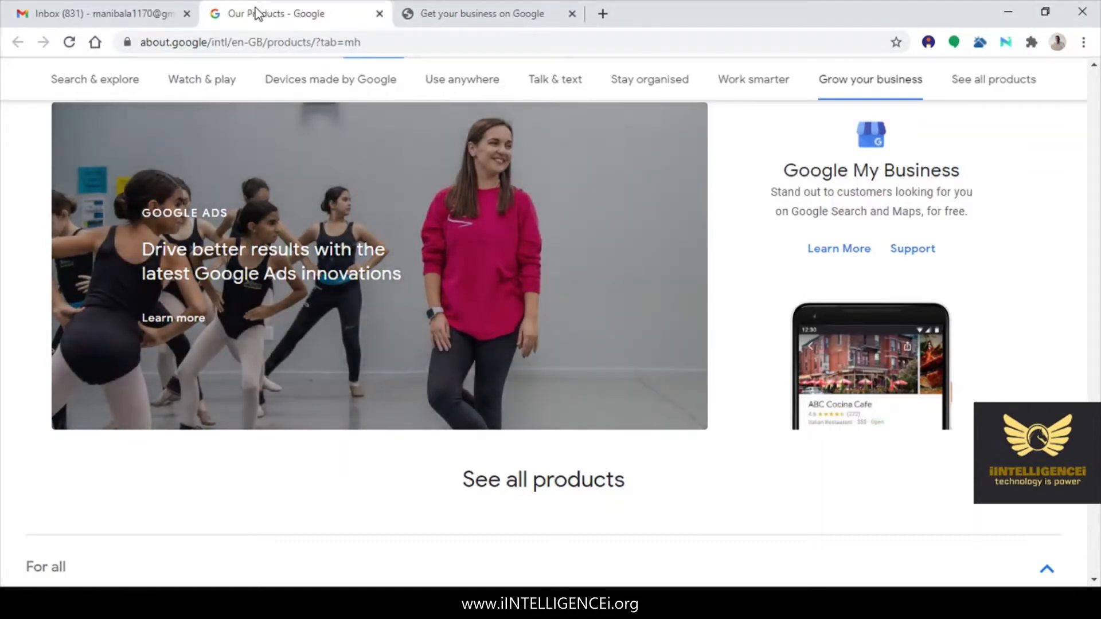
click(479, 16)
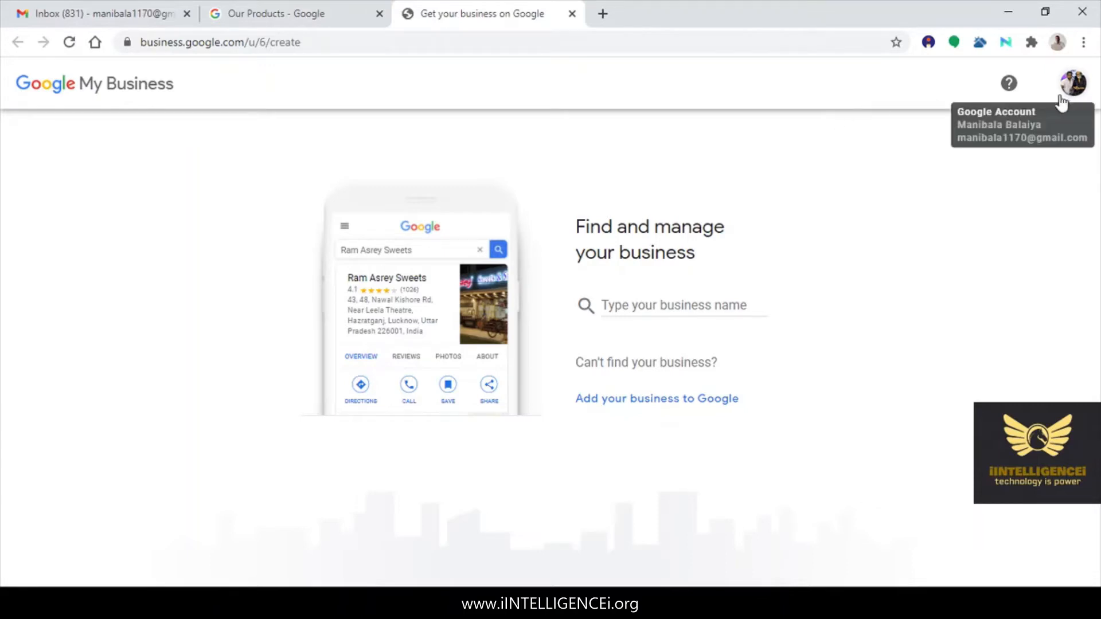
Step: Enter 'Bouncer and Security Services' and choose to create a business with that name
click(636, 307)
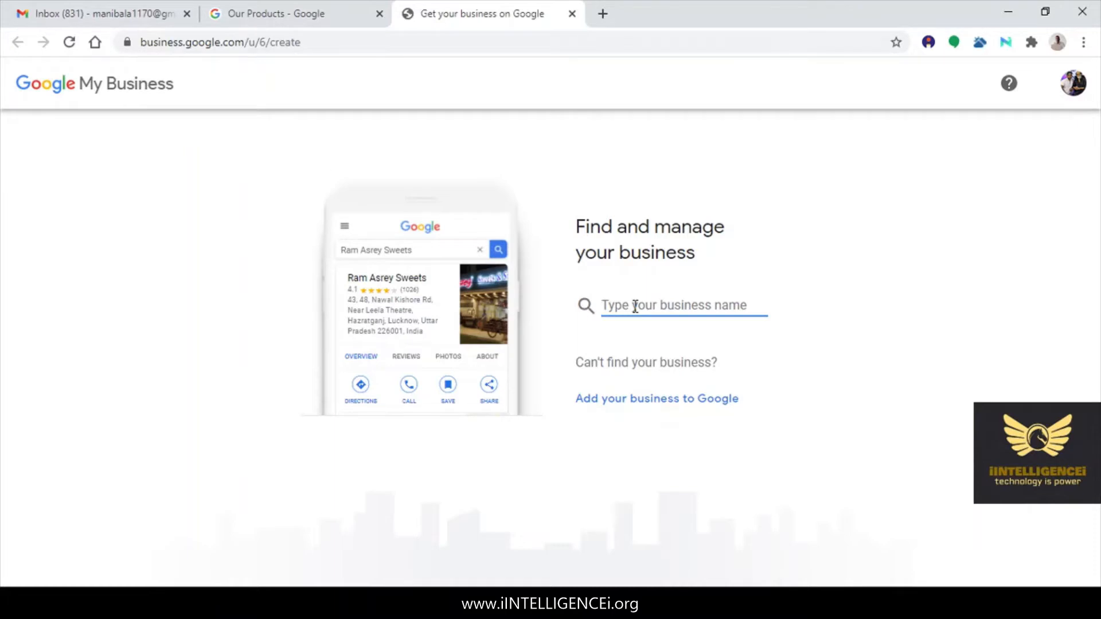
text(Boun)
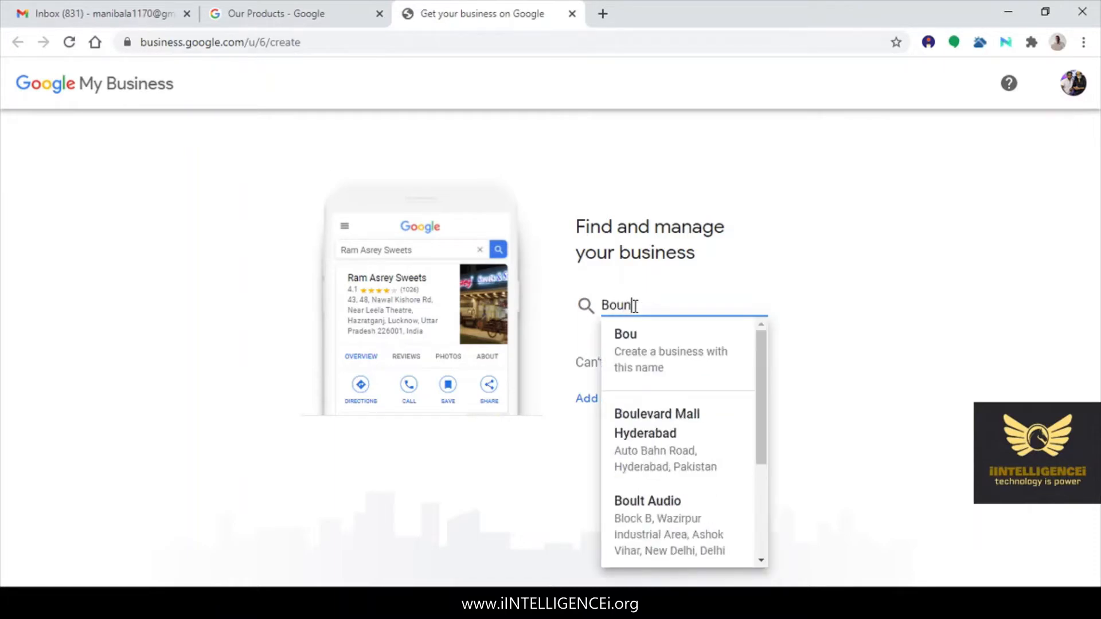
text(cer )
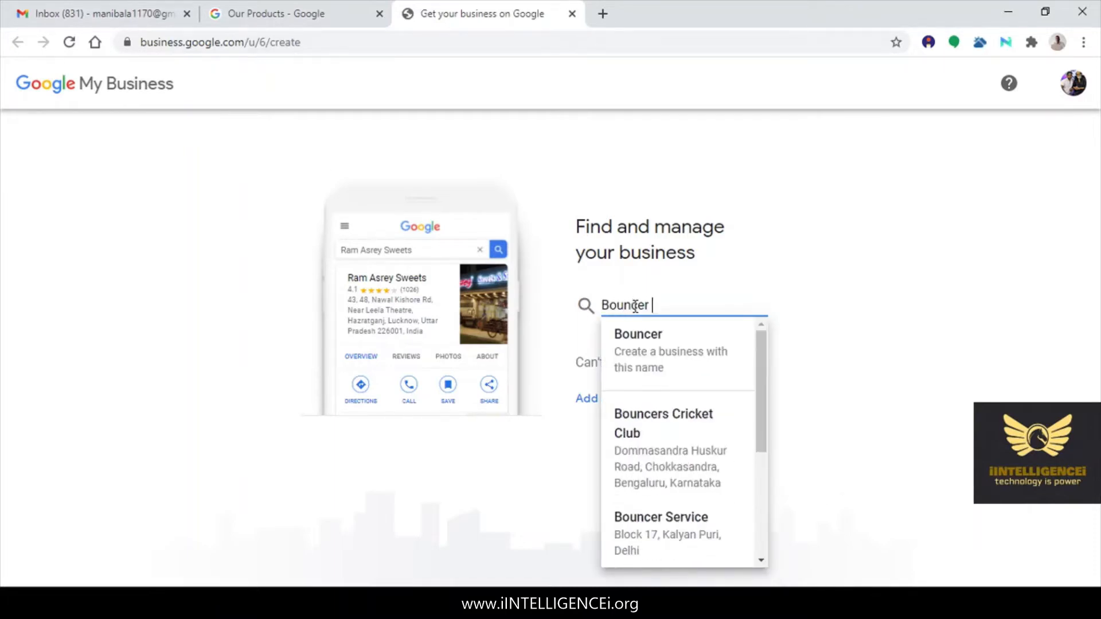
text(and Se)
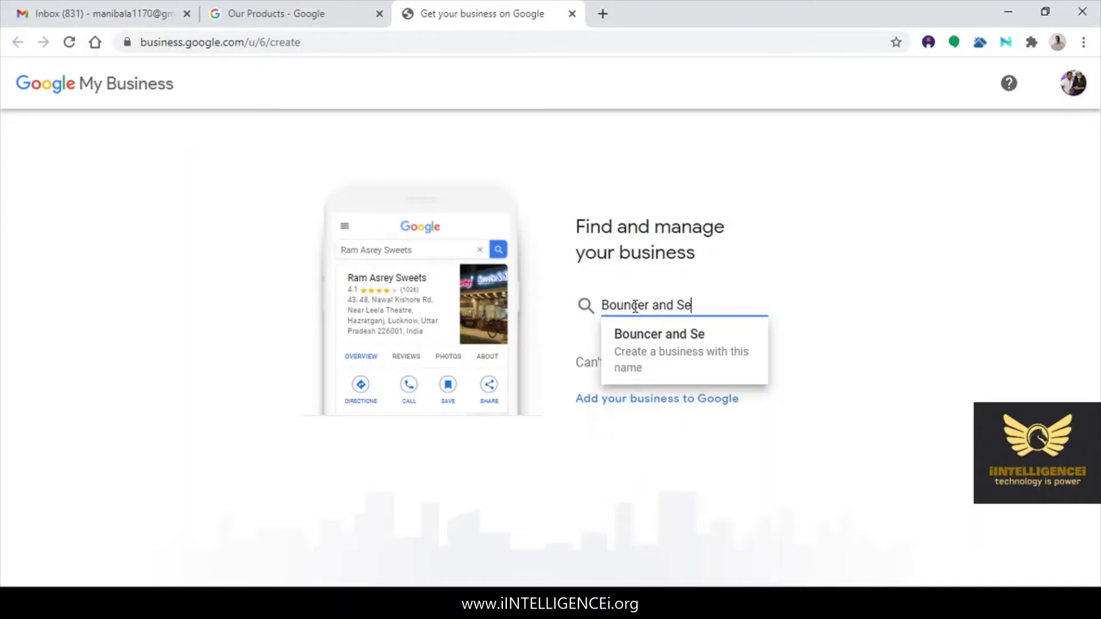
text(curity )
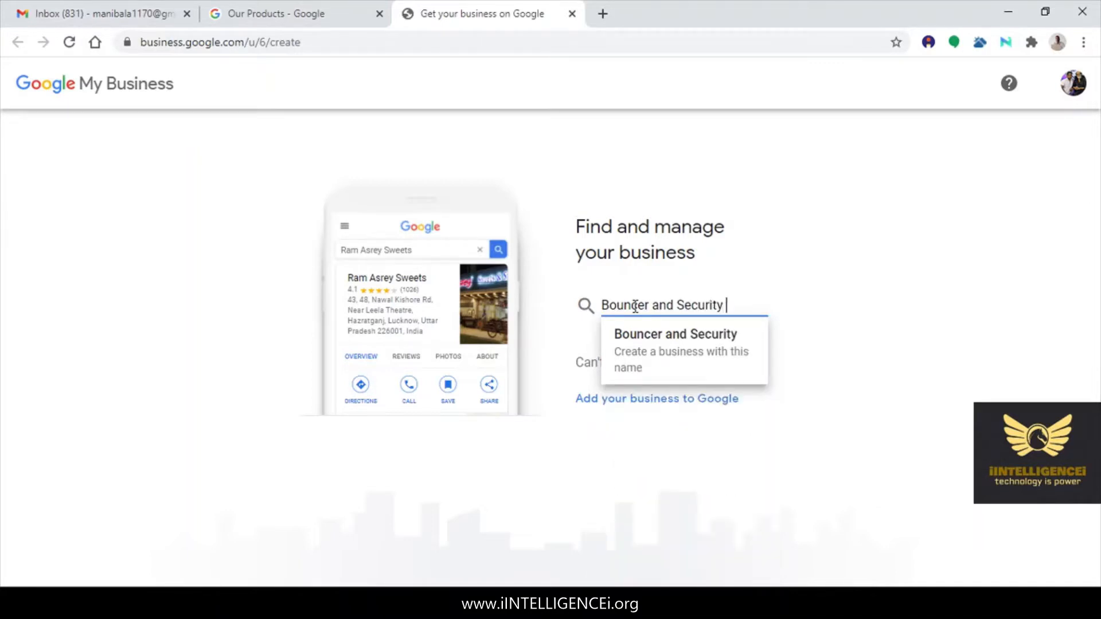
text(Services)
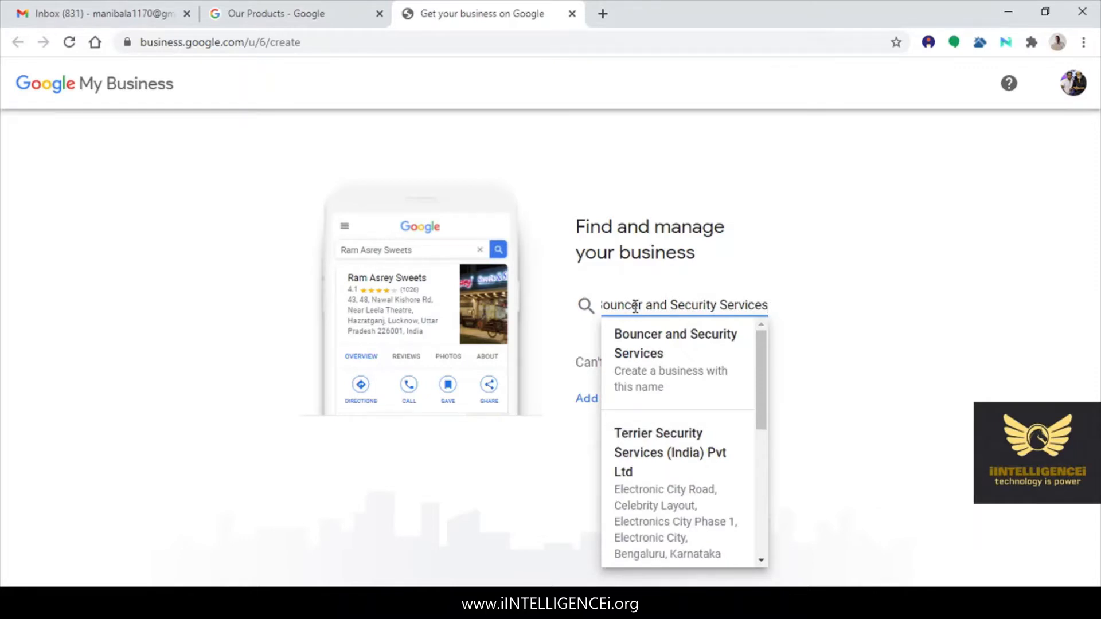
click(656, 339)
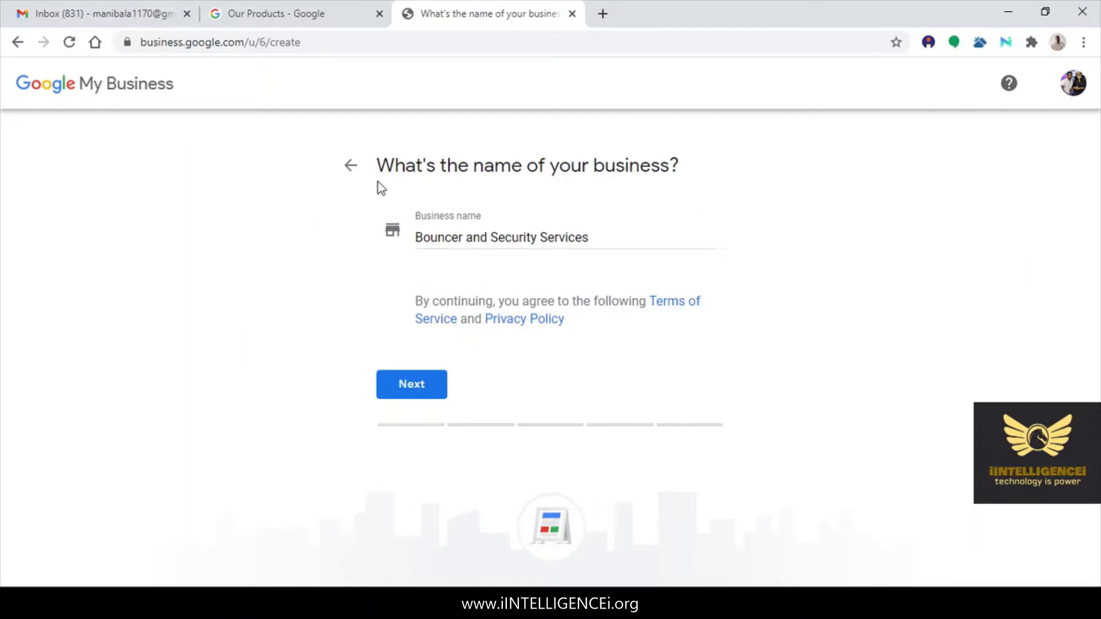
Step: Accept the business name 'Bouncer and Security Services' and proceed to the category step
click(411, 388)
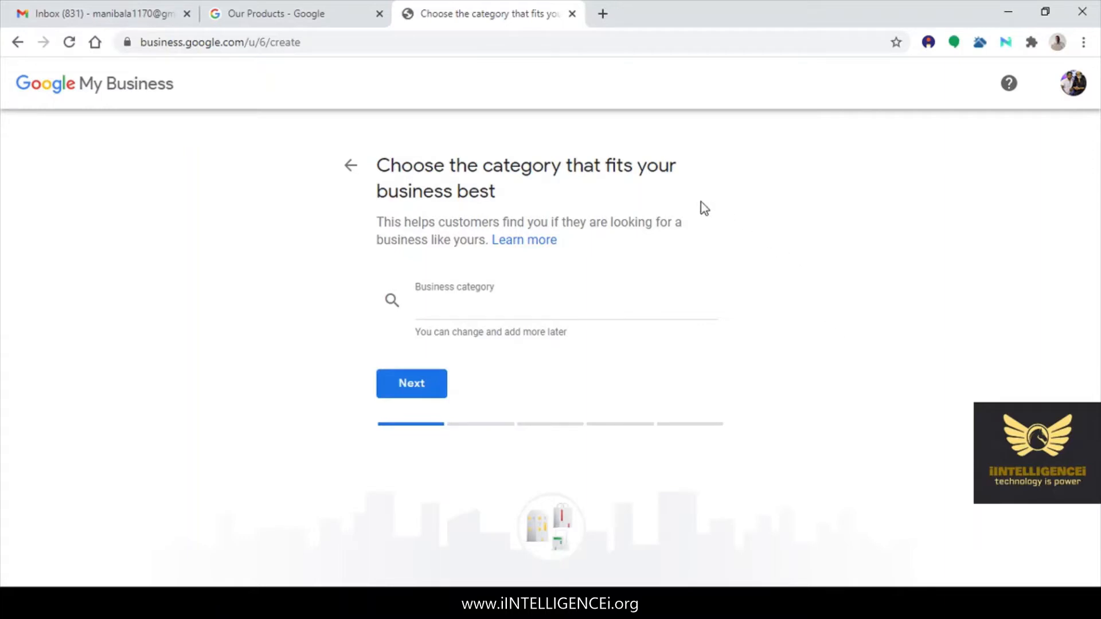
Step: Search 'Security', pick 'Security service' as the business category, and continue
click(452, 308)
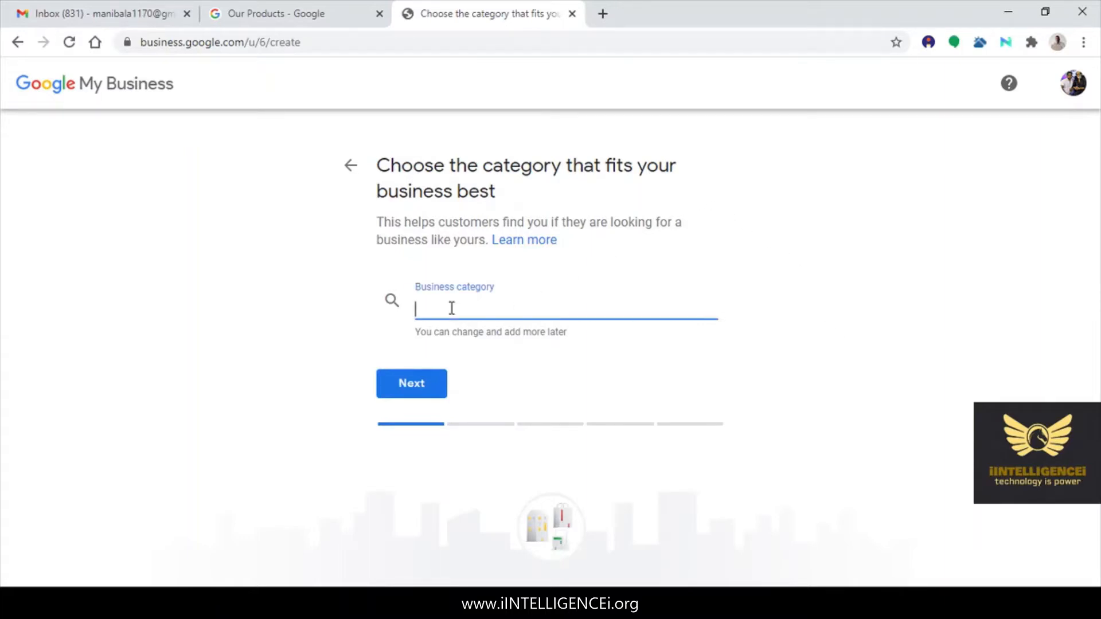
text(Security)
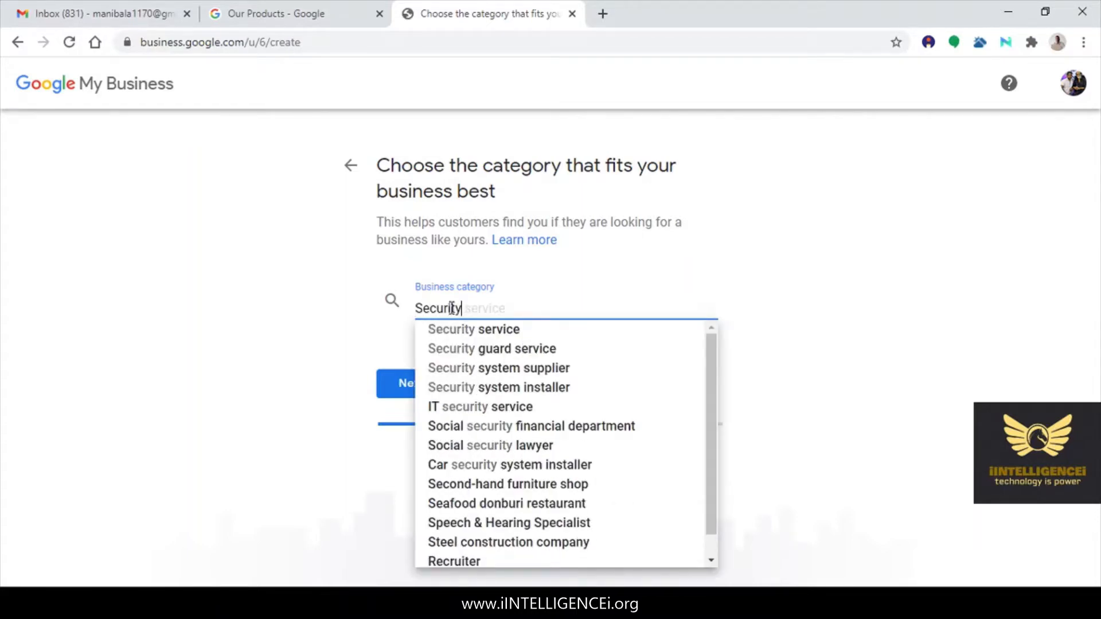
click(502, 337)
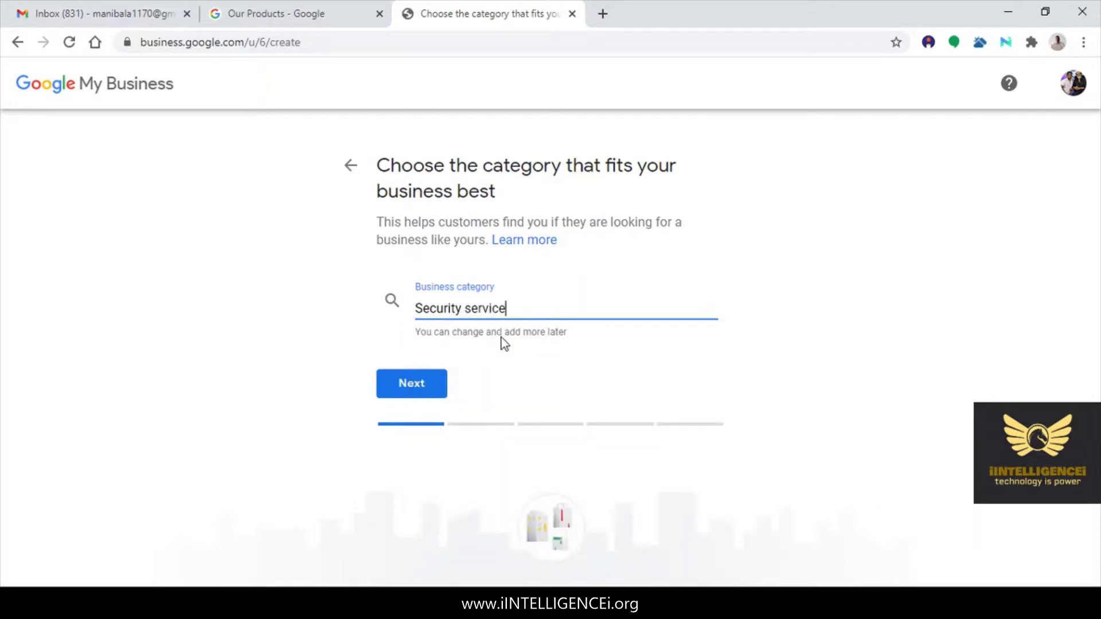
click(418, 386)
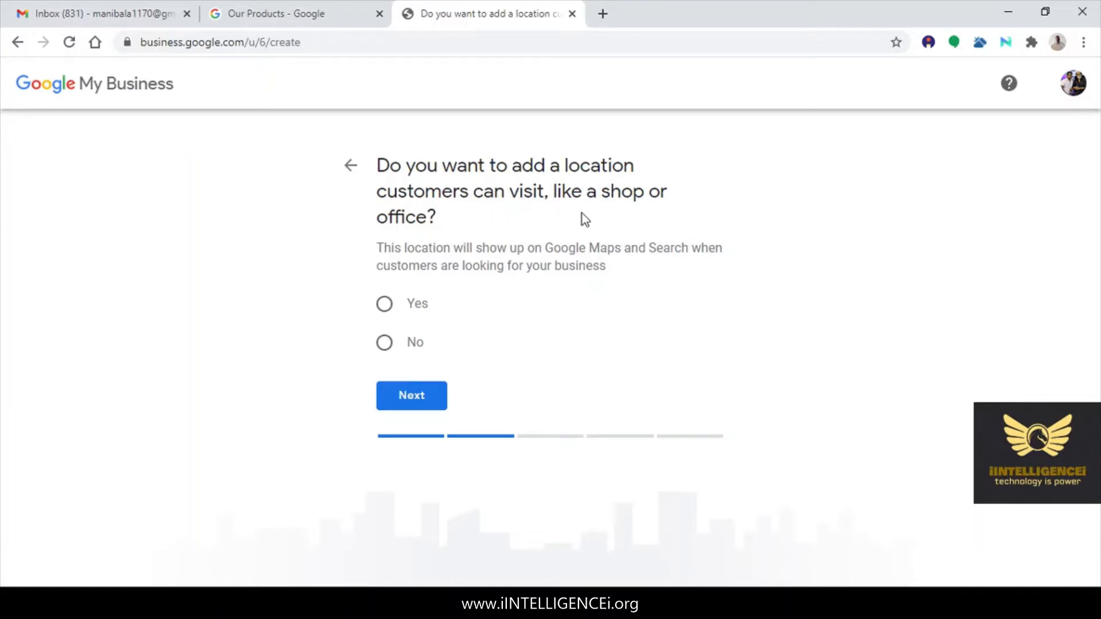
Step: Answer Yes to customers visiting a location and continue to the address form
click(385, 306)
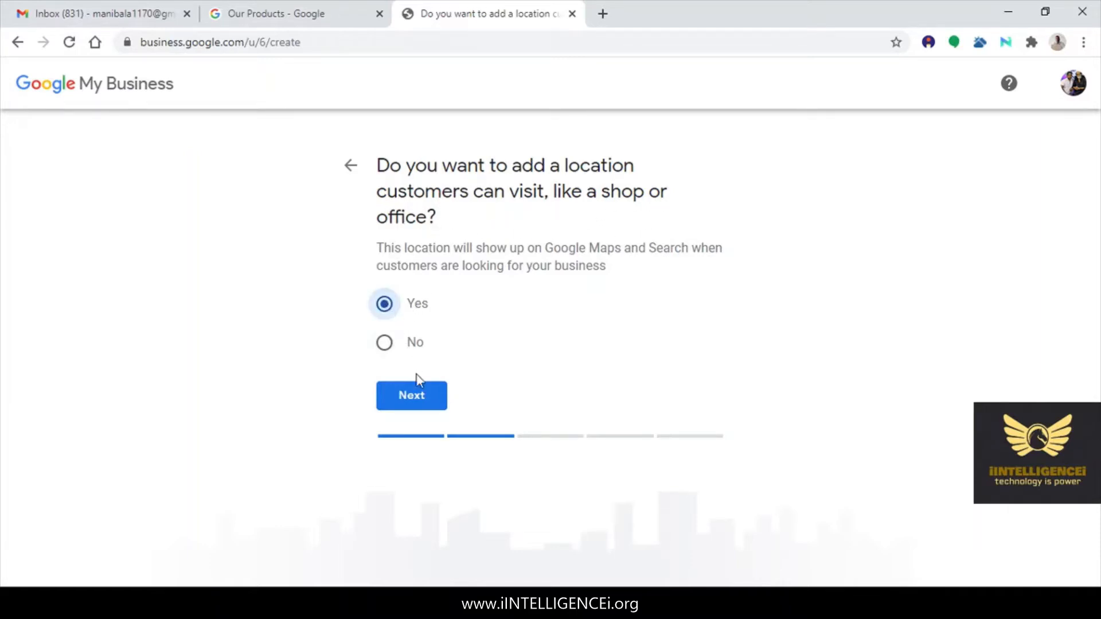
click(422, 403)
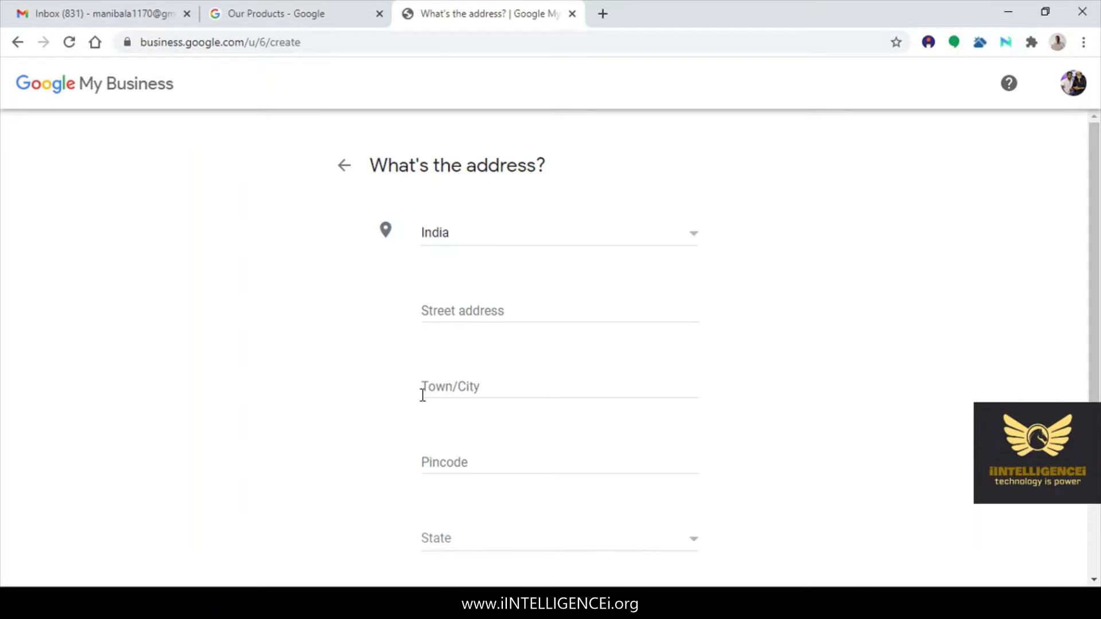
Step: Type the business's street address into the Street address field, fixing a mistyped letter
click(468, 309)
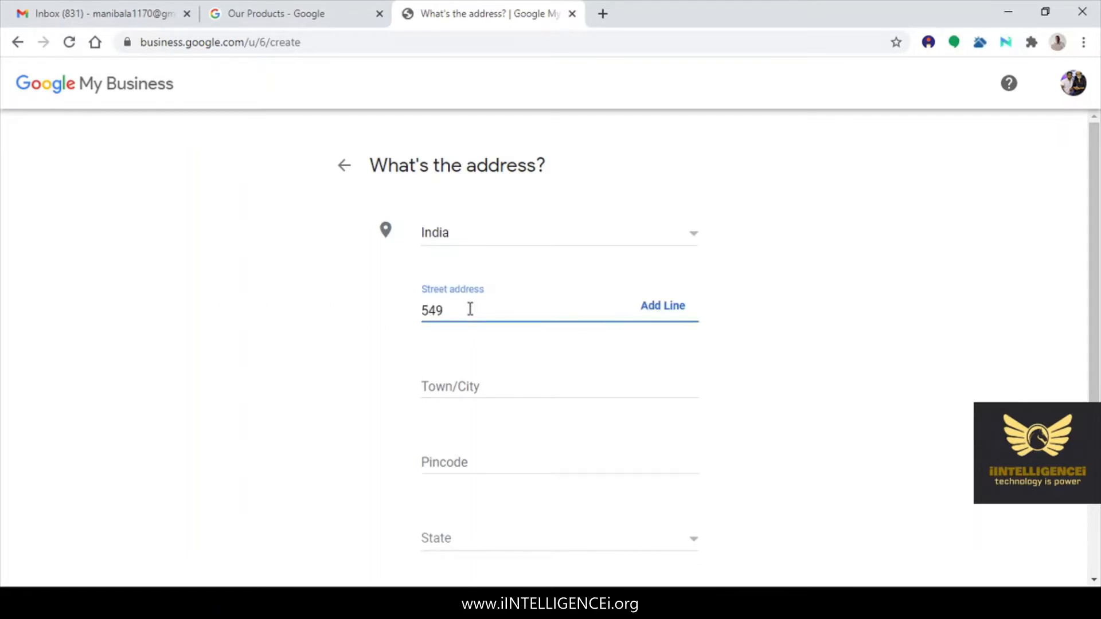
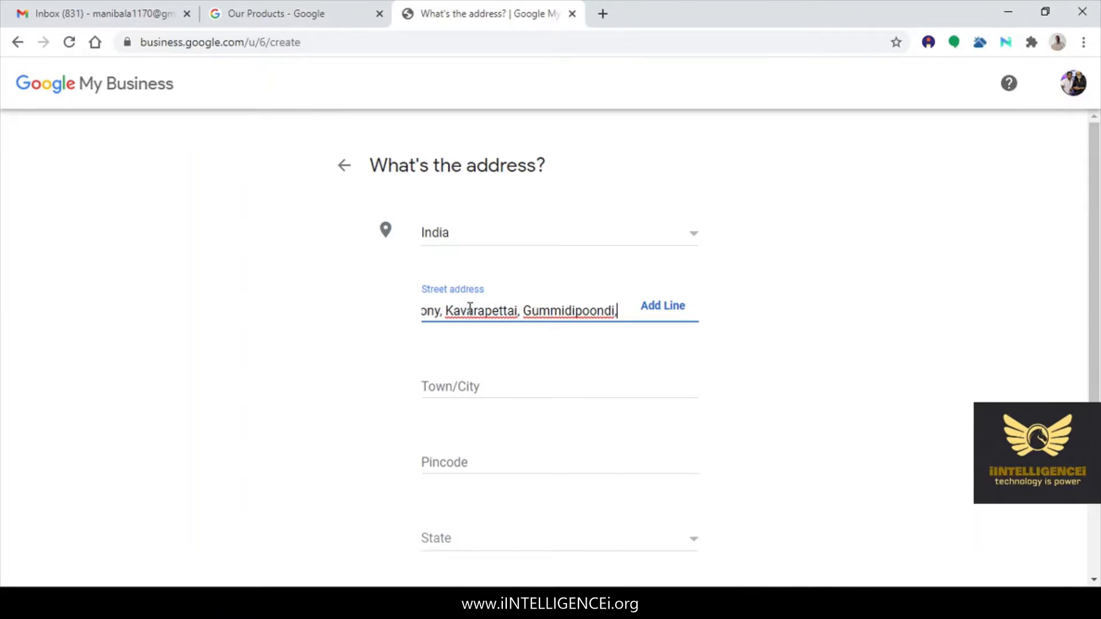
Step: Add a second street address line with the rest of the address, capitalising the district name
click(661, 305)
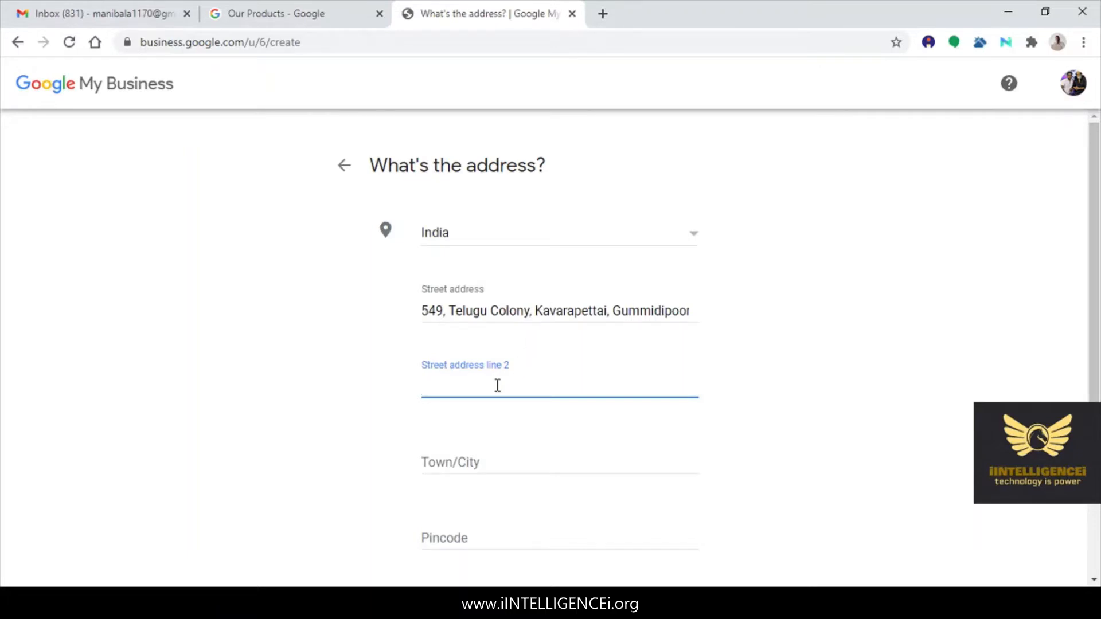
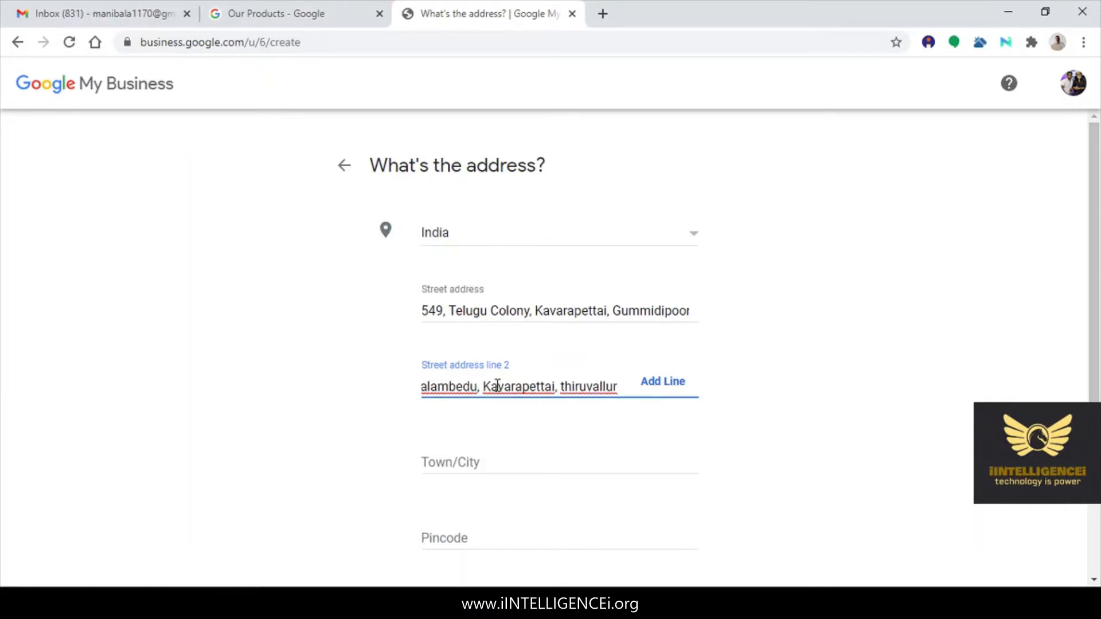
click(564, 386)
key(BackSpace)
text(T)
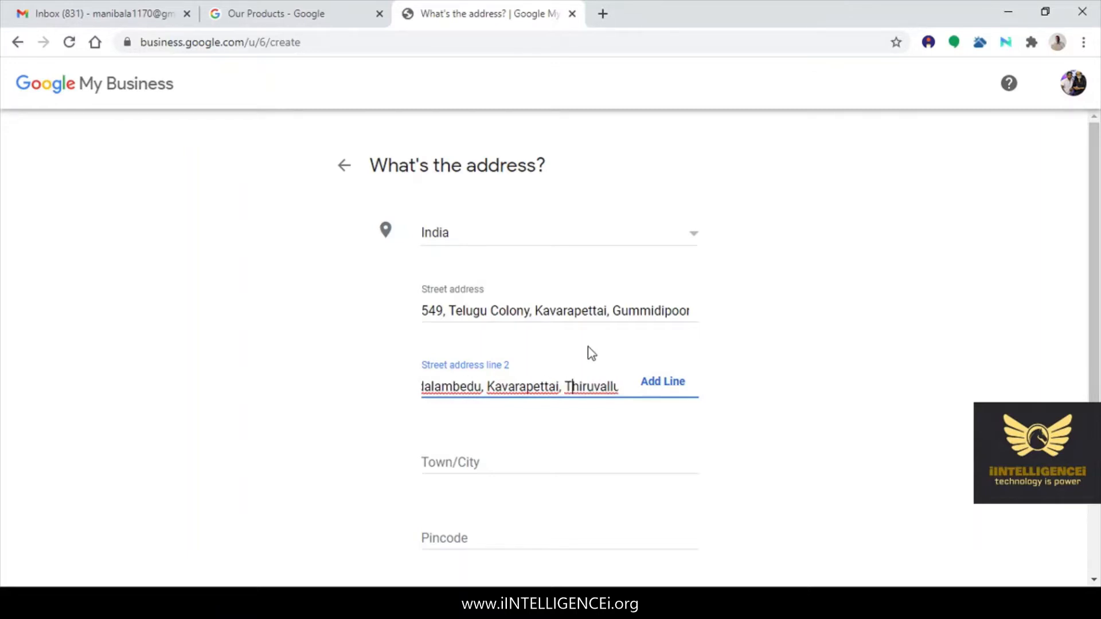
key(End)
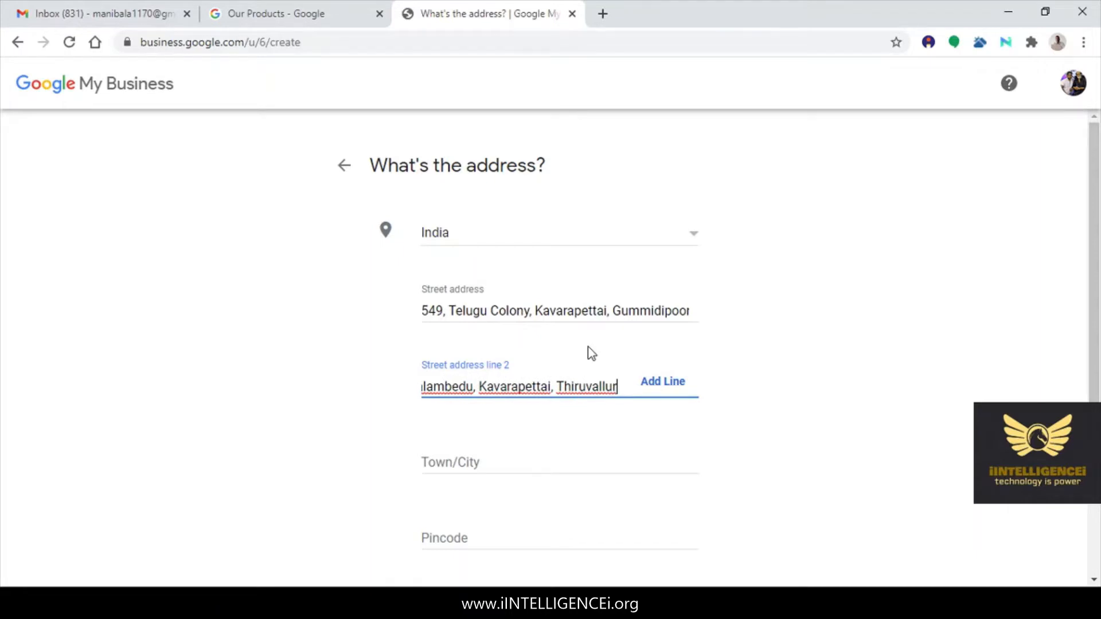
click(442, 464)
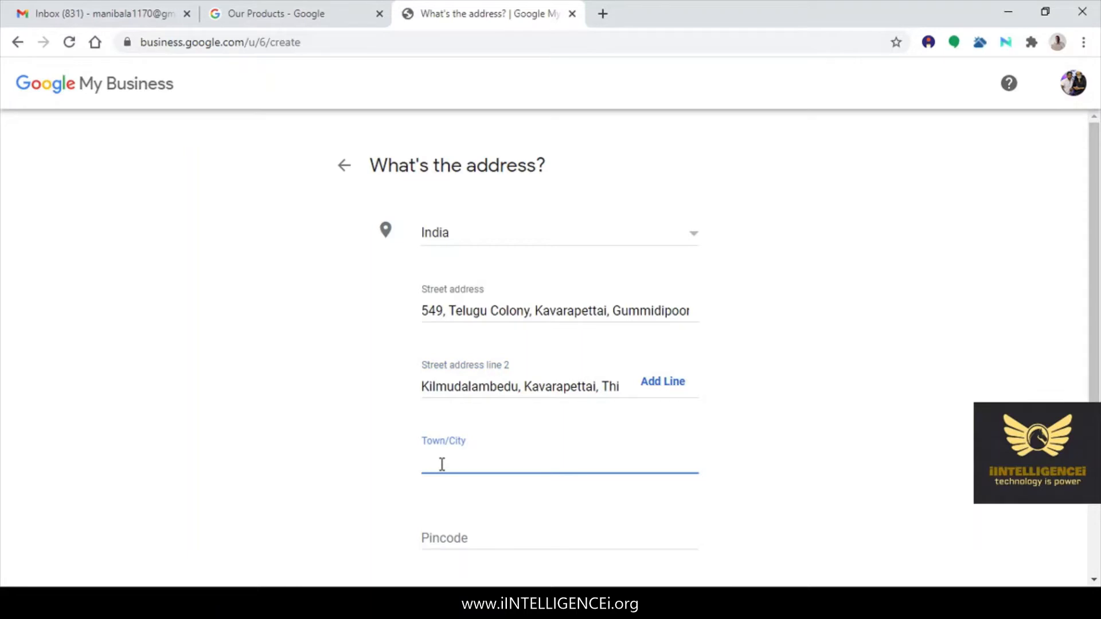
Step: Fill in the town and pincode, and select Tamil Nadu as the state
text(Kavarapettai)
click(453, 534)
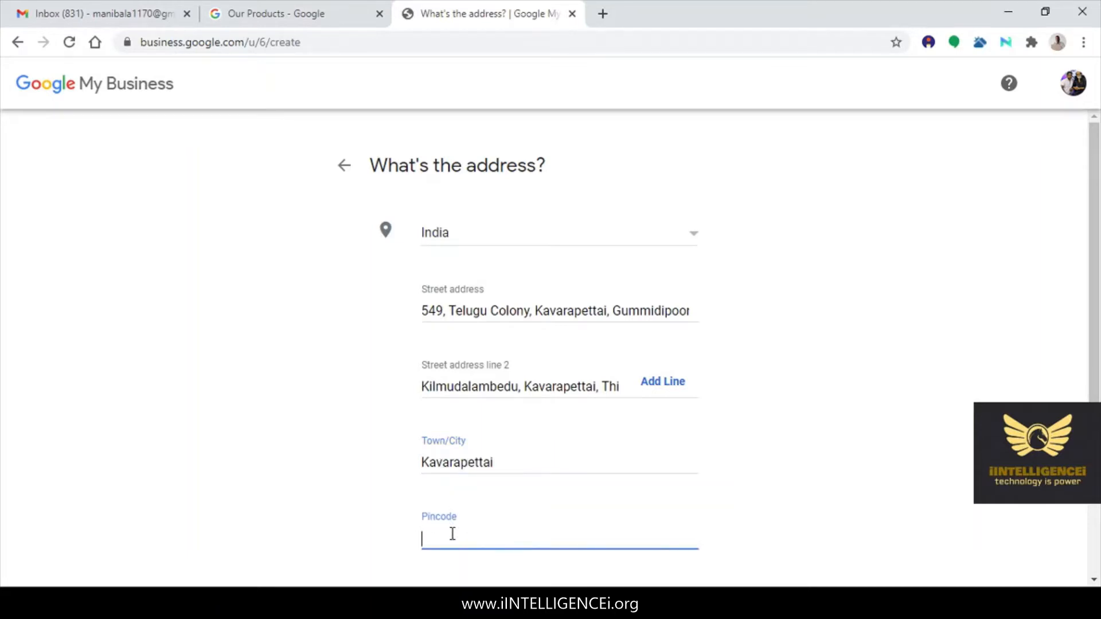
text(601206)
scroll(723, 450, down, 3)
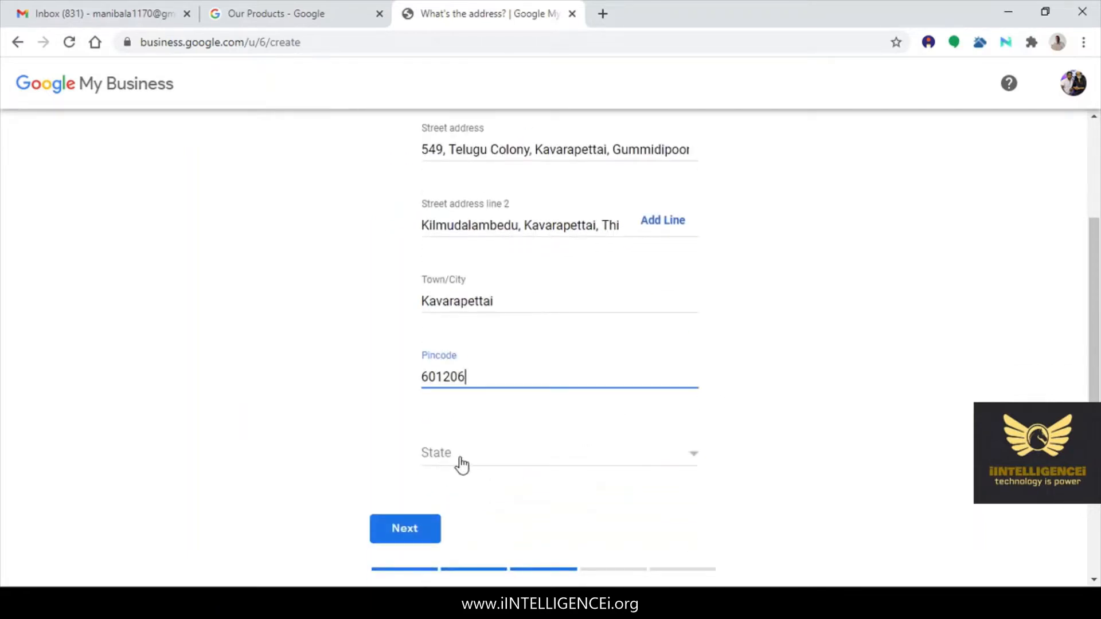
click(461, 465)
scroll(582, 481, down, 4)
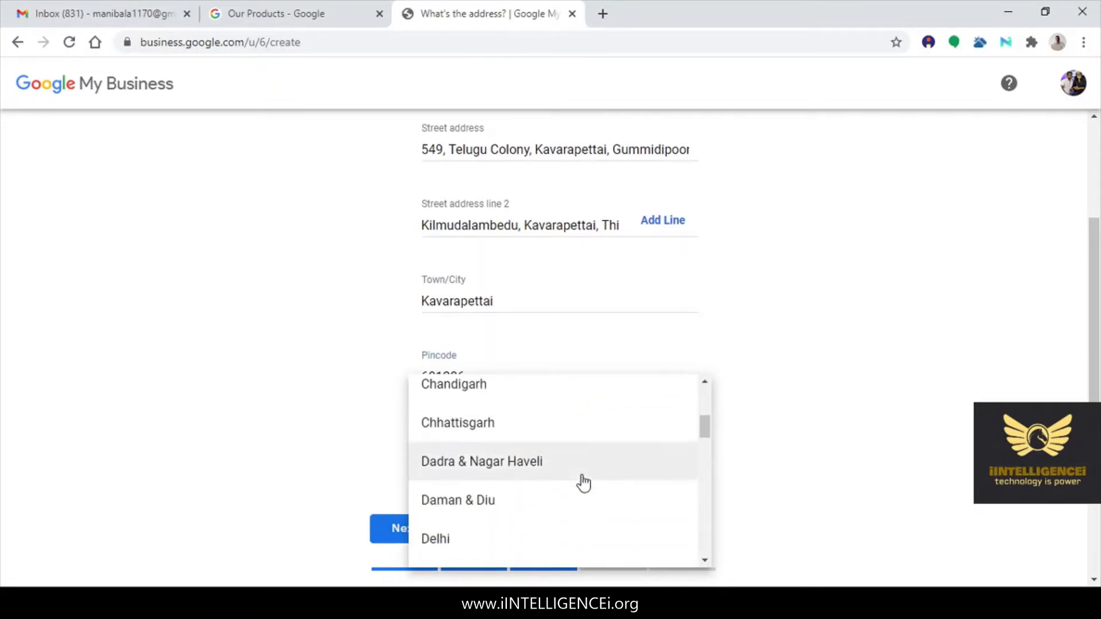
scroll(583, 482, down, 12)
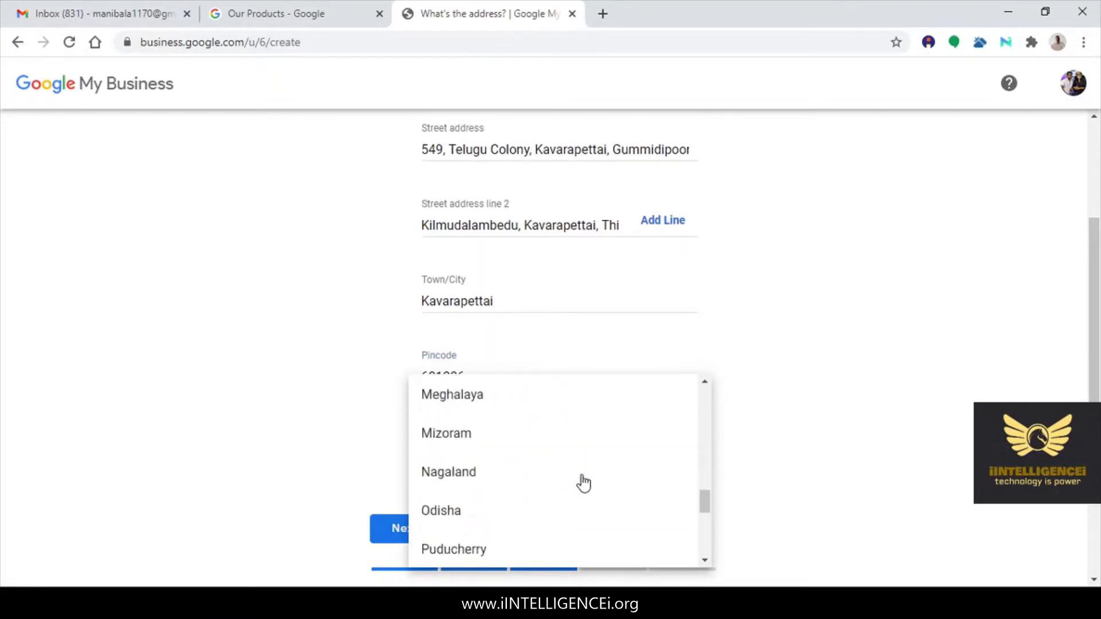
scroll(583, 483, down, 3)
click(504, 548)
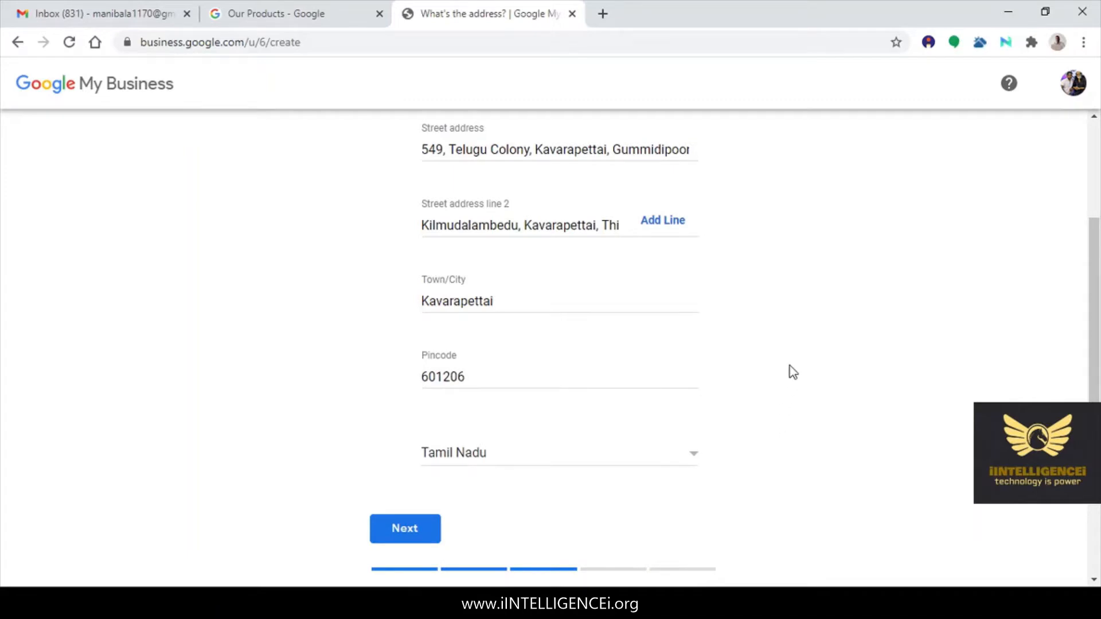
scroll(791, 372, up, 3)
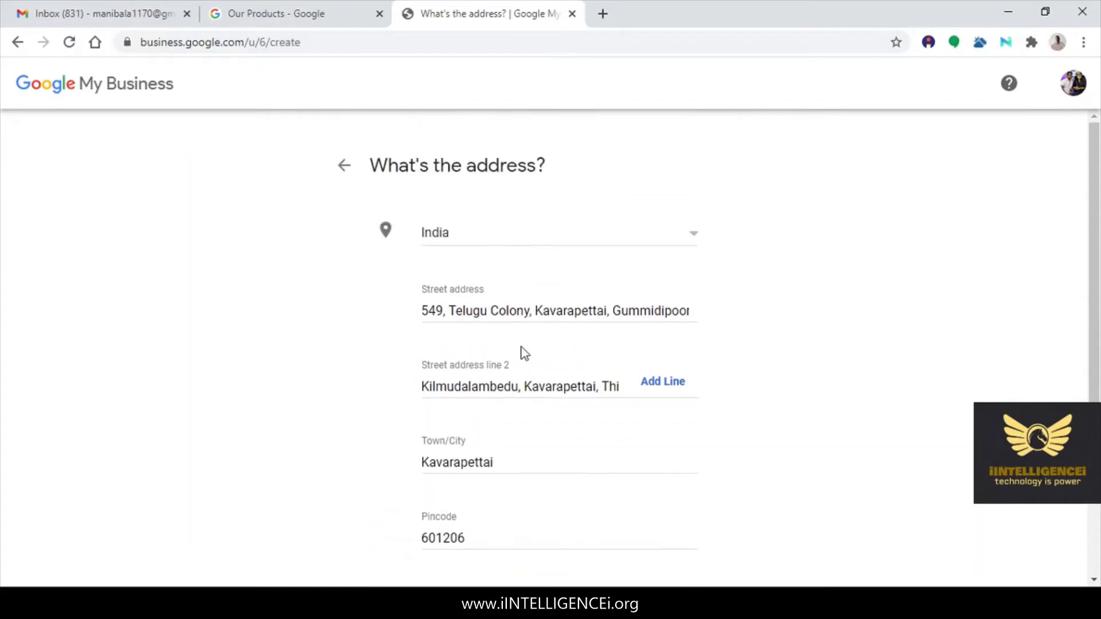
click(446, 310)
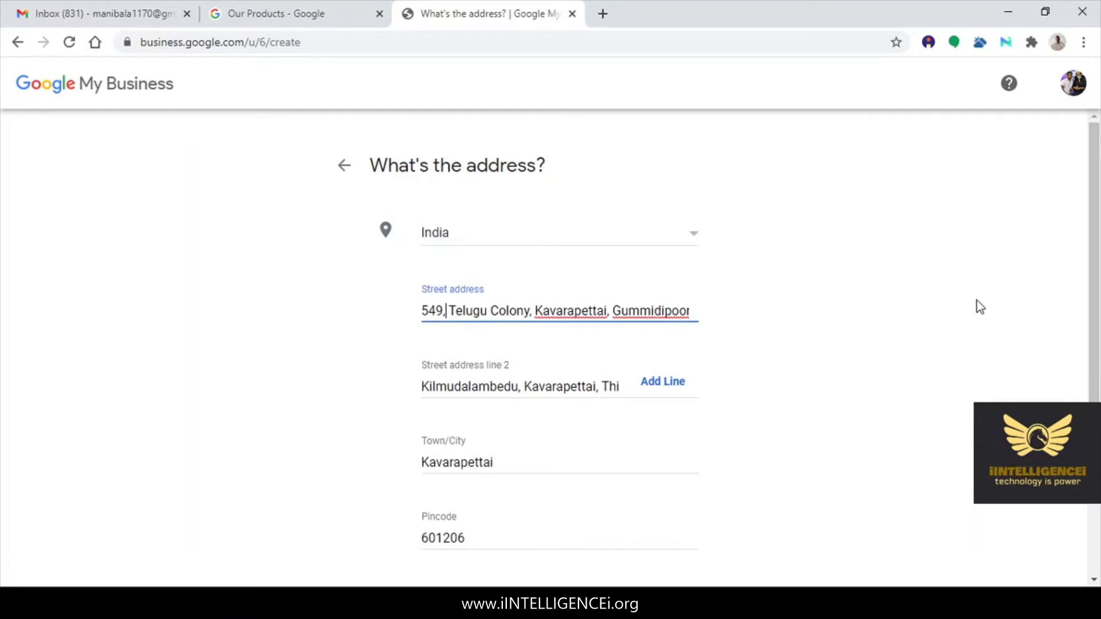
key(Right)
key(Right)
key(Right)
key(Right)
key(Right)
key(Right)
key(Right)
key(Right)
key(Right)
key(Right)
key(Right)
key(Right)
key(Right)
key(Right)
key(Right)
key(Right)
key(Right)
key(Right)
key(Right)
key(Right)
key(Right)
key(Right)
key(Right)
key(Right)
key(Right)
key(Right)
key(Right)
key(Right)
key(Right)
key(Right)
key(Right)
key(Right)
key(Right)
key(Right)
key(Right)
key(Right)
key(Right)
key(Right)
key(Right)
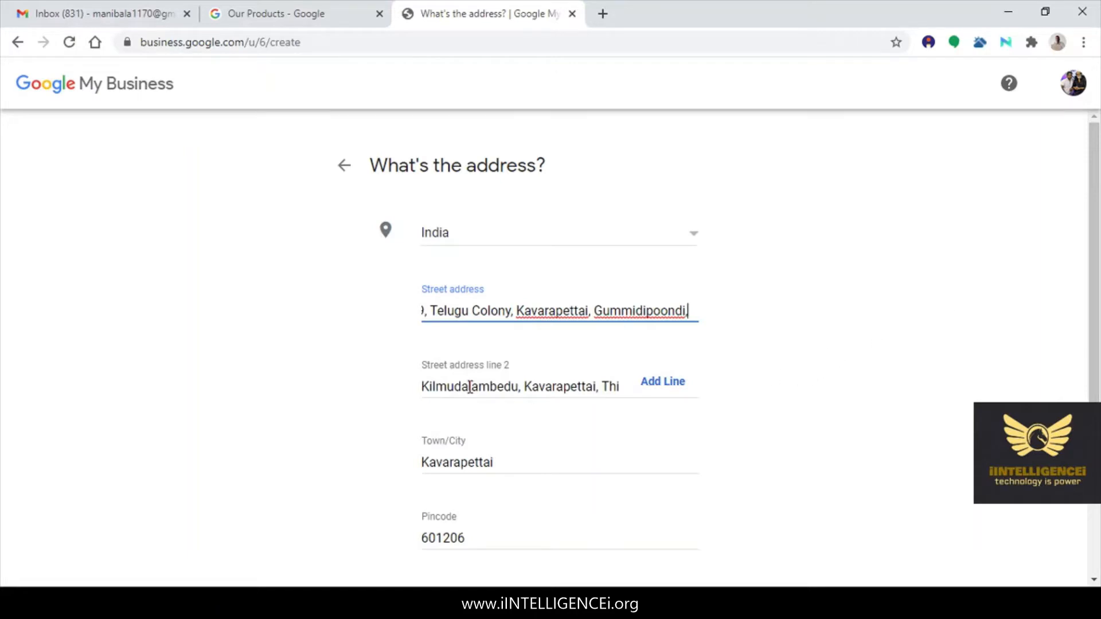
click(442, 388)
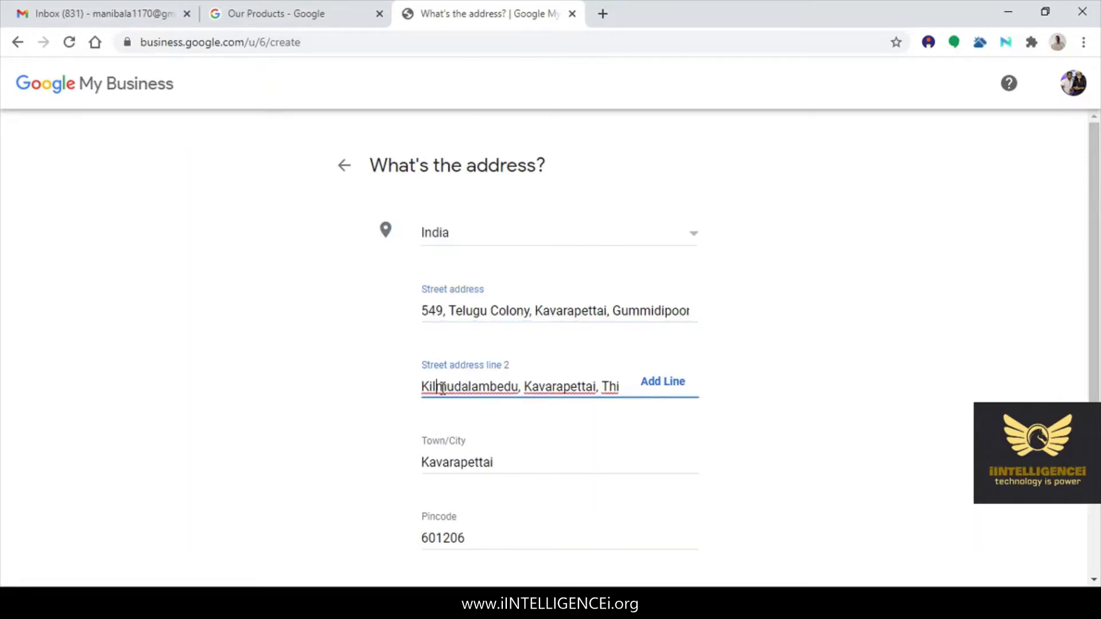
key(Right)
key(Right)
key(Right)
key(Right)
key(Right)
key(Right)
key(Right)
key(Right)
key(Right)
key(Right)
key(Right)
key(Right)
key(Right)
key(Right)
key(Right)
key(Right)
key(Right)
key(Right)
key(Right)
key(Right)
key(Right)
key(Right)
key(Right)
key(Right)
key(Right)
key(Right)
key(Right)
key(Right)
key(Right)
key(Right)
key(Right)
key(Right)
key(Right)
key(Right)
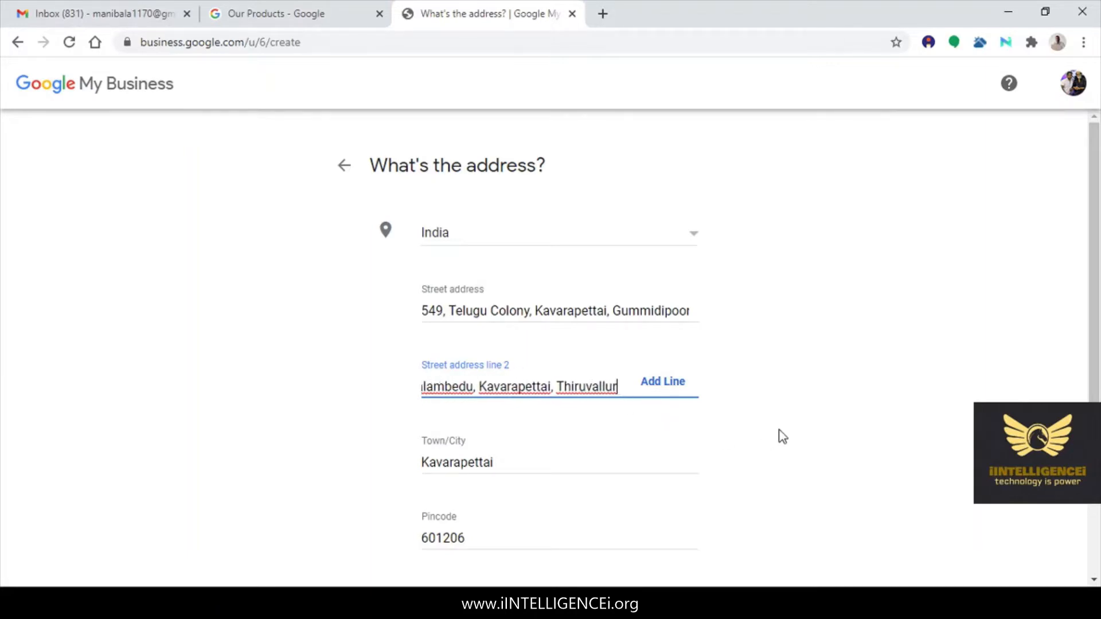
scroll(781, 438, down, 5)
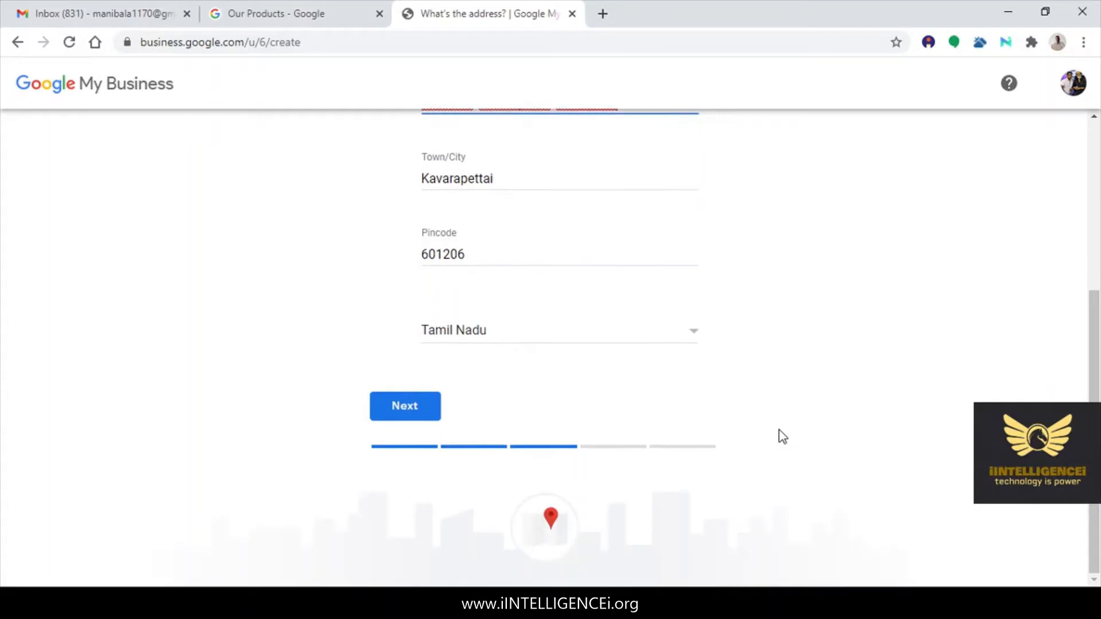
Step: Submit the business address and continue to the map step
click(401, 407)
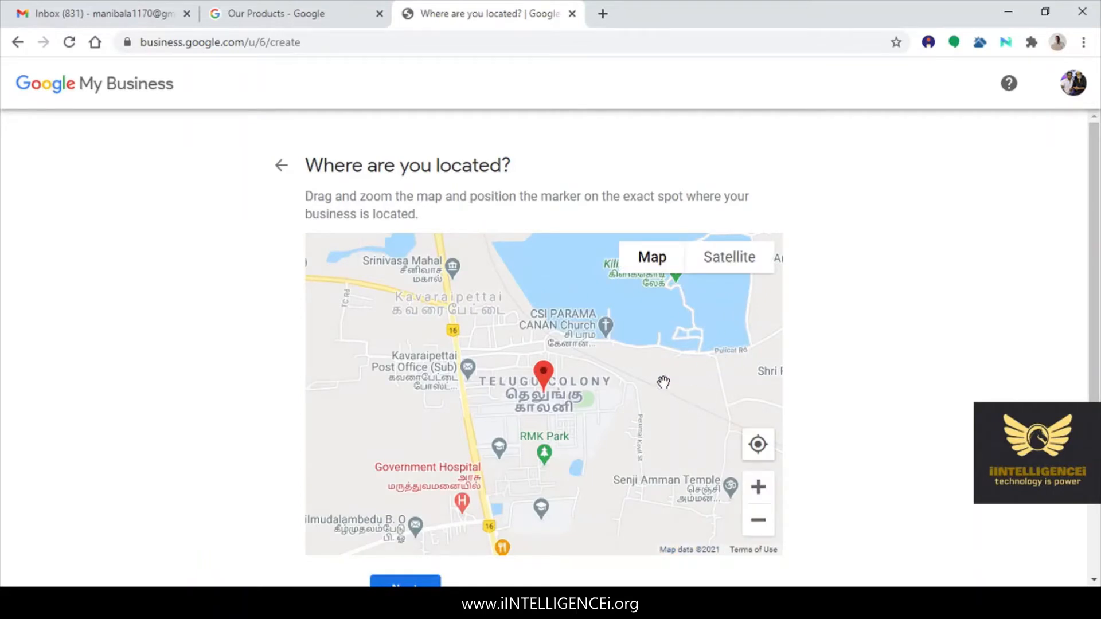
scroll(878, 386, down, 3)
scroll(878, 387, up, 3)
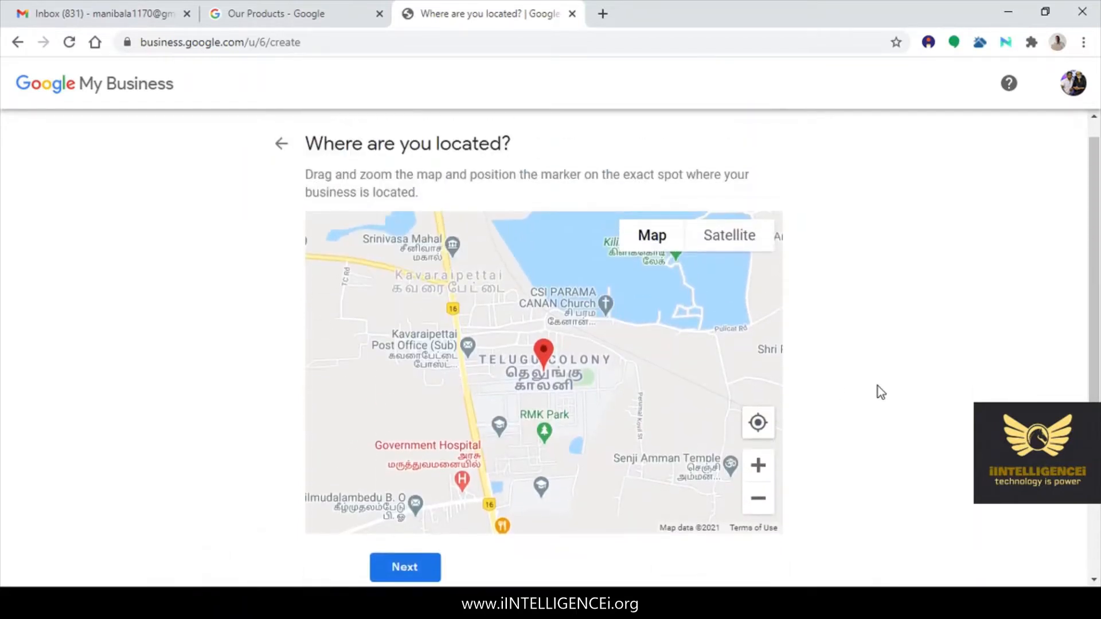
Step: Zoom the map out to check the marker position, then accept the location
double_click(758, 498)
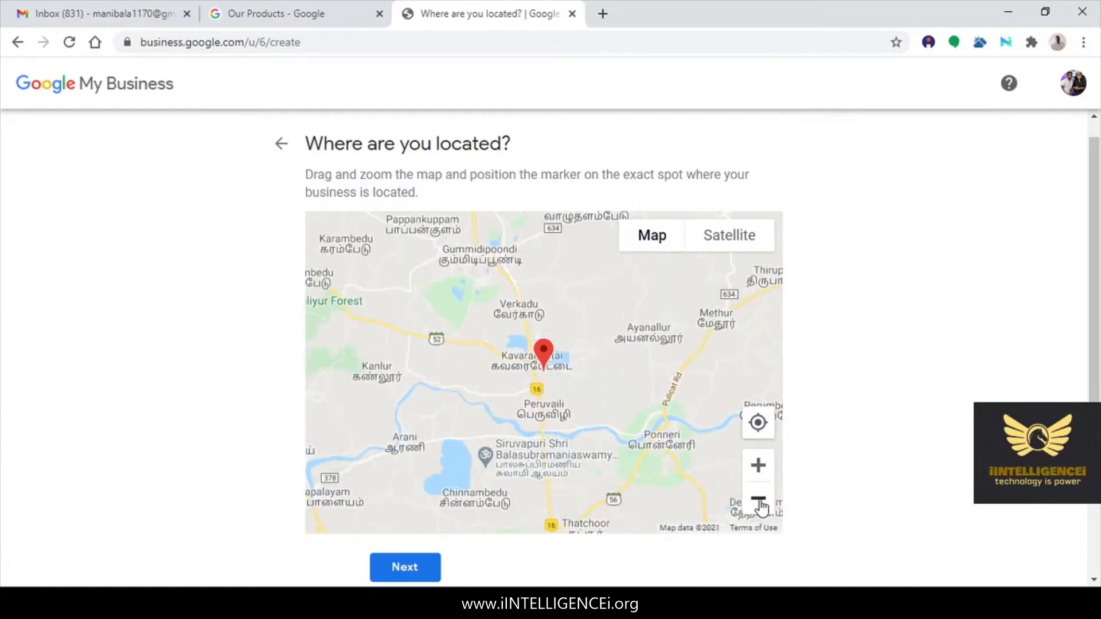
click(758, 502)
click(759, 502)
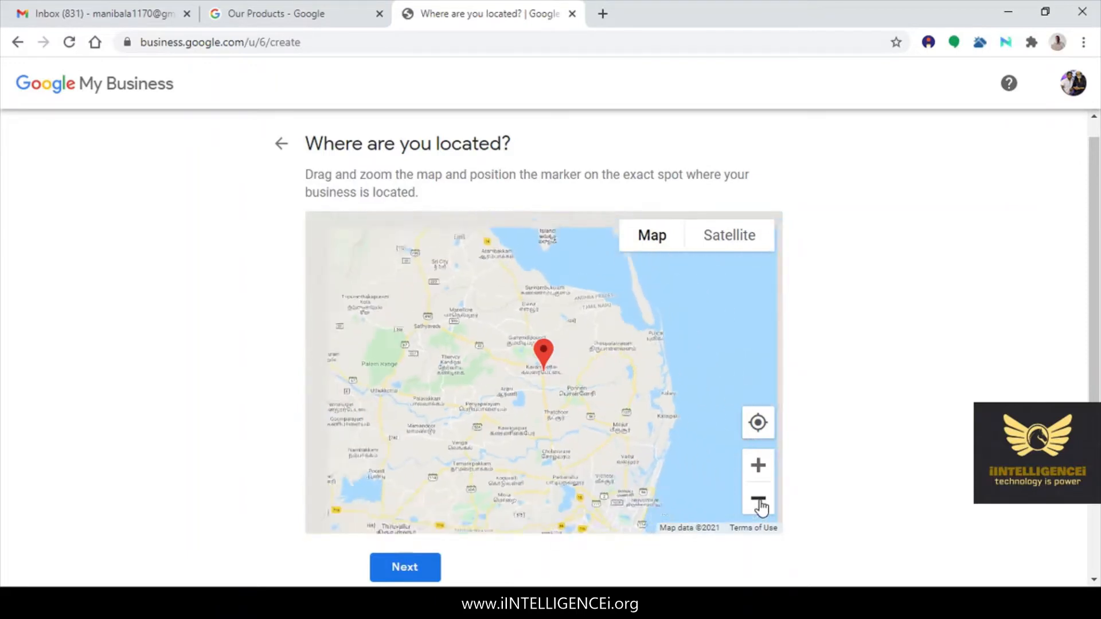
click(759, 502)
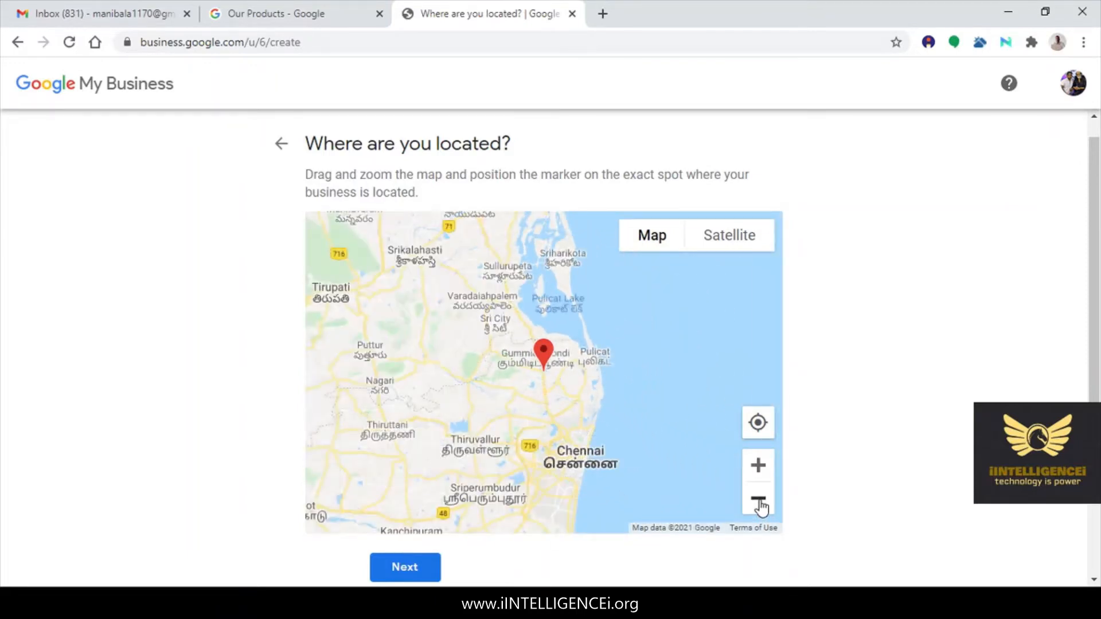
click(759, 502)
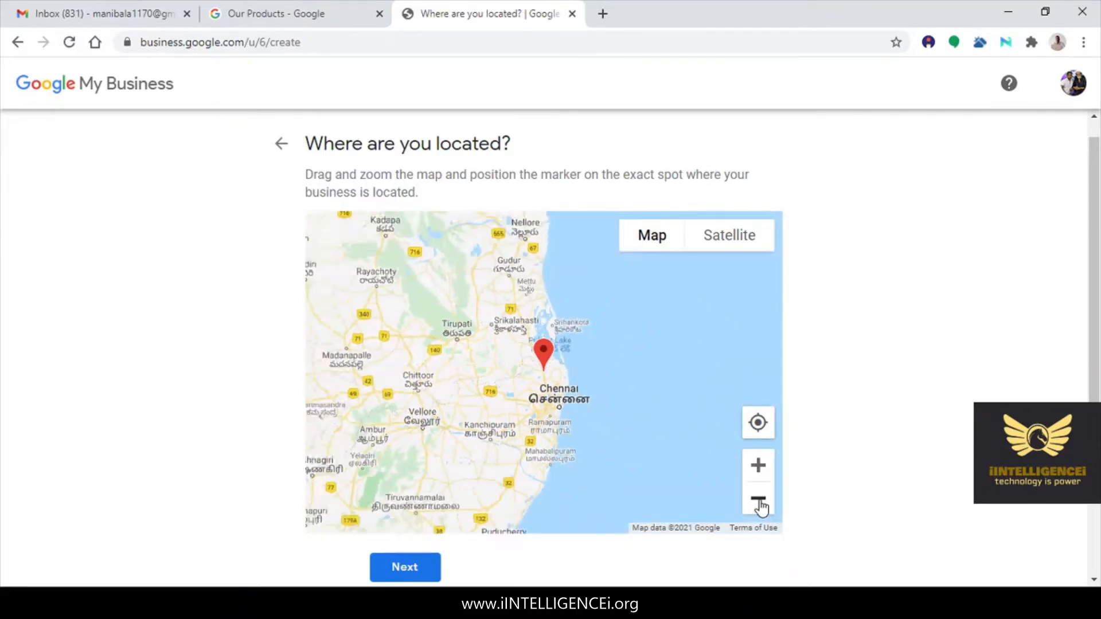
click(759, 503)
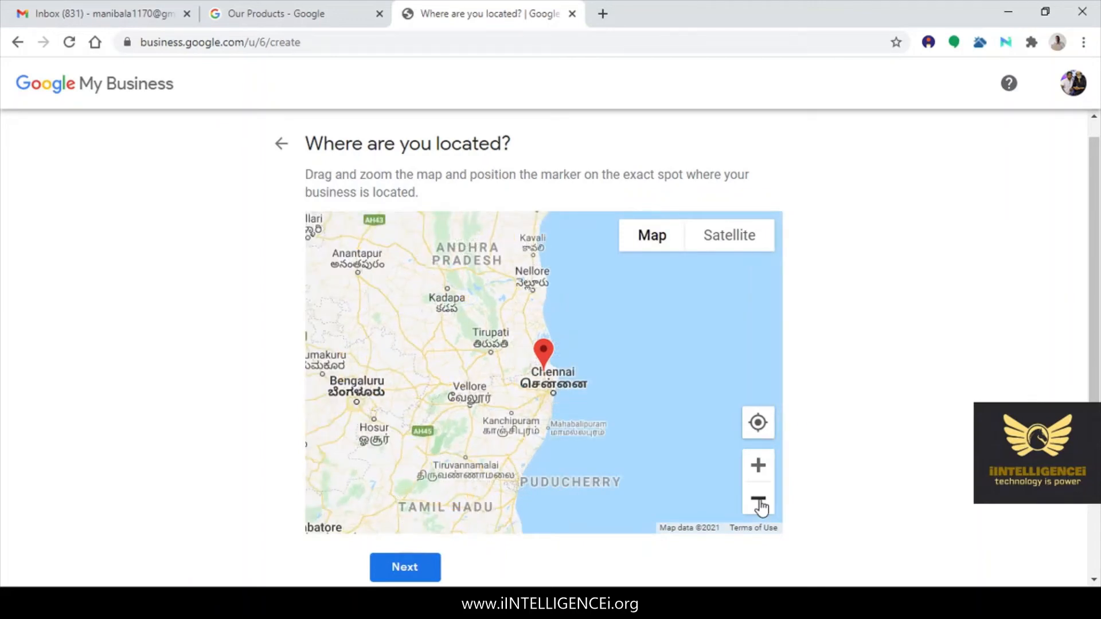
click(420, 569)
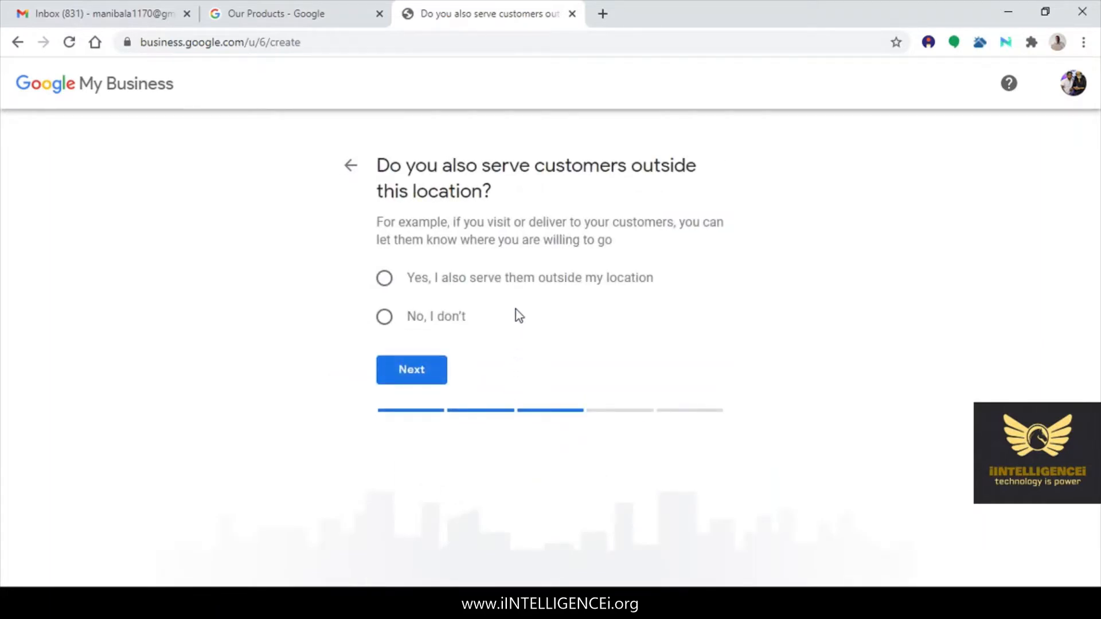
Step: Answer yes to serving customers elsewhere and add Chennai, Vandalur and Oragaram as service areas
click(384, 280)
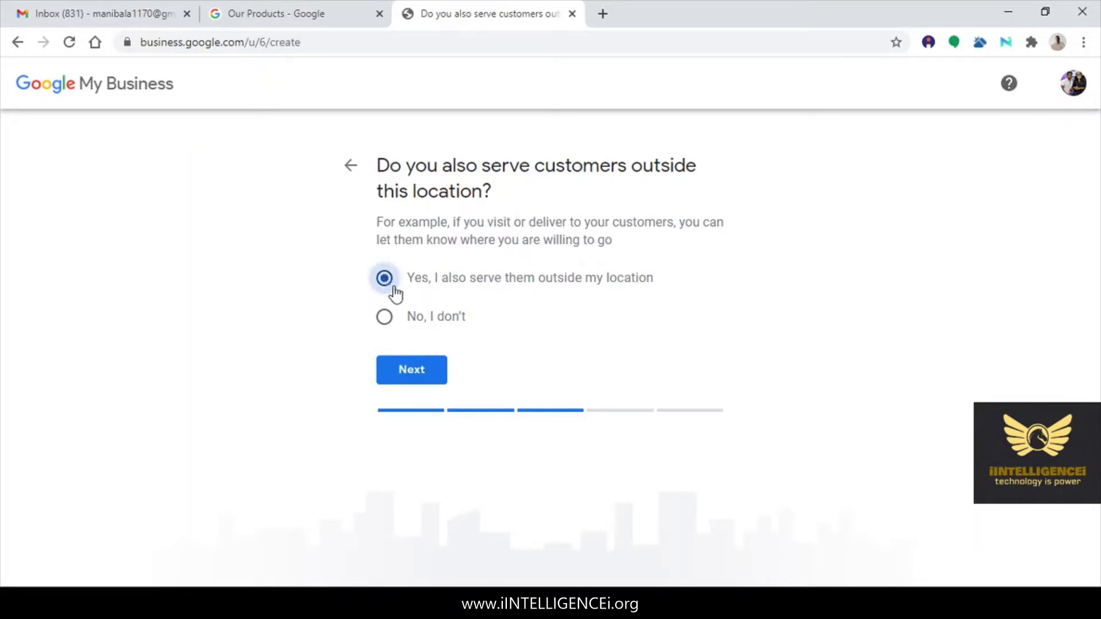
click(425, 372)
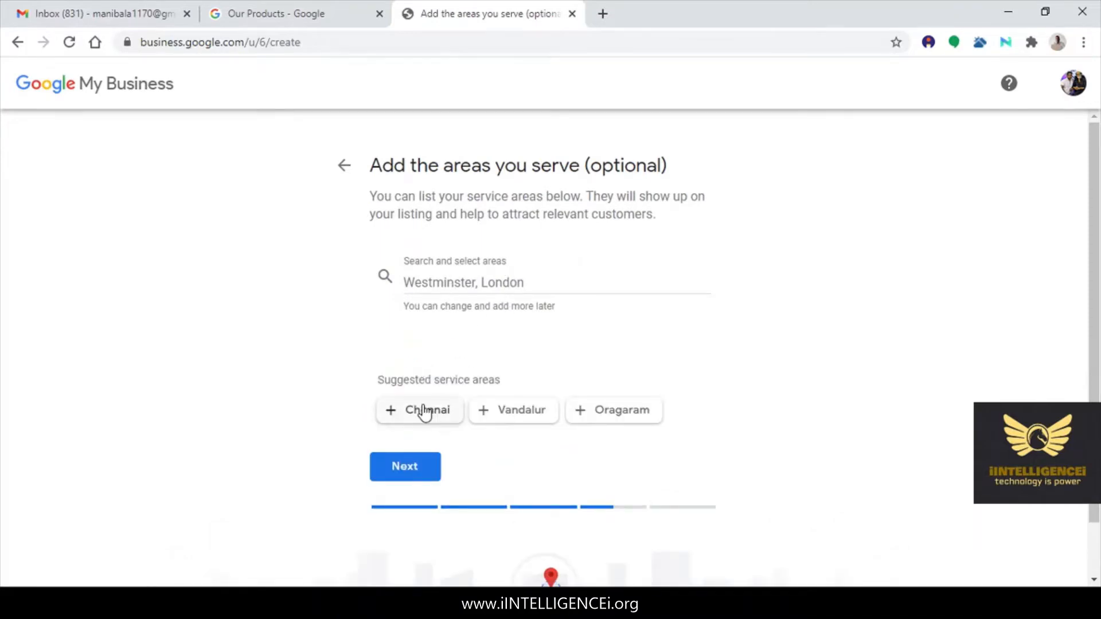
click(424, 412)
click(514, 465)
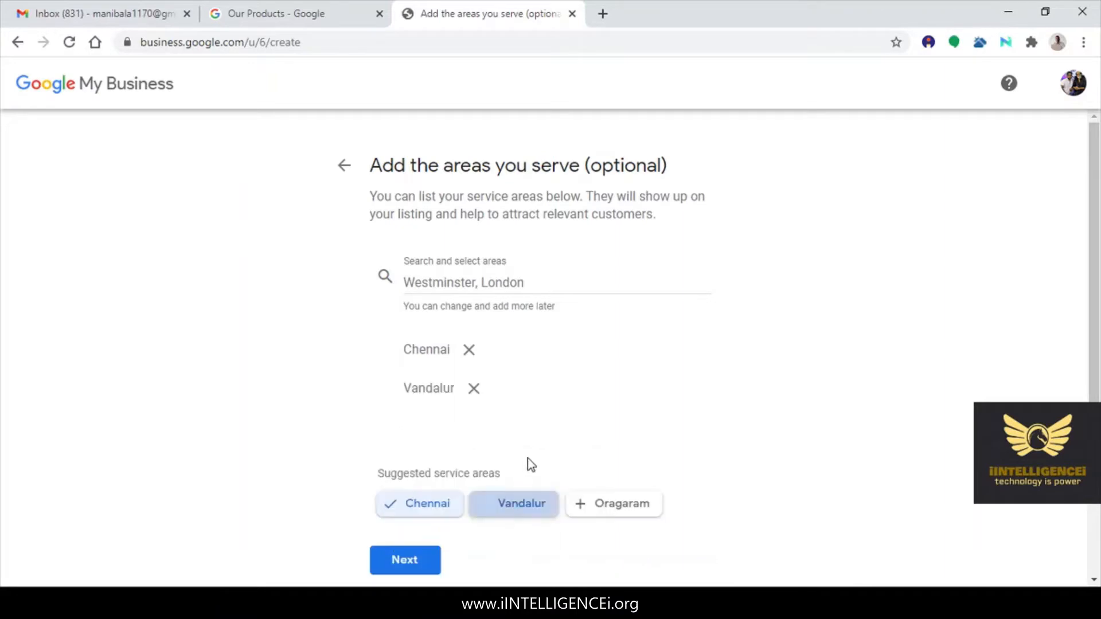
click(603, 512)
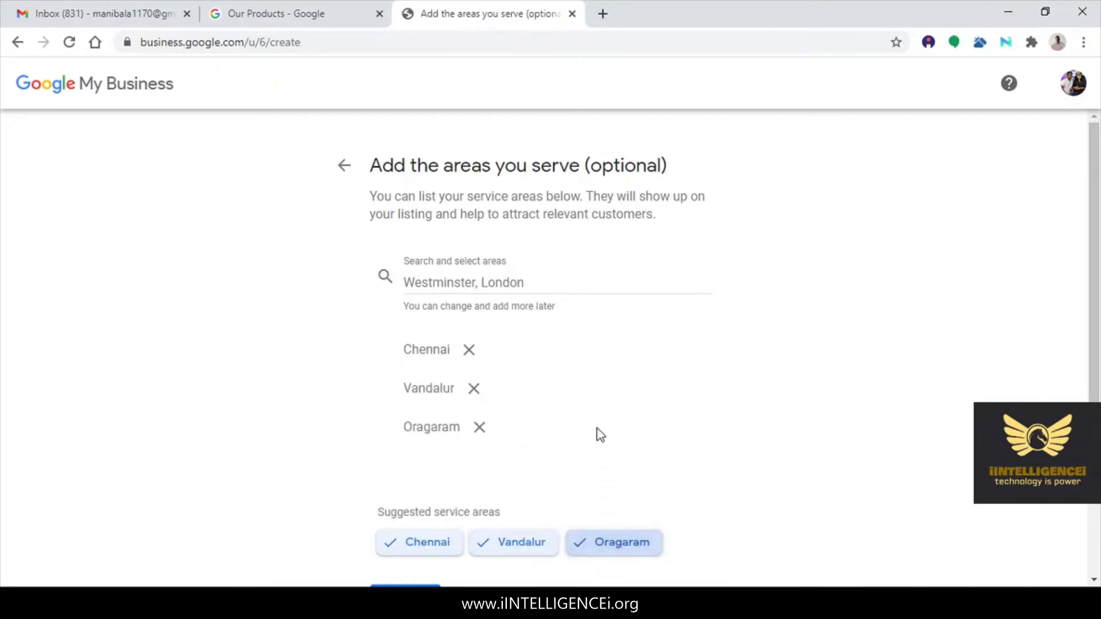
Step: Search for and add Tamilnadu and India as service areas, then move past this step
click(459, 281)
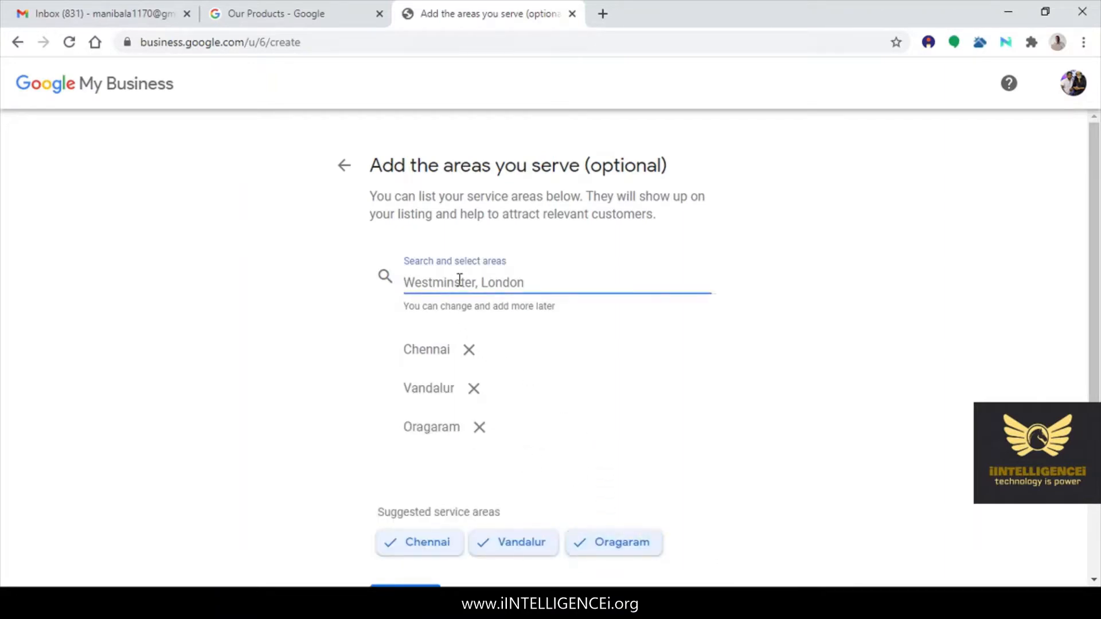
text(Tamil)
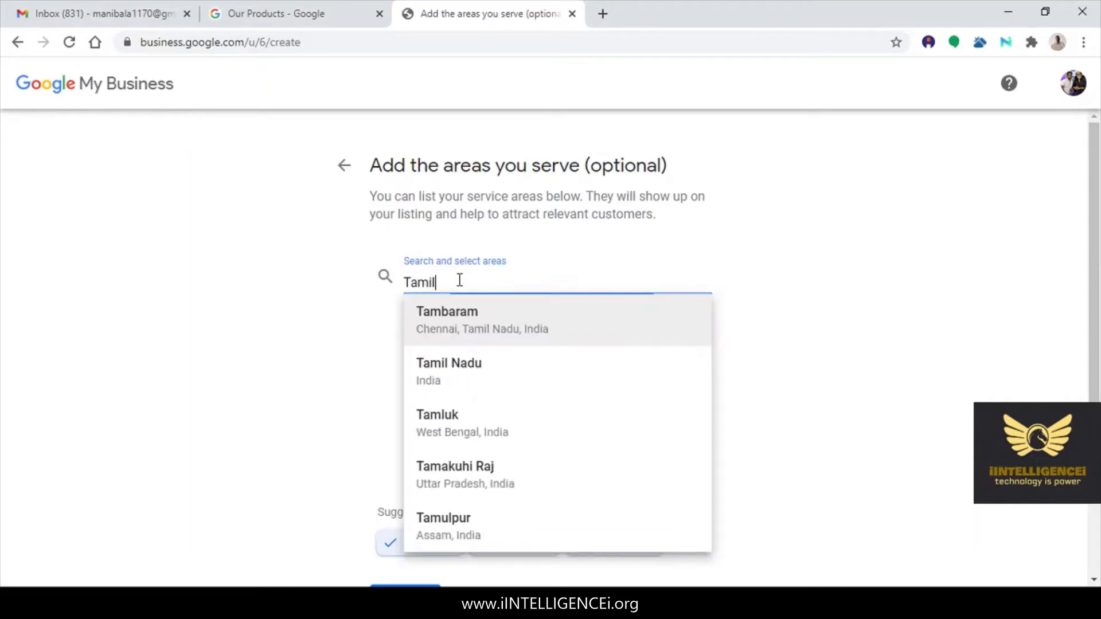
text(Nadu)
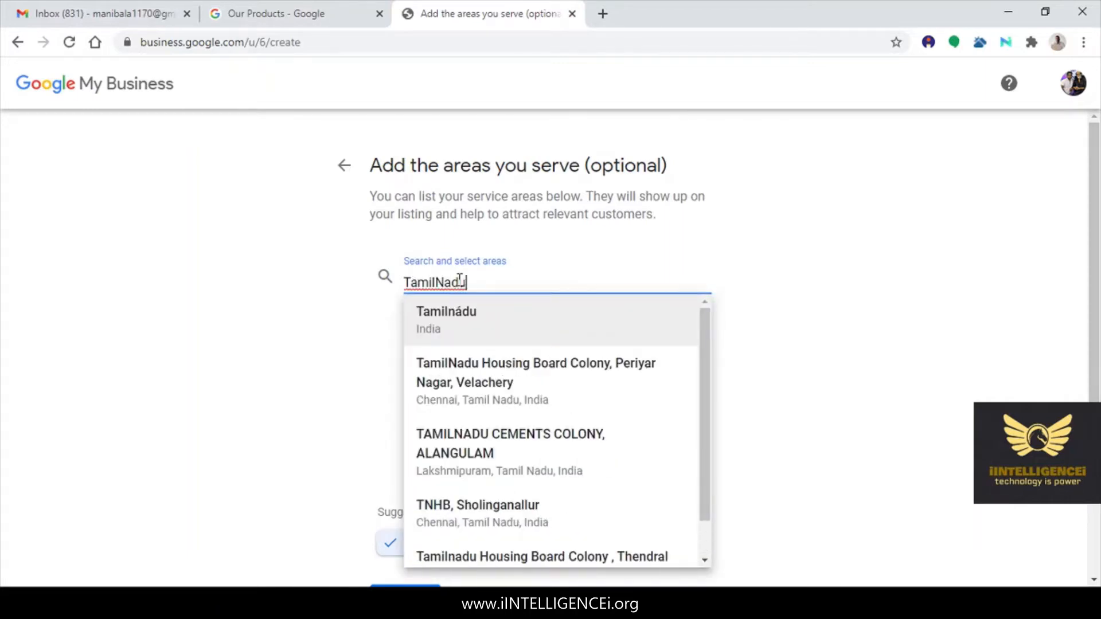
click(463, 311)
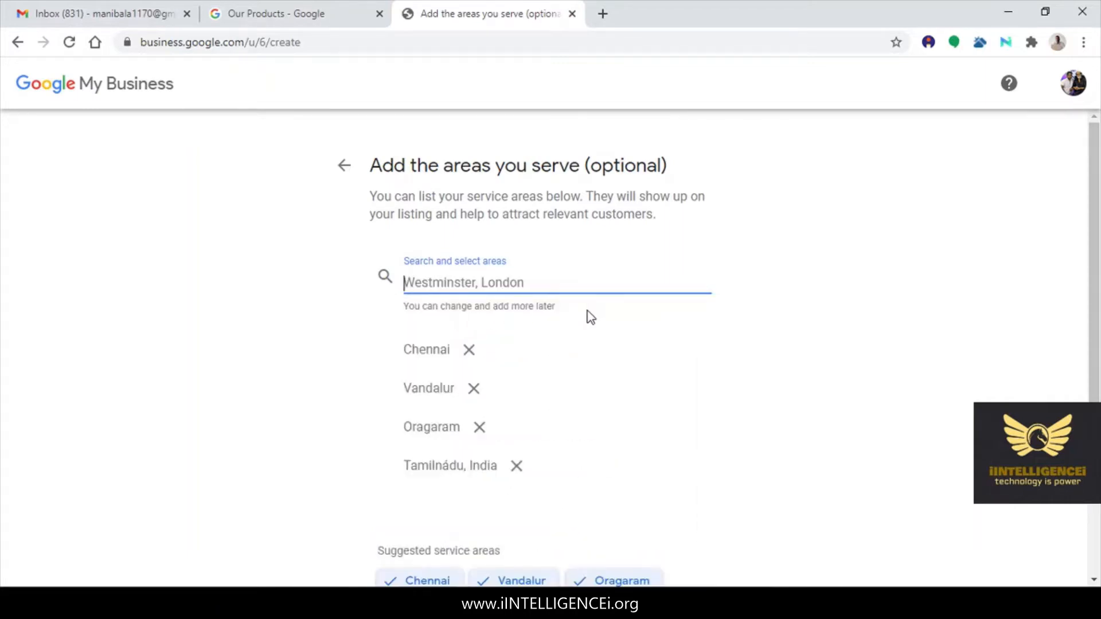
text(India)
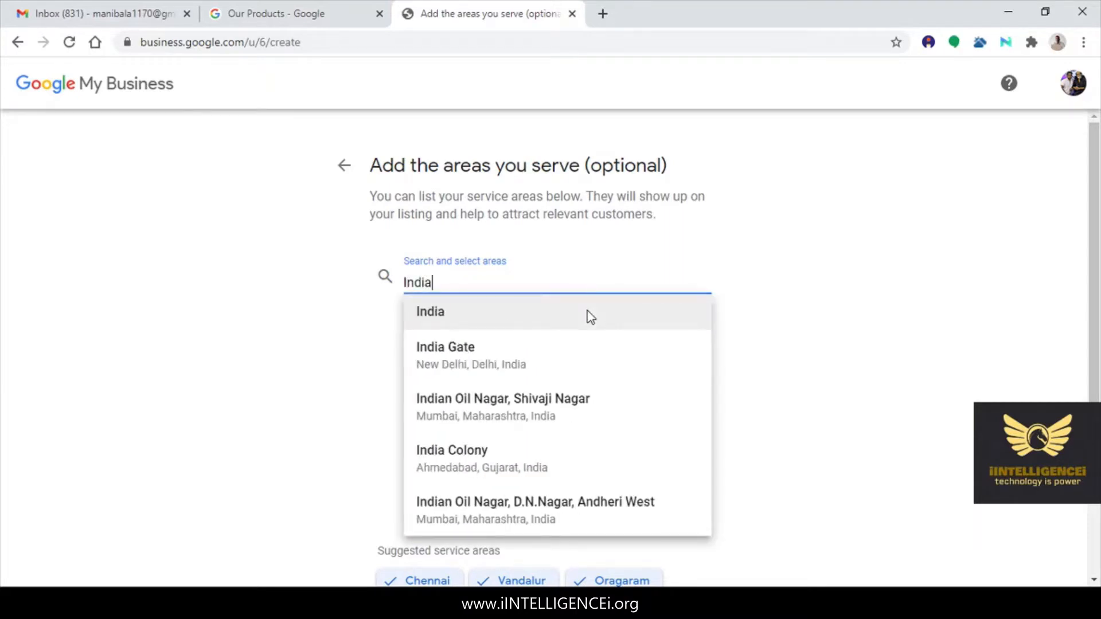
click(590, 317)
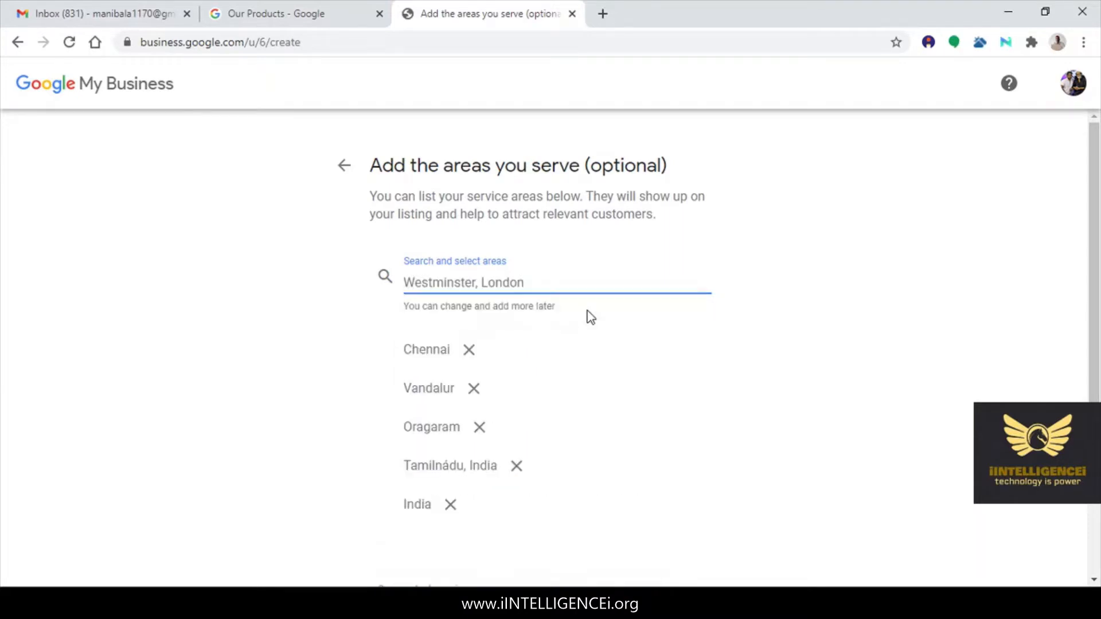
scroll(755, 366, down, 3)
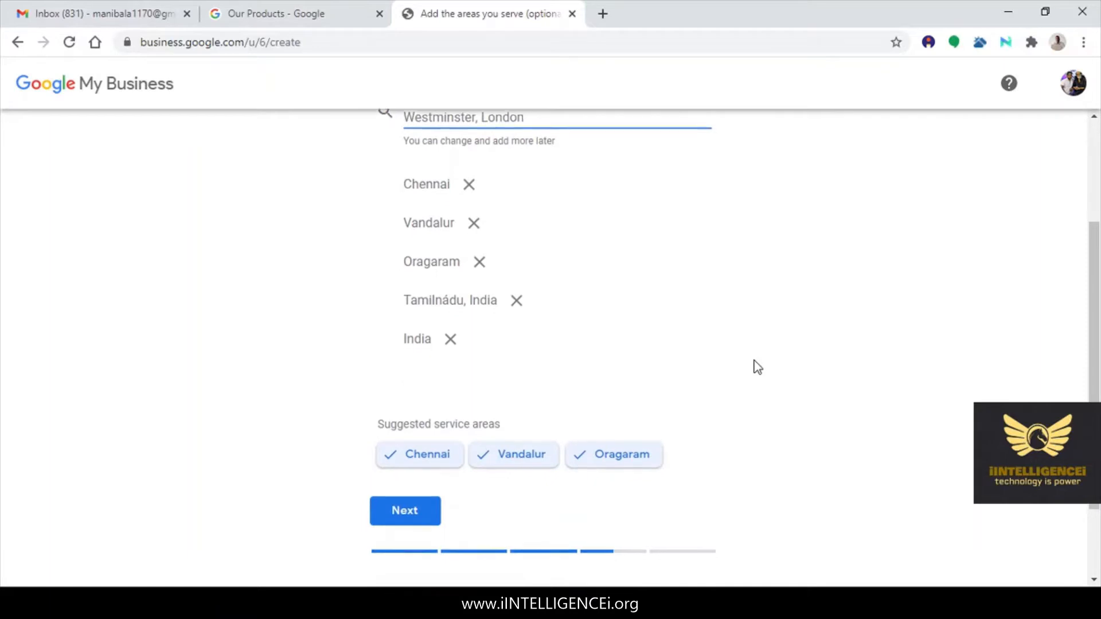
scroll(757, 367, down, 2)
click(405, 407)
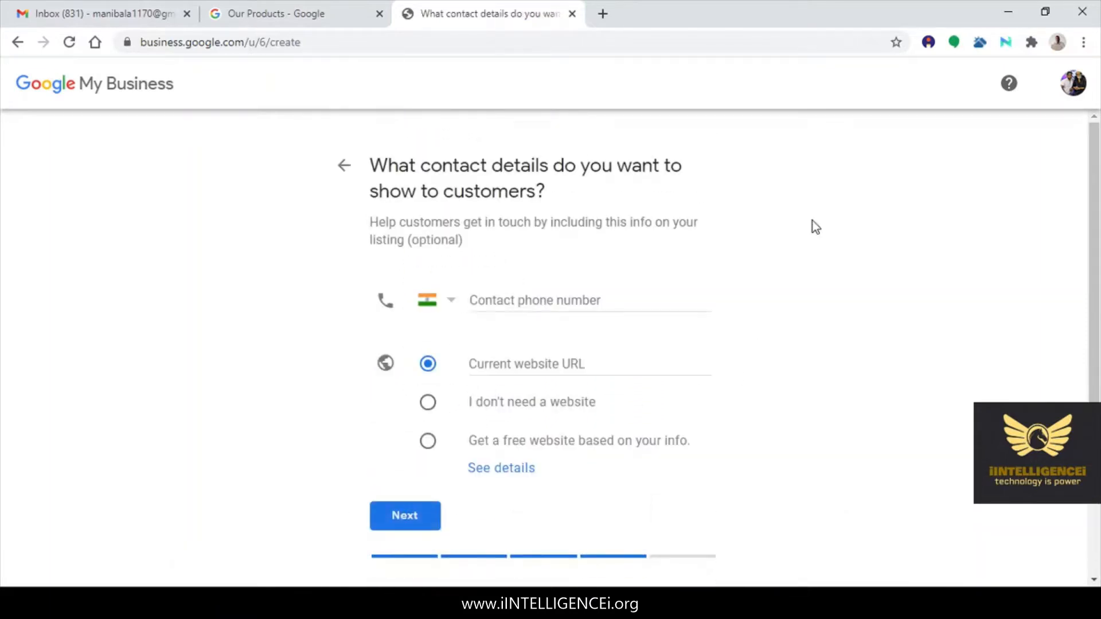
Step: Enter the business contact phone number and choose a free website built from the business info
click(552, 297)
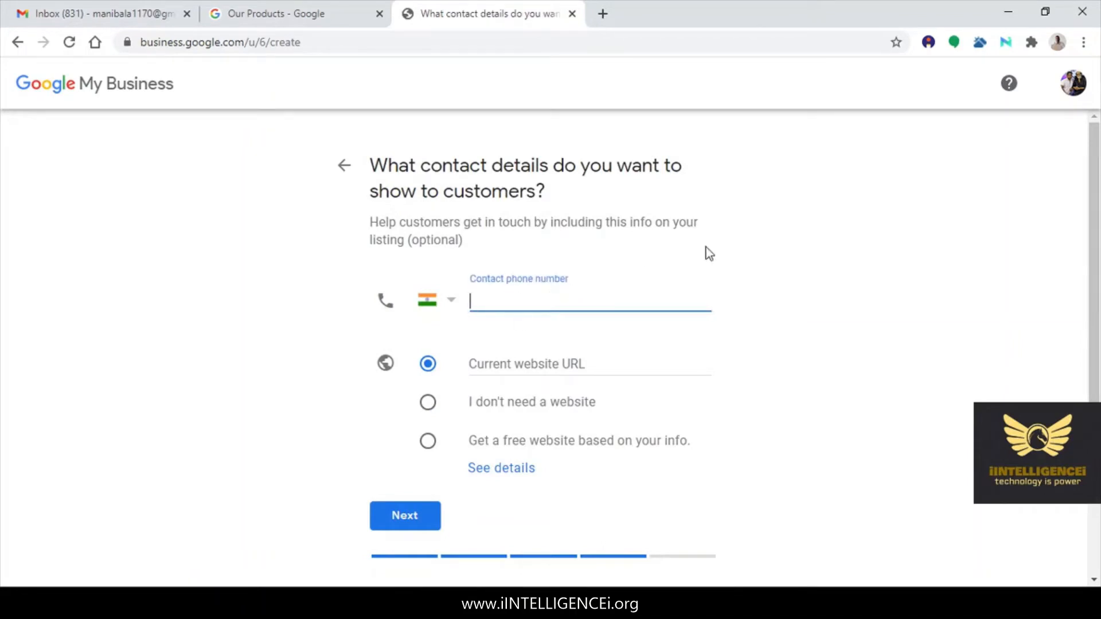
click(838, 244)
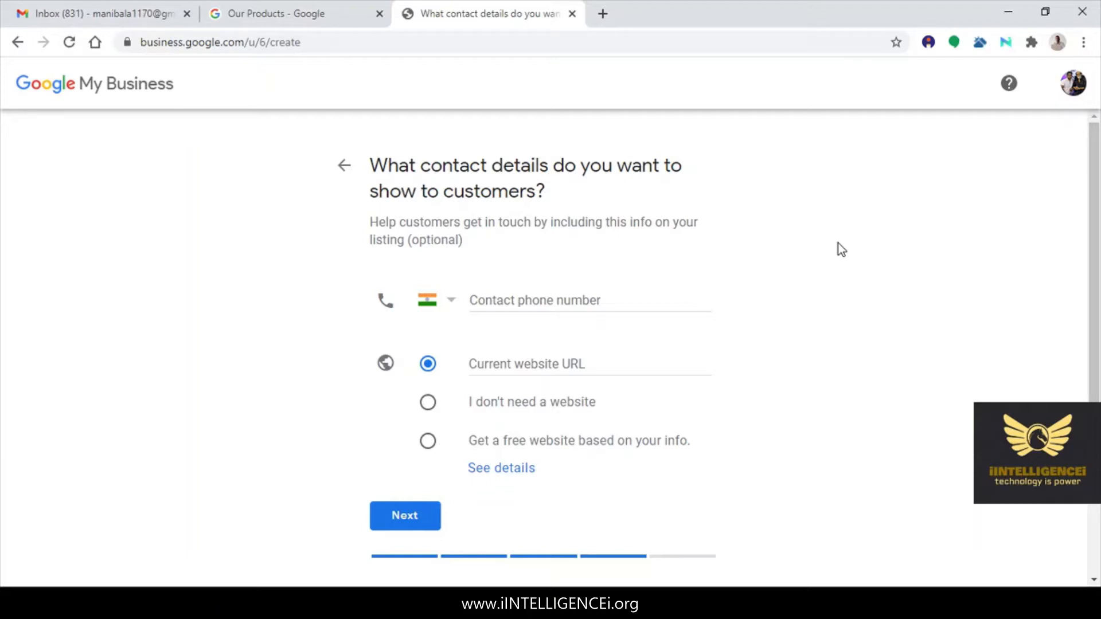
click(510, 302)
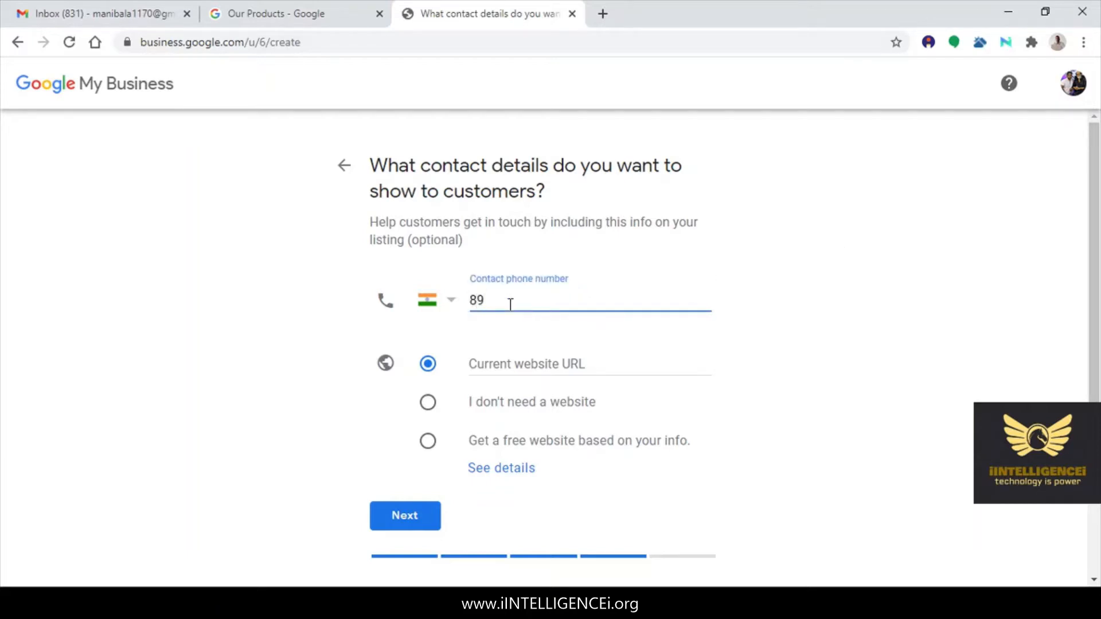
click(789, 297)
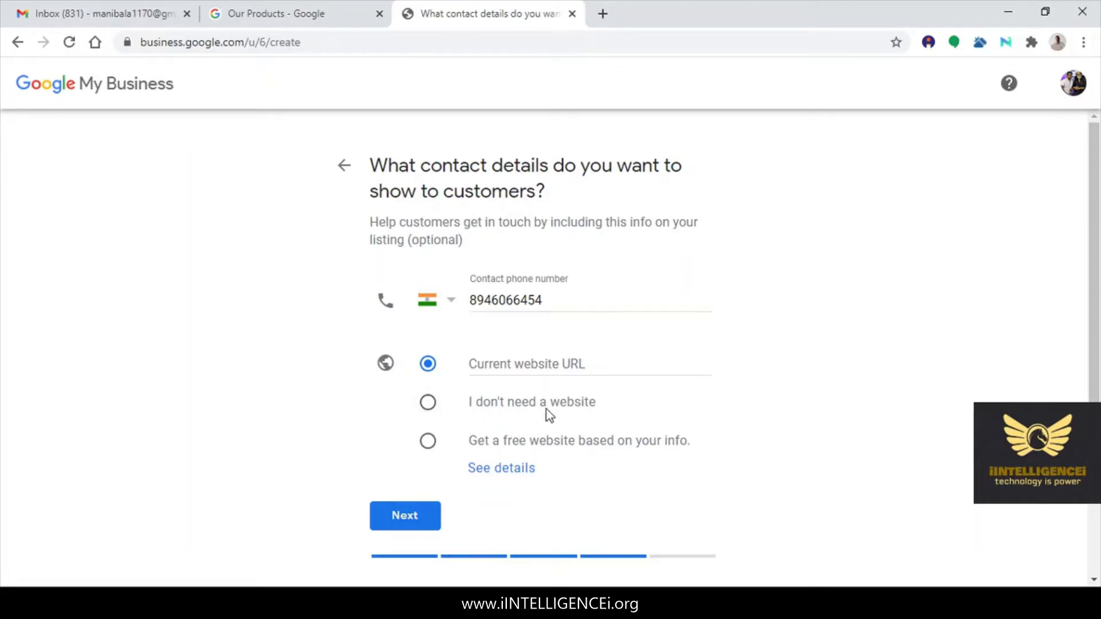
click(430, 449)
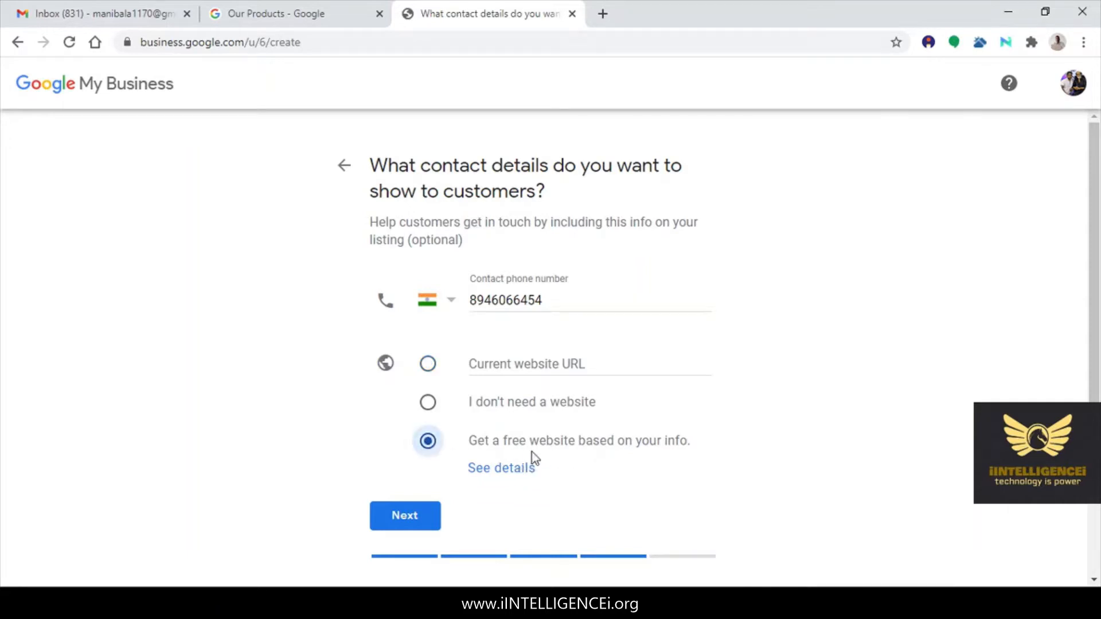
click(412, 523)
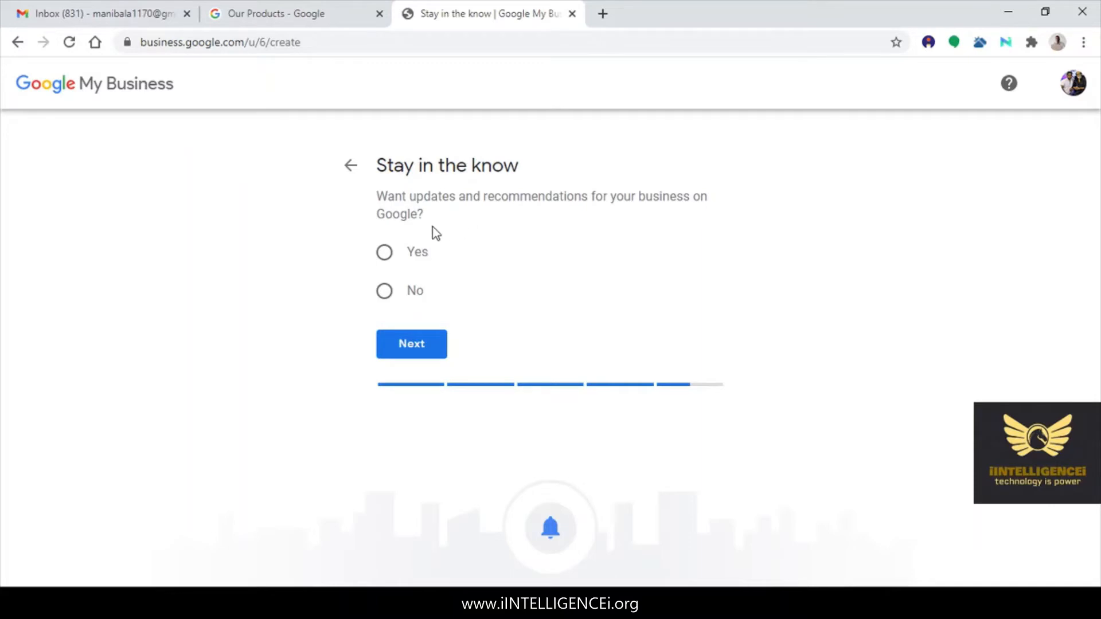
Step: Opt in to updates and recommendations, then finish the Bouncer and Security Services listing
click(385, 254)
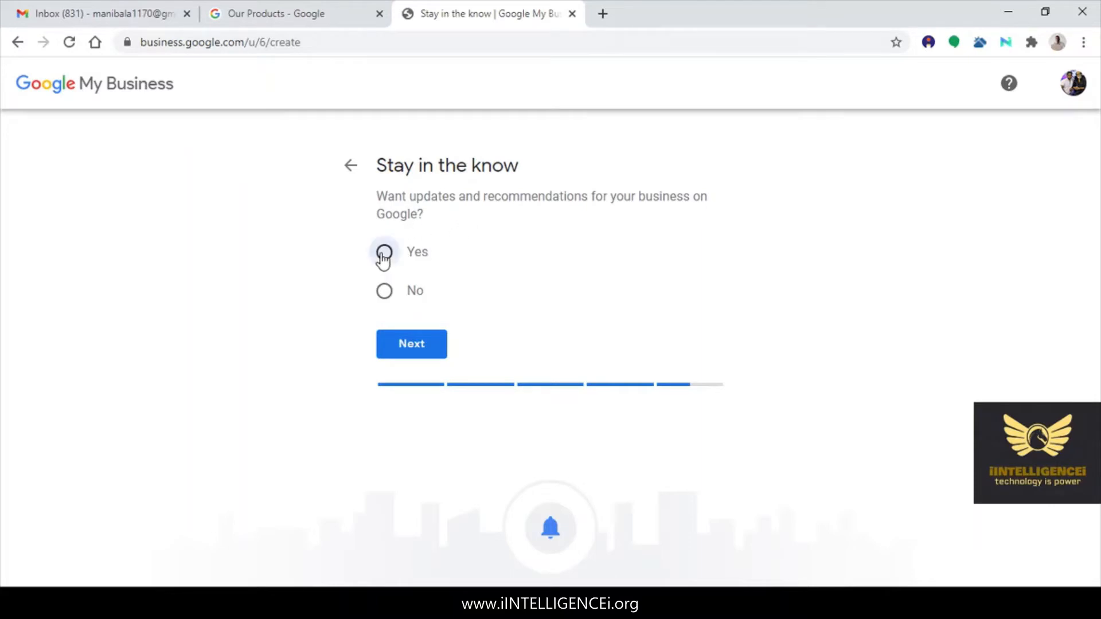
click(423, 355)
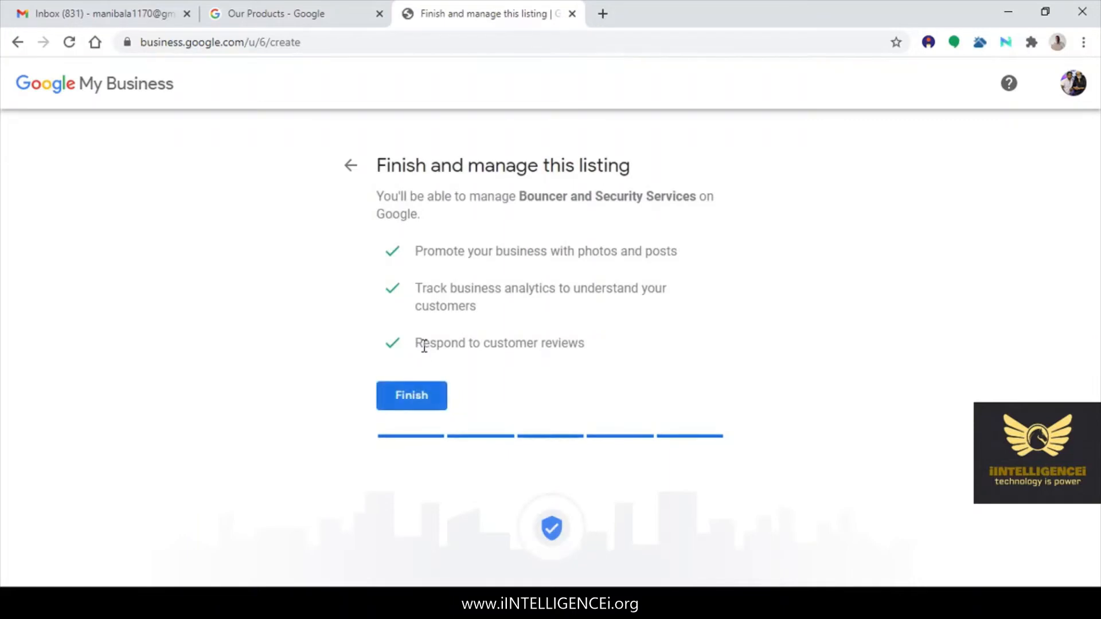
click(423, 398)
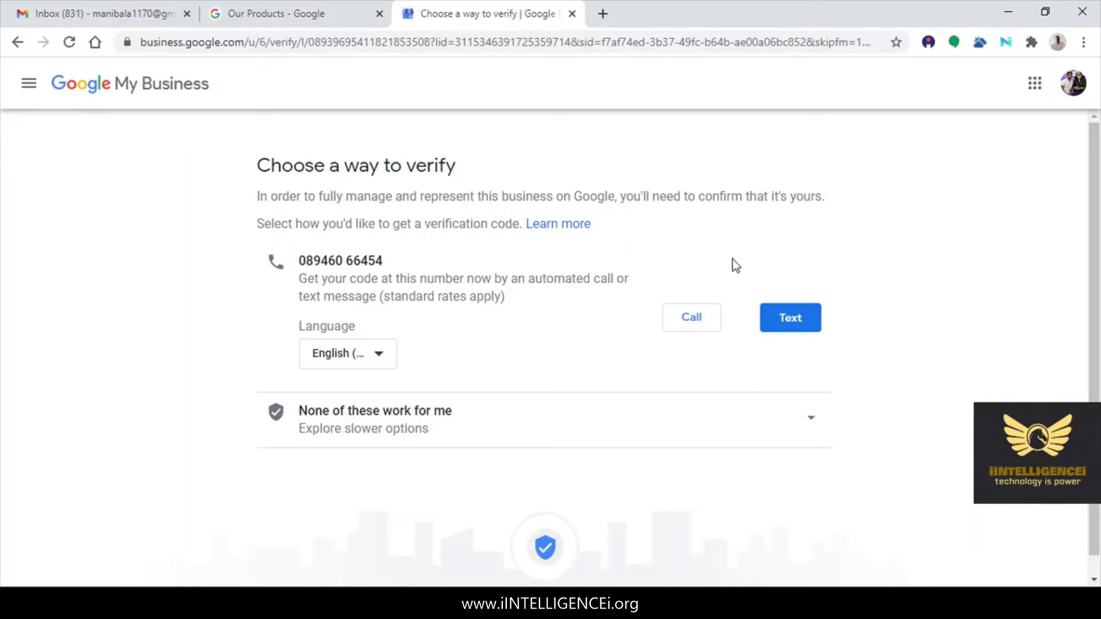
Step: Request a verification code by text message, then enter and submit the six-digit code
click(790, 318)
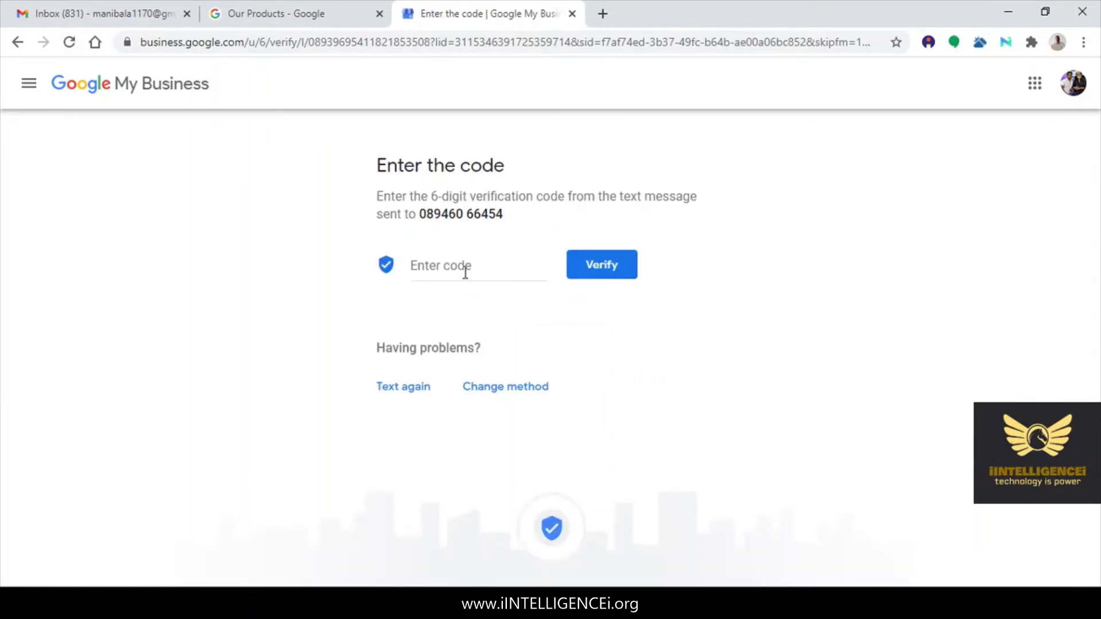
click(465, 272)
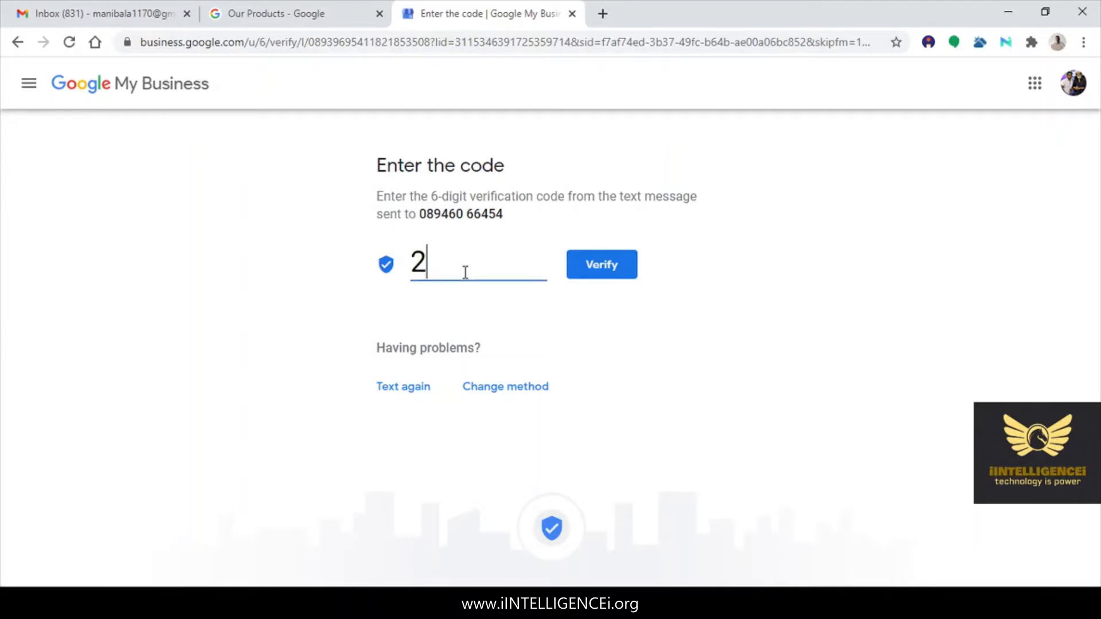
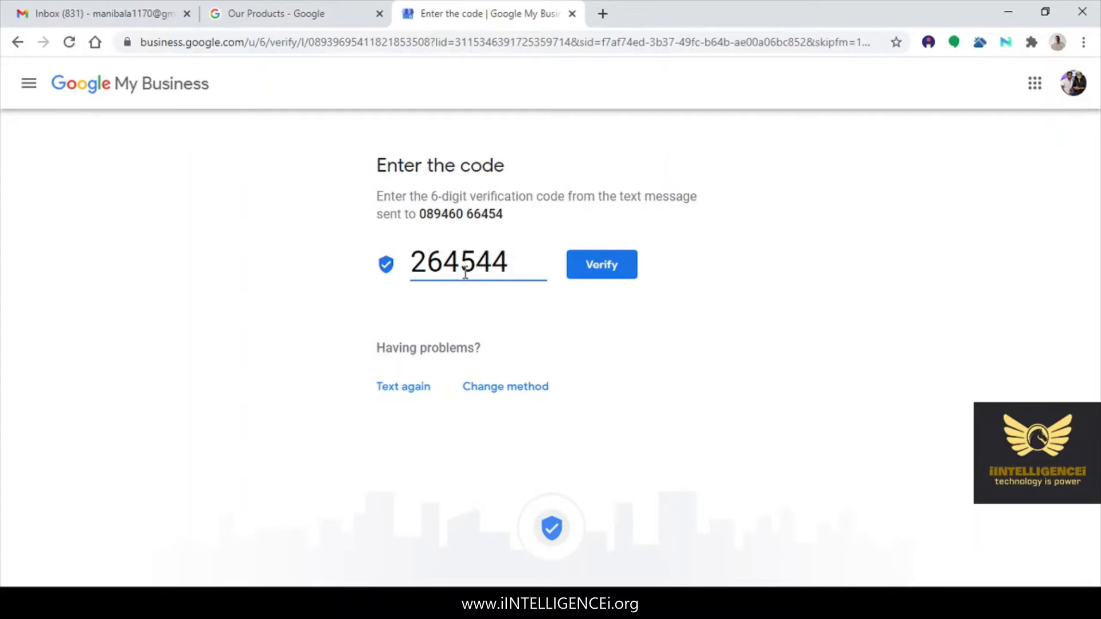
click(602, 265)
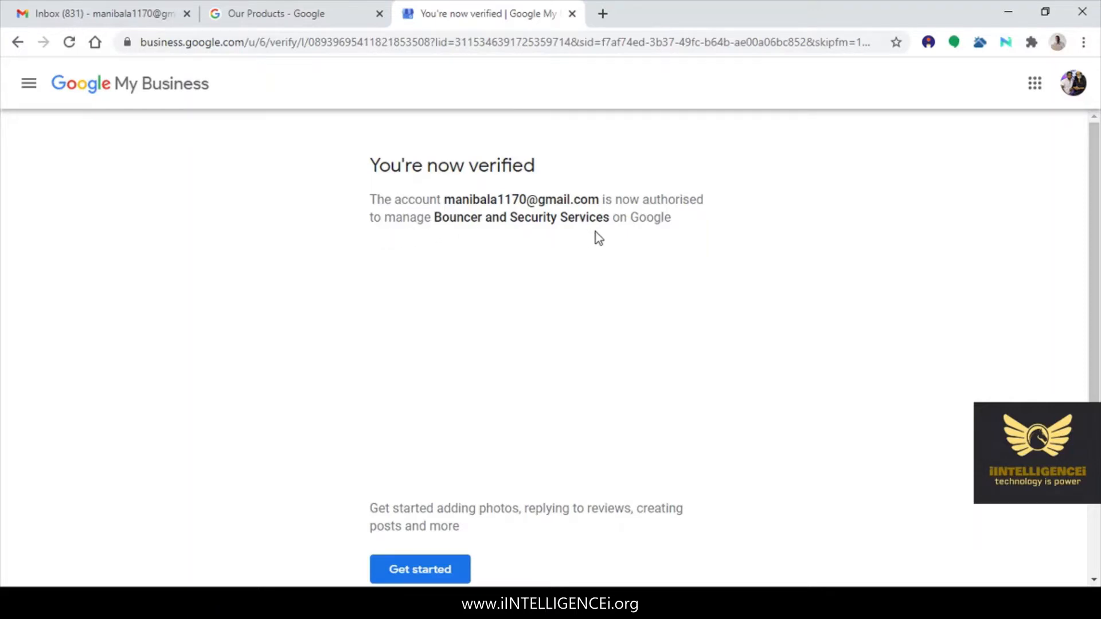
Step: Add Event, Commercial, Bodyguard, Construction, Airport security and Alarm response services
click(441, 573)
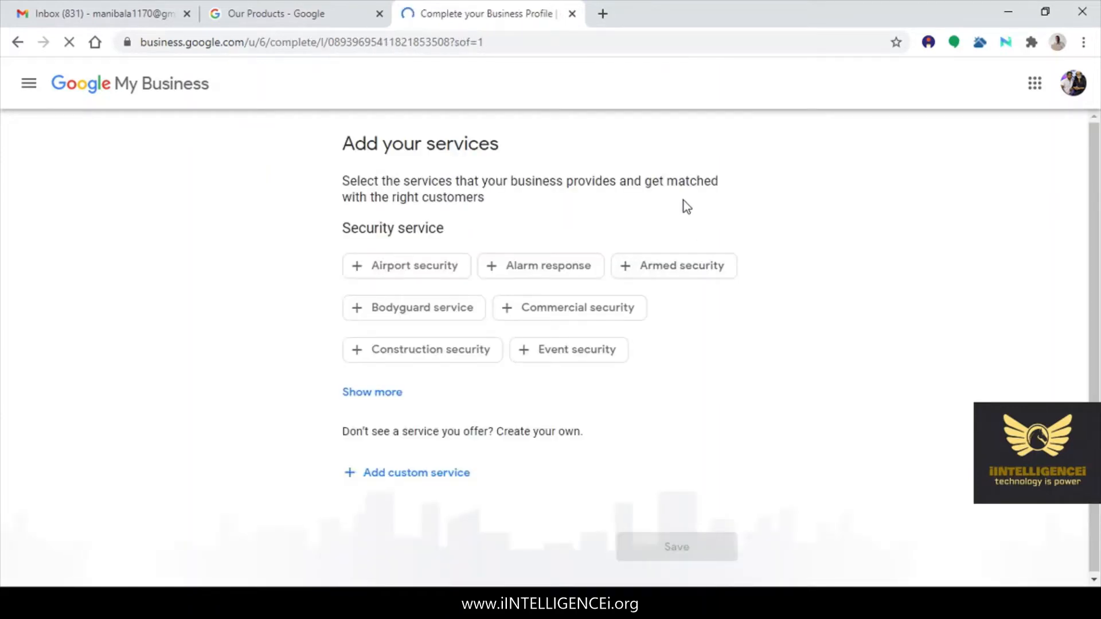
click(520, 352)
click(509, 313)
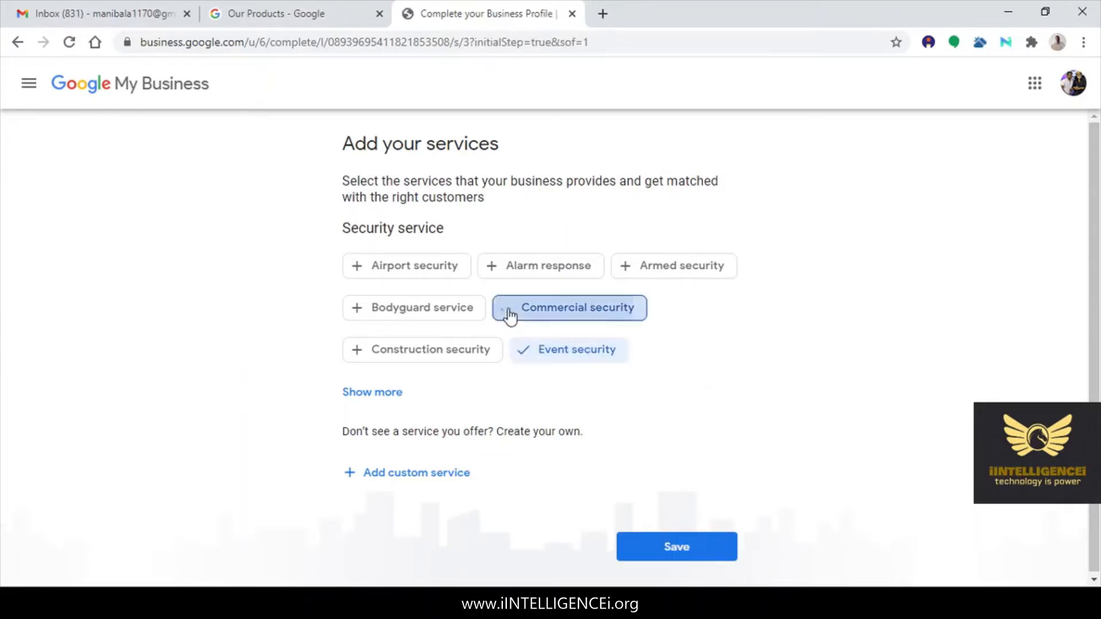
click(351, 313)
click(358, 358)
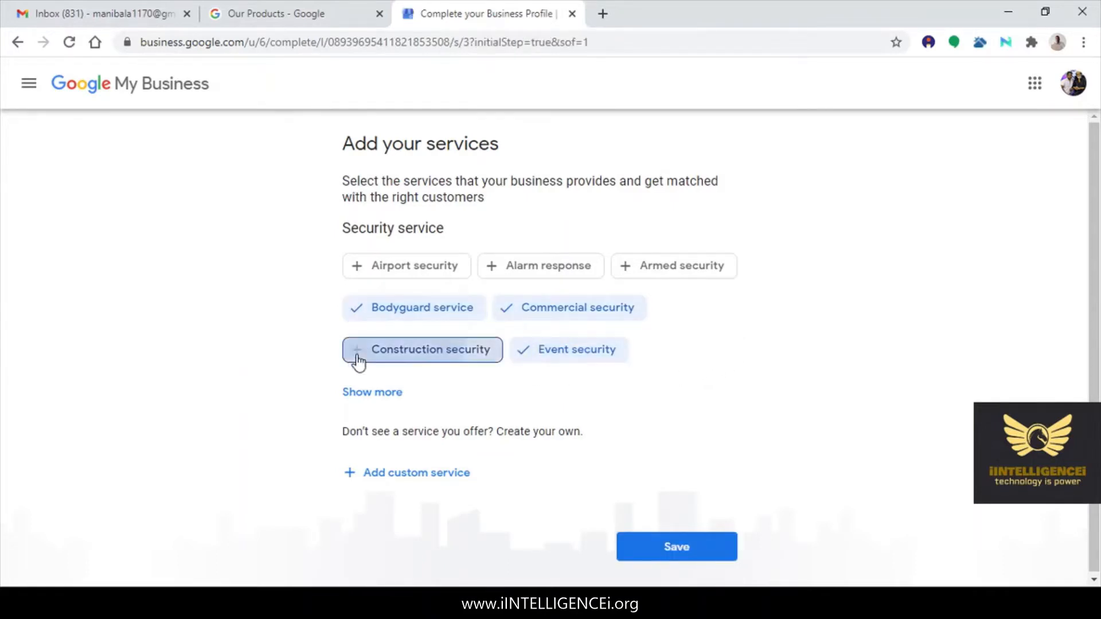
click(360, 270)
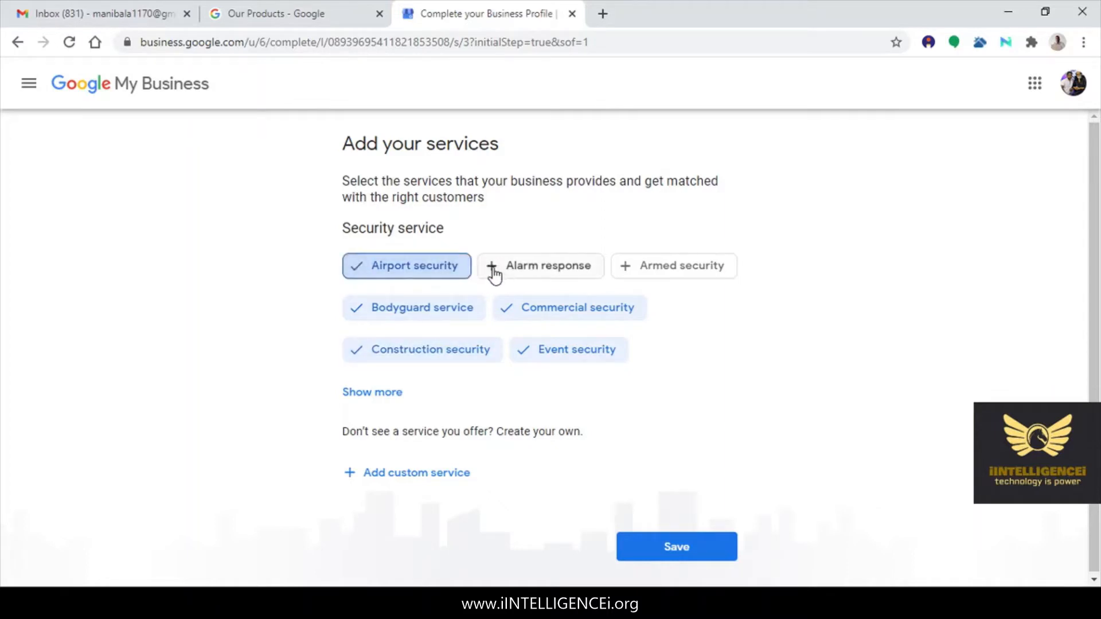
click(491, 271)
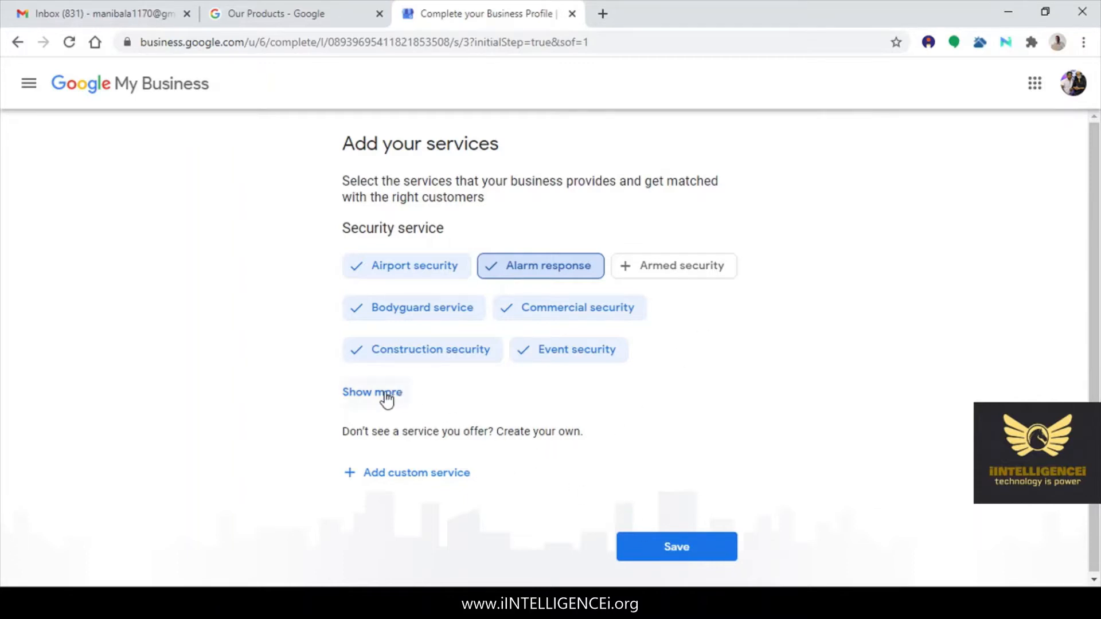
Step: Add On-site guard, Residential, Security consulting, Warehouse security and Private security guard, then save
click(361, 395)
scroll(864, 334, down, 1)
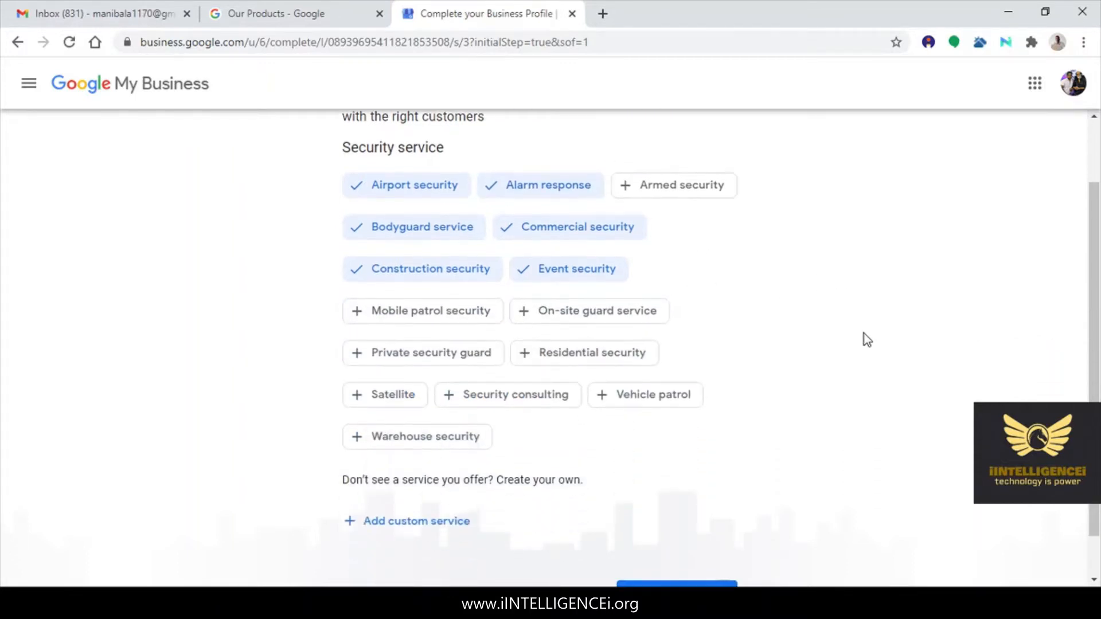
click(523, 319)
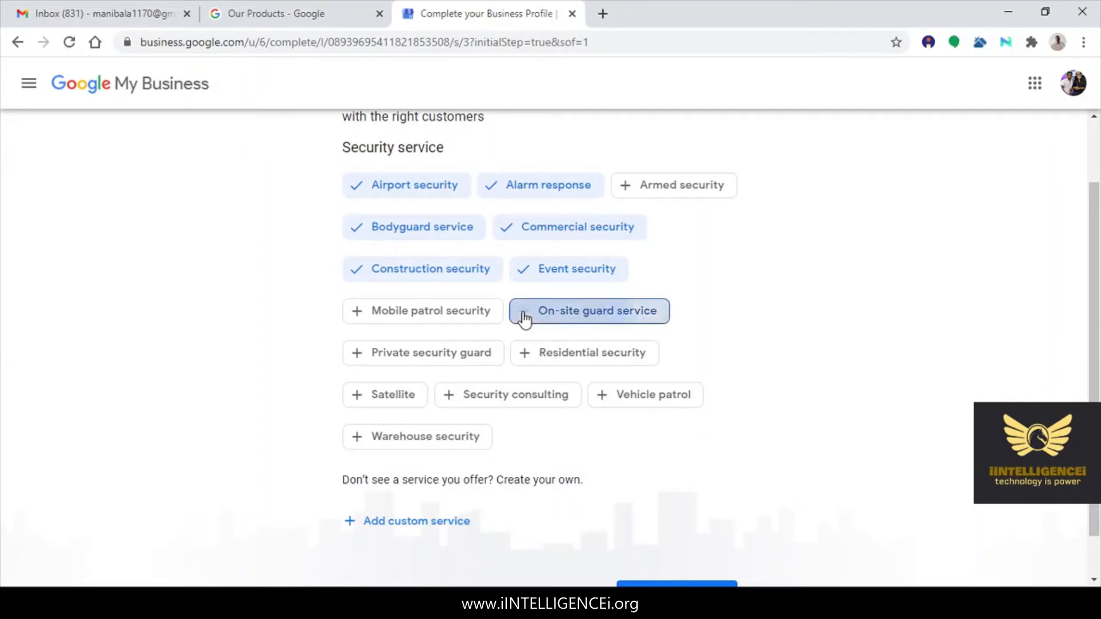
click(524, 362)
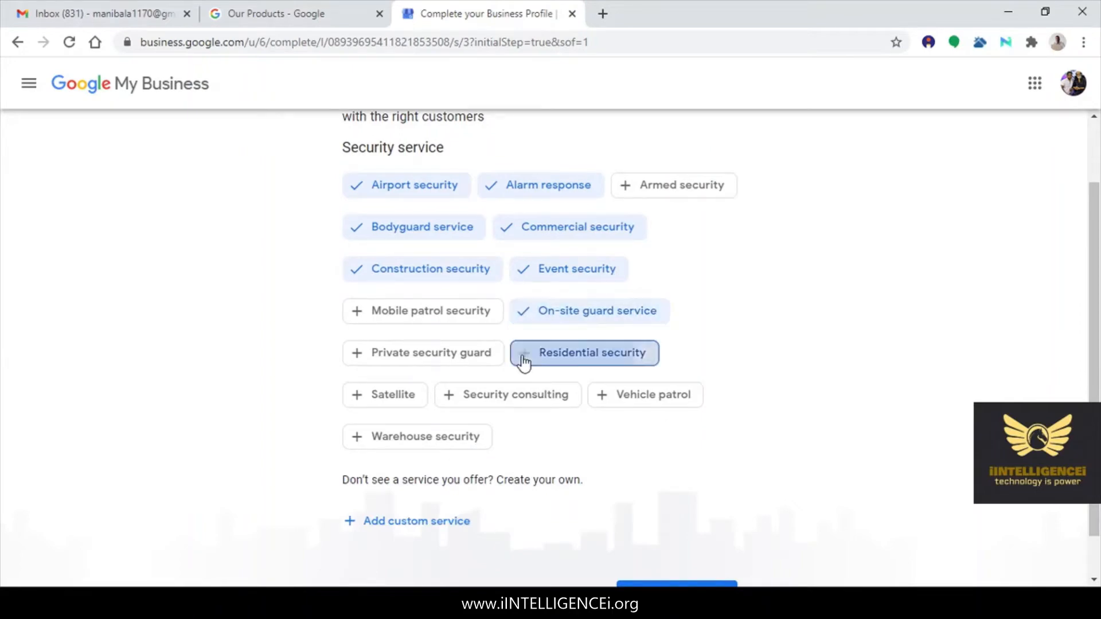
click(450, 403)
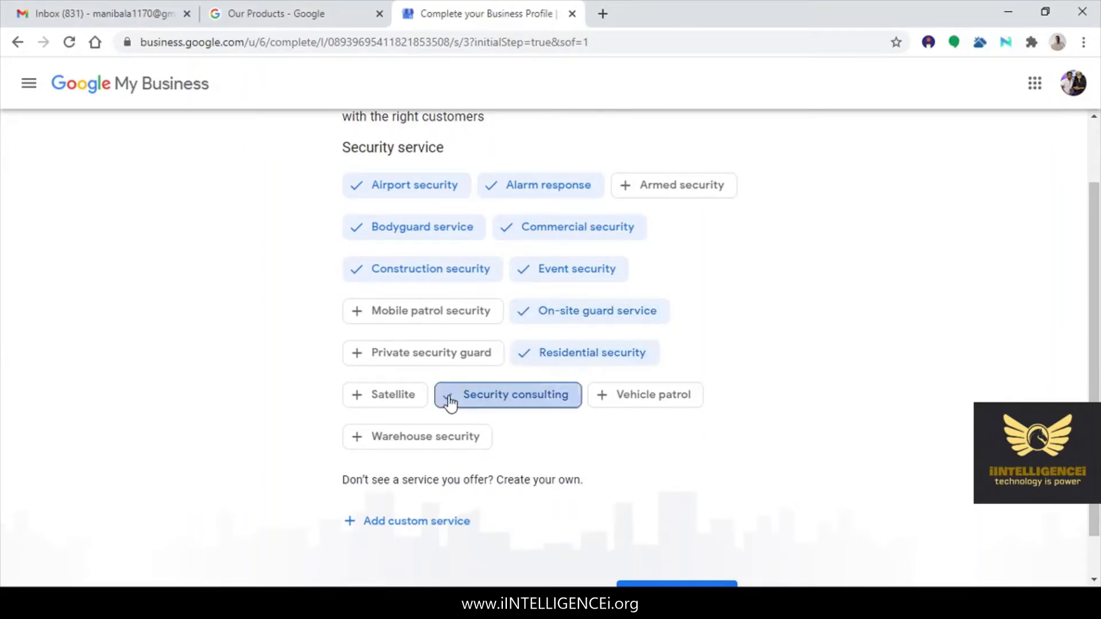
click(356, 443)
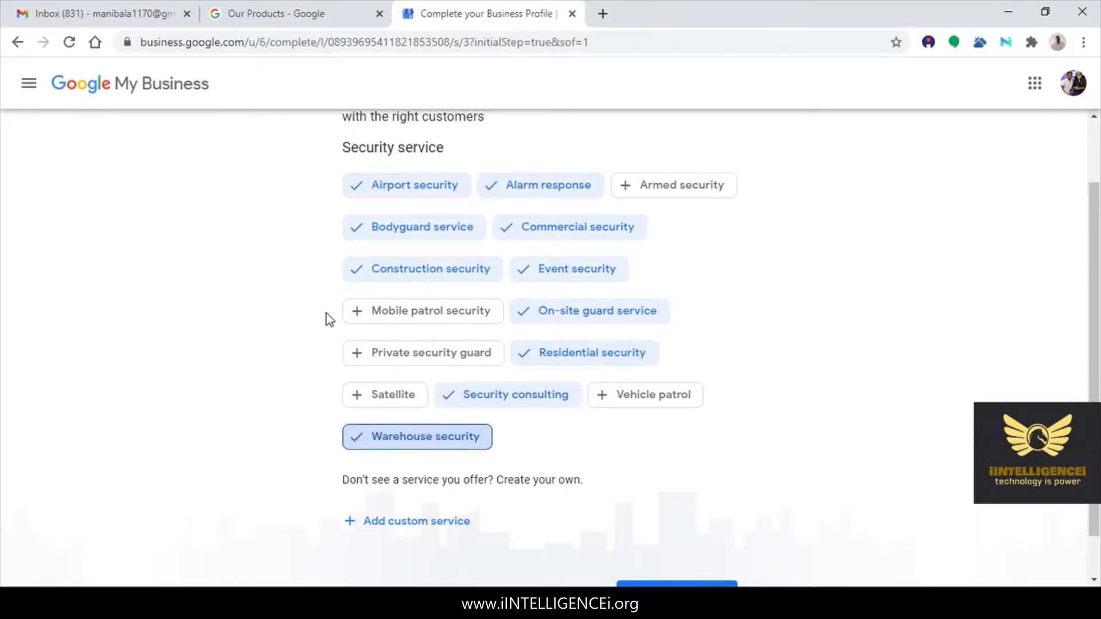
click(357, 356)
scroll(843, 364, down, 2)
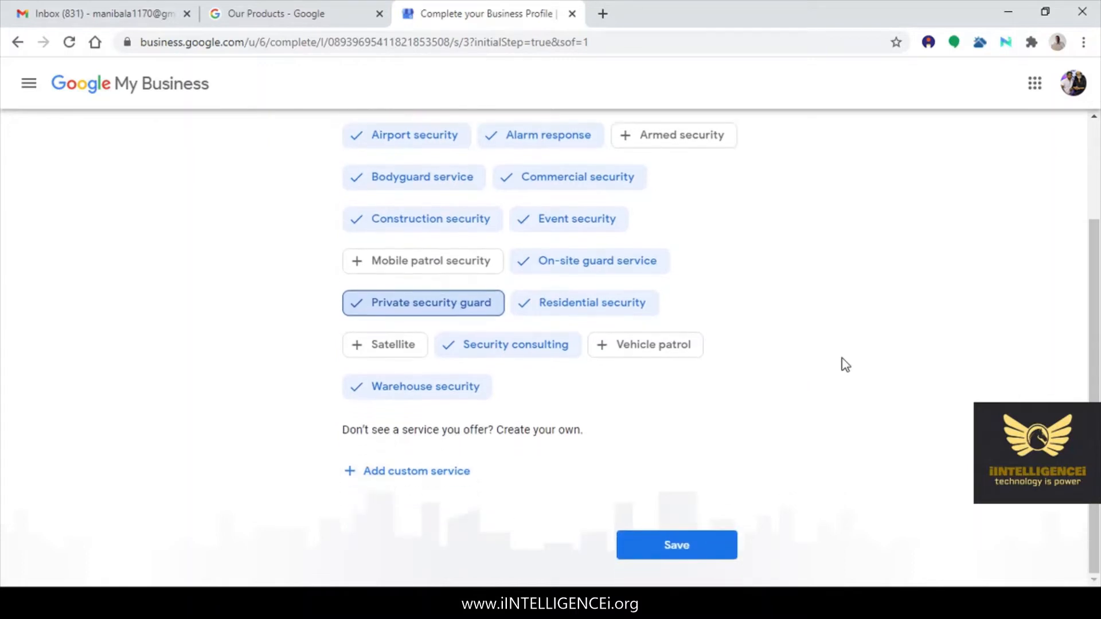
click(703, 550)
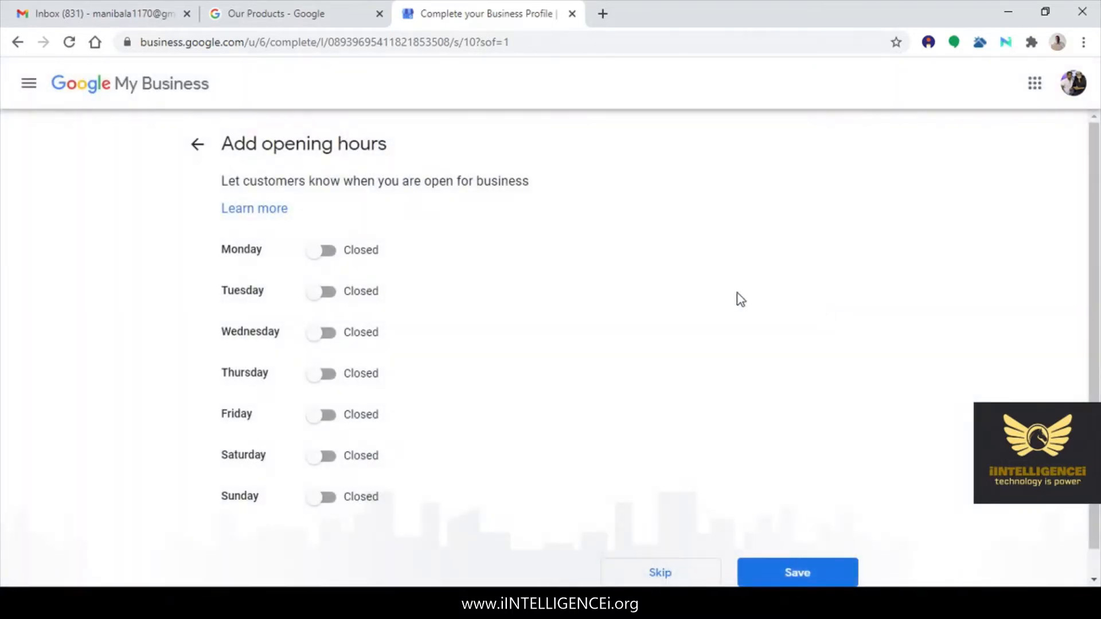
Step: Mark every day from Monday to Sunday as open
click(331, 255)
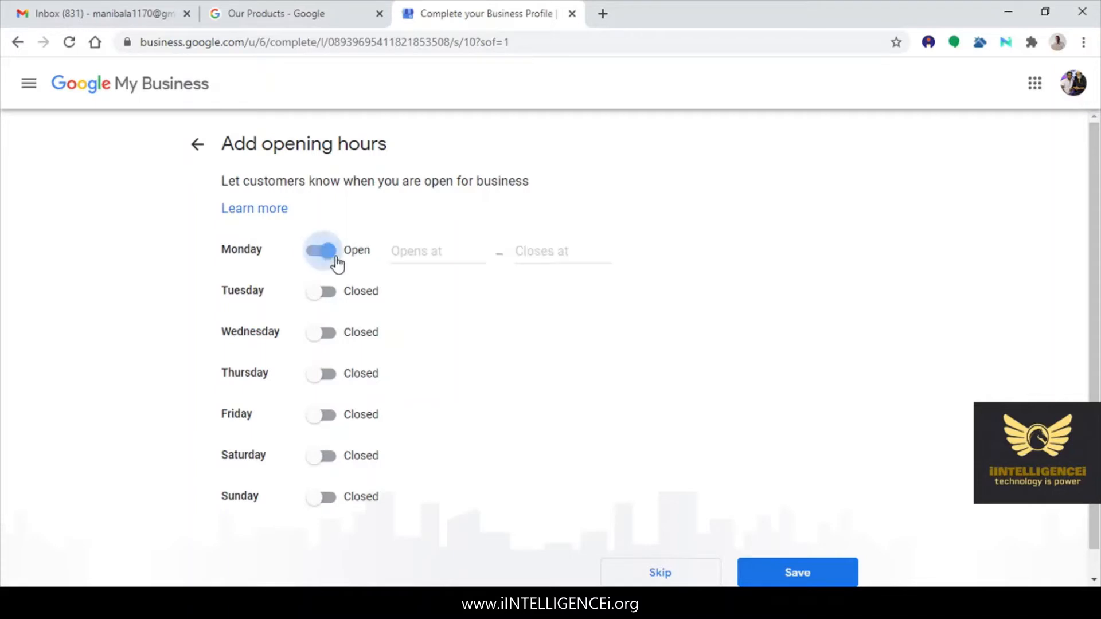
click(336, 297)
click(330, 335)
click(332, 375)
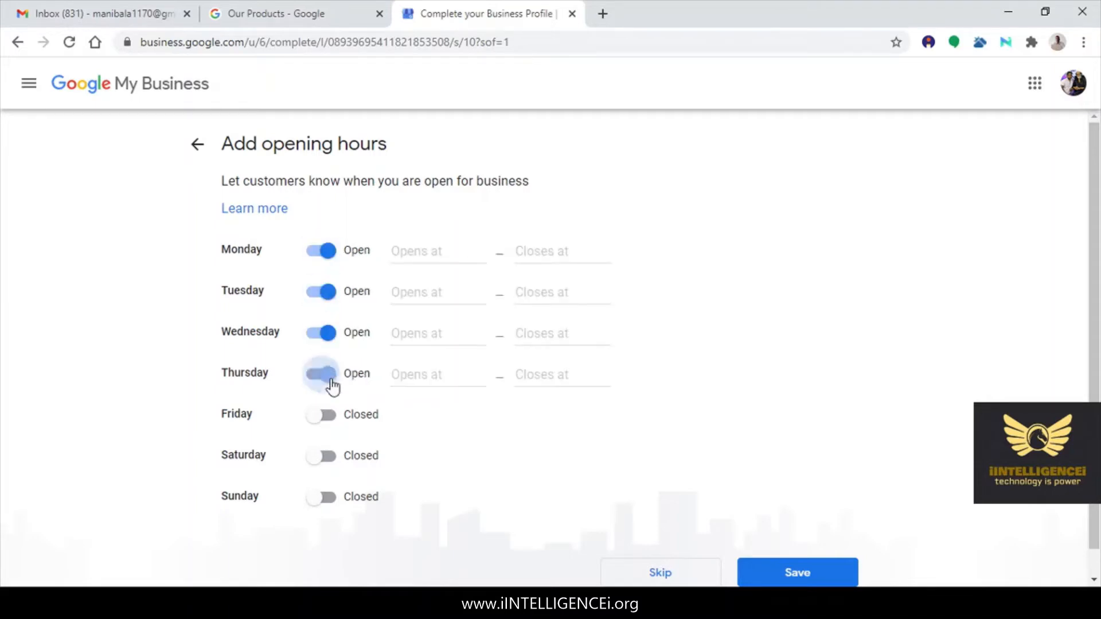
click(335, 420)
click(332, 459)
click(332, 499)
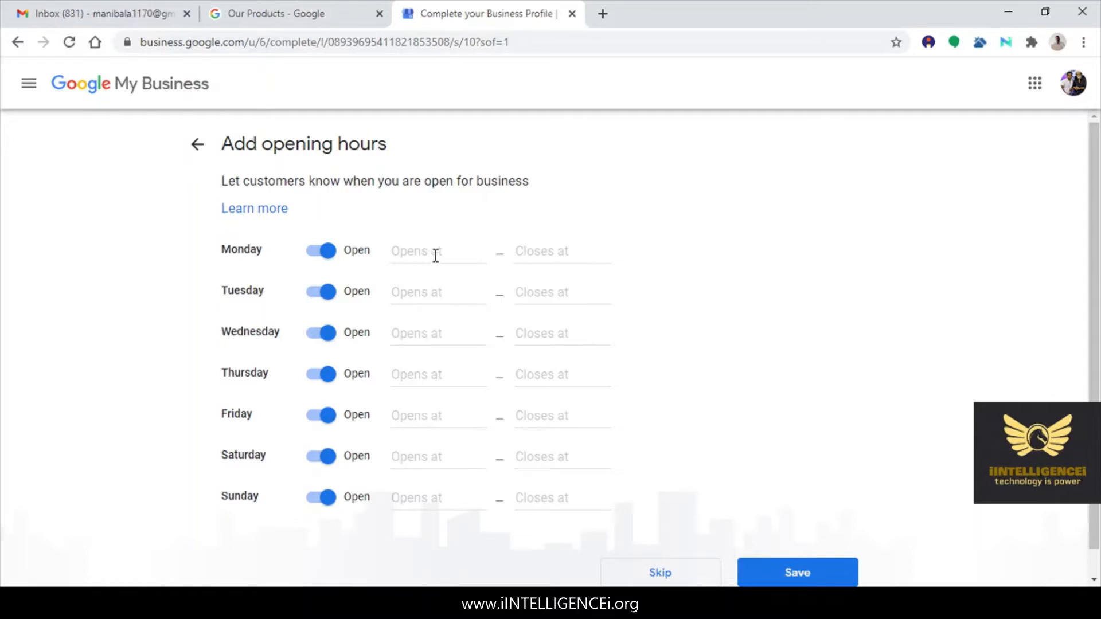
Step: Set each day's opening time to 24 hours and save the opening hours
click(436, 255)
click(431, 285)
click(440, 287)
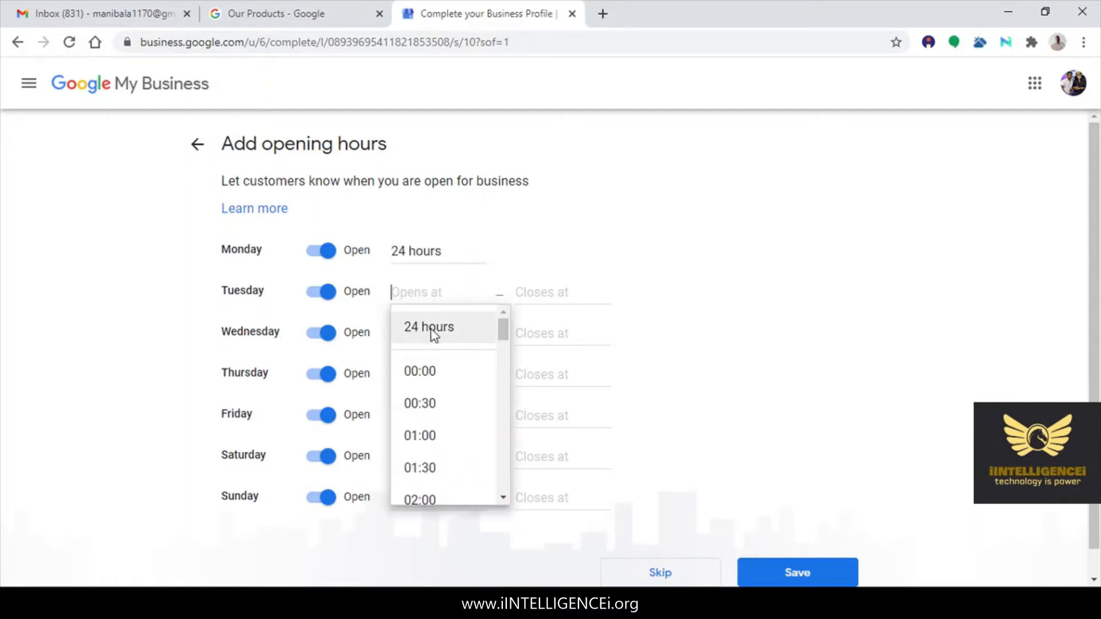
click(431, 331)
click(432, 337)
click(434, 372)
click(426, 377)
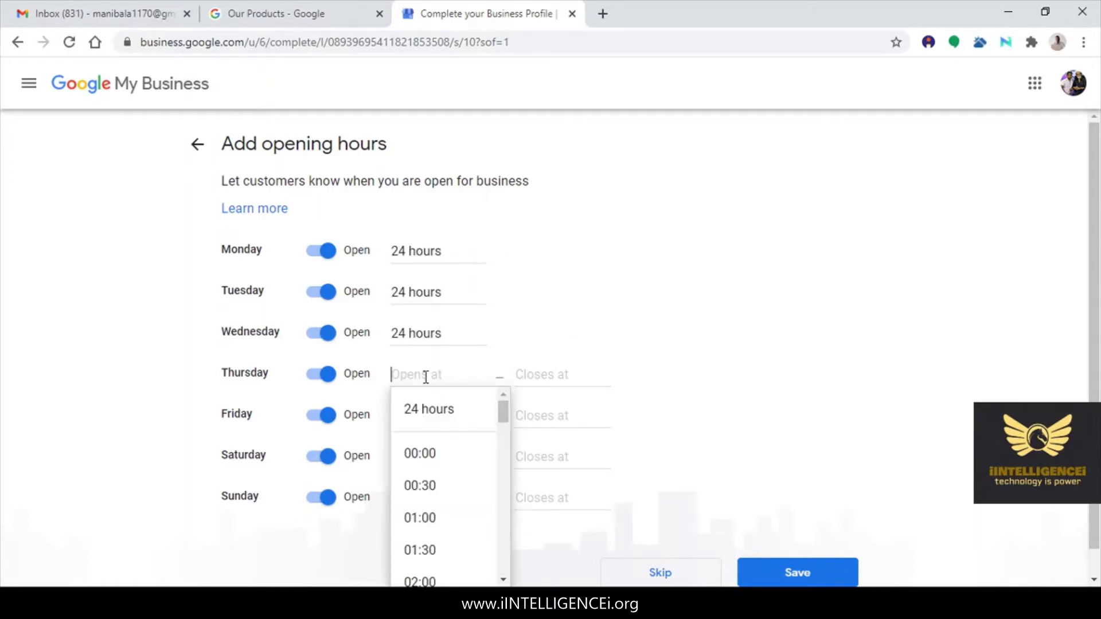
click(430, 409)
click(426, 424)
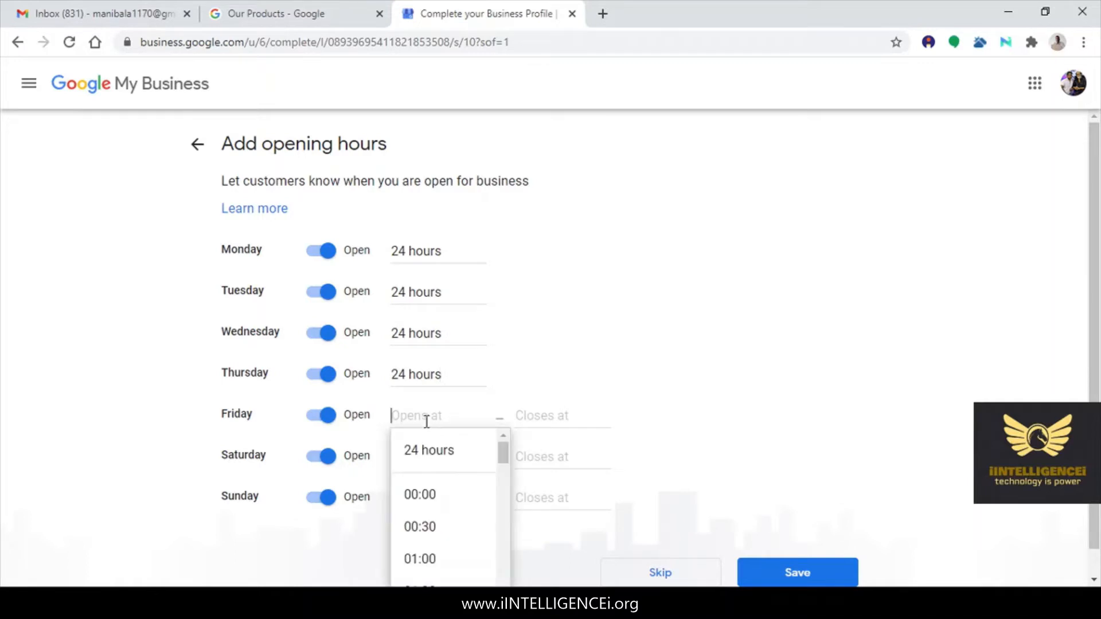
click(435, 451)
click(430, 460)
scroll(691, 325, down, 1)
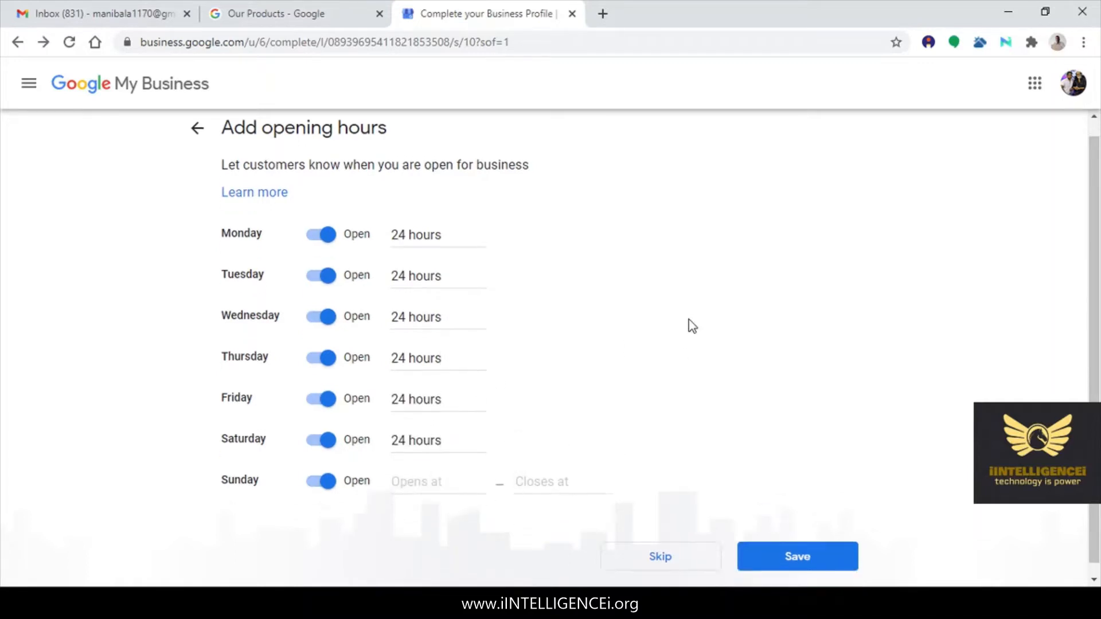
click(425, 470)
click(447, 503)
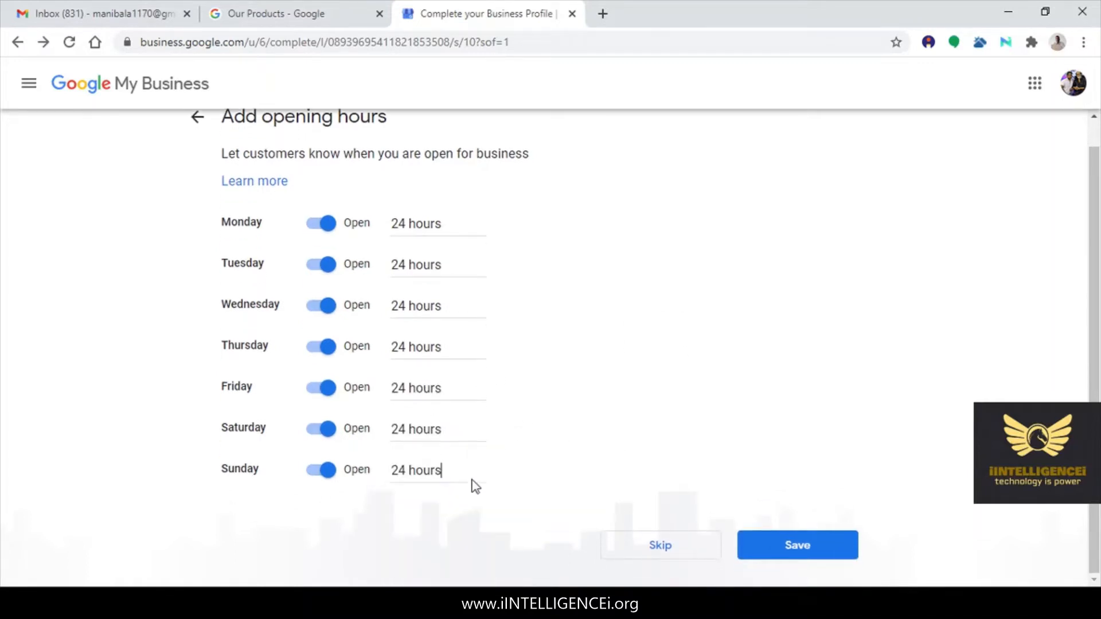
click(814, 551)
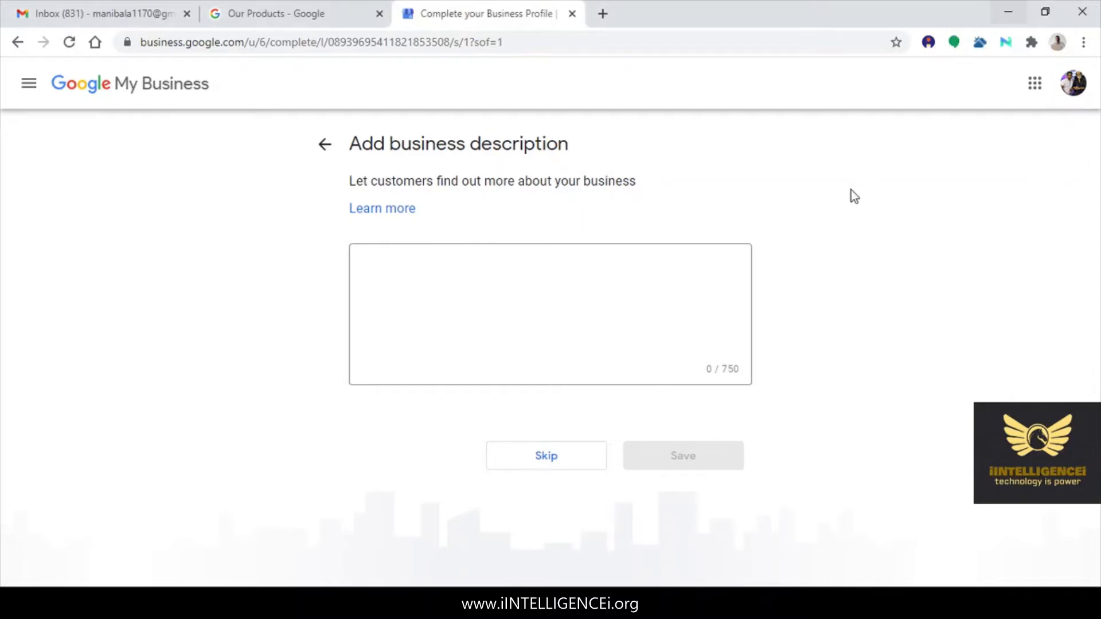
Step: Paste the bouncers' service description, trim it to end at 'people.', and save it
click(431, 278)
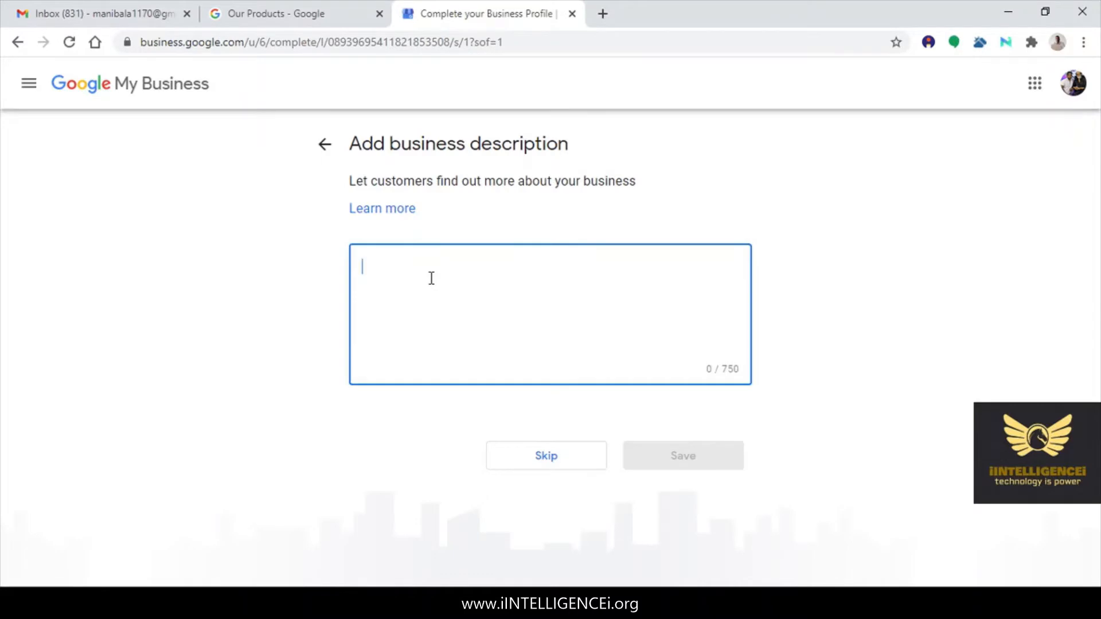
key(ctrl+v)
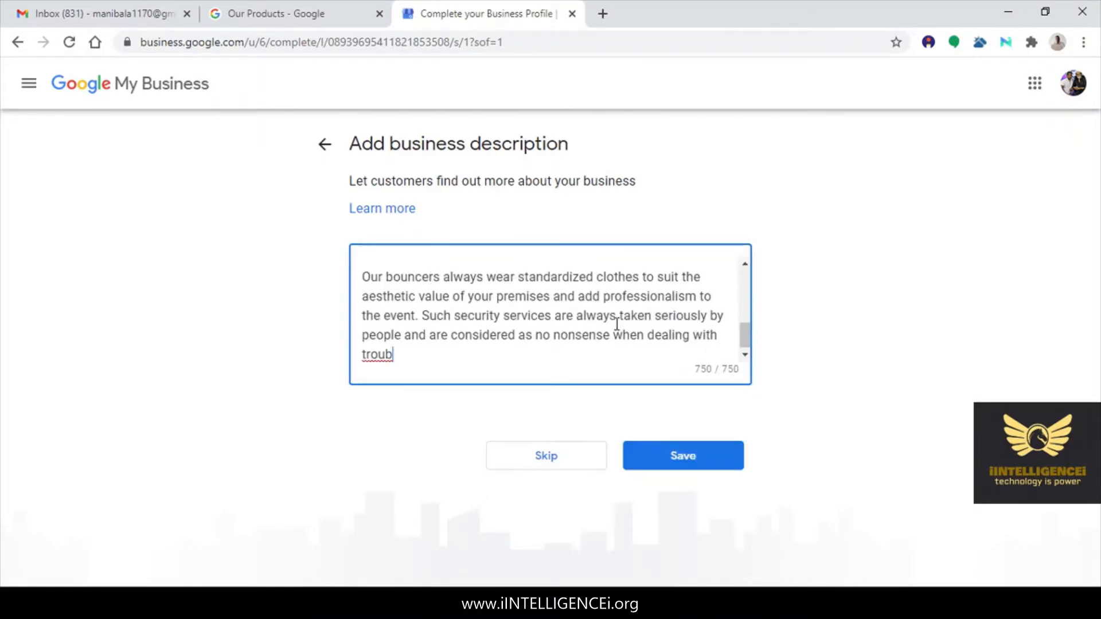
scroll(612, 305, down, 1)
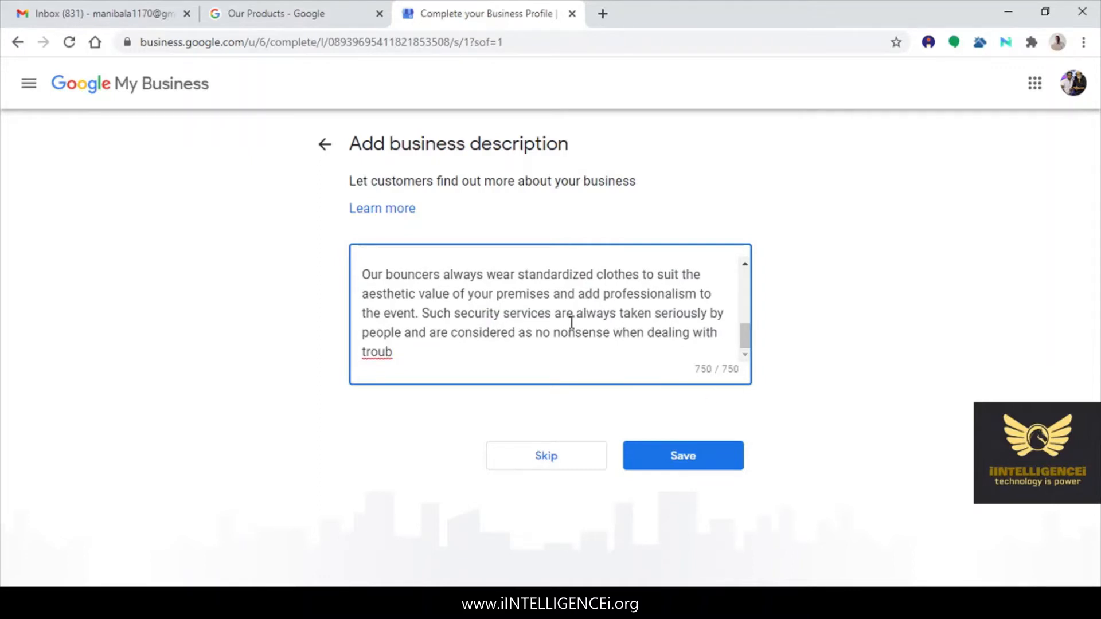
scroll(572, 322, up, 5)
scroll(572, 322, down, 5)
key(BackSpace)
key(BackSpace)
key(BackSpace)
key(BackSpace)
key(BackSpace)
key(BackSpace)
key(BackSpace)
key(BackSpace)
key(BackSpace)
key(BackSpace)
key(BackSpace)
key(BackSpace)
key(BackSpace)
key(BackSpace)
key(BackSpace)
key(BackSpace)
key(BackSpace)
key(BackSpace)
key(BackSpace)
key(BackSpace)
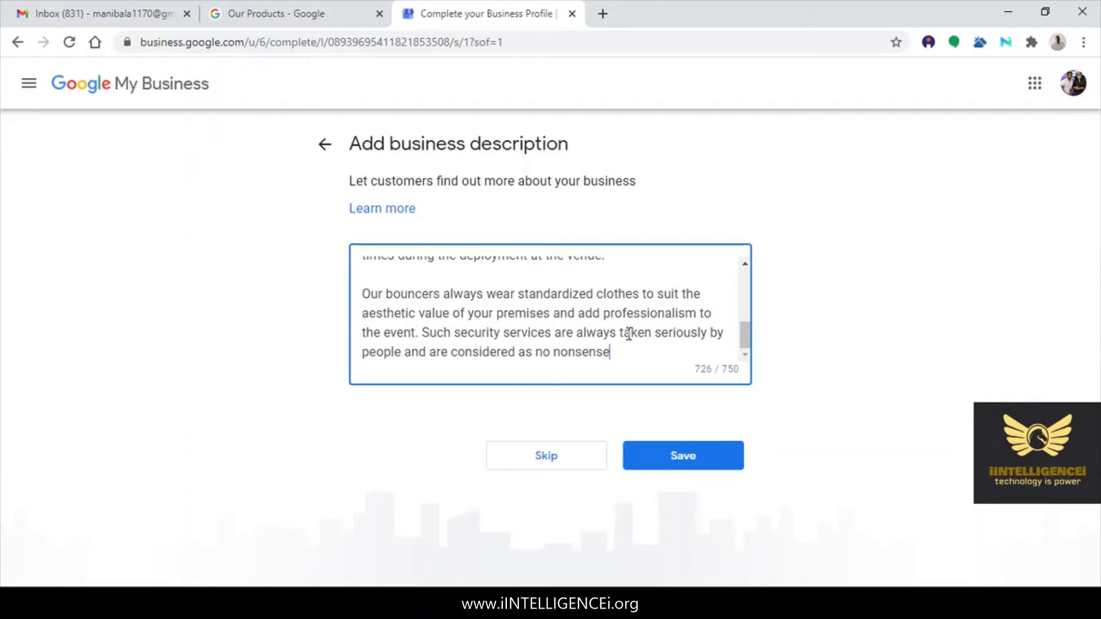
key(BackSpace)
key(BackSpace)
key(BackSpace)
key(BackSpace)
key(BackSpace)
key(BackSpace)
key(BackSpace)
key(BackSpace)
key(BackSpace)
key(BackSpace)
key(BackSpace)
key(BackSpace)
key(BackSpace)
key(BackSpace)
key(BackSpace)
key(BackSpace)
key(BackSpace)
key(BackSpace)
key(BackSpace)
key(BackSpace)
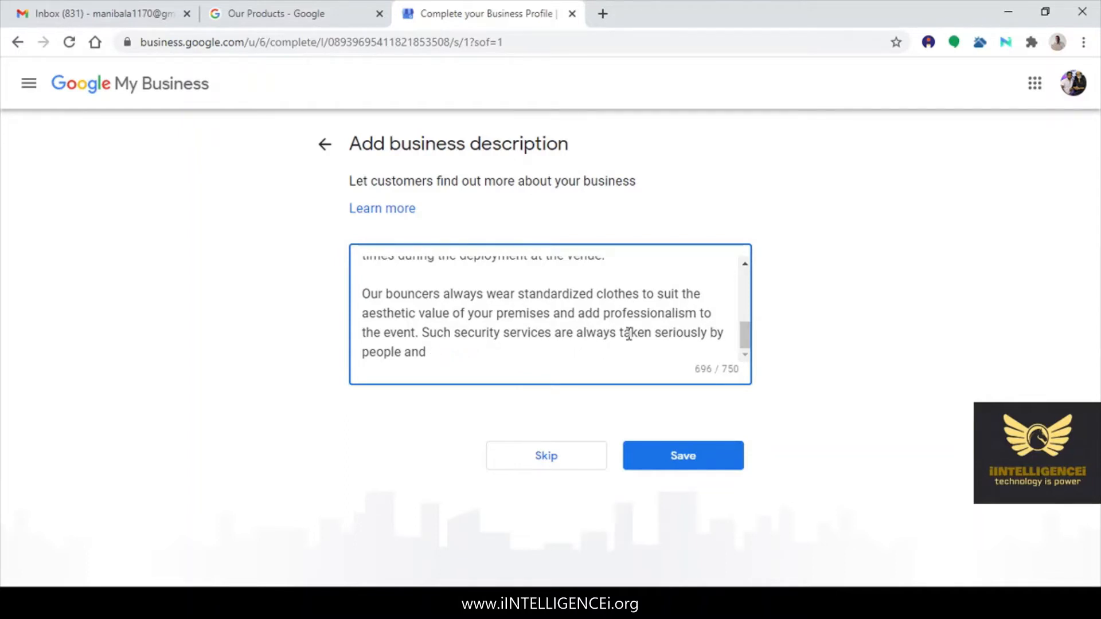
key(BackSpace)
key(BackSpace)
key(BackSpace)
key(BackSpace)
text(.)
click(703, 463)
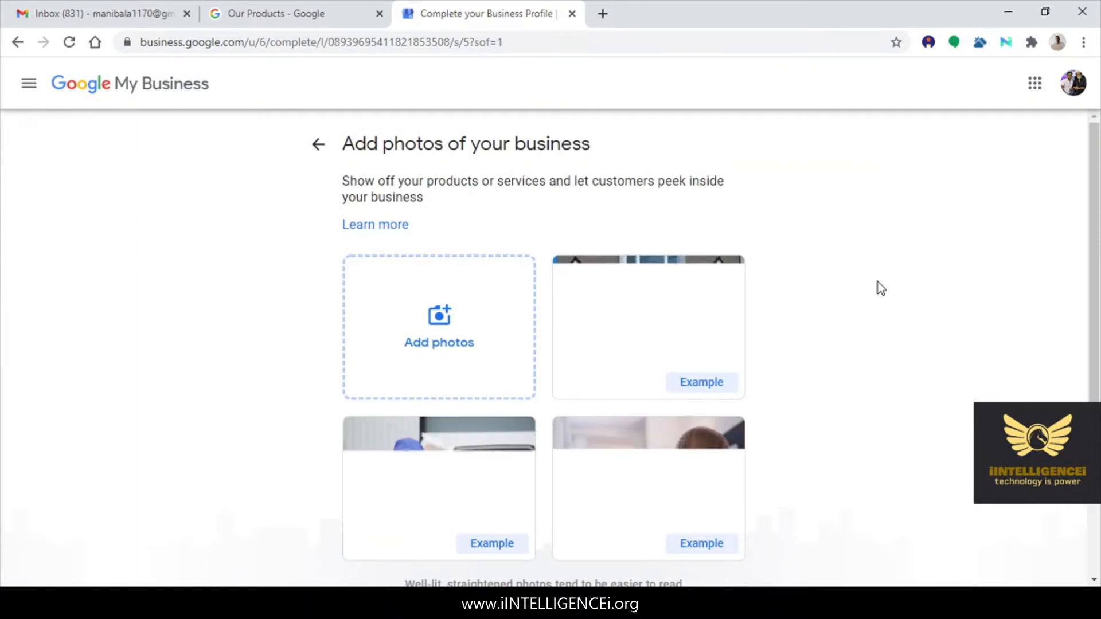
Step: Select several business photos from the computer and upload them to the profile
scroll(878, 282, down, 2)
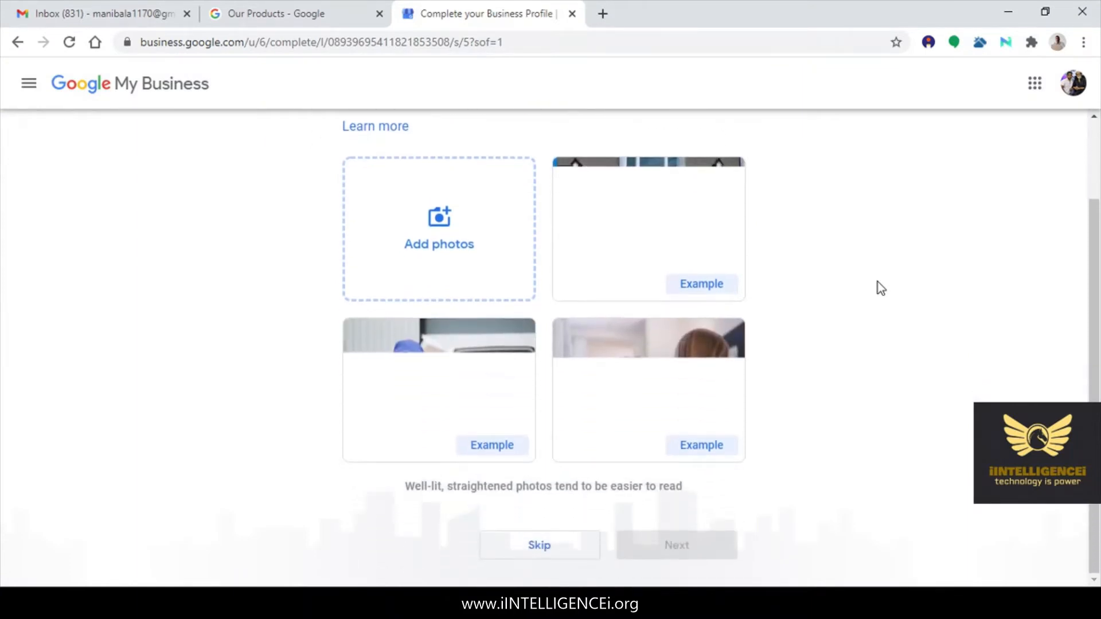
scroll(879, 283, up, 2)
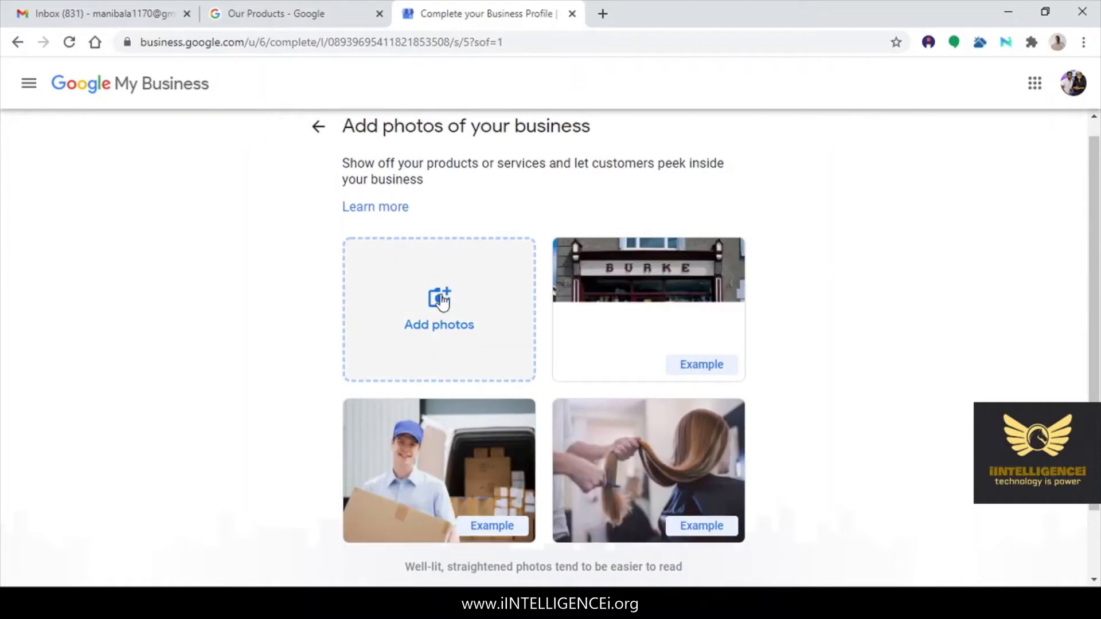
click(442, 304)
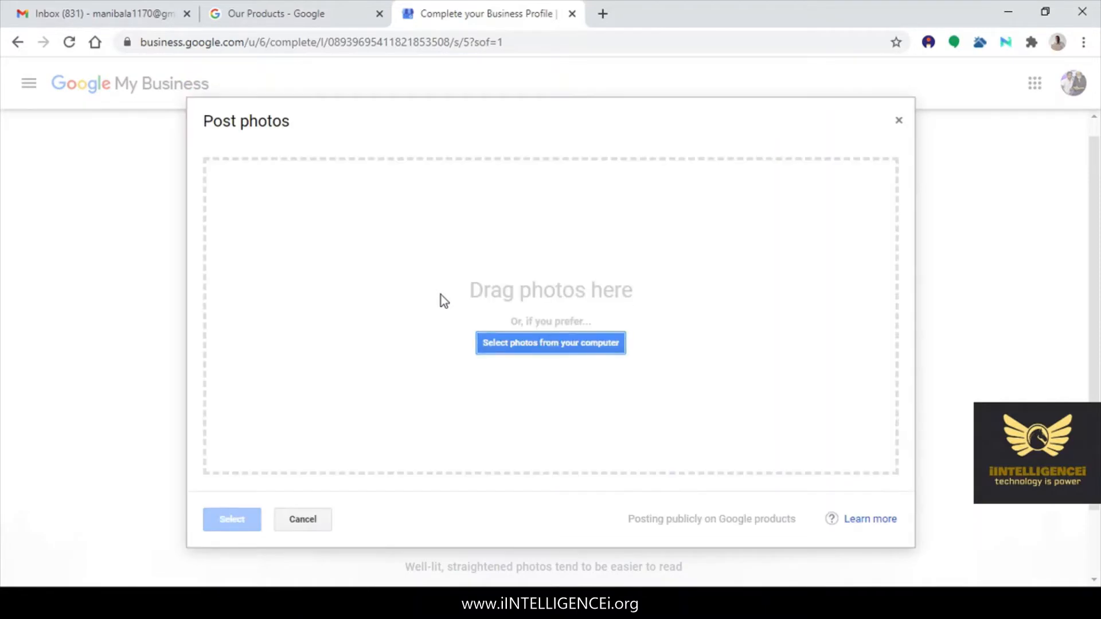
click(556, 347)
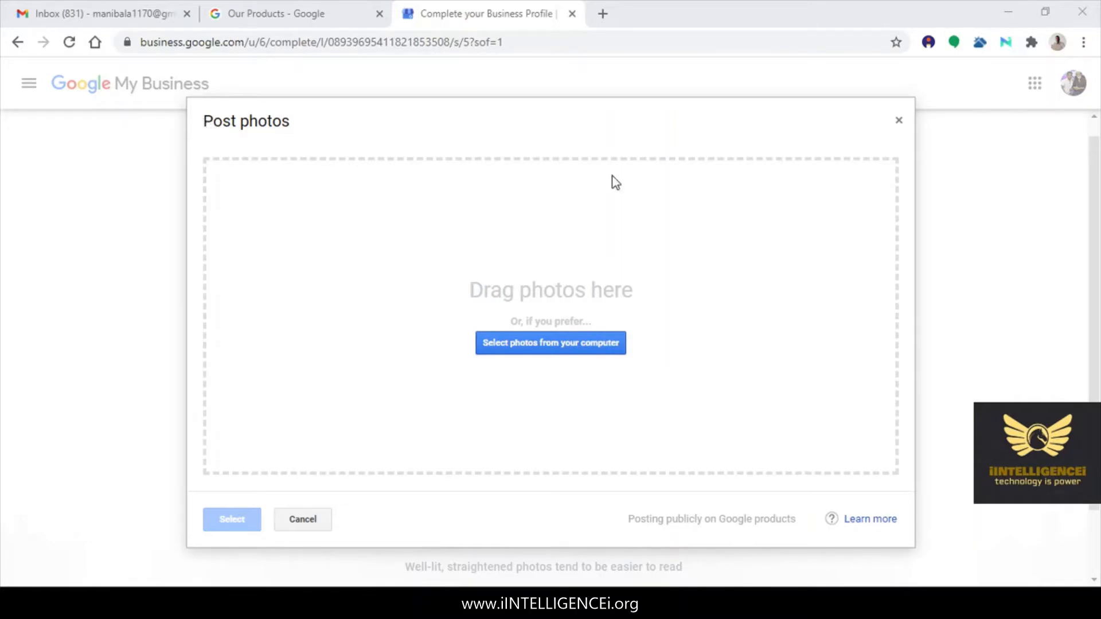
click(964, 560)
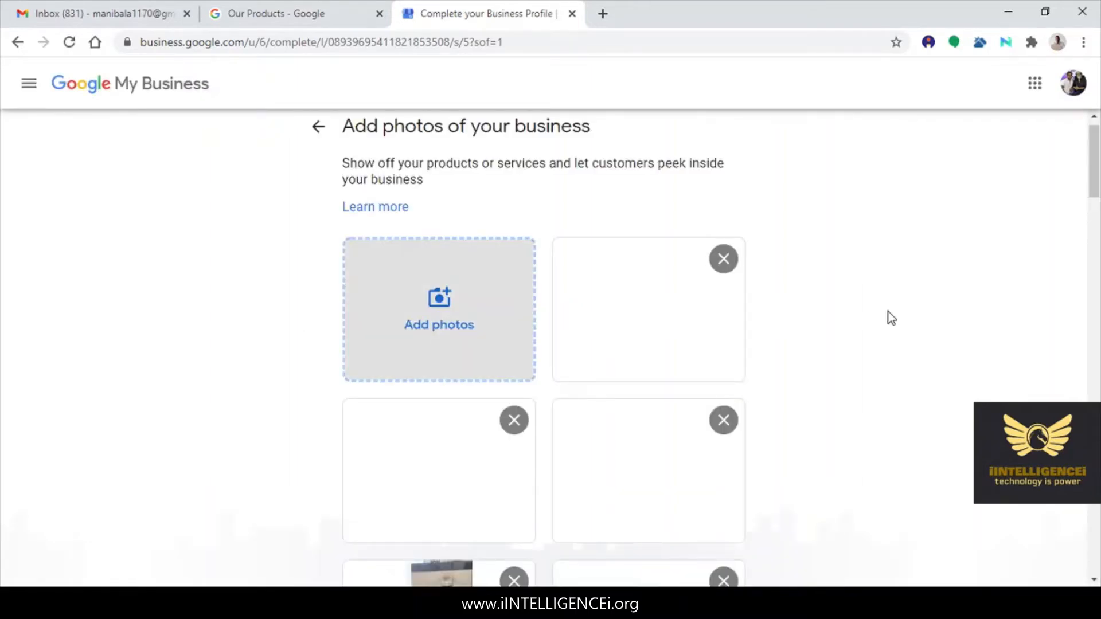
Step: Review all the uploaded photo tiles and continue to the ₹2,000 advertising credit offer
scroll(888, 325, down, 13)
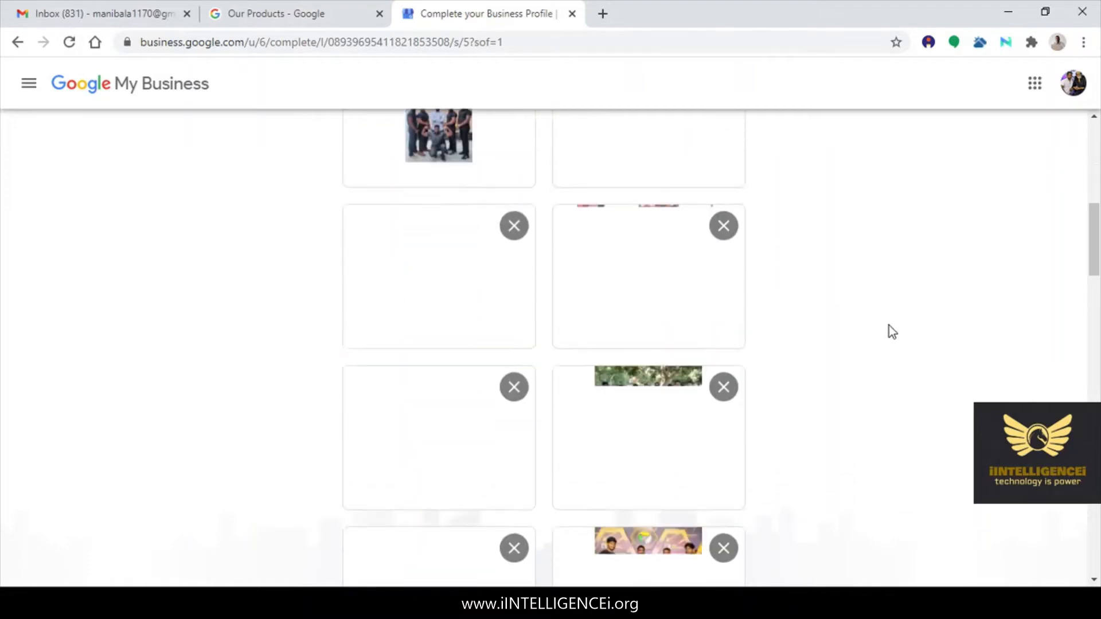
scroll(893, 331, down, 10)
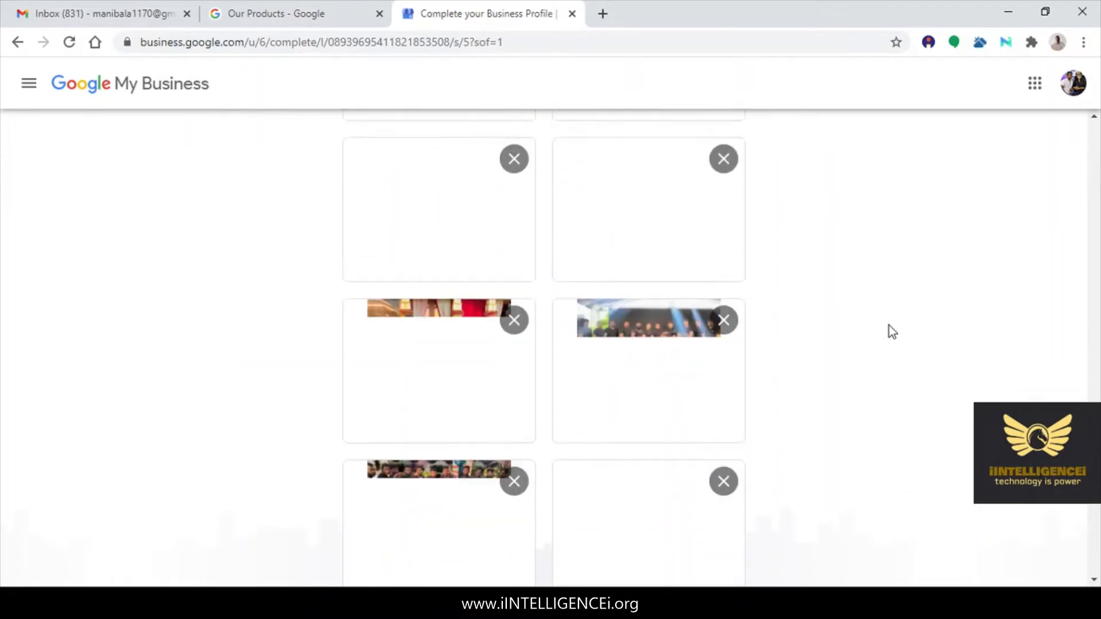
scroll(892, 331, down, 5)
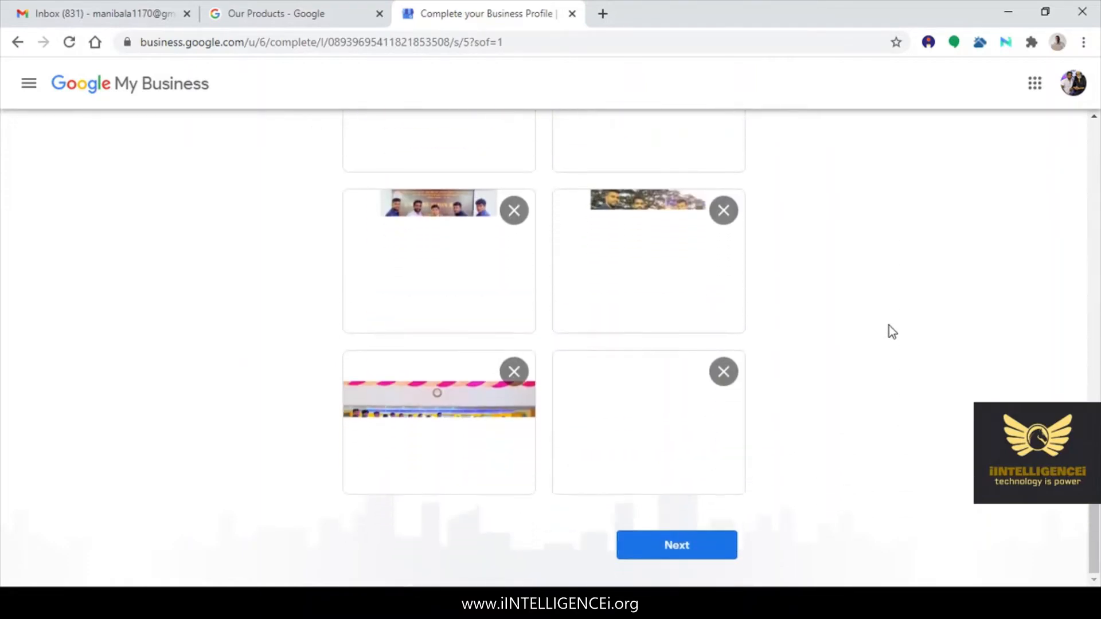
scroll(888, 325, up, 15)
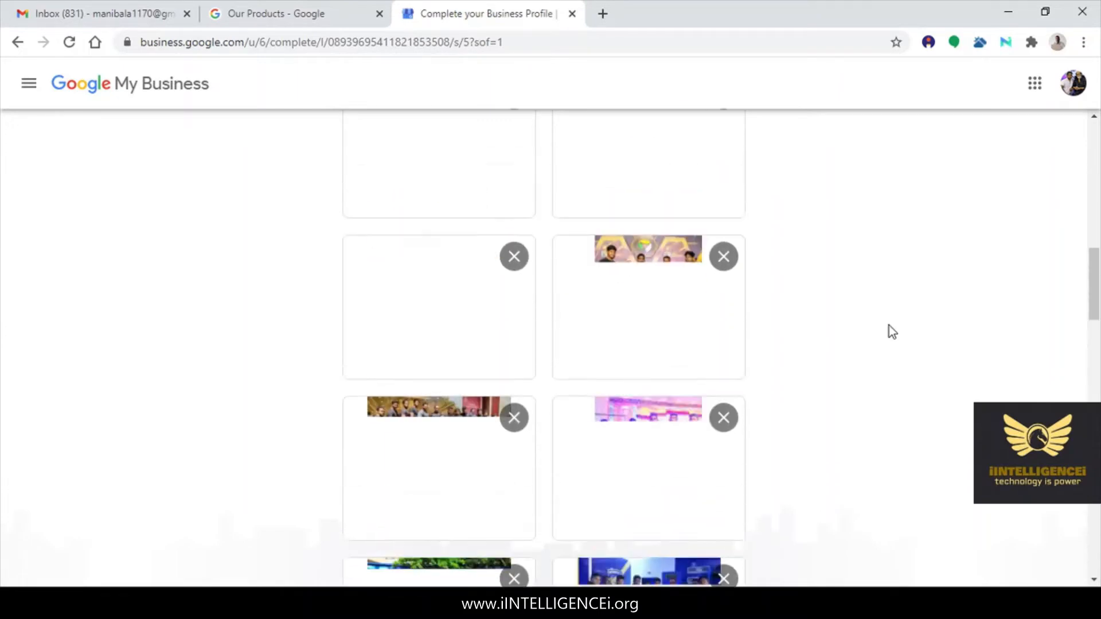
scroll(892, 331, up, 5)
scroll(892, 331, down, 8)
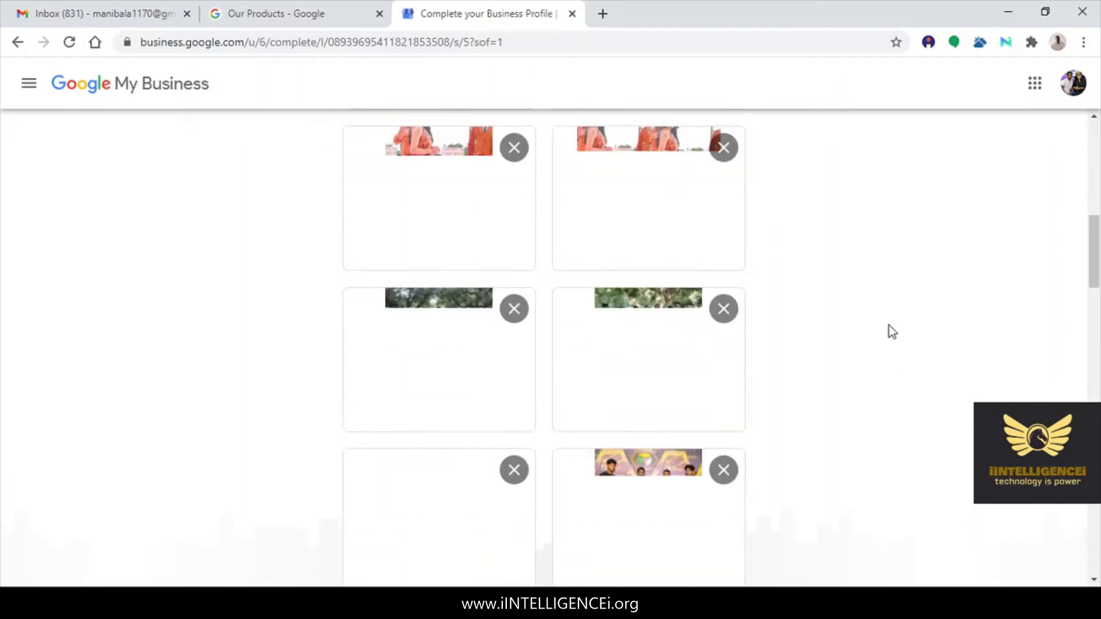
scroll(892, 332, up, 3)
scroll(889, 326, down, 3)
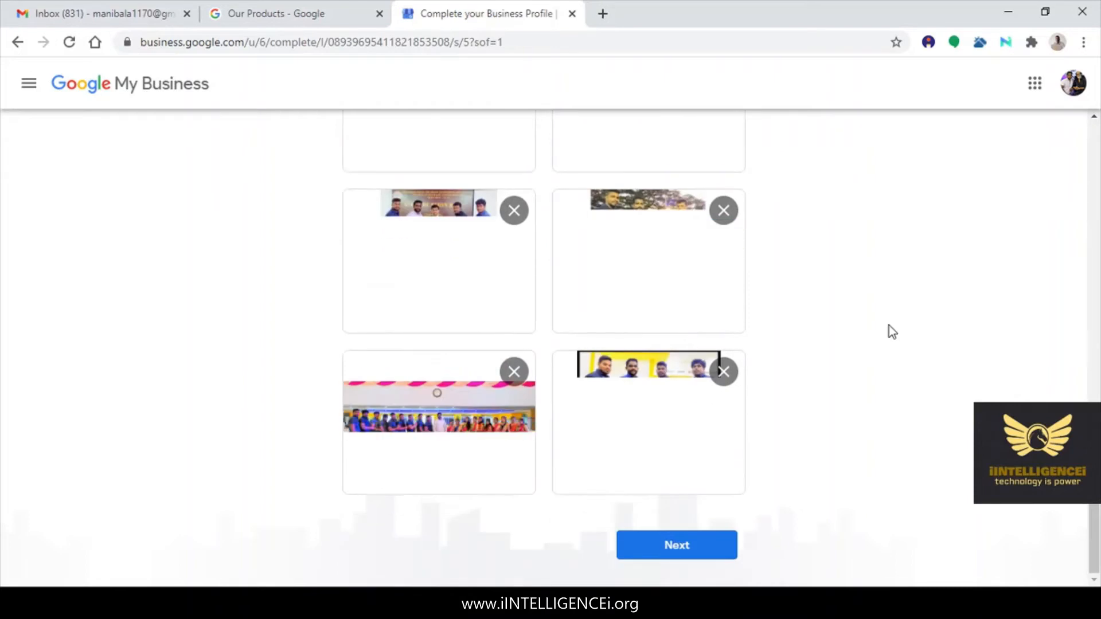
click(685, 550)
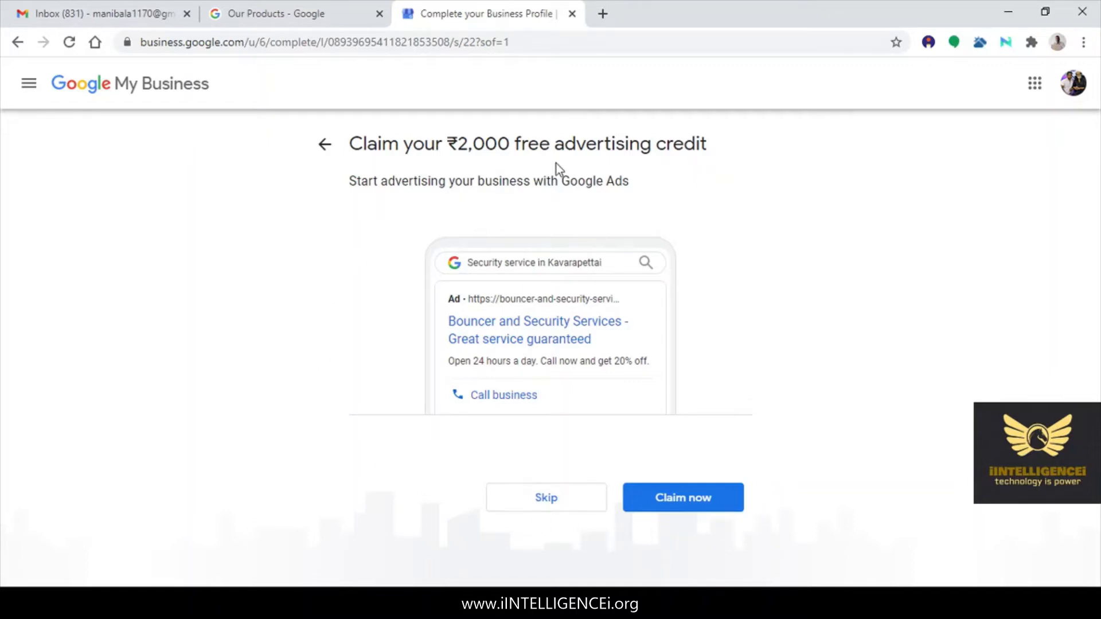
Step: Skip the free ad credit and continue to the Bouncer and Security Services dashboard
click(545, 498)
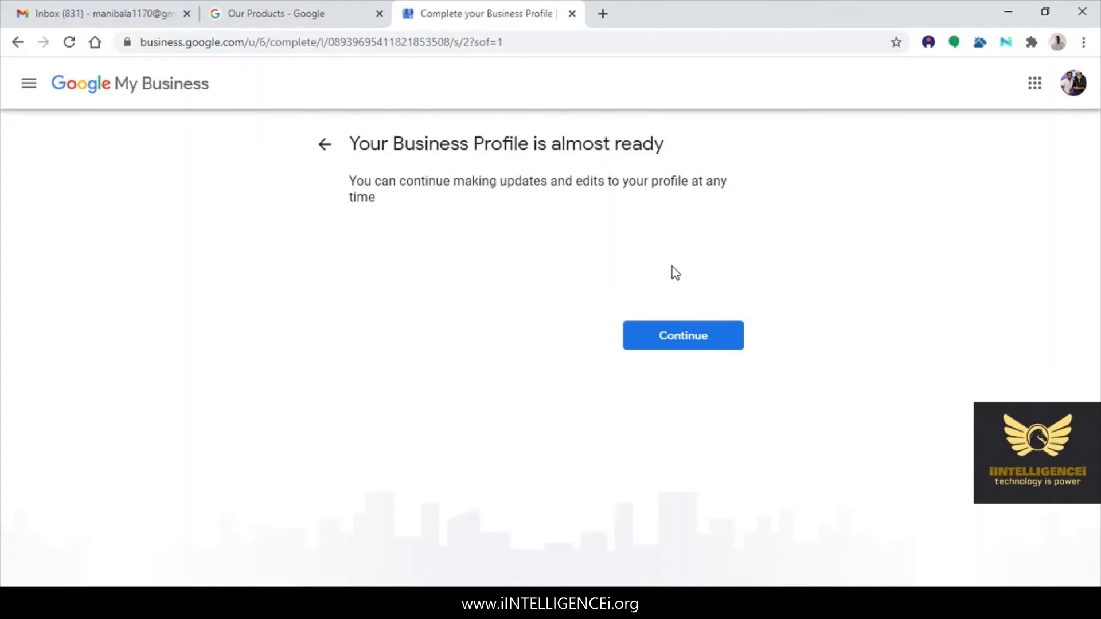
click(691, 338)
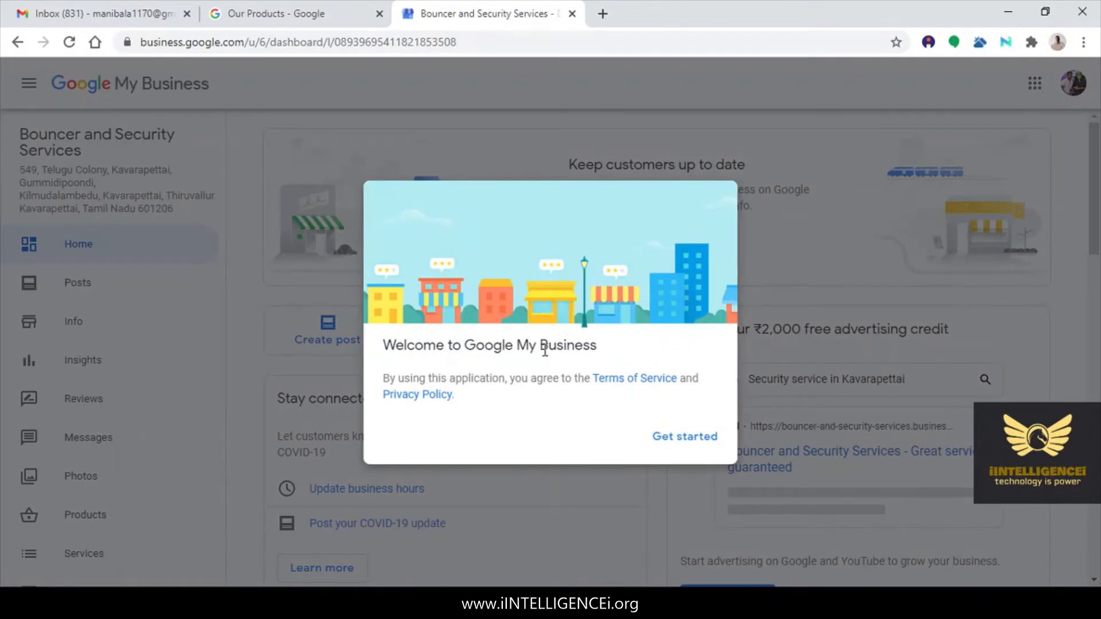
Step: Dismiss the dashboard welcome message and open Website from the left sidebar
click(686, 440)
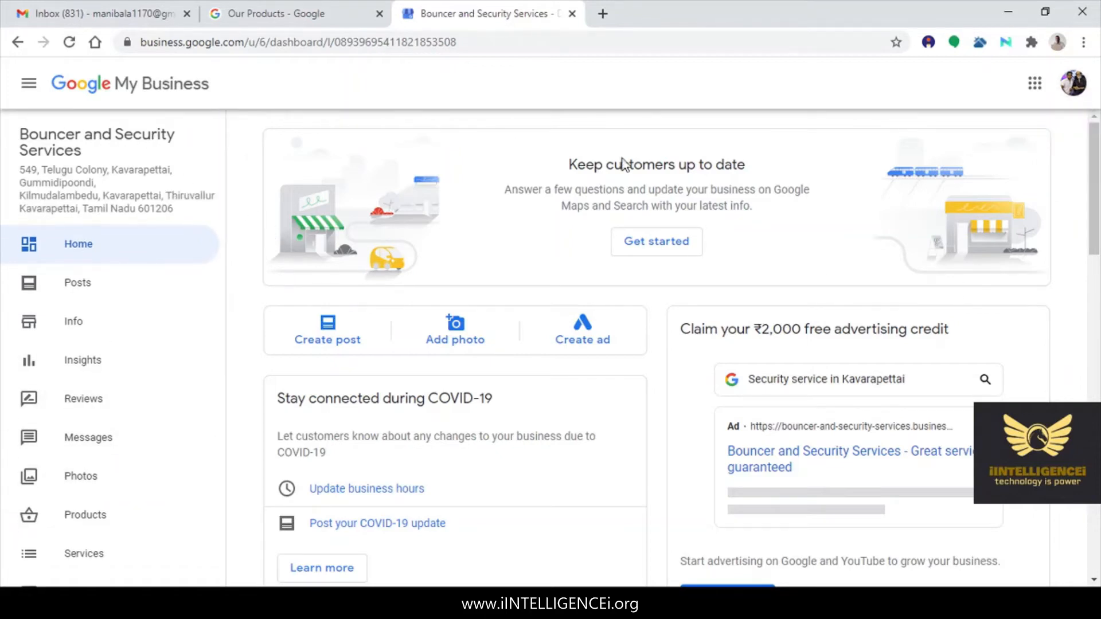
scroll(95, 314, down, 6)
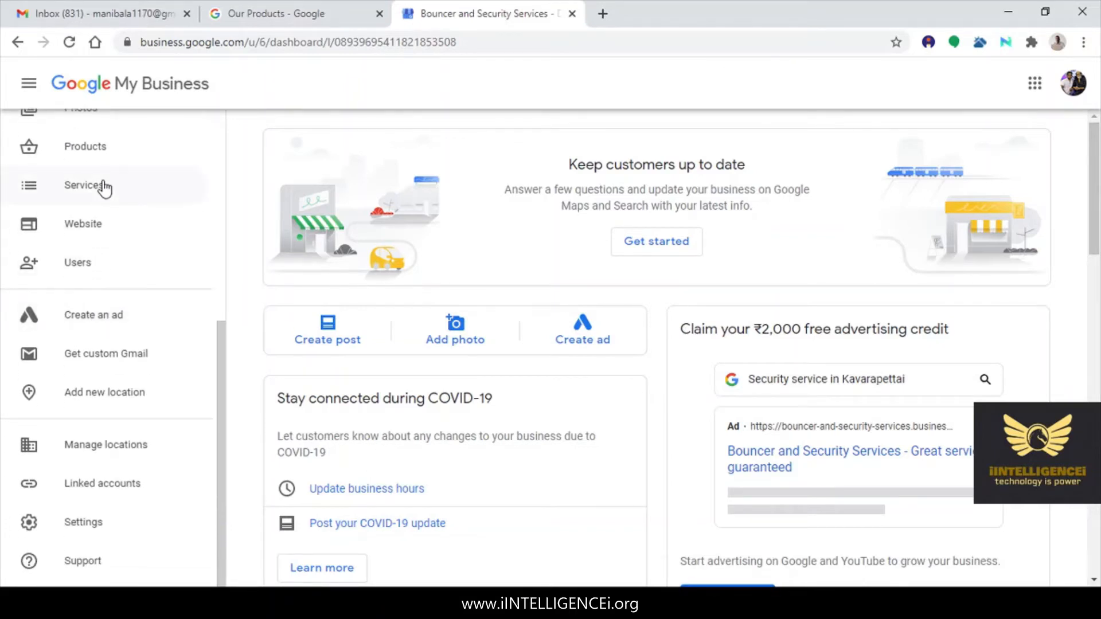
scroll(105, 188, up, 6)
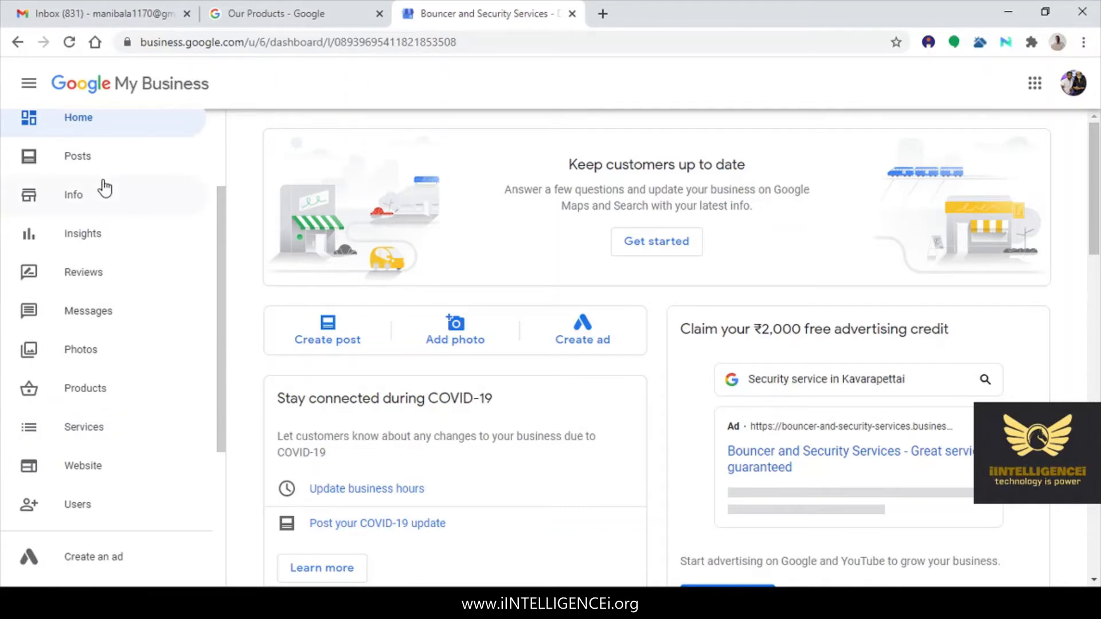
scroll(104, 188, up, 2)
scroll(104, 188, down, 4)
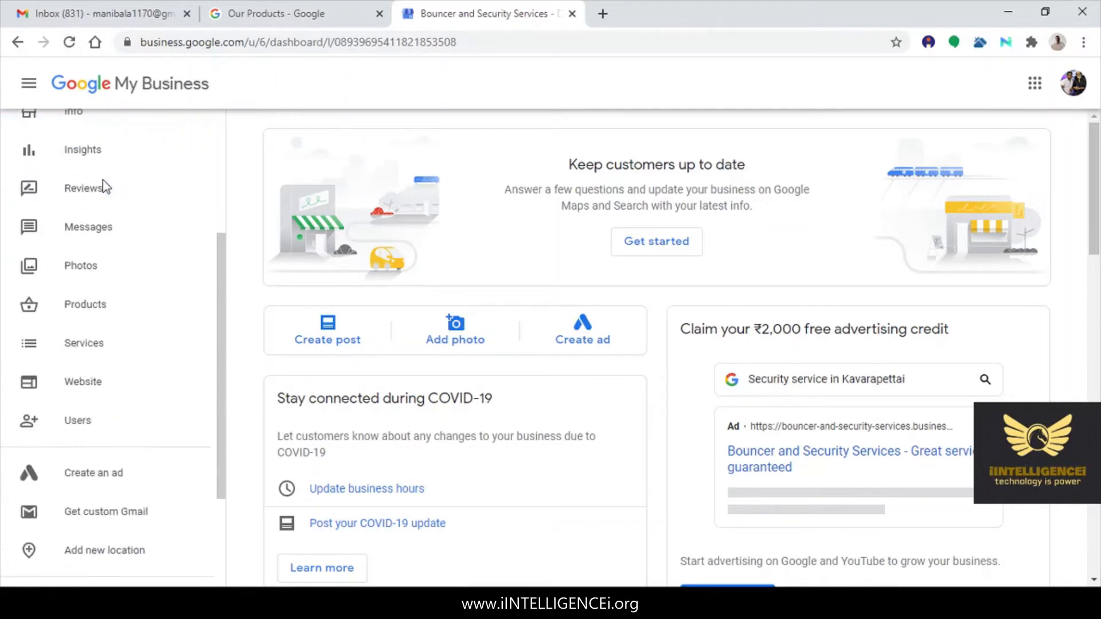
scroll(104, 188, down, 3)
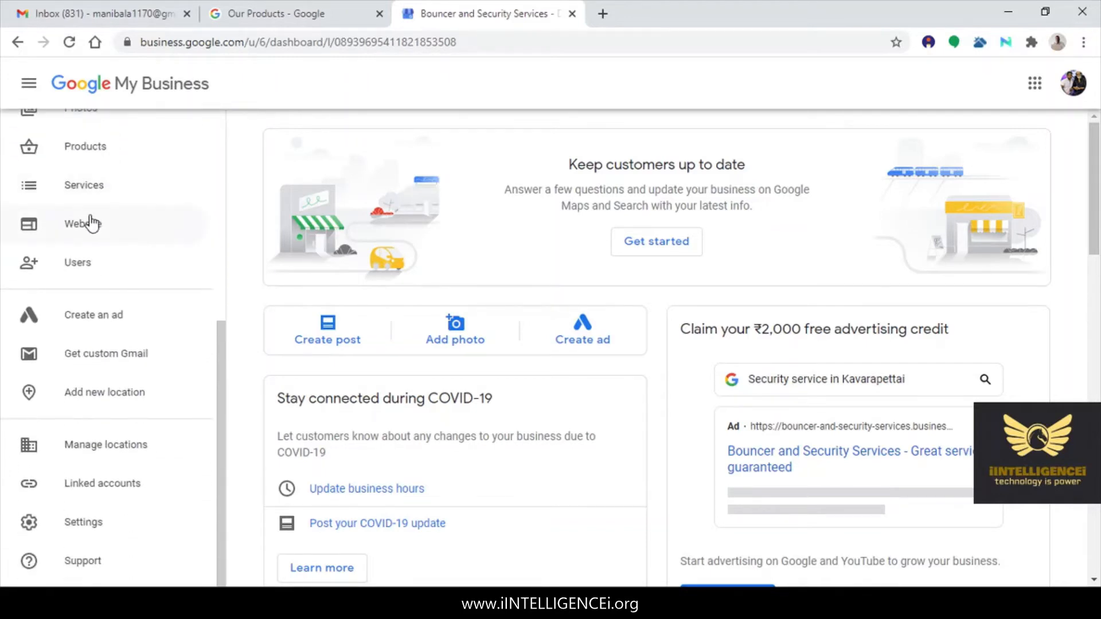
scroll(92, 222, up, 5)
scroll(92, 222, up, 3)
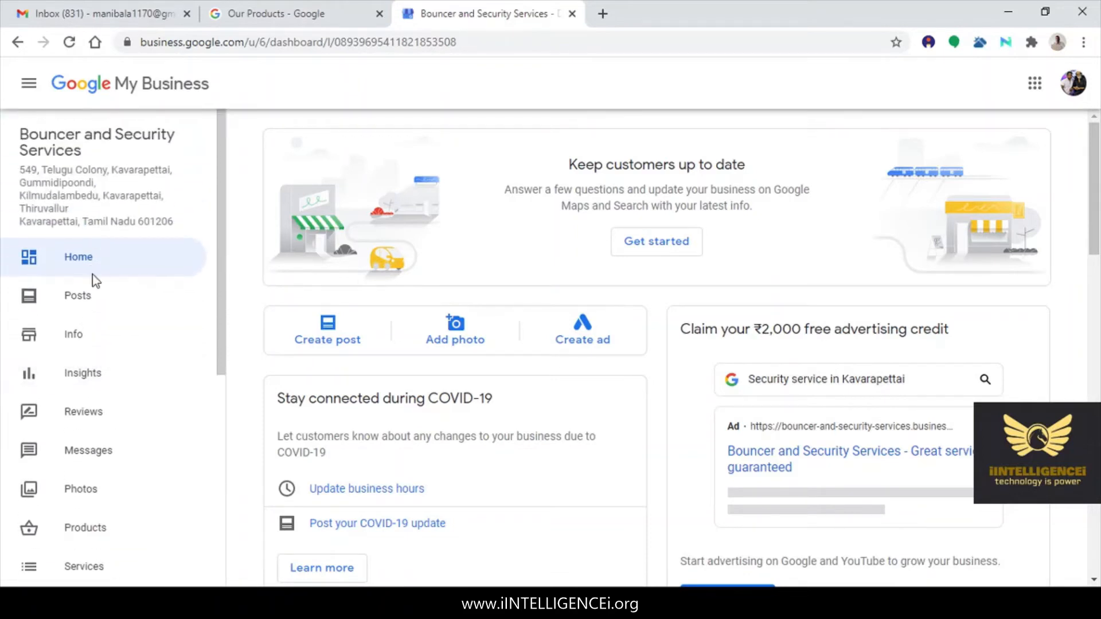
scroll(91, 277, down, 7)
scroll(91, 281, down, 1)
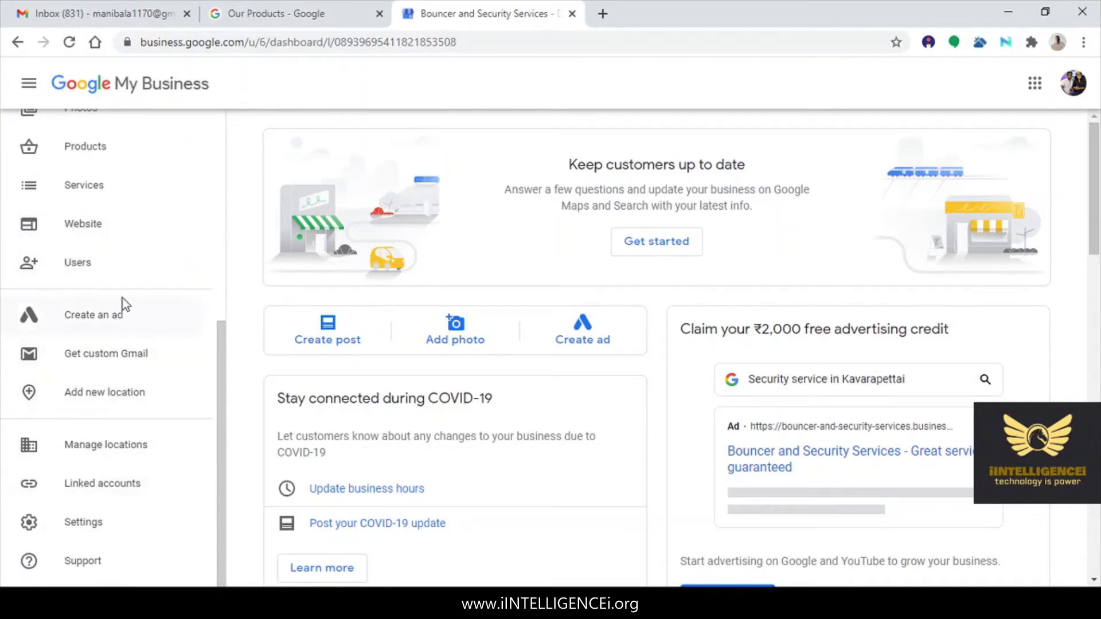
click(81, 226)
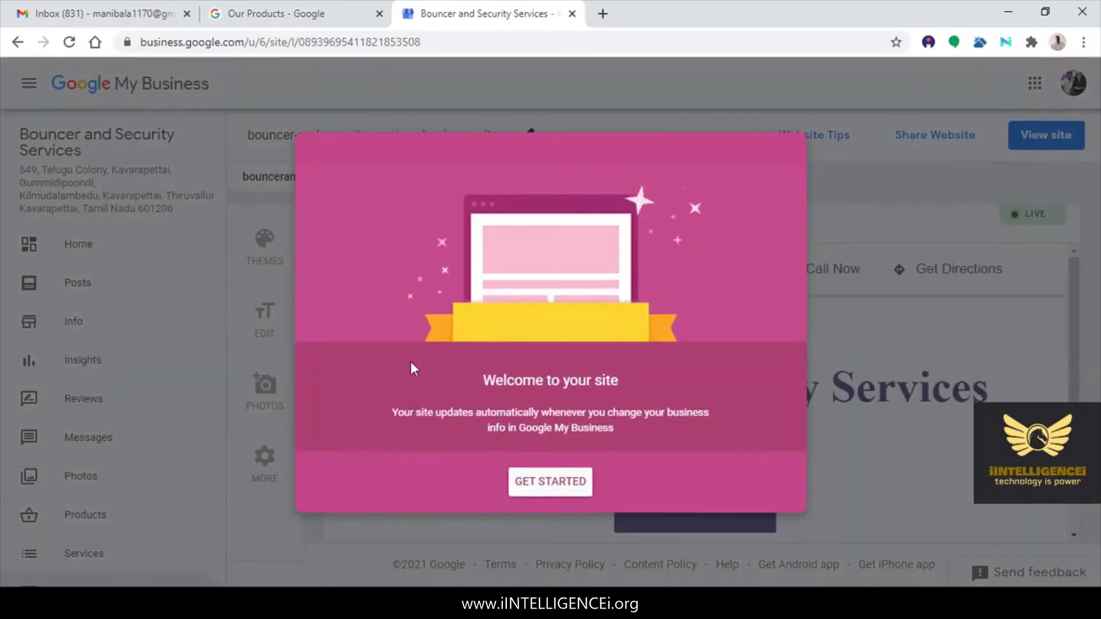
Step: Dismiss the site welcome and open the Theme panel from the 'Pick a theme' tip
click(554, 483)
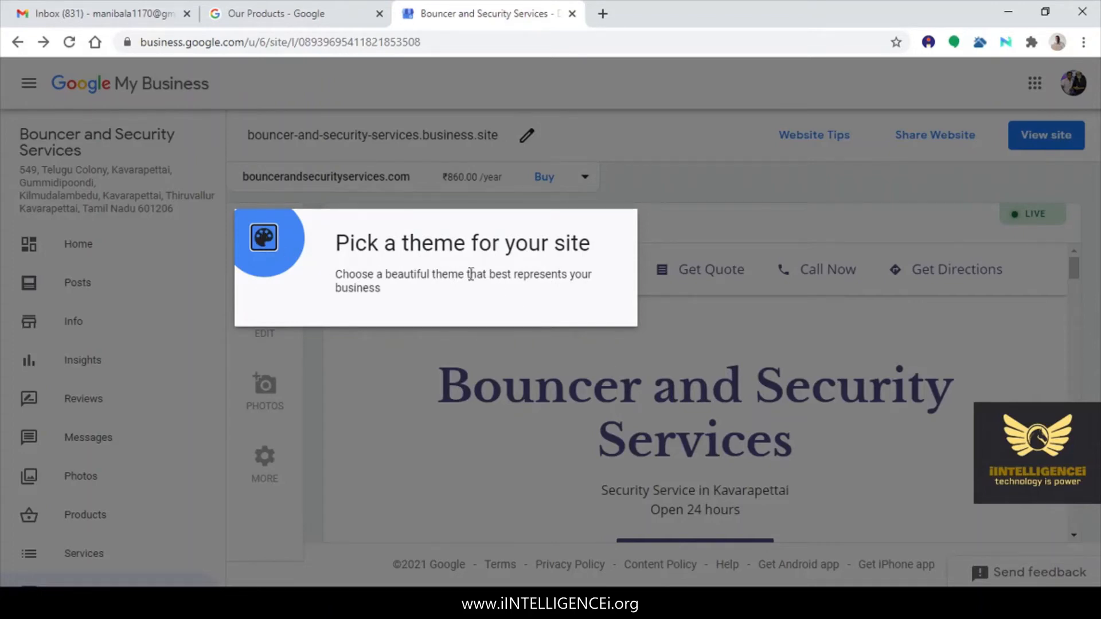
click(285, 246)
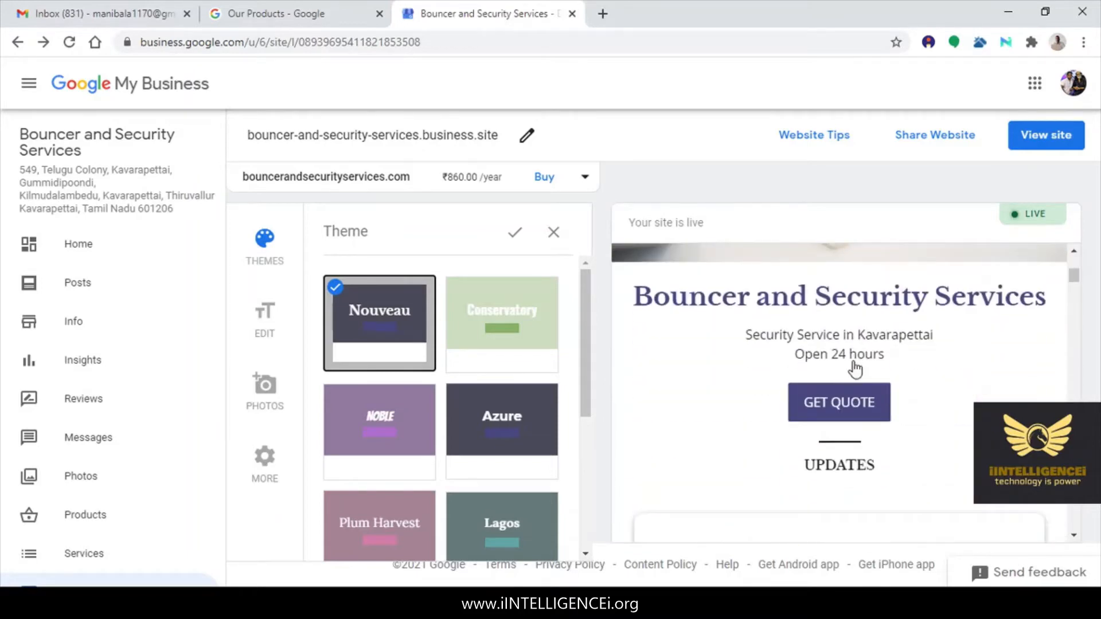
scroll(855, 370, down, 10)
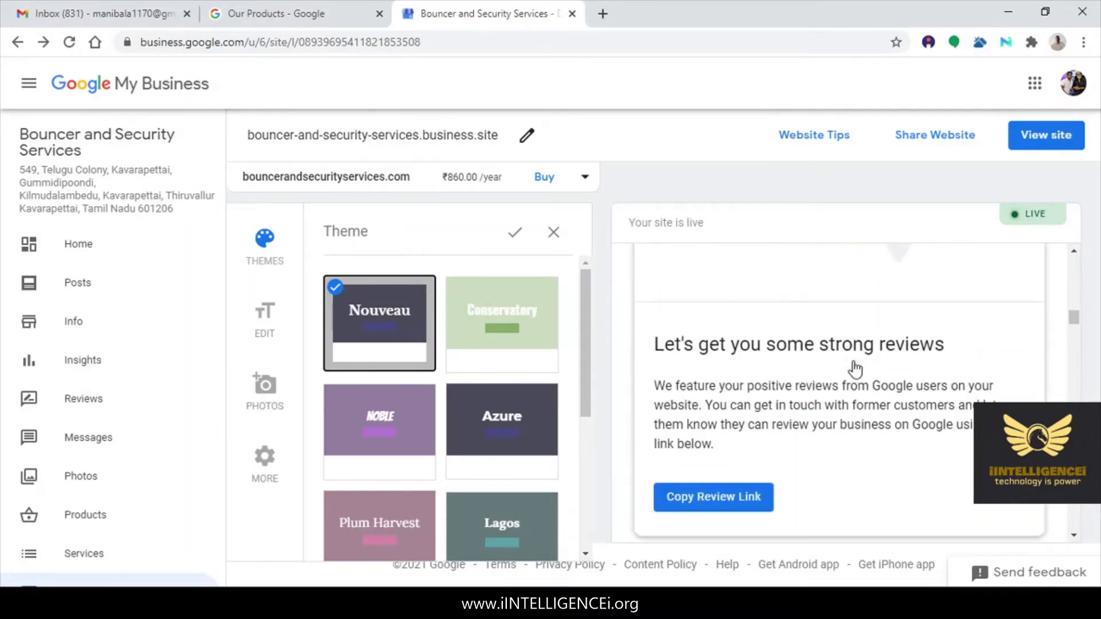
scroll(855, 370, down, 2)
scroll(856, 369, up, 2)
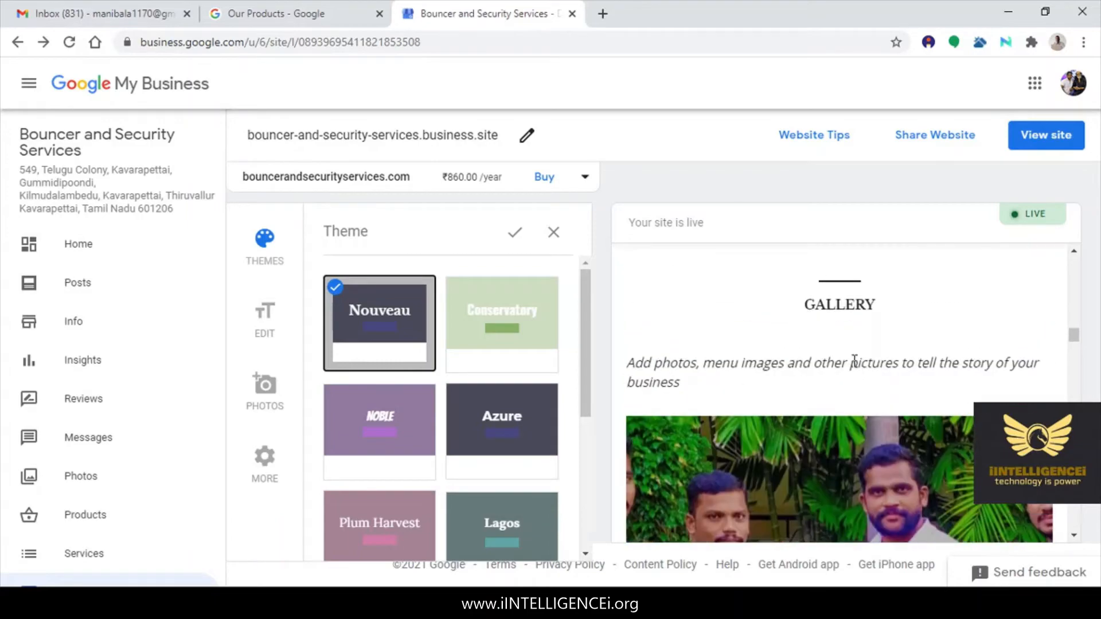
scroll(856, 370, down, 1)
scroll(855, 370, down, 5)
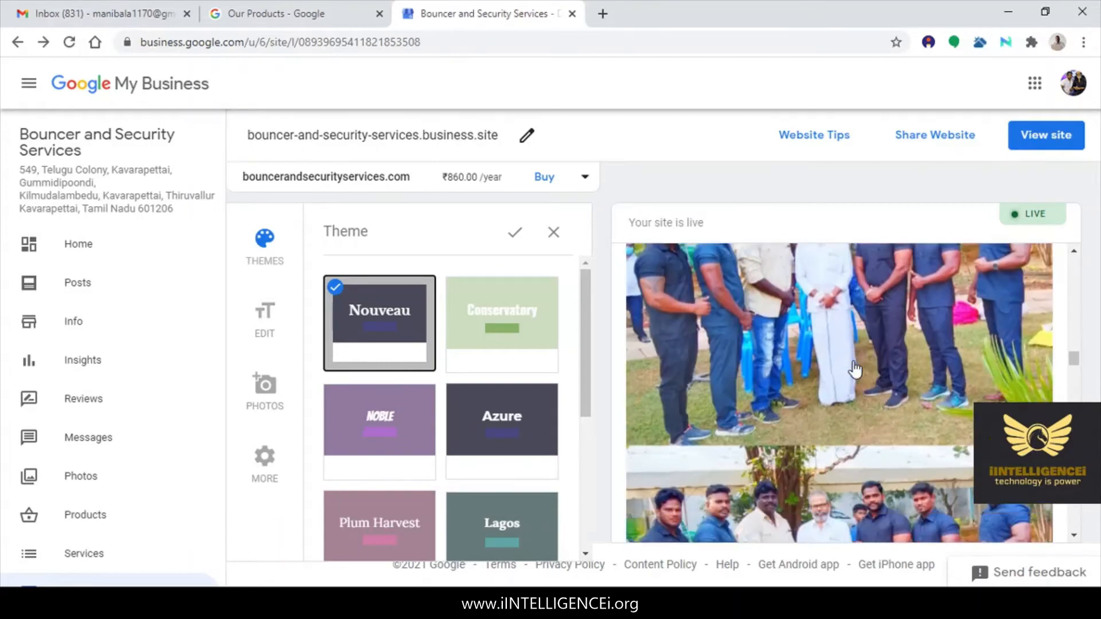
scroll(854, 369, down, 3)
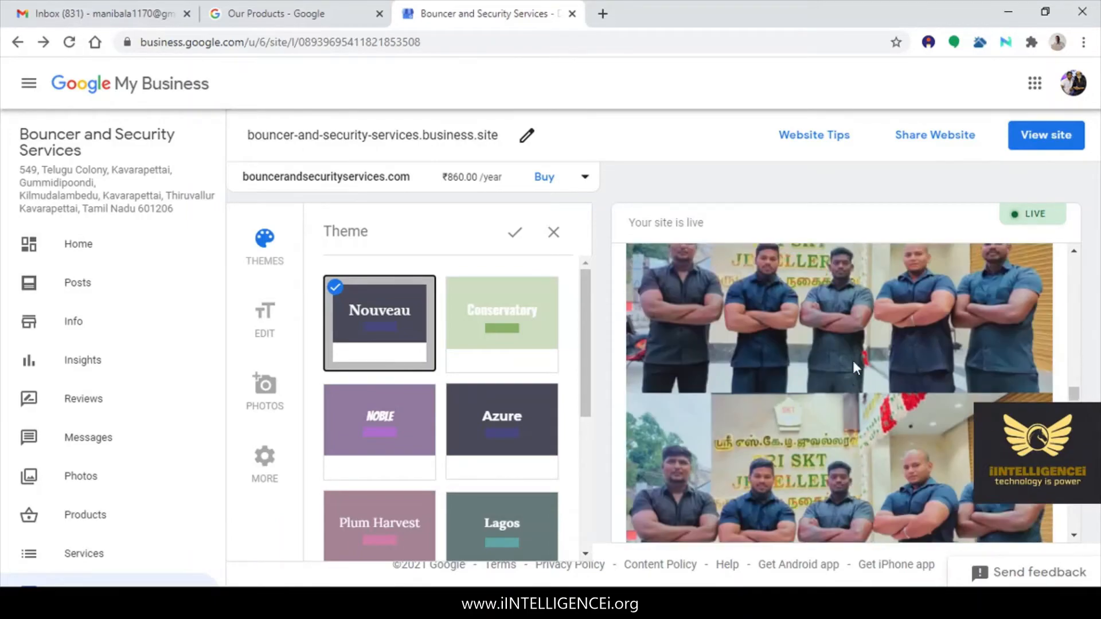
scroll(852, 360, down, 4)
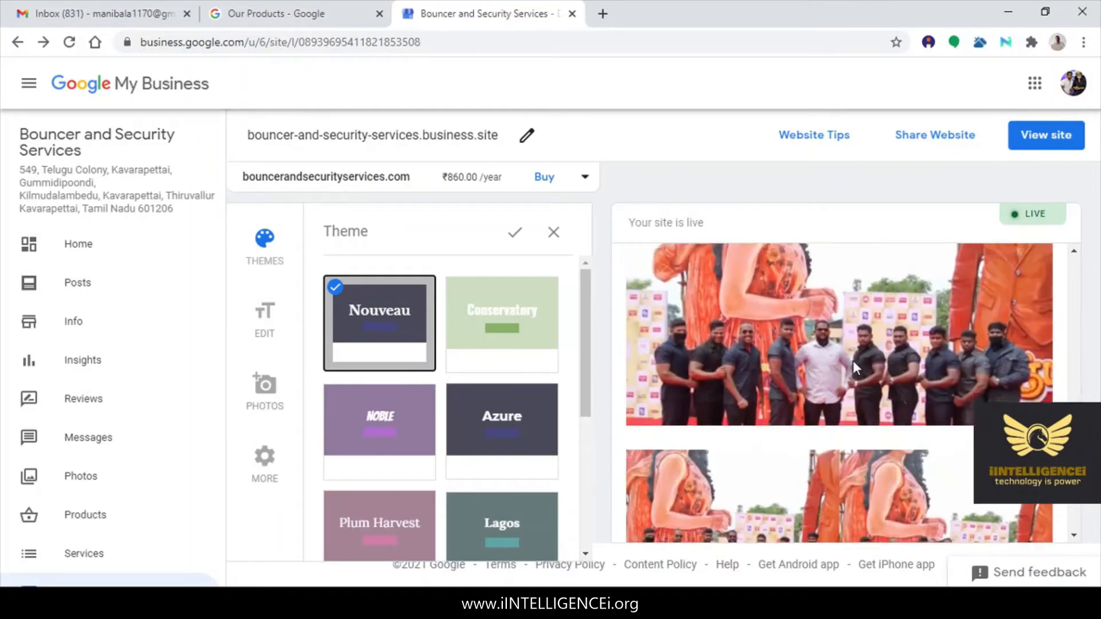
scroll(852, 360, down, 10)
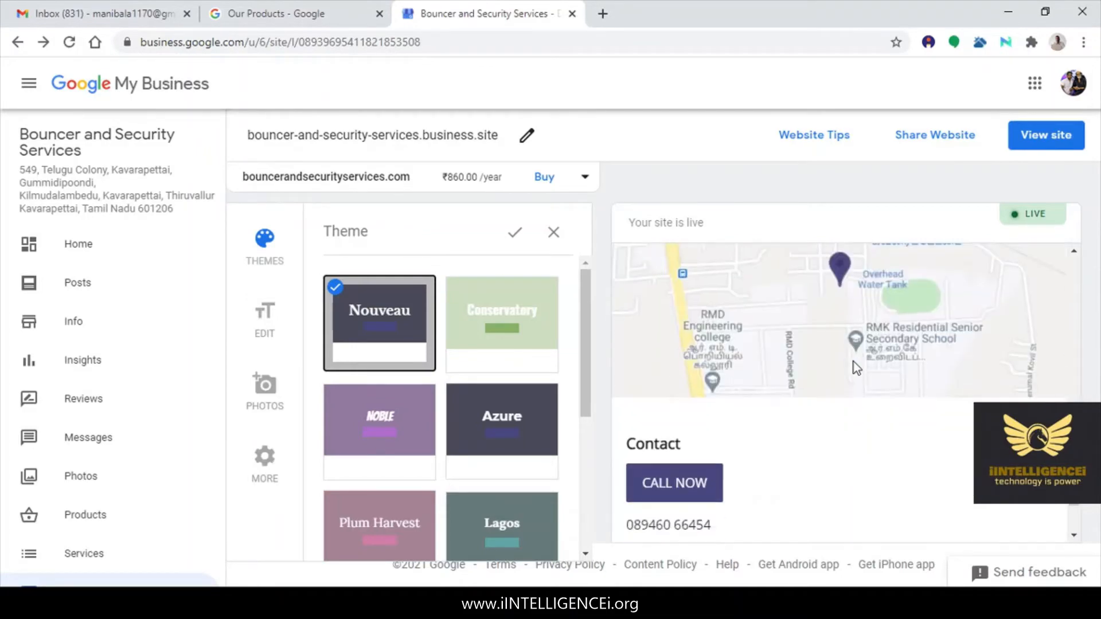
scroll(854, 363, down, 5)
scroll(854, 363, up, 8)
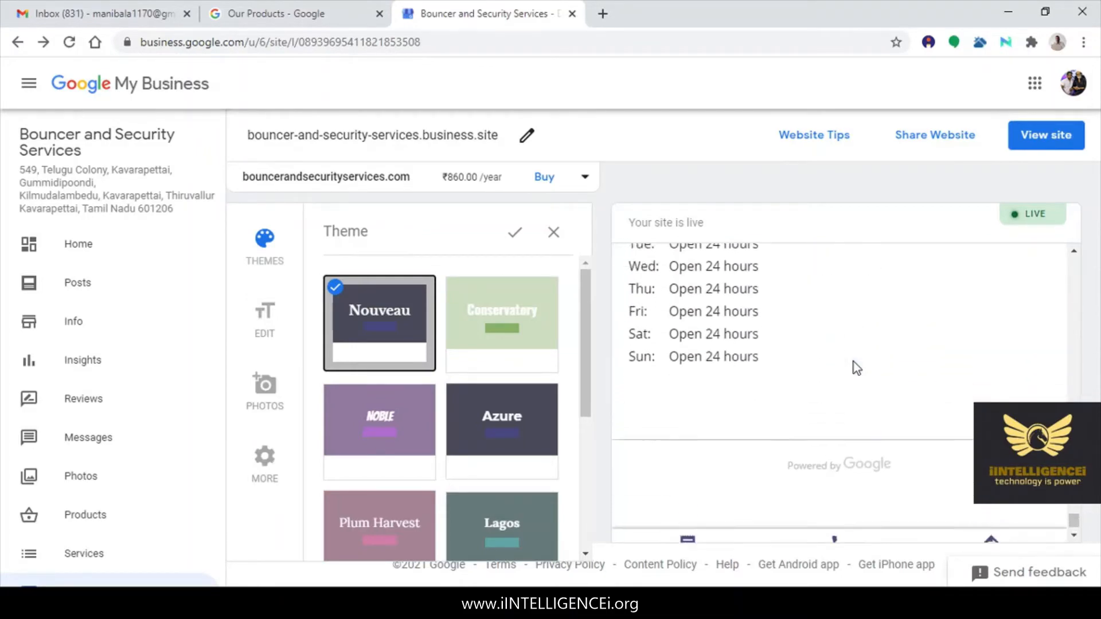
scroll(854, 363, up, 3)
scroll(855, 362, down, 5)
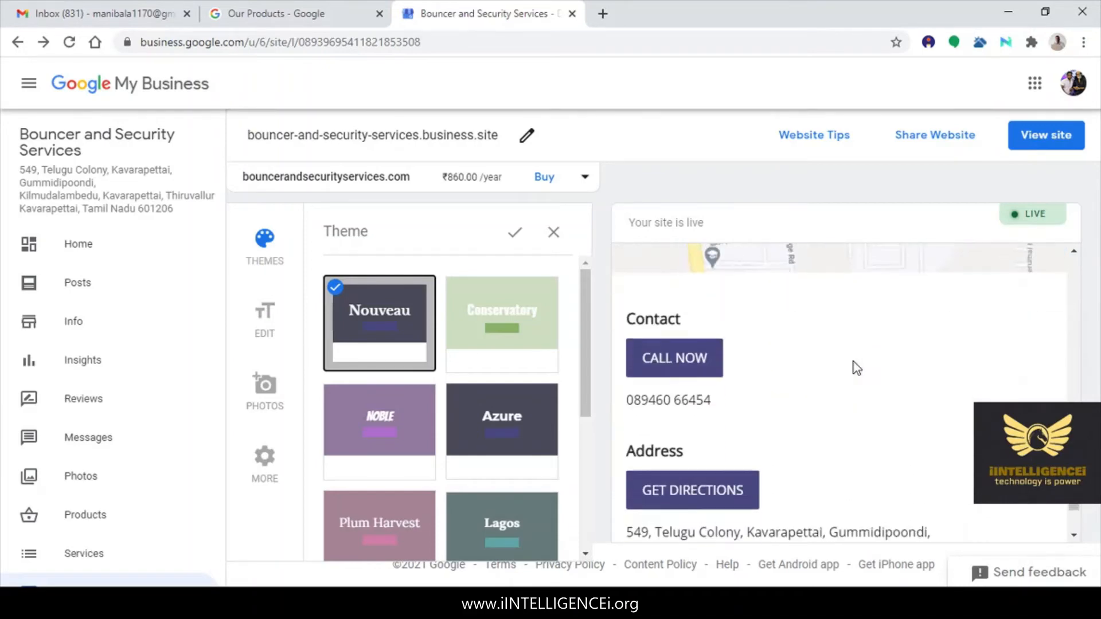
scroll(856, 368, down, 3)
scroll(856, 368, up, 7)
scroll(854, 367, up, 8)
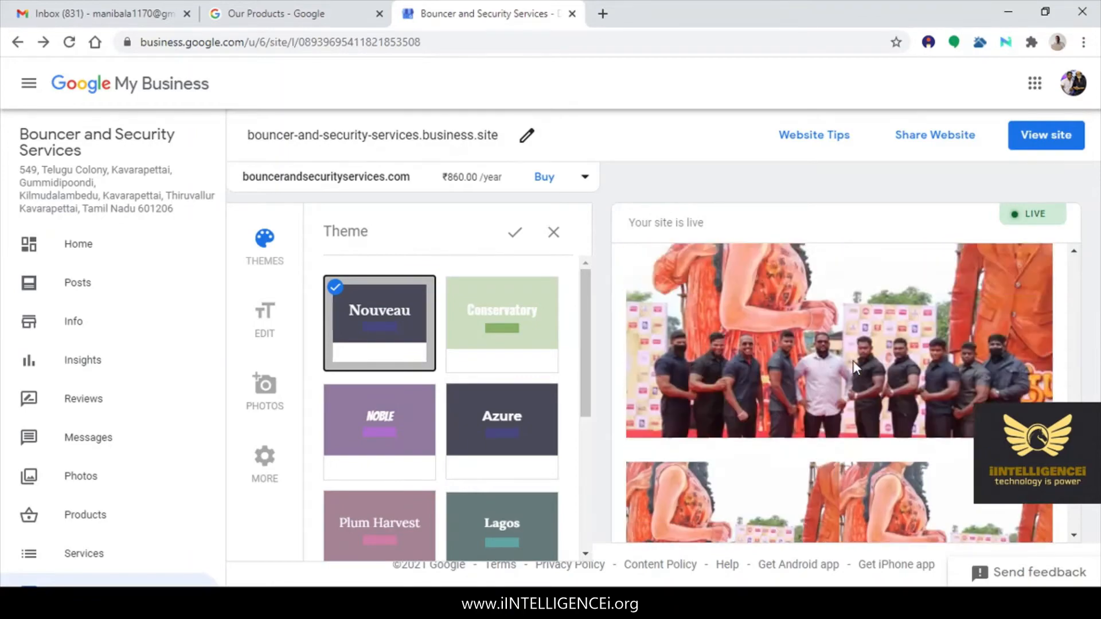
scroll(854, 363, up, 8)
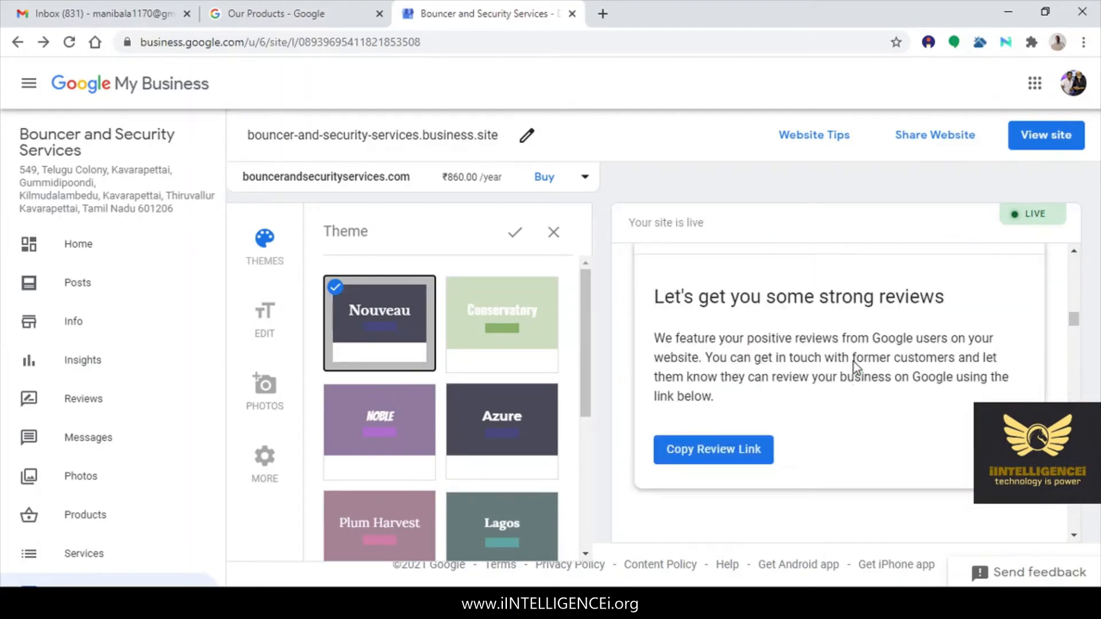
scroll(855, 363, up, 6)
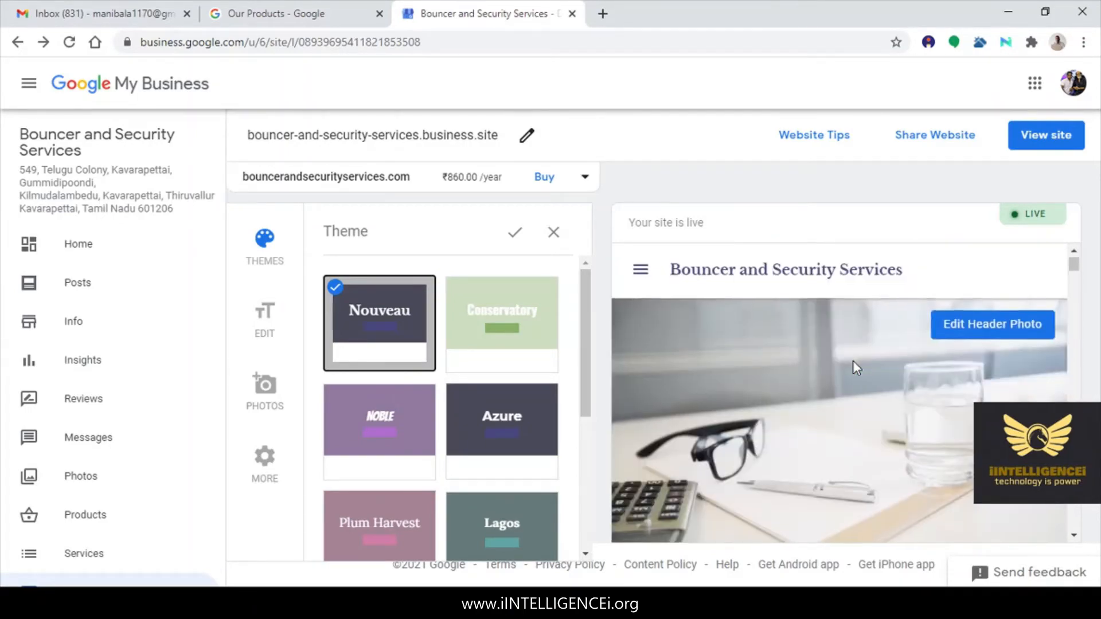
scroll(854, 363, down, 3)
scroll(854, 362, up, 3)
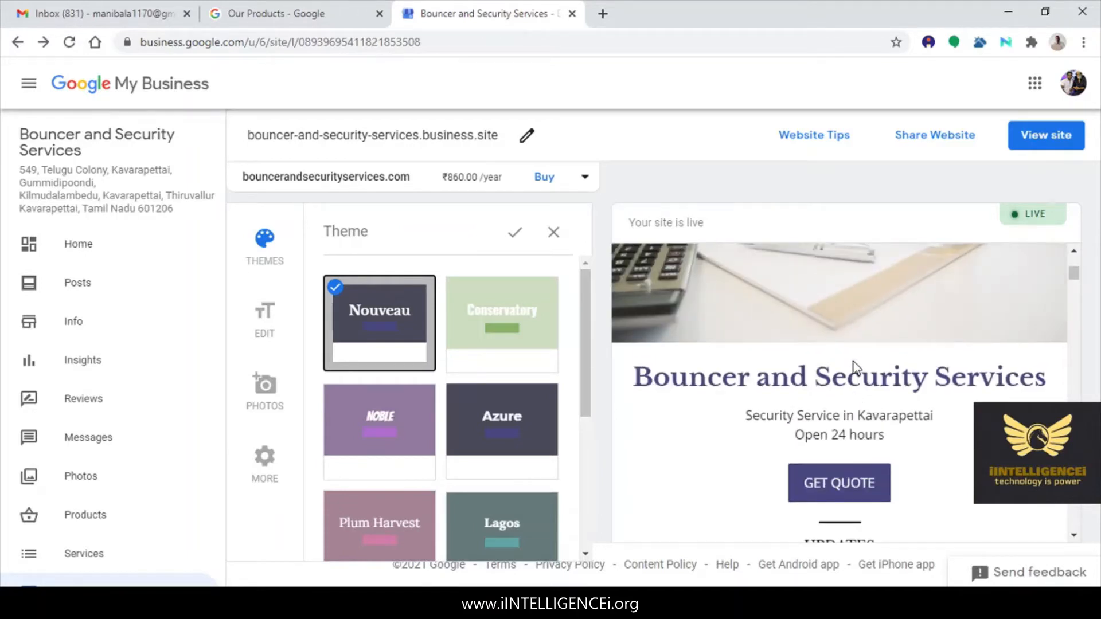
scroll(854, 368, up, 4)
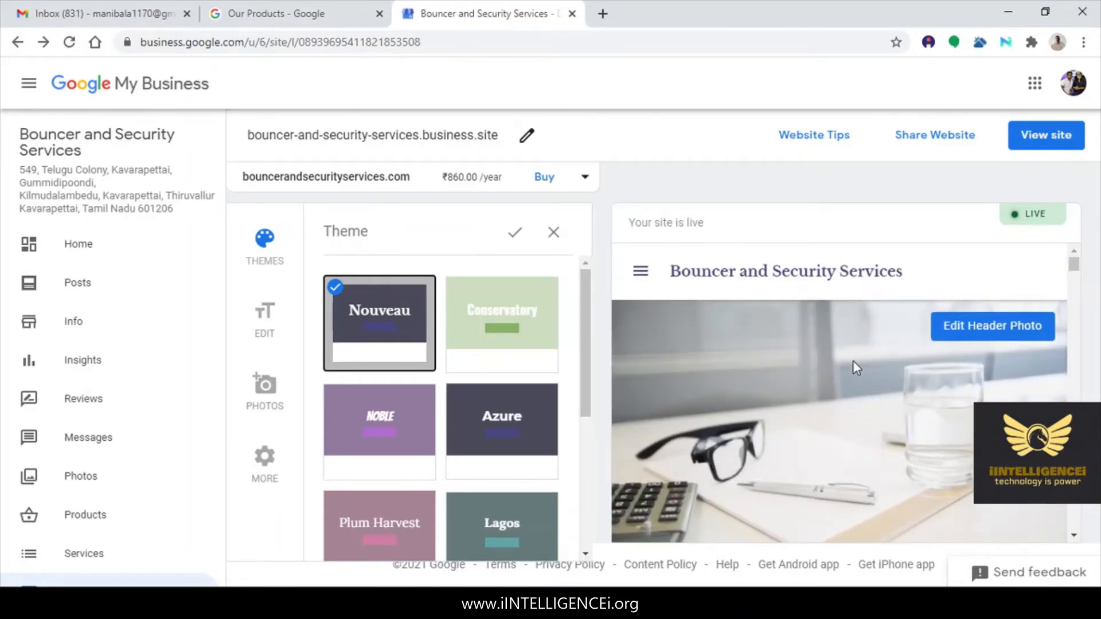
click(970, 327)
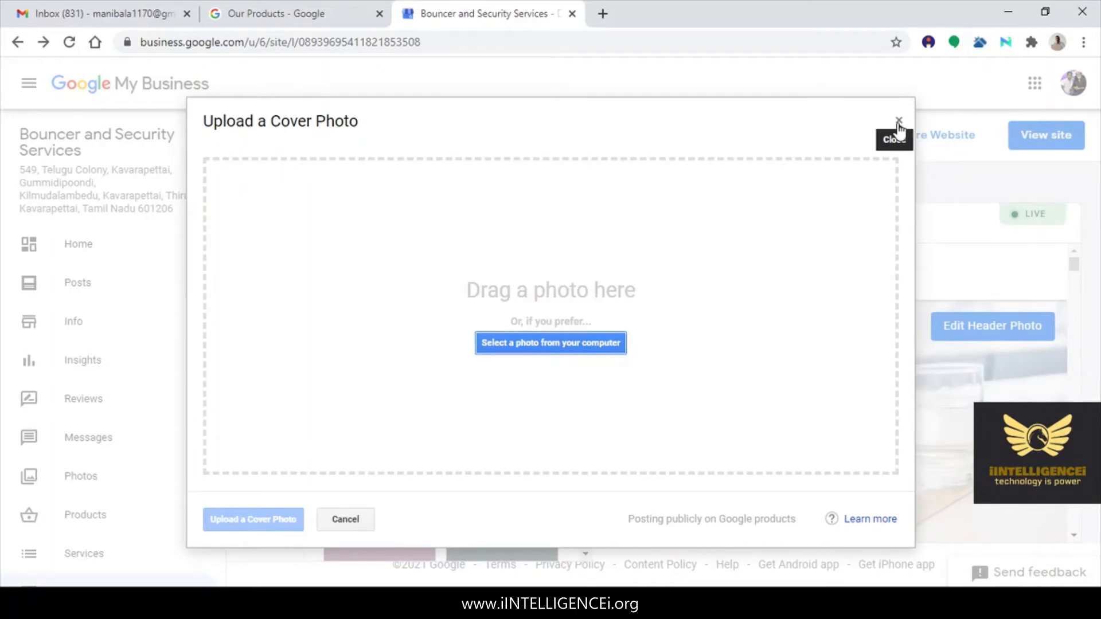
click(350, 520)
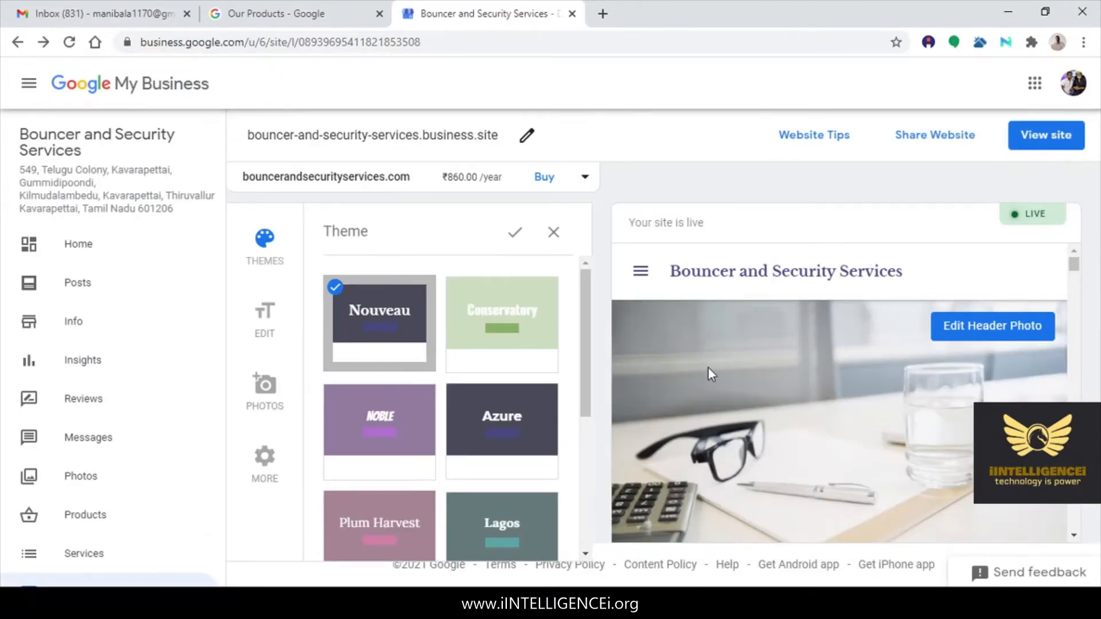
scroll(812, 350, down, 5)
scroll(814, 350, down, 3)
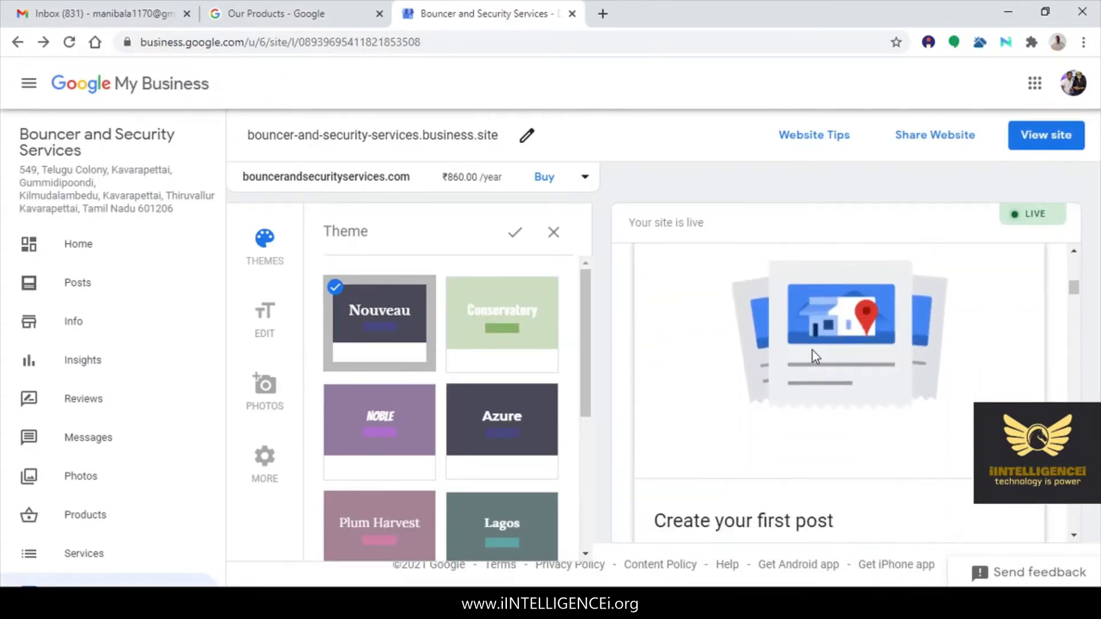
scroll(813, 350, up, 8)
scroll(813, 350, down, 10)
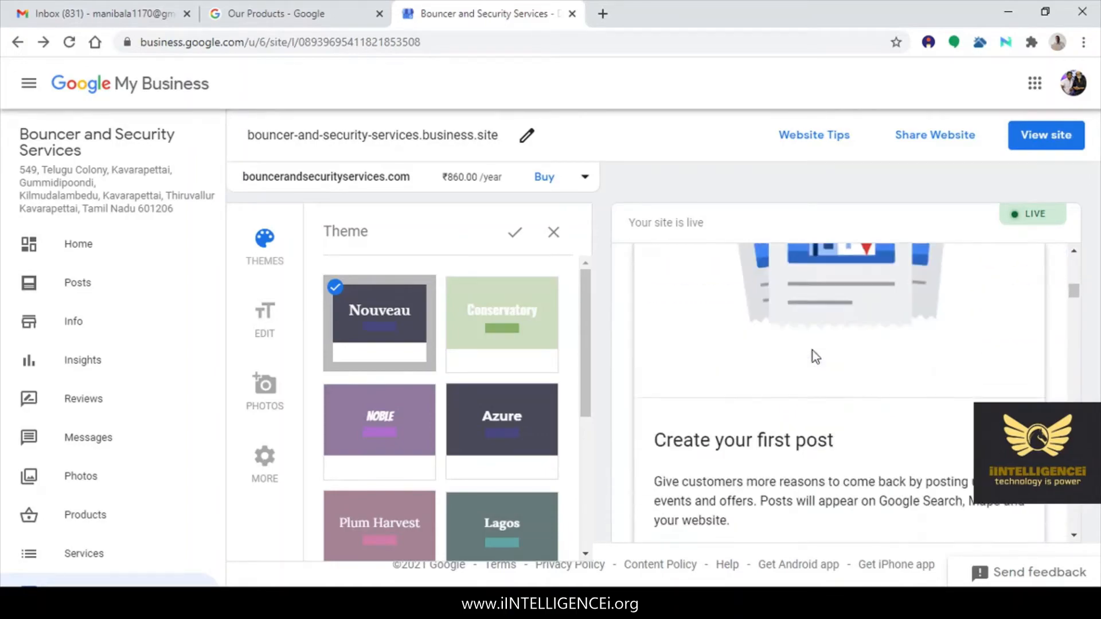
scroll(812, 349, down, 10)
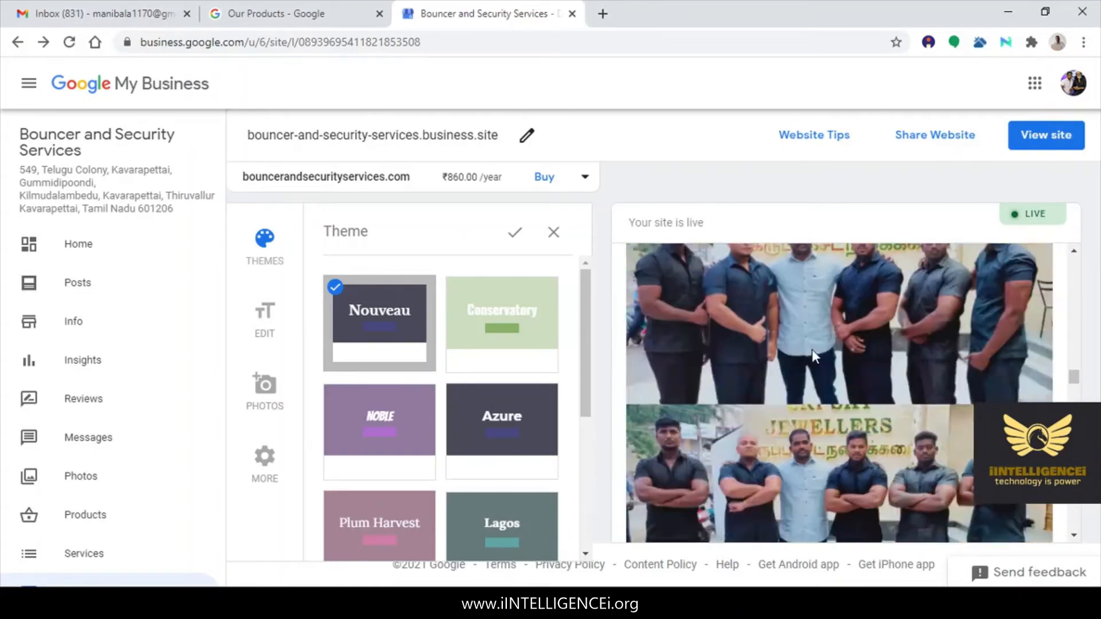
scroll(813, 349, down, 10)
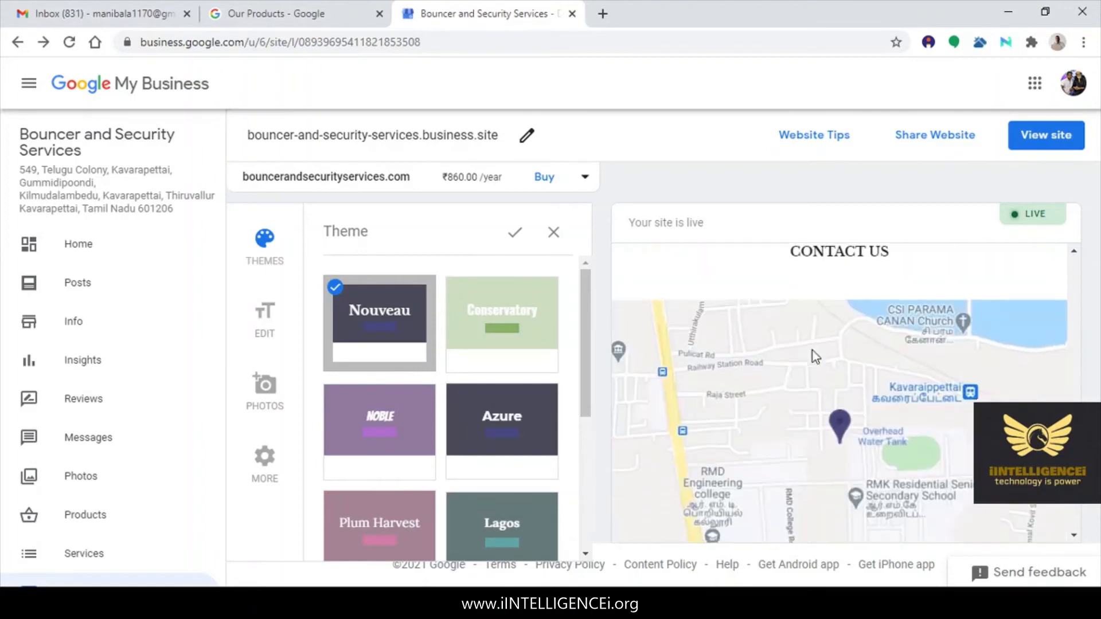
scroll(813, 350, up, 4)
scroll(813, 351, up, 2)
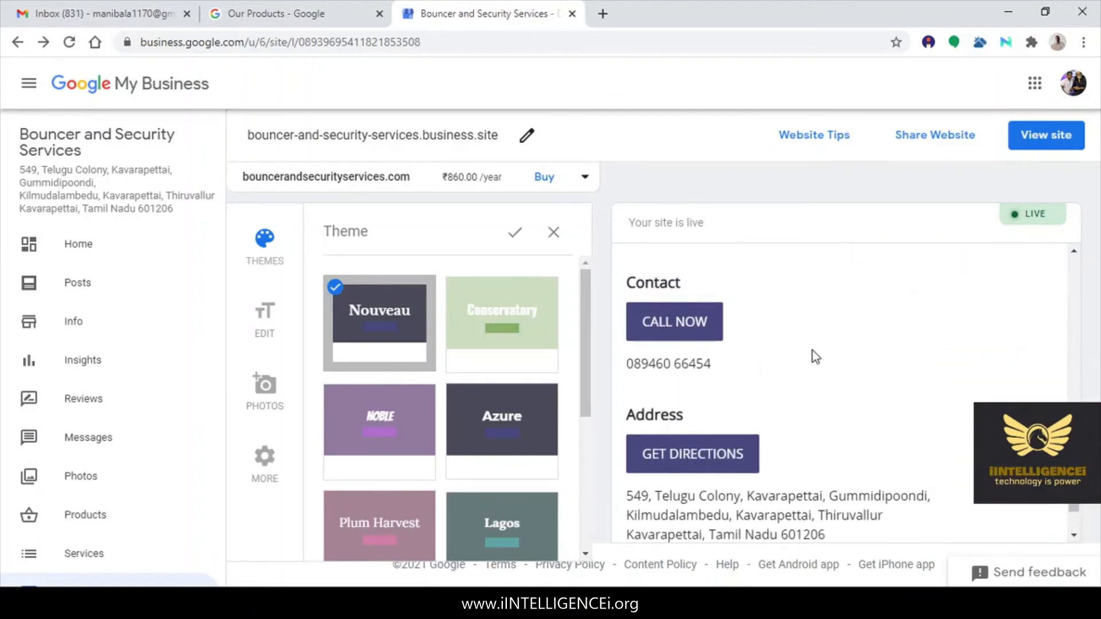
Step: Preview the Conservatory, Noble, Azure, Plum Harvest and Lagos themes
click(506, 314)
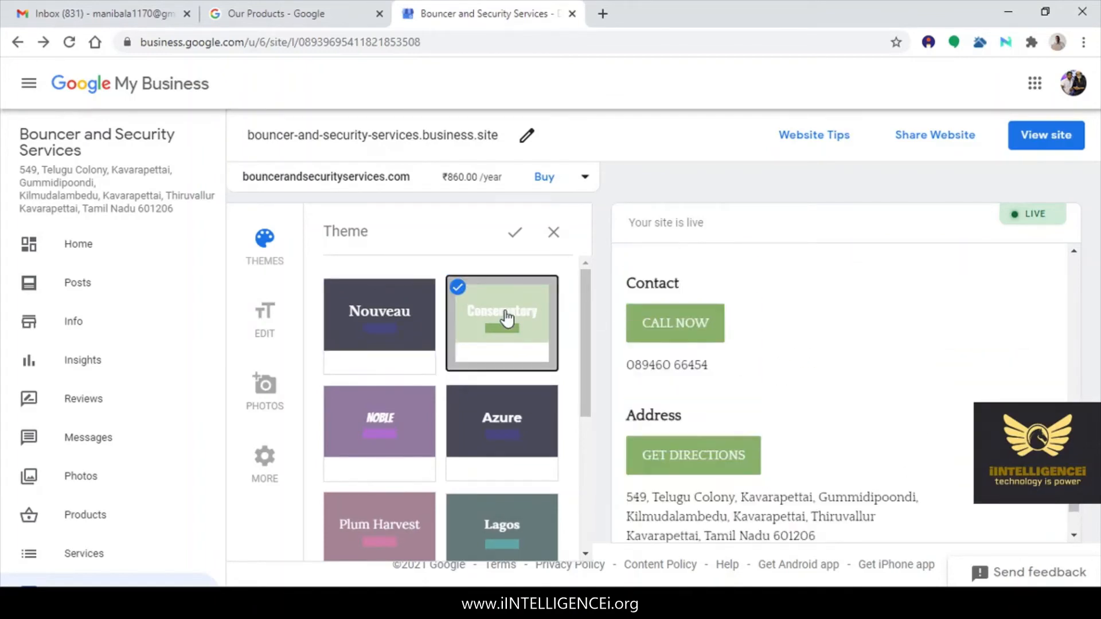
click(376, 433)
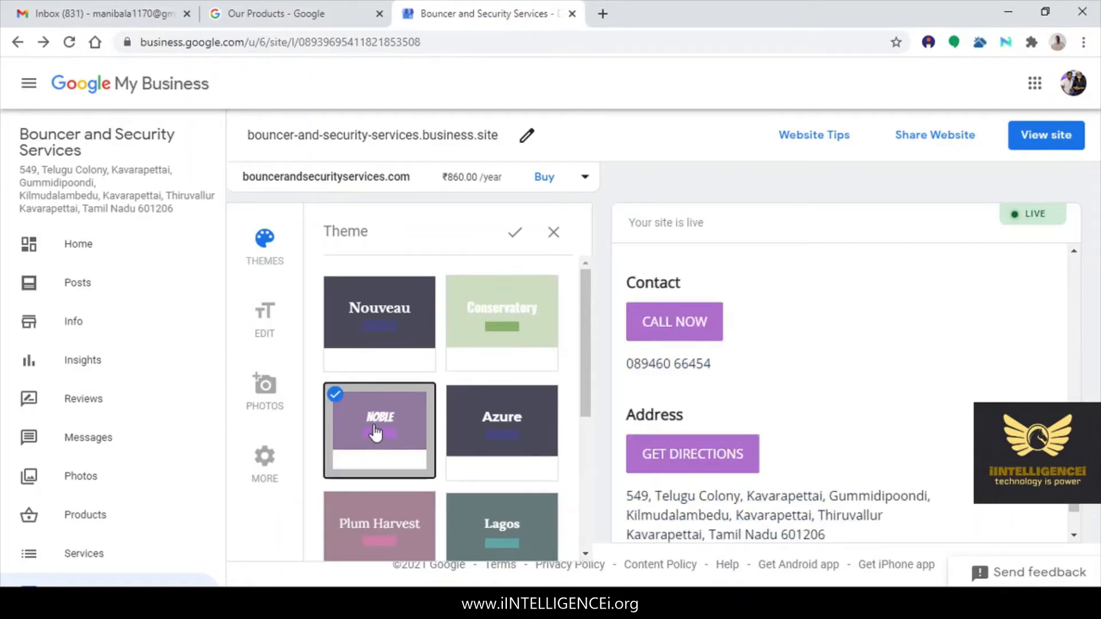
click(481, 429)
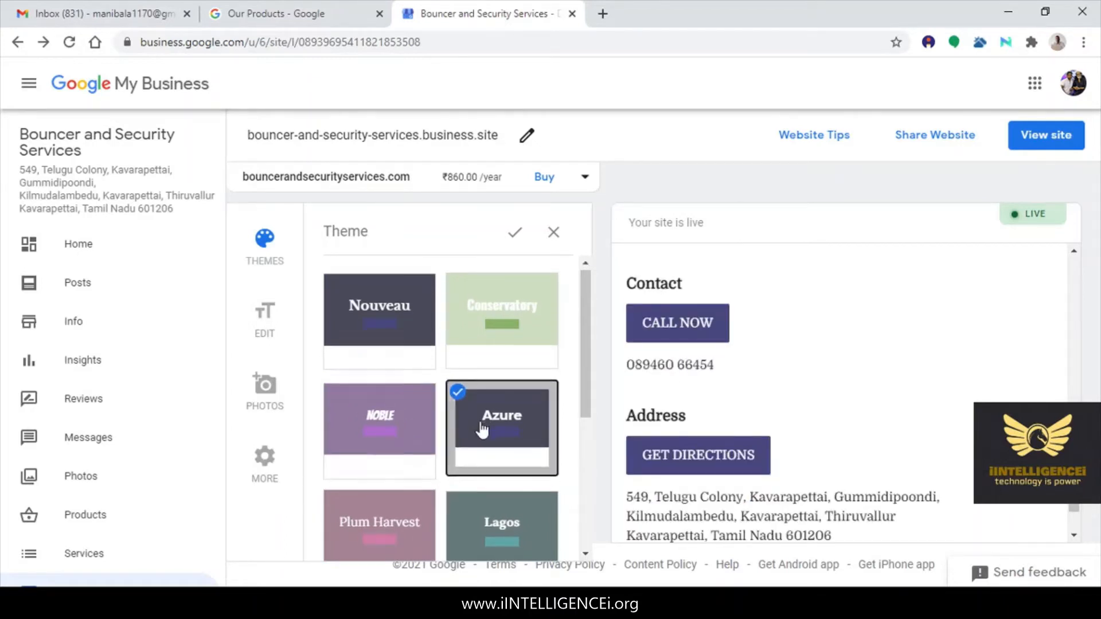
scroll(482, 430, down, 2)
click(391, 453)
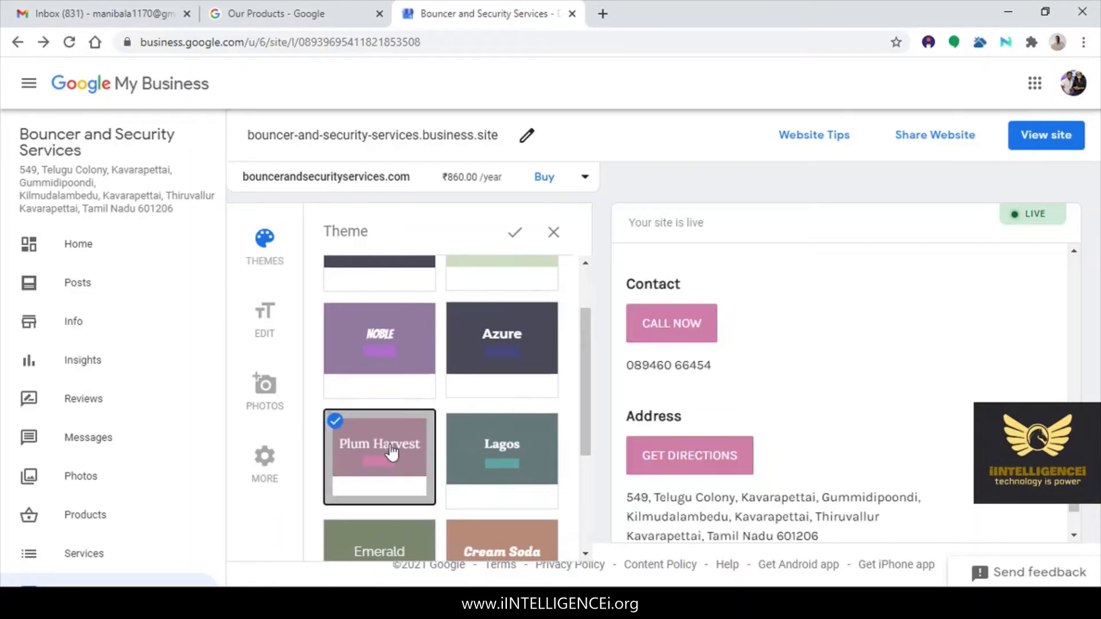
click(500, 454)
scroll(502, 453, down, 3)
Step: Preview Cream Soda, Emerald, Luxe and Retro, then settle back on Cream Soda
click(499, 401)
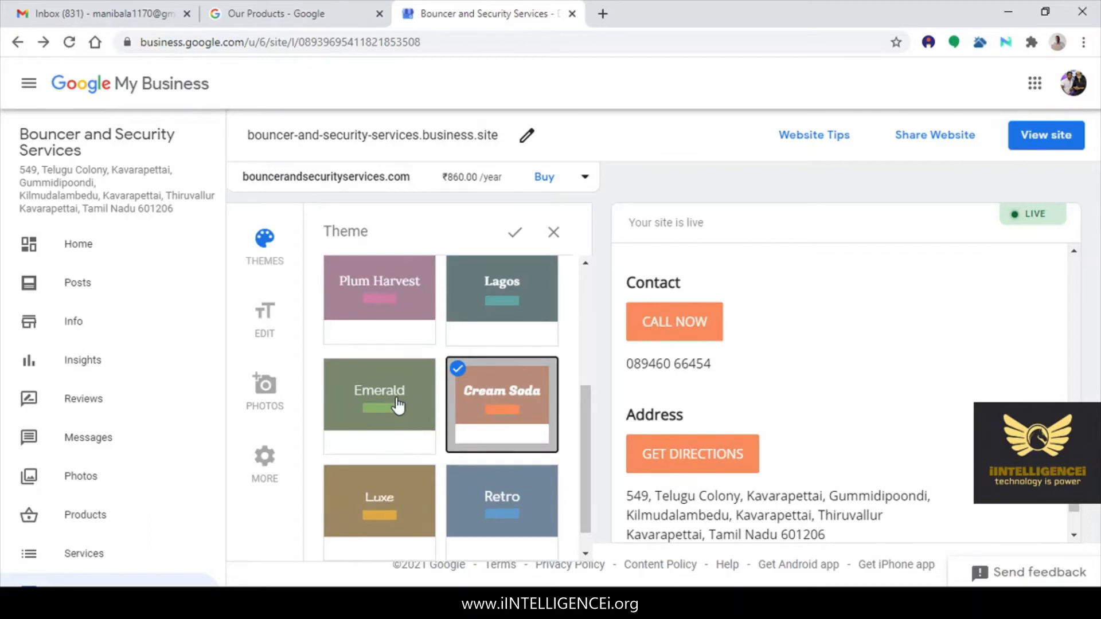
click(388, 408)
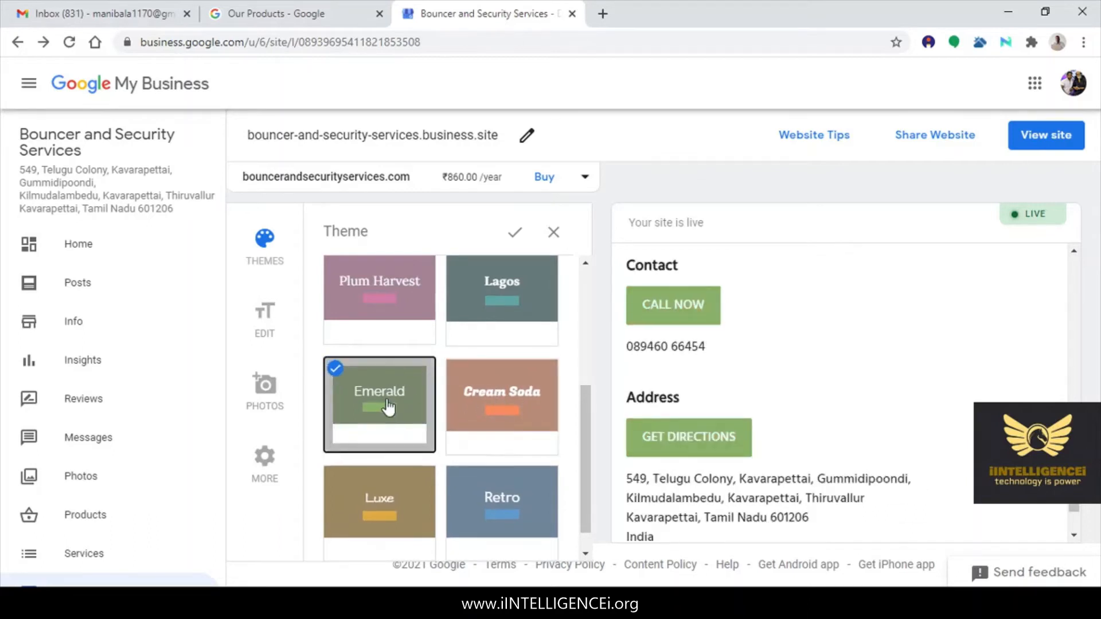
scroll(388, 408, down, 1)
click(385, 462)
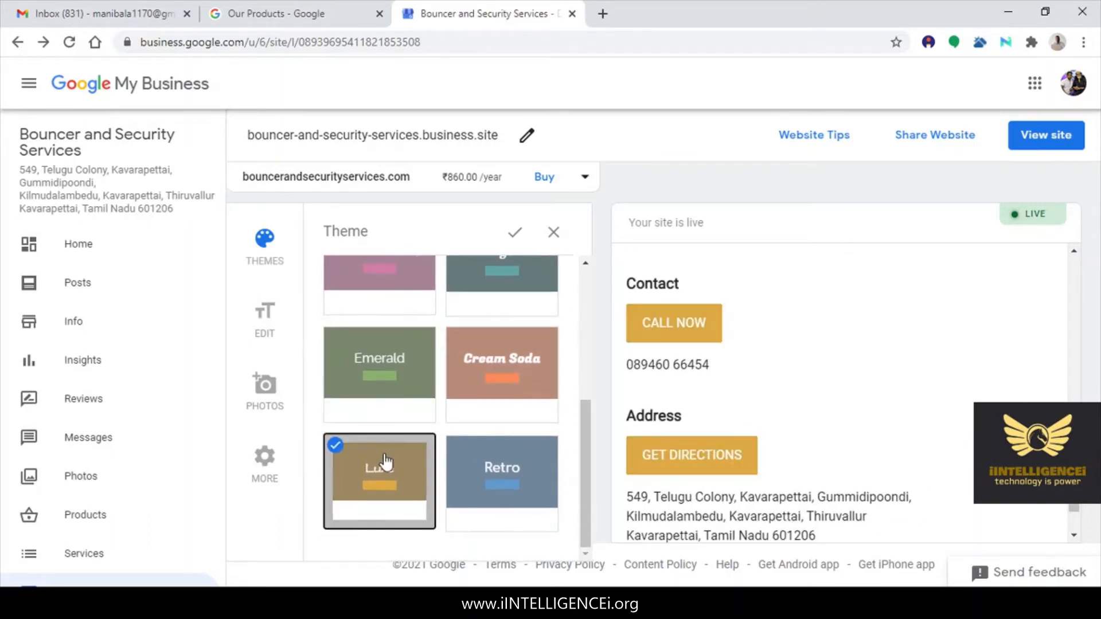
click(504, 474)
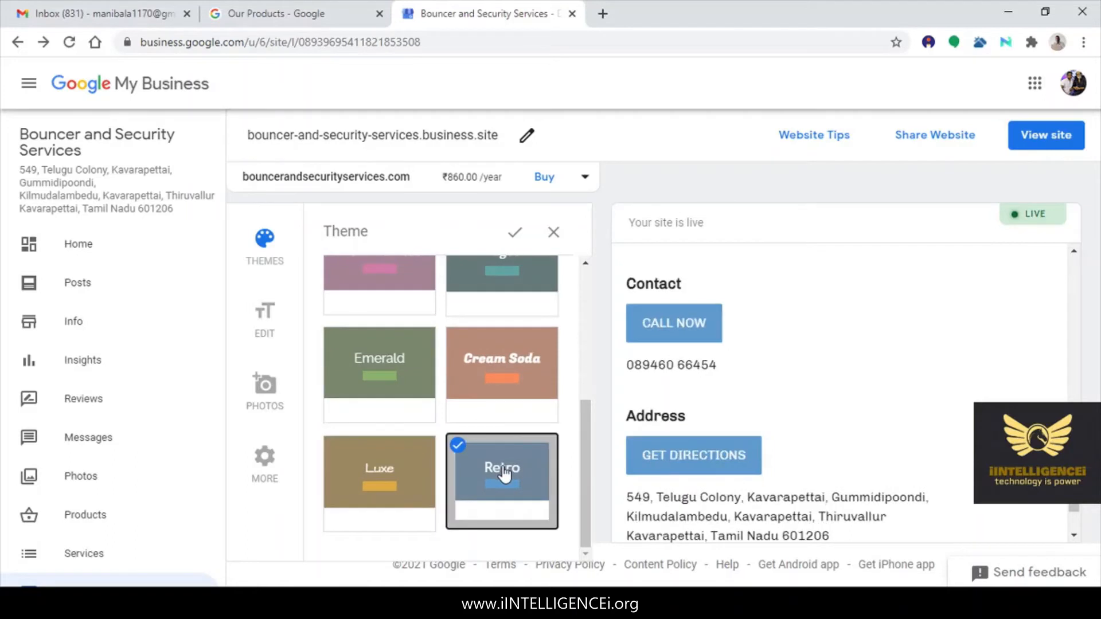
click(509, 381)
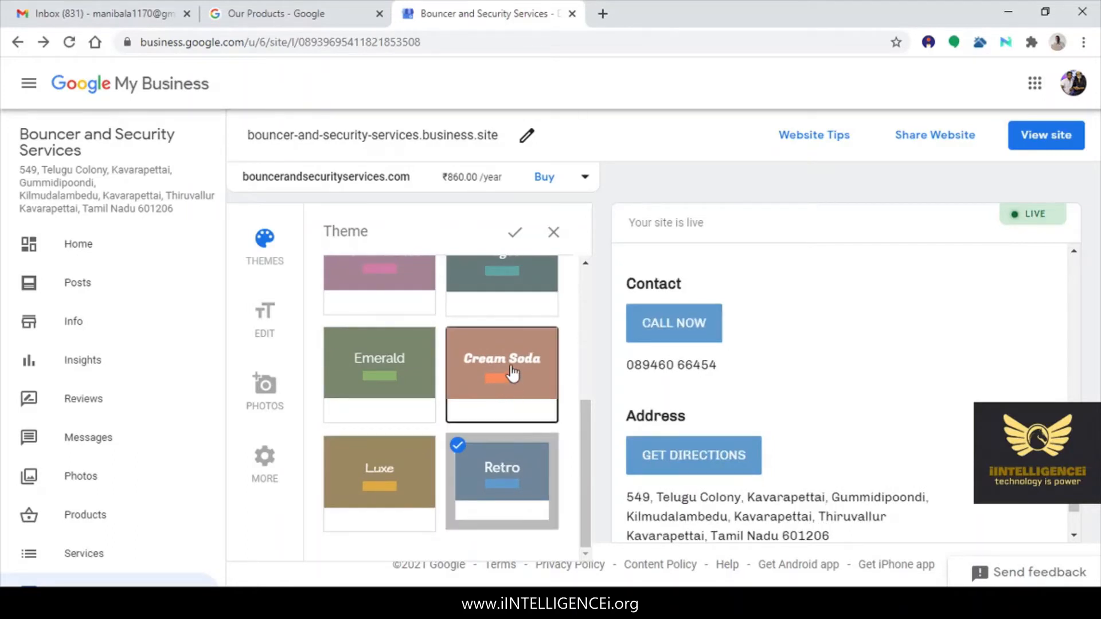
scroll(512, 373, up, 2)
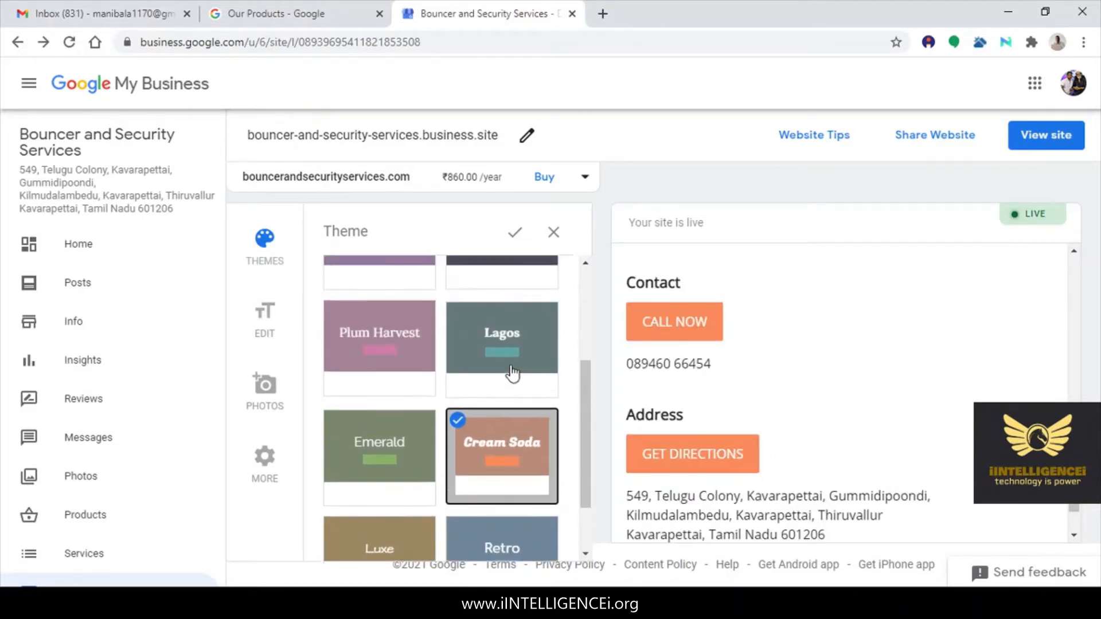
scroll(944, 362, down, 3)
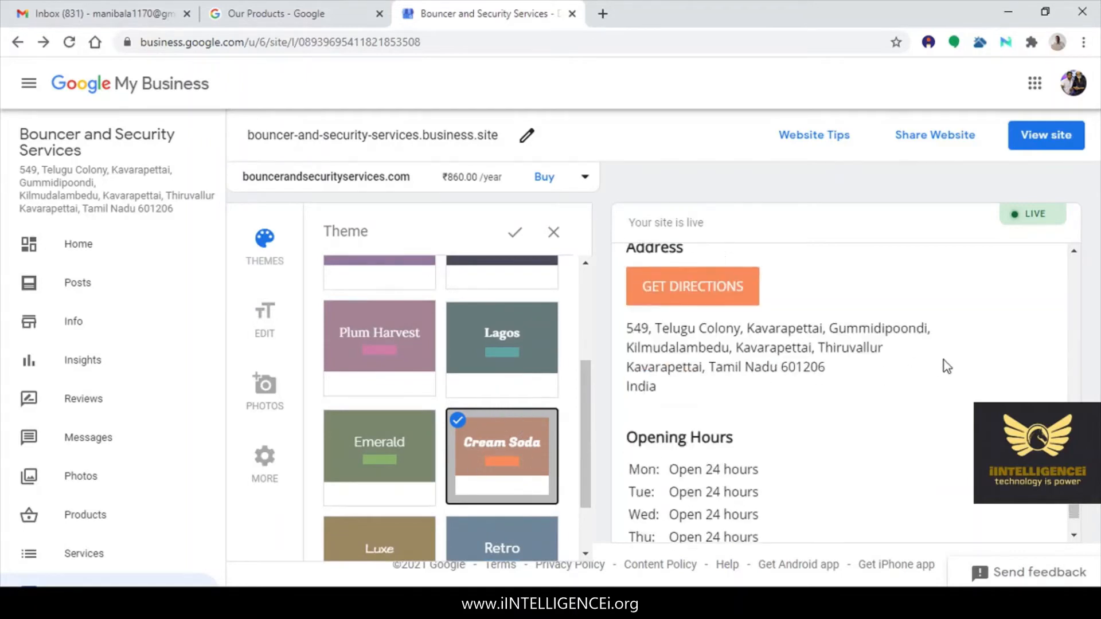
scroll(952, 349, down, 5)
scroll(952, 348, up, 10)
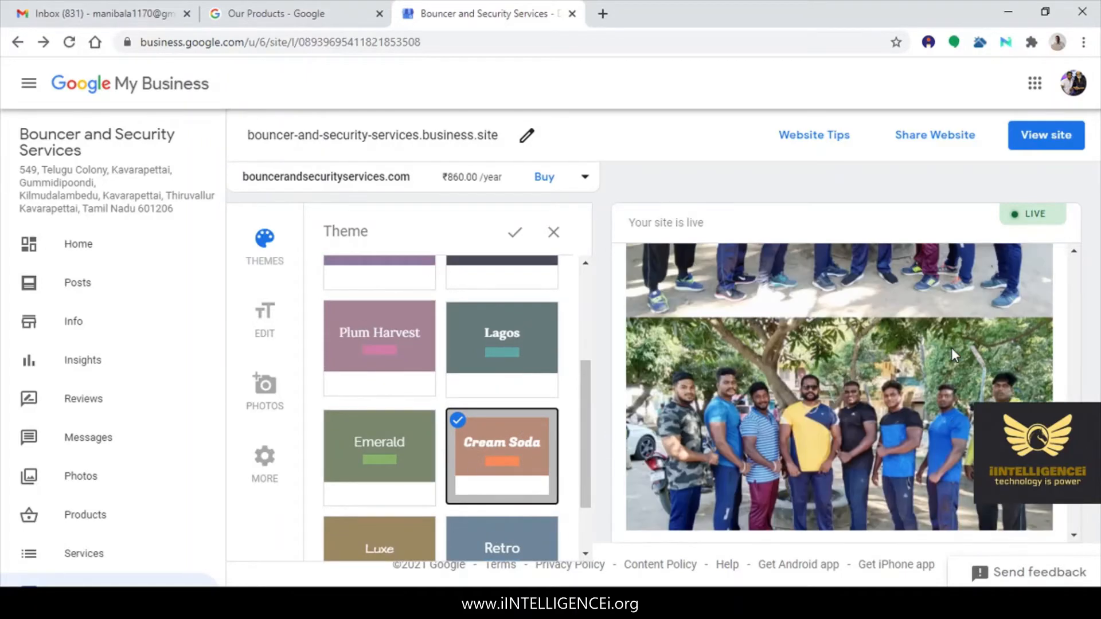
scroll(951, 347, up, 5)
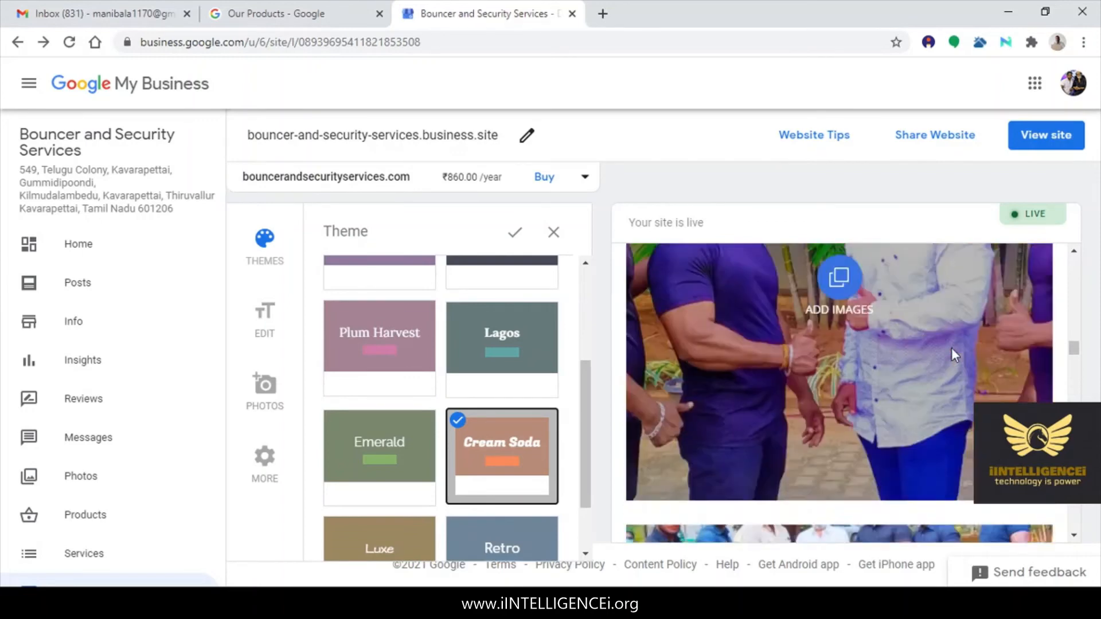
scroll(952, 348, up, 8)
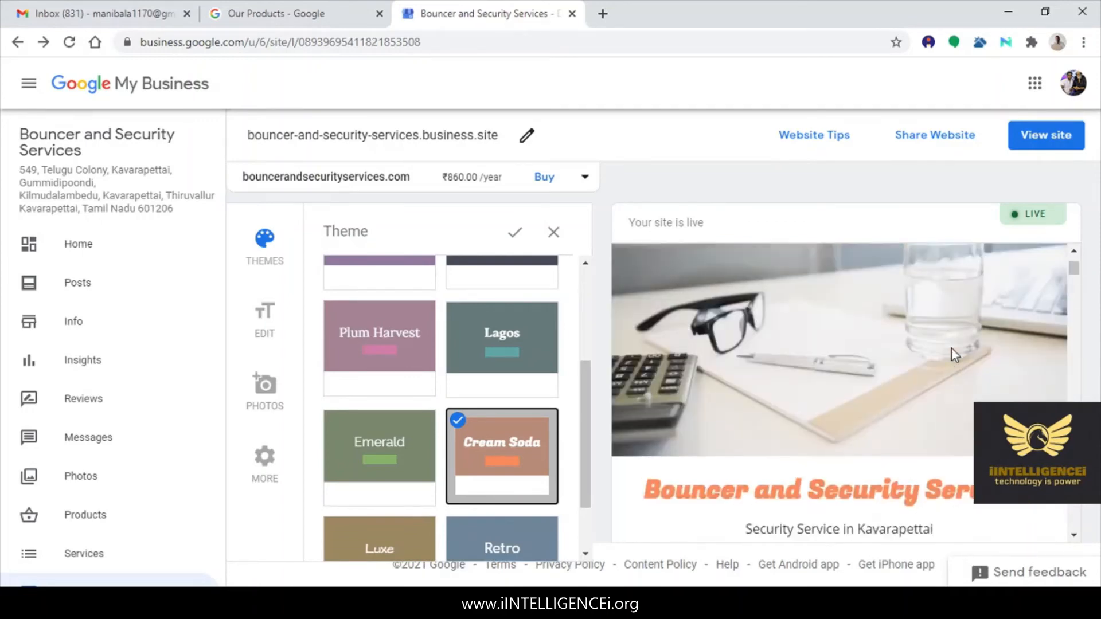
scroll(951, 348, up, 2)
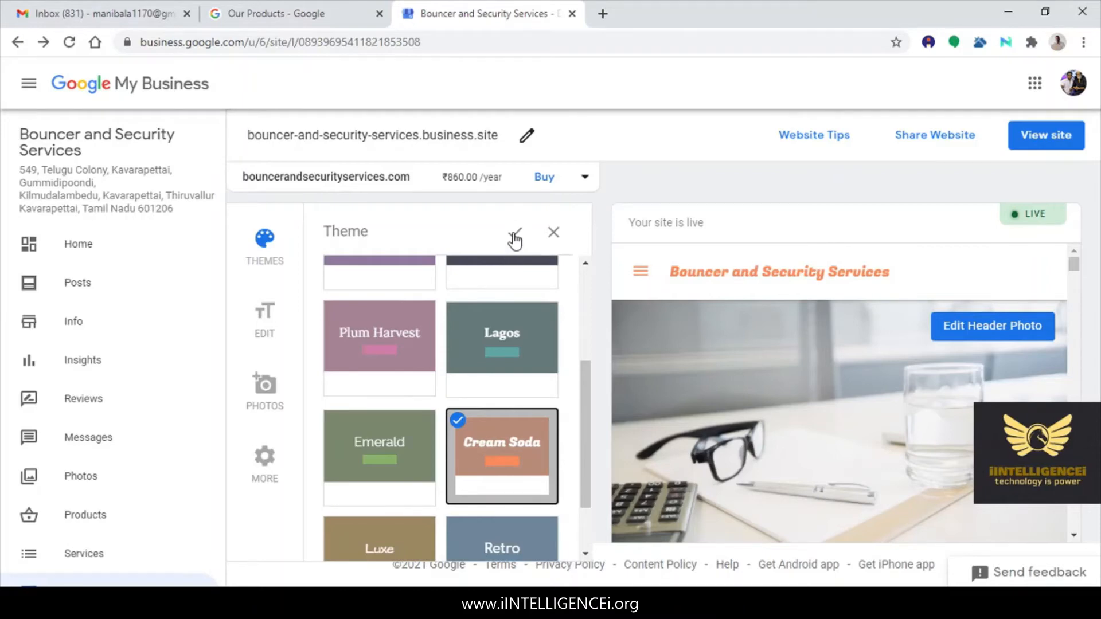
Step: Apply the Cream Soda theme and open the site text settings at the Headline field
click(516, 237)
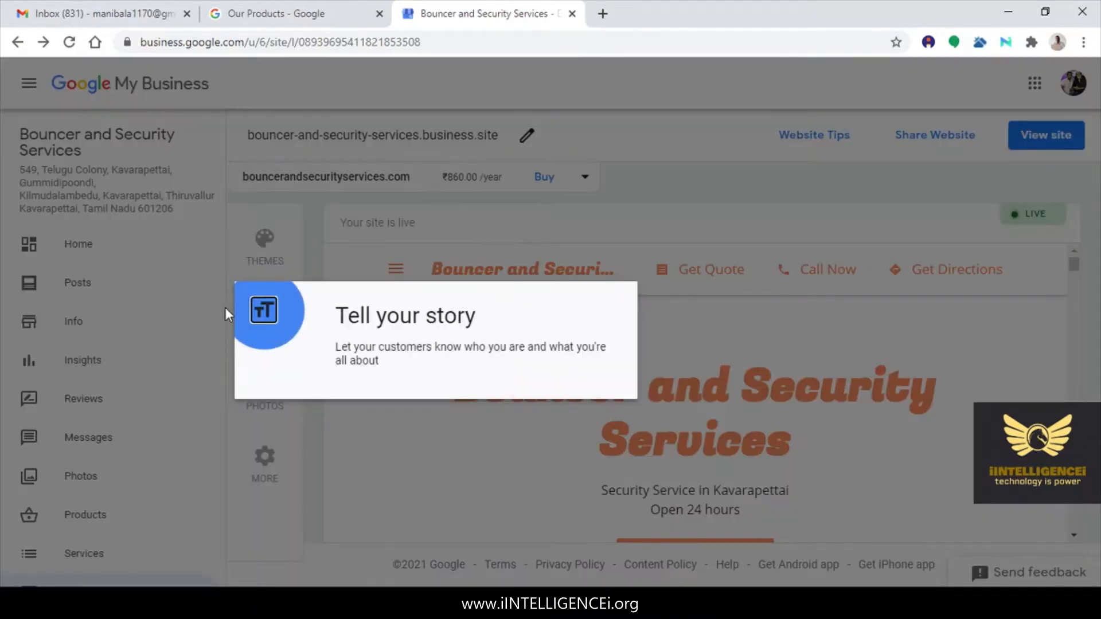
click(263, 312)
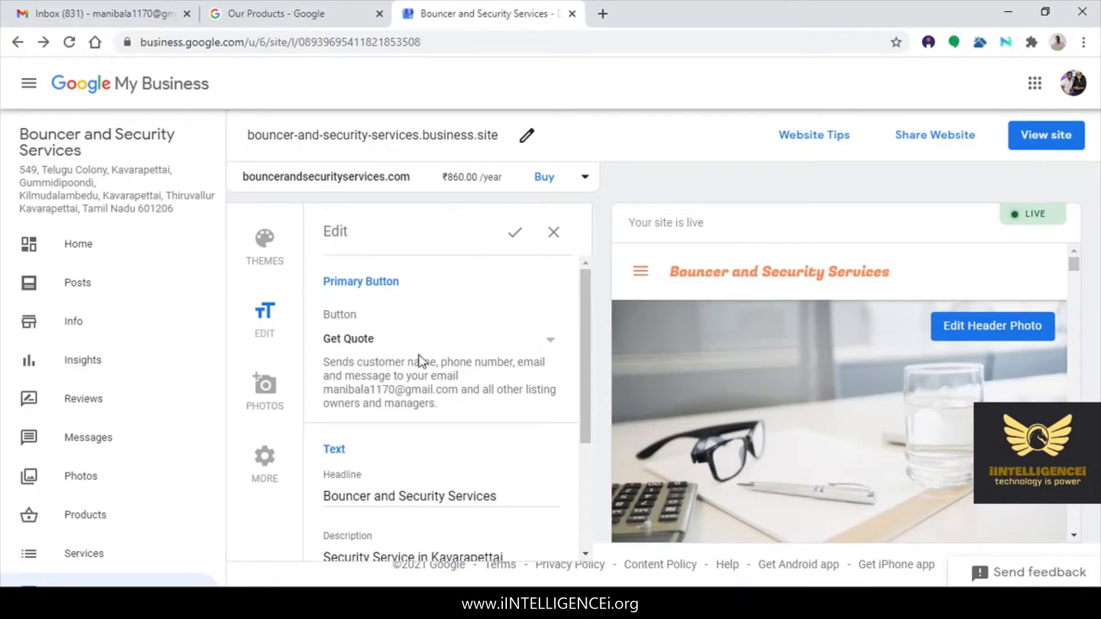
scroll(390, 379, down, 3)
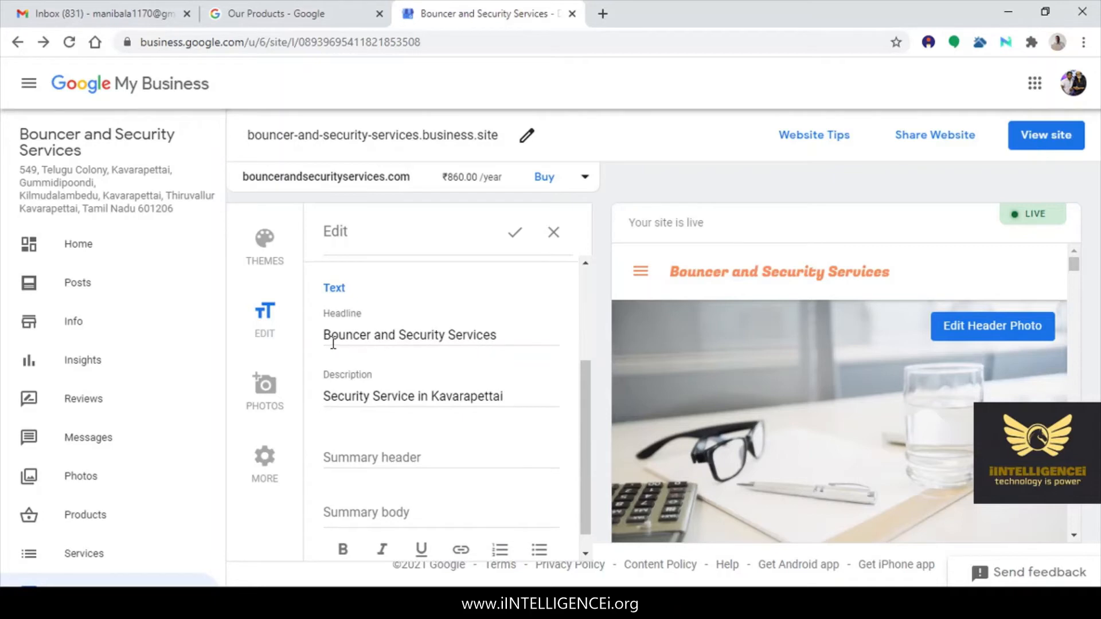
click(326, 334)
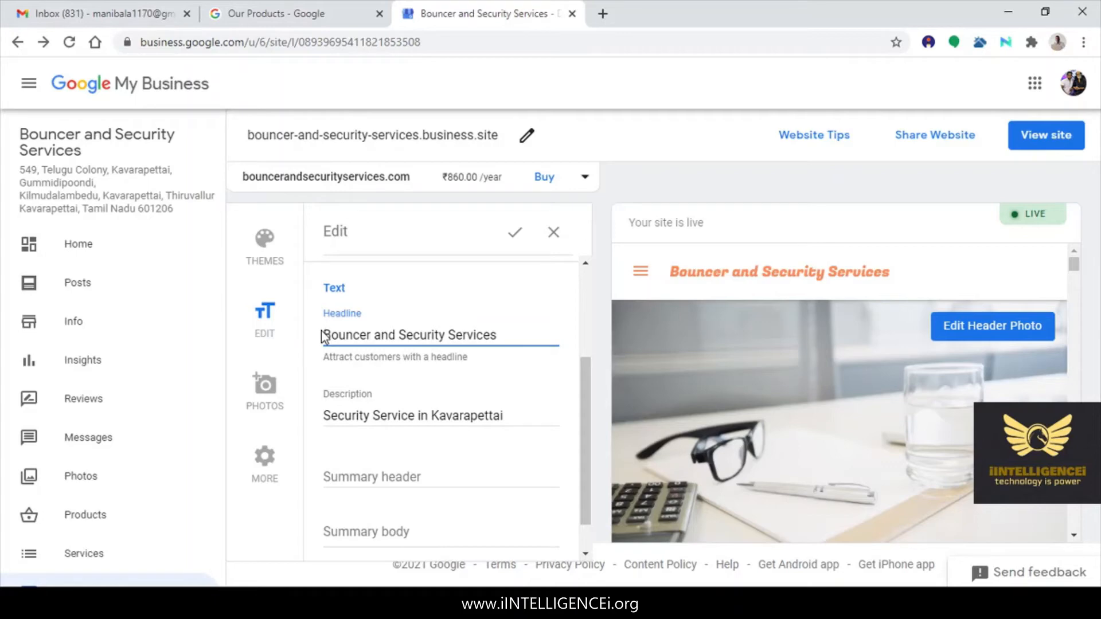
Step: Prefix the headline with 'Prime' so it reads 'Prime Bouncer and Security Services'
text(Prime)
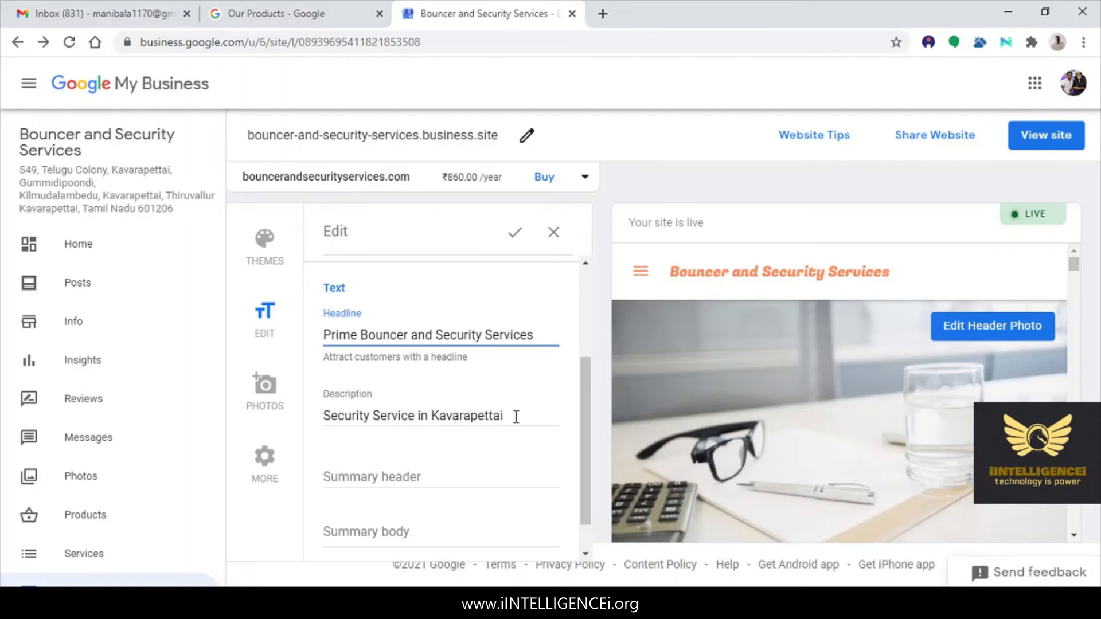
scroll(391, 407, down, 1)
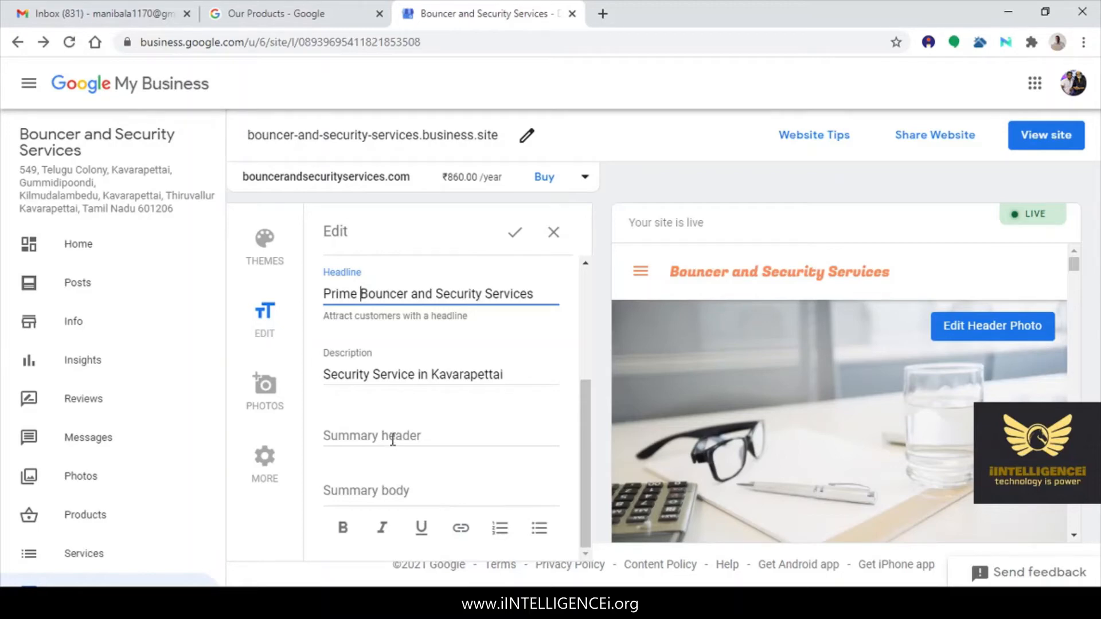
click(392, 437)
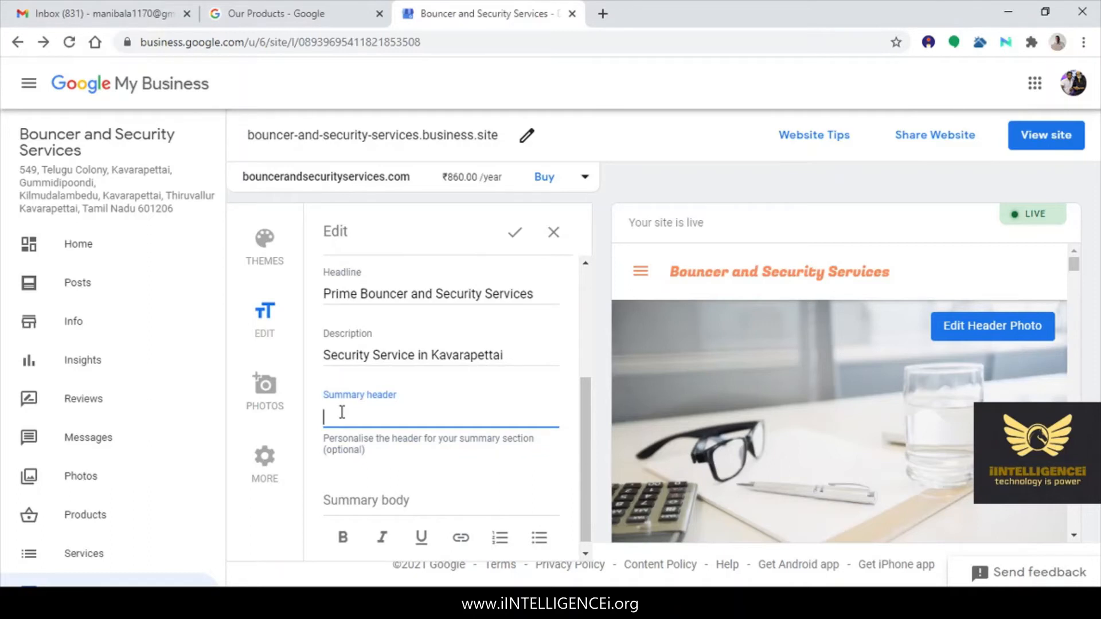
Step: Paste 'BOUNCER SECURITY SERVICE' into the Summary header and check it in the preview
text(BOUNCER SECURITY SERVICE)
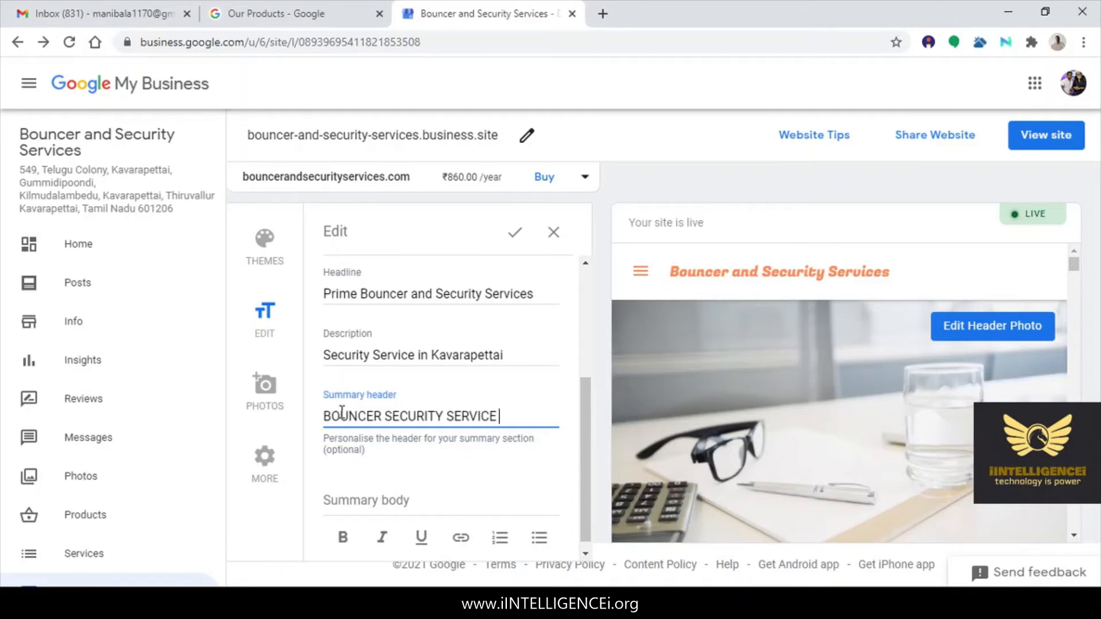
click(358, 492)
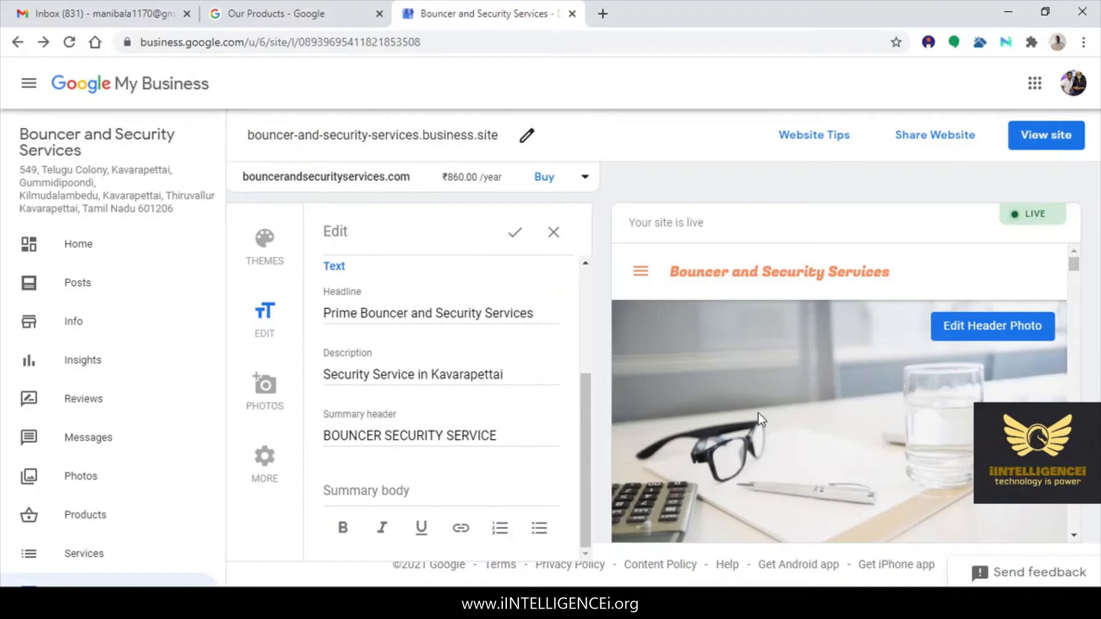
scroll(758, 413, down, 10)
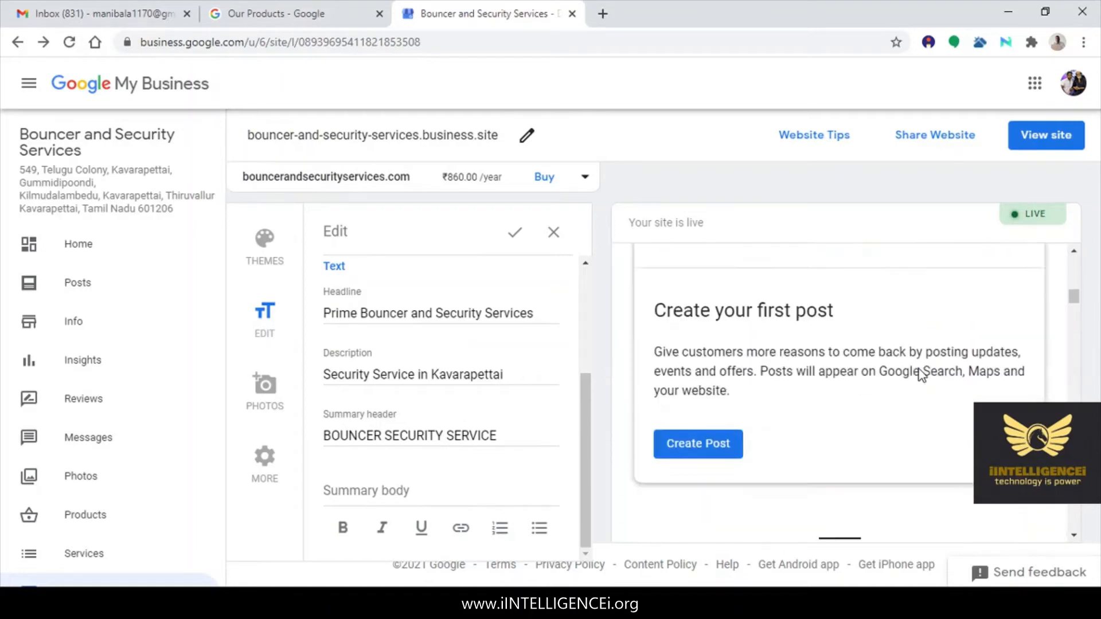
scroll(921, 376, down, 10)
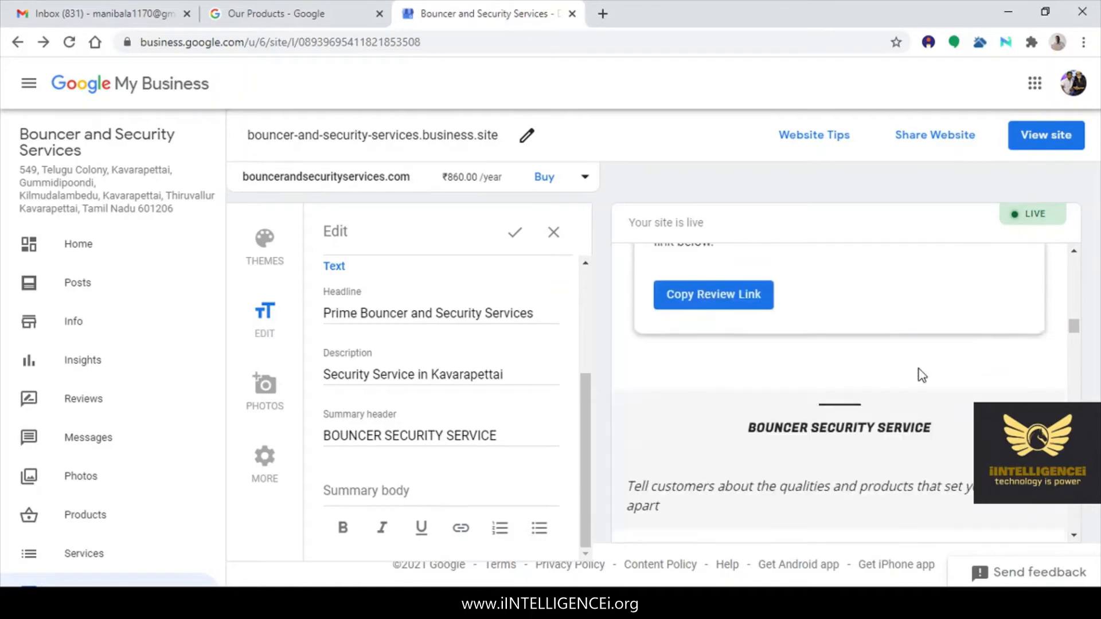
scroll(922, 375, down, 6)
scroll(921, 375, up, 6)
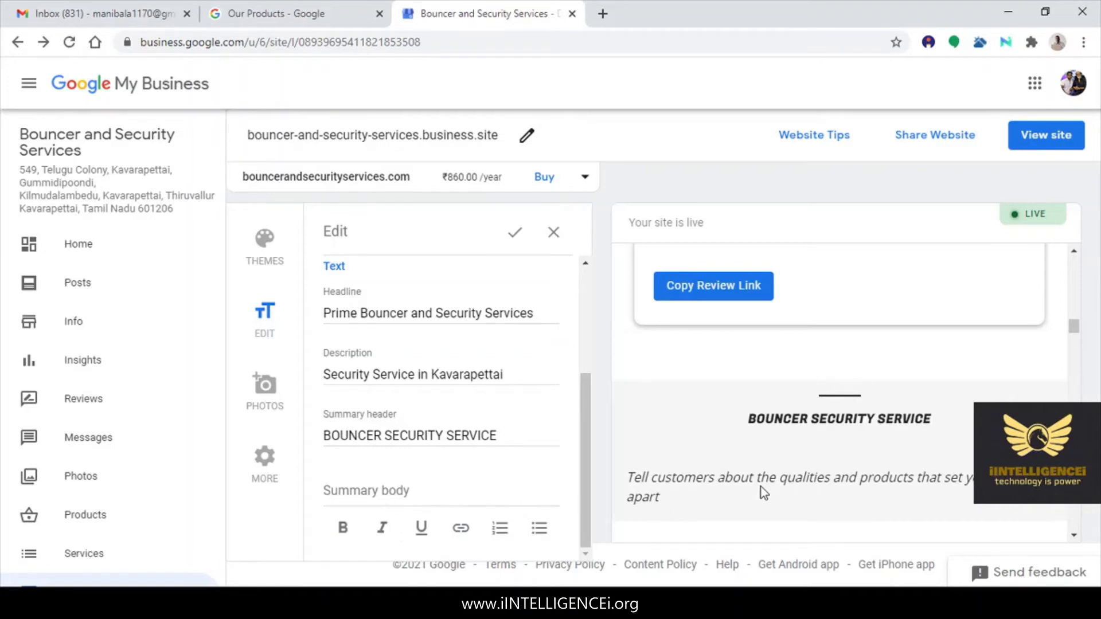
click(408, 490)
click(342, 492)
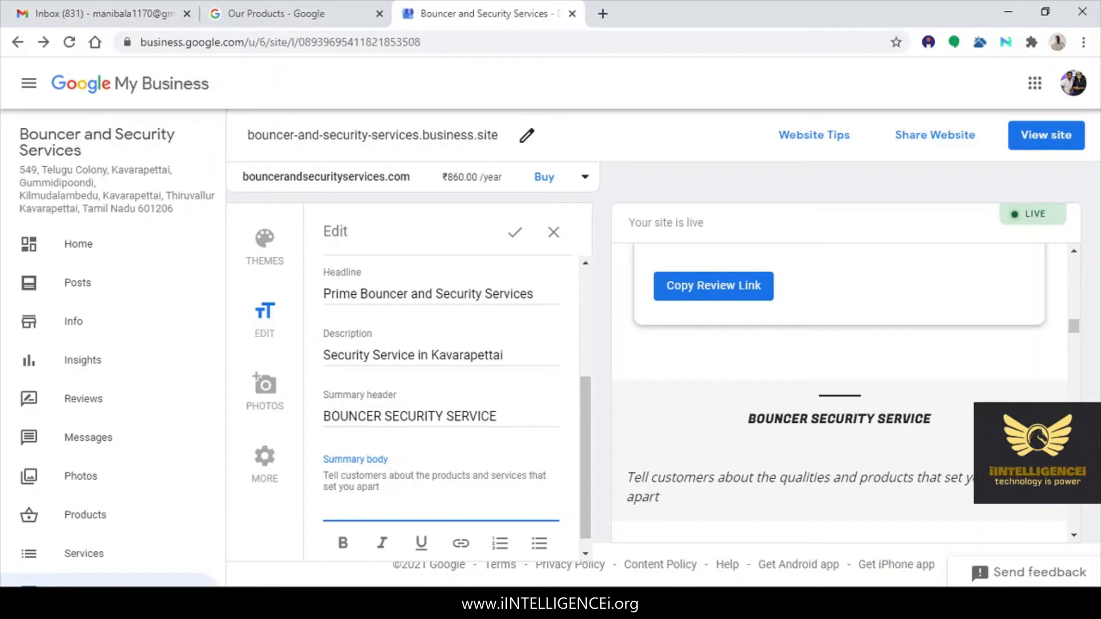
Step: Paste the uniformed-bouncer description into the Summary body and save the text edits
key(alt+Tab)
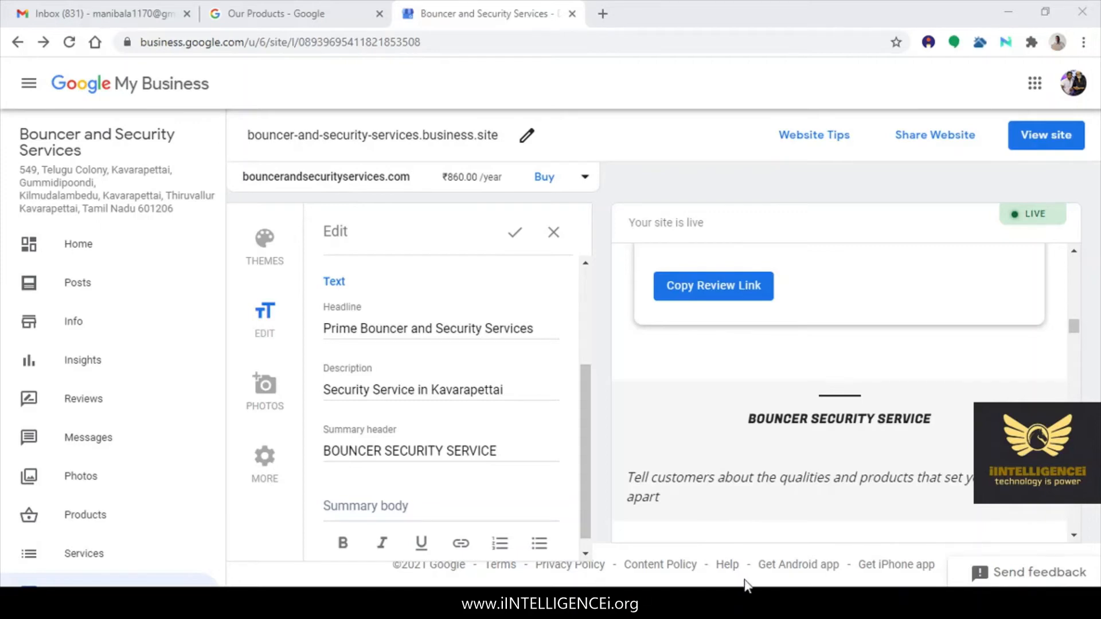
click(810, 539)
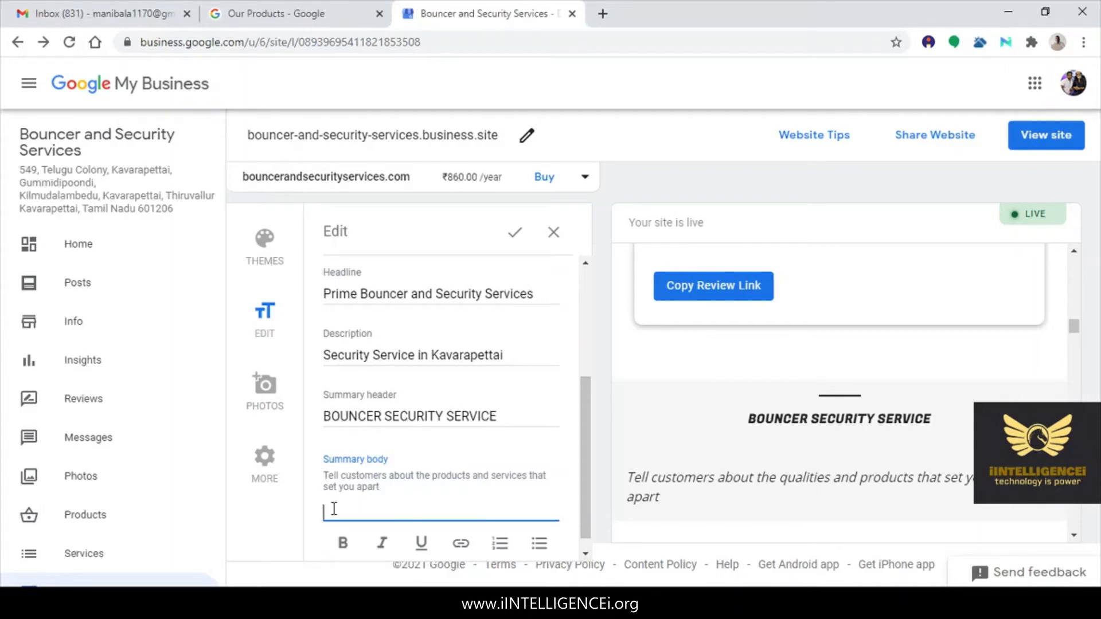
text(We can provide very decent and quality security personnel anywhere in India with a short notice of 10 hours. Before we hire bouncers, we verify them completely and thoroughly about their backgrounds. We deploy the best suitable people.)
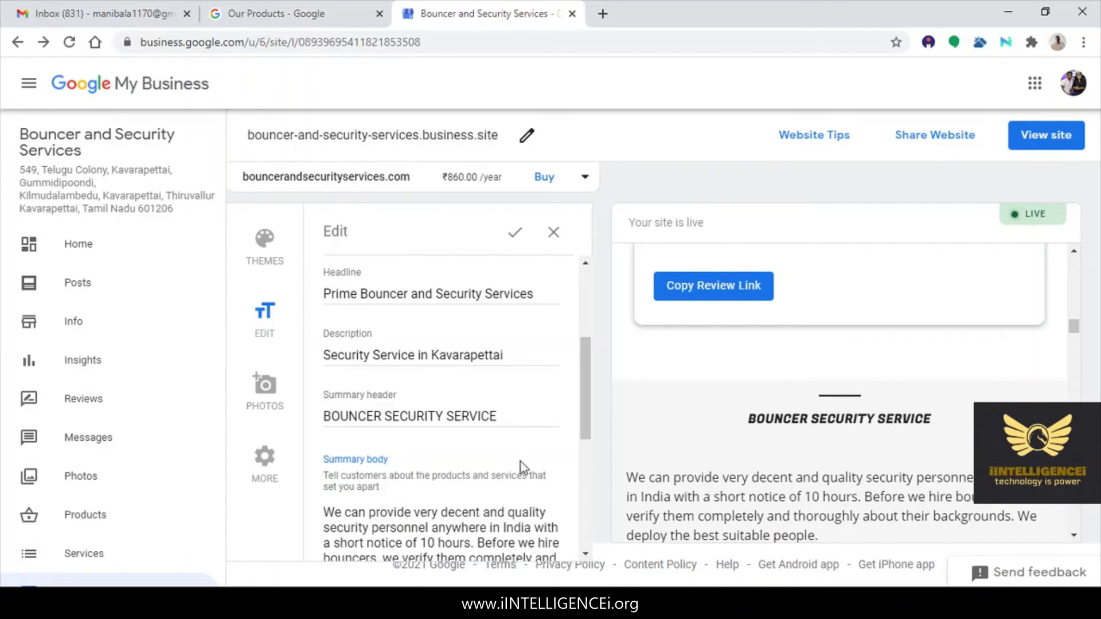
scroll(523, 467, down, 6)
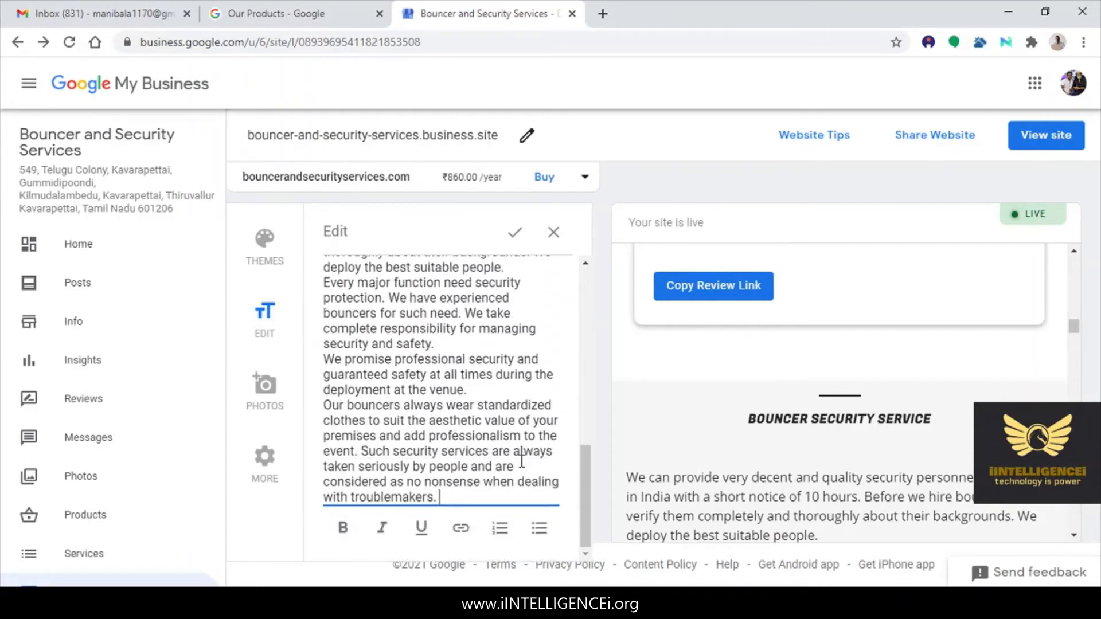
click(515, 235)
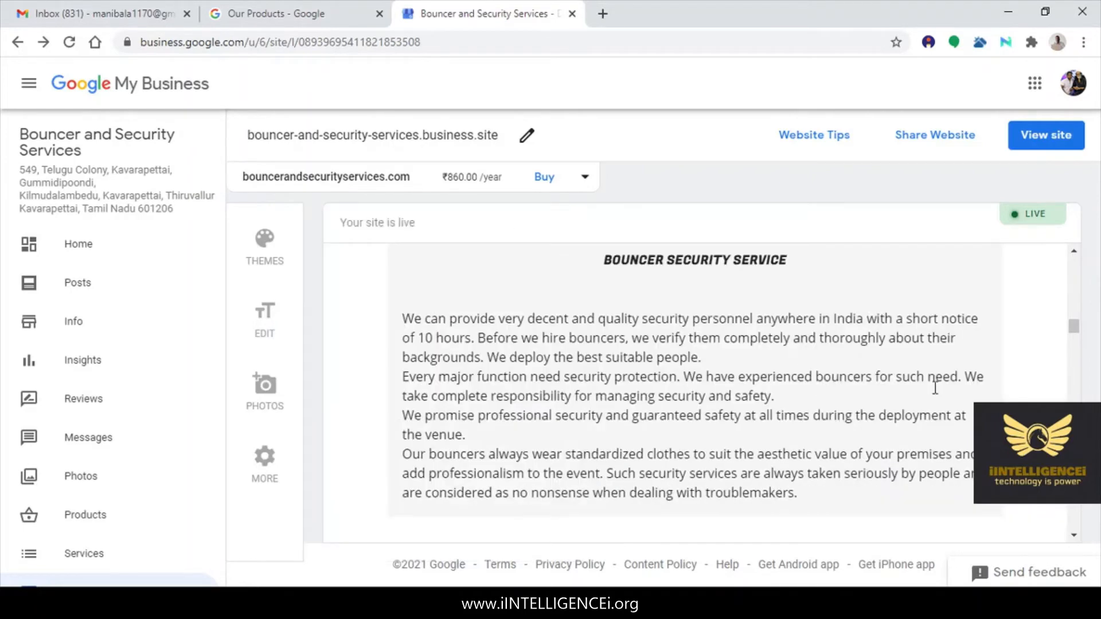
scroll(934, 384, down, 3)
scroll(935, 400, up, 2)
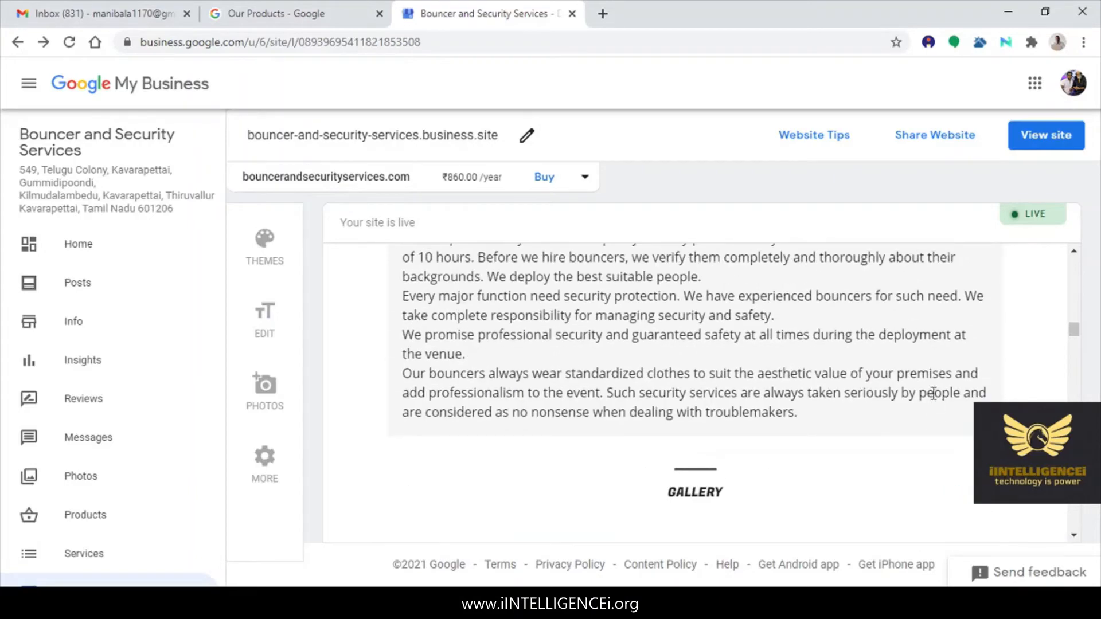
scroll(935, 399, down, 6)
scroll(935, 400, down, 10)
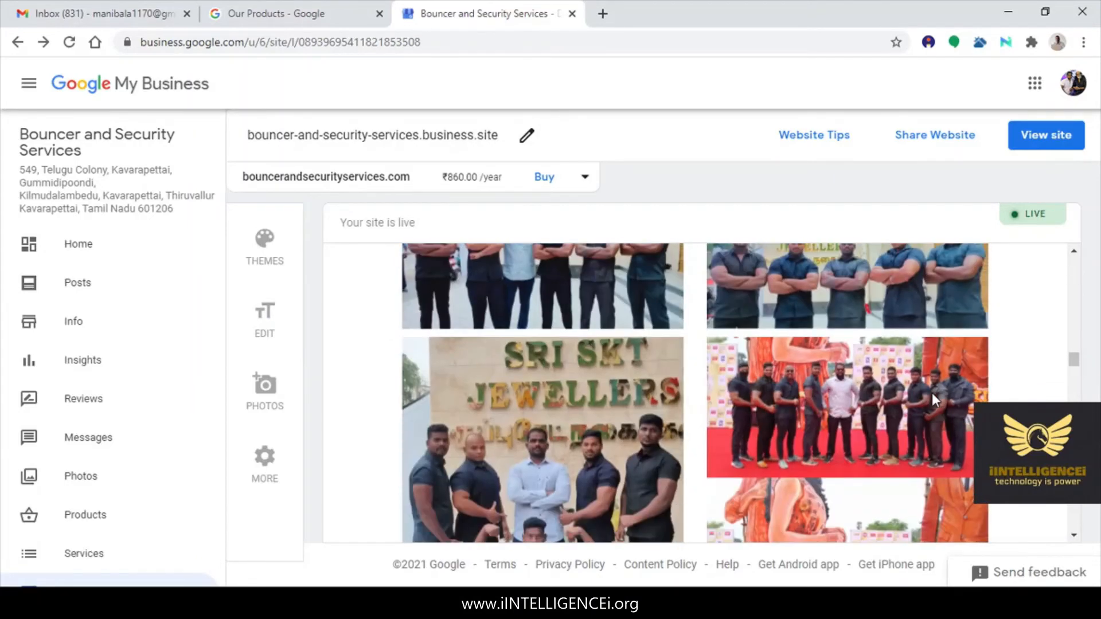
scroll(936, 400, up, 5)
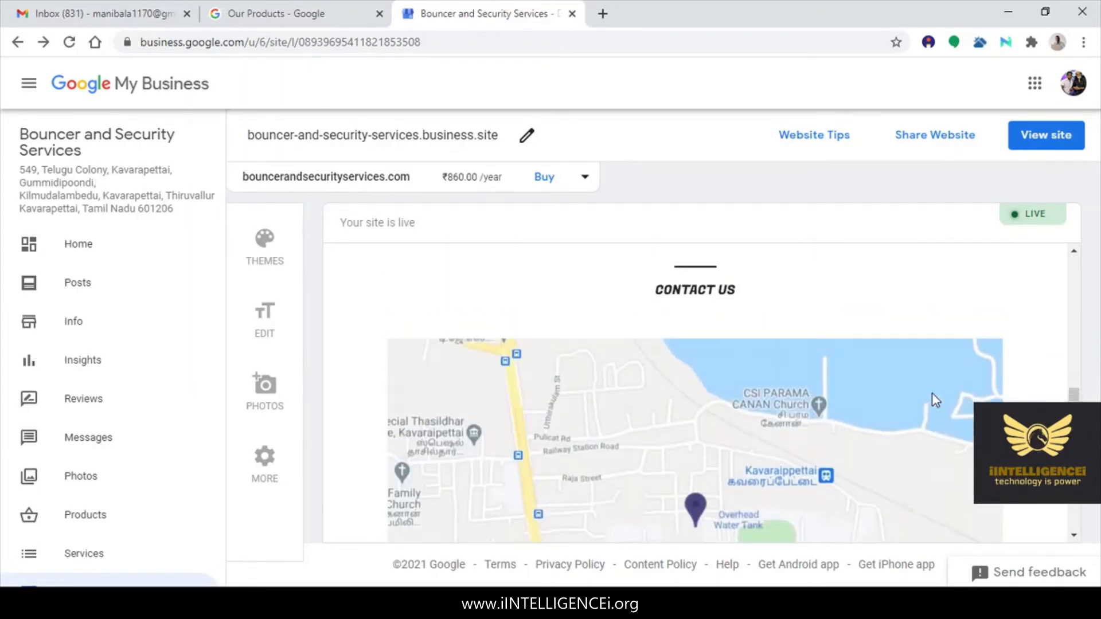
scroll(936, 400, down, 4)
scroll(936, 400, down, 3)
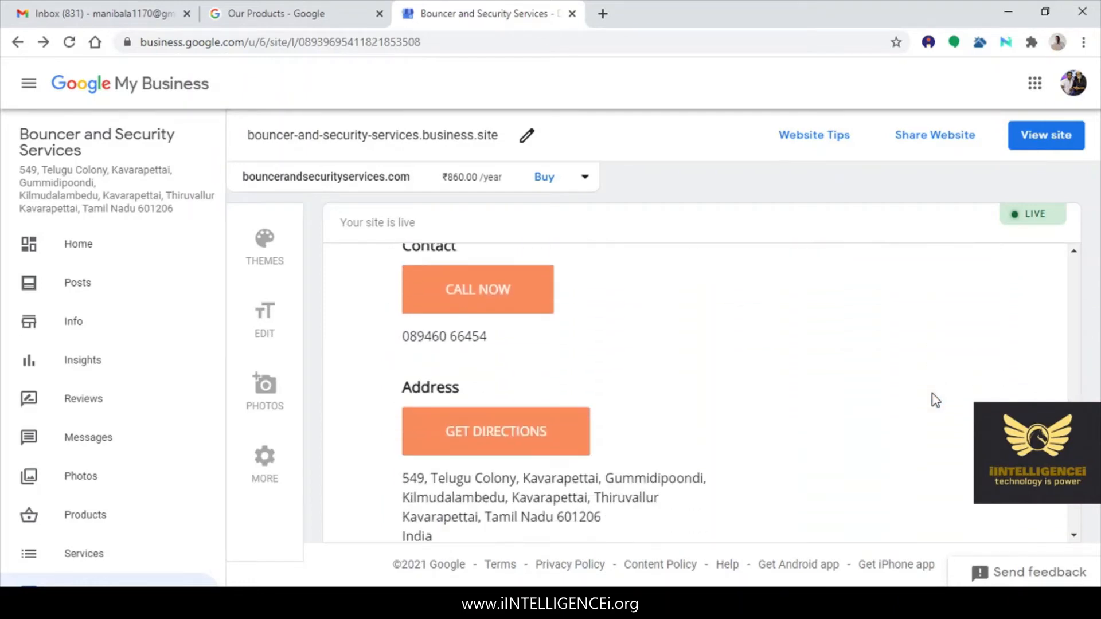
scroll(936, 399, up, 1)
scroll(936, 400, down, 3)
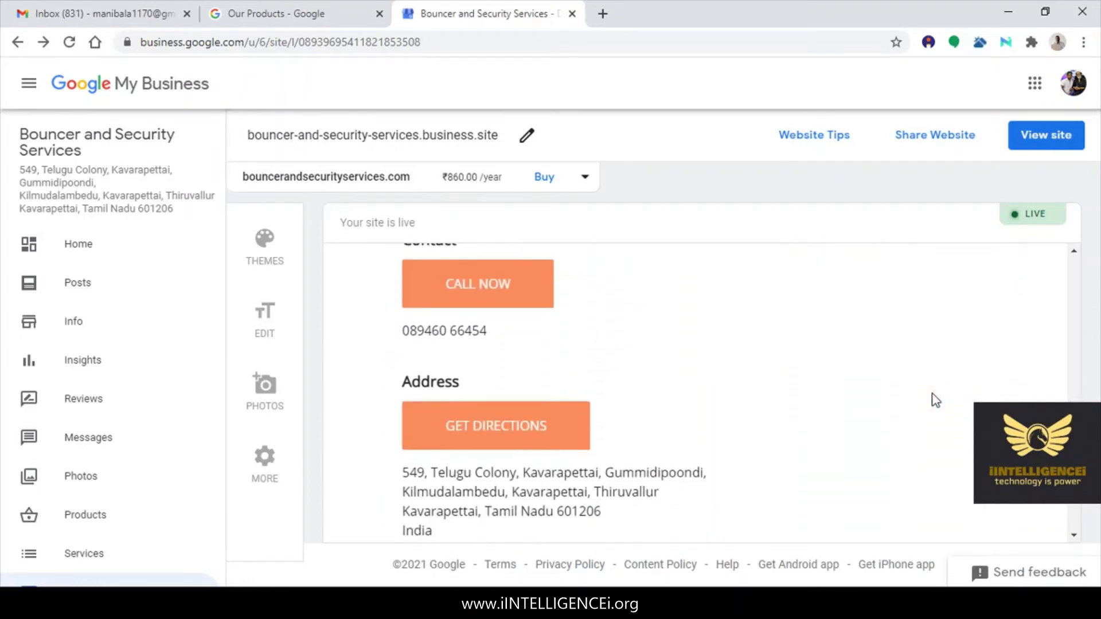
scroll(936, 399, down, 4)
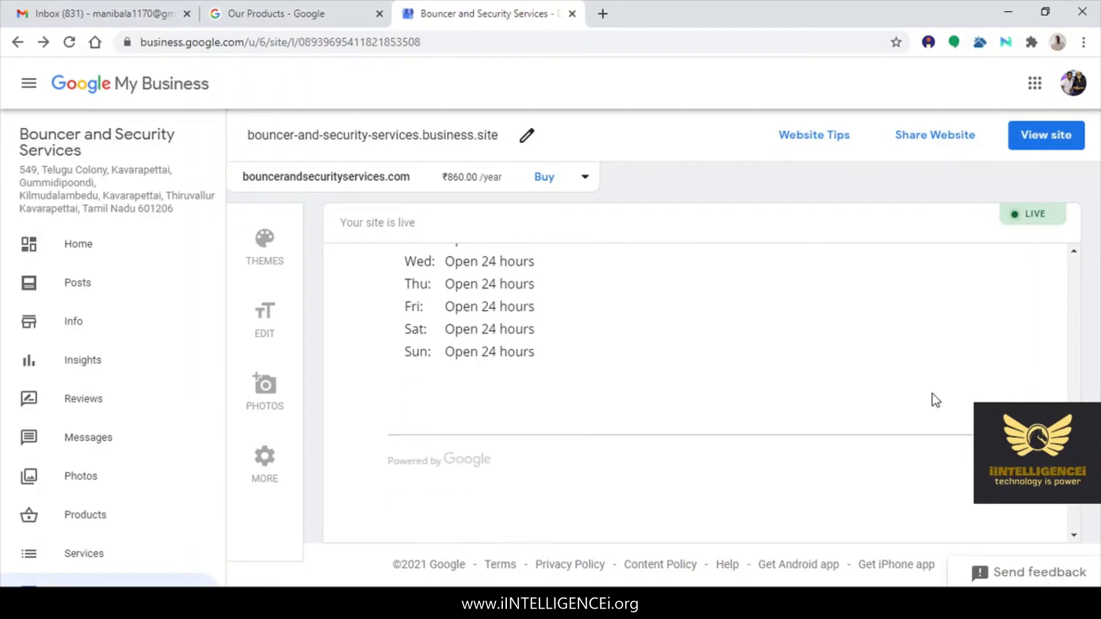
scroll(935, 400, up, 12)
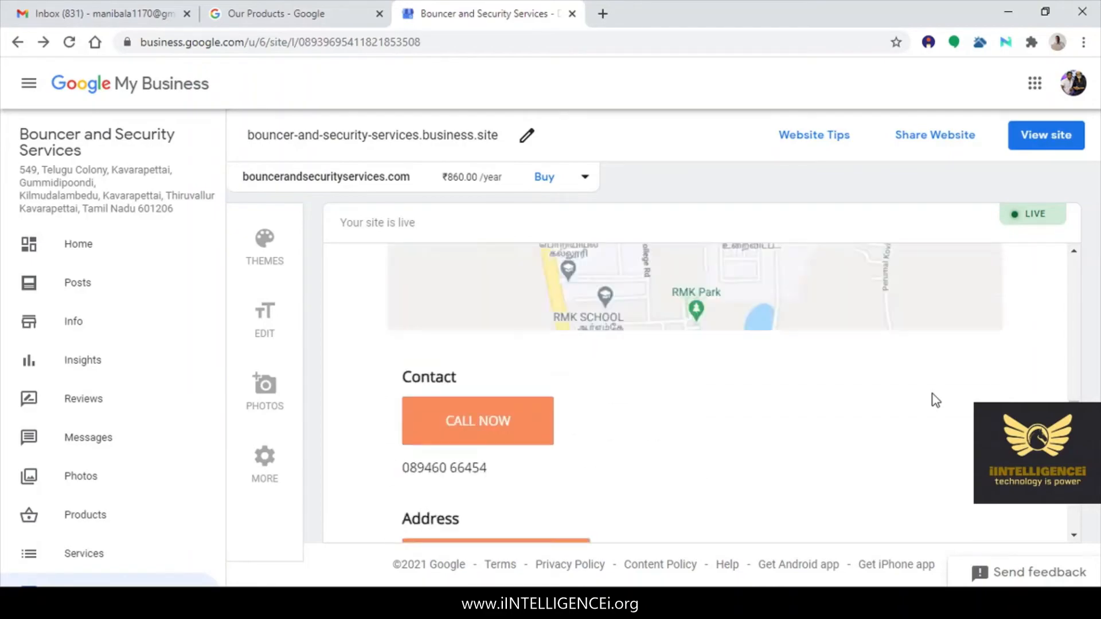
scroll(931, 394, up, 6)
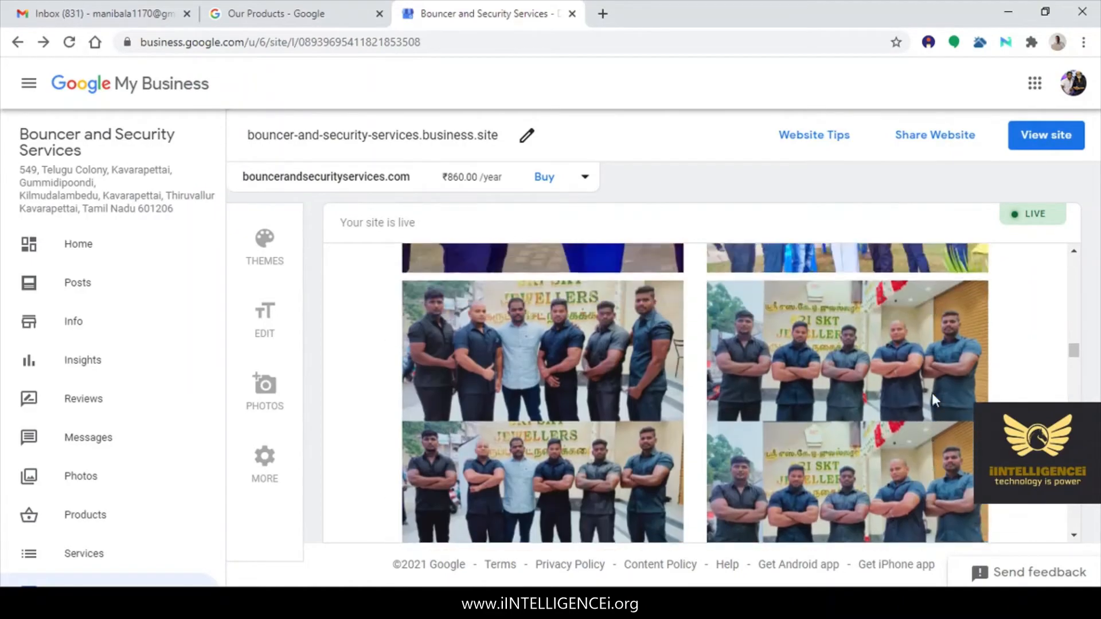
scroll(931, 393, up, 8)
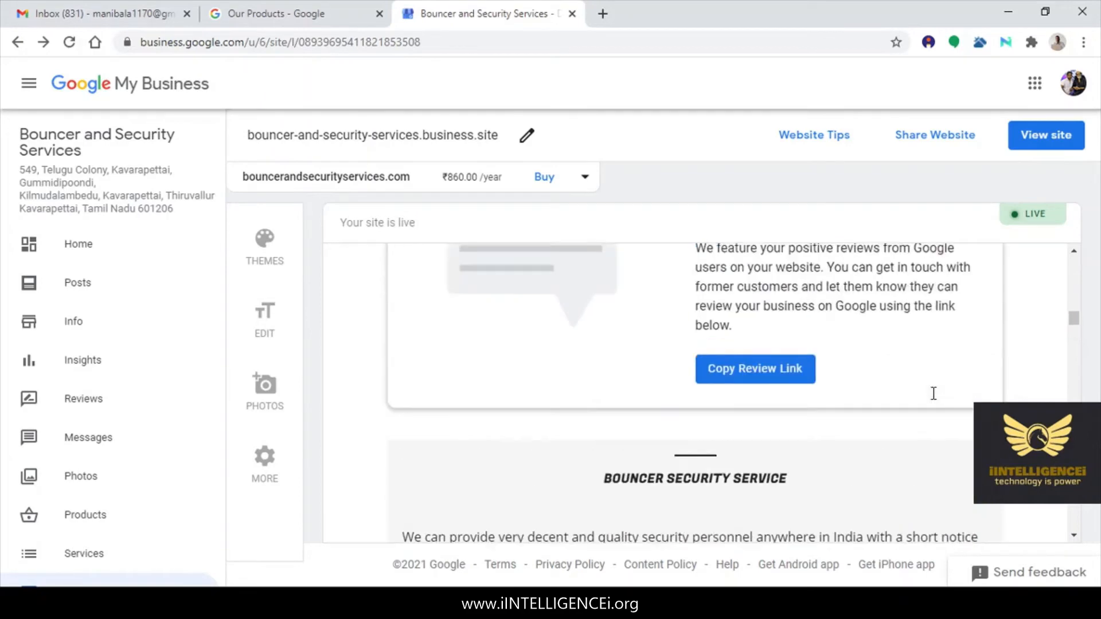
scroll(936, 401, up, 4)
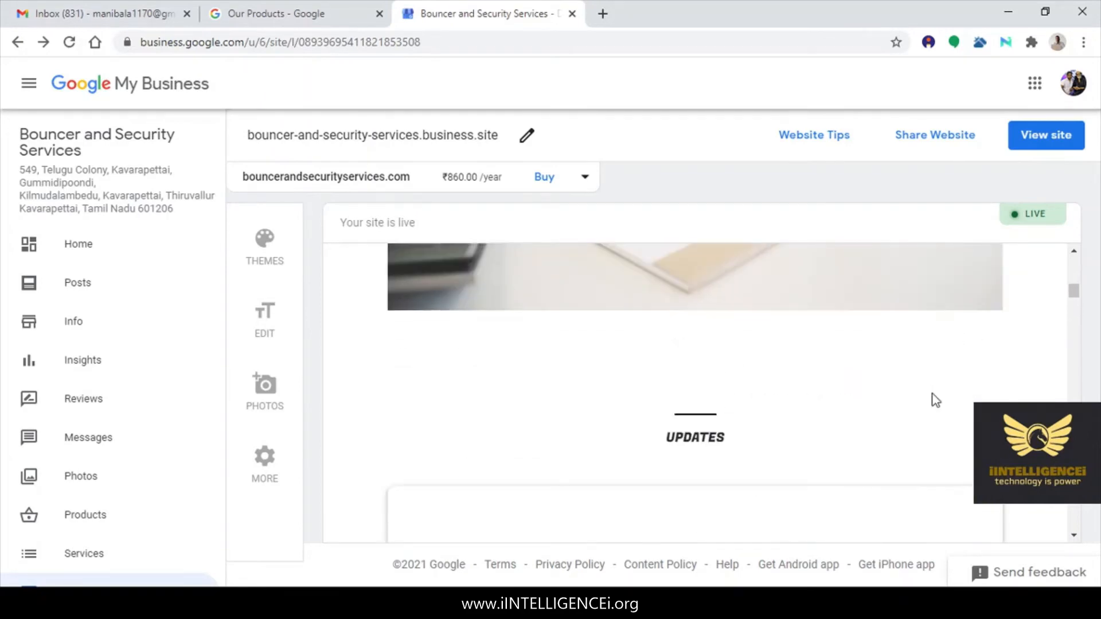
scroll(935, 396, down, 5)
scroll(933, 393, up, 1)
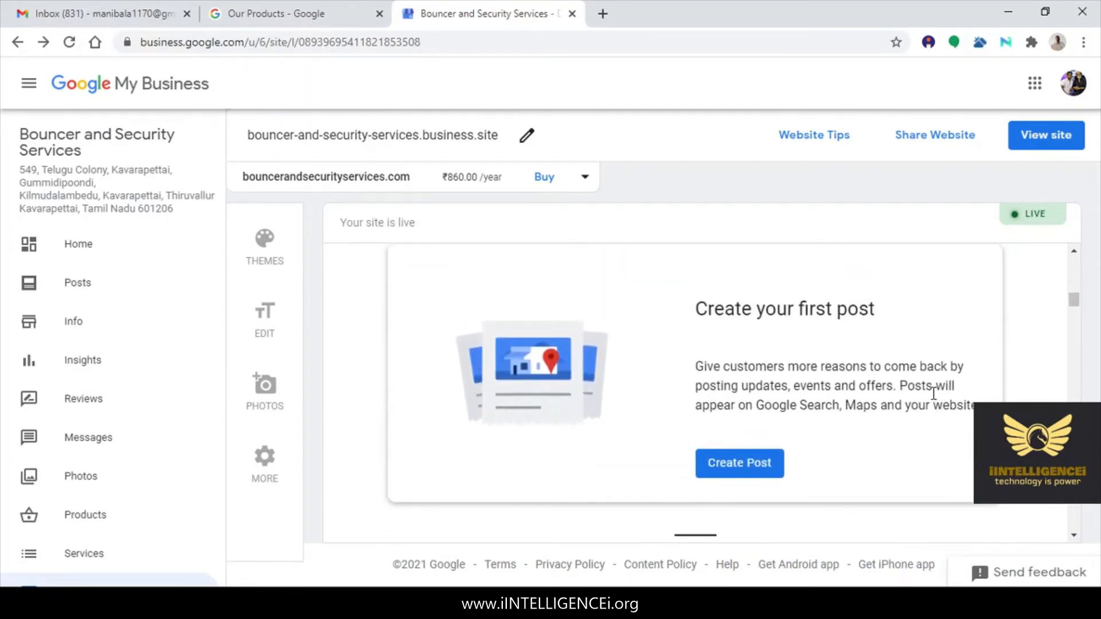
Step: Start a new post and choose the What's New post type
click(759, 464)
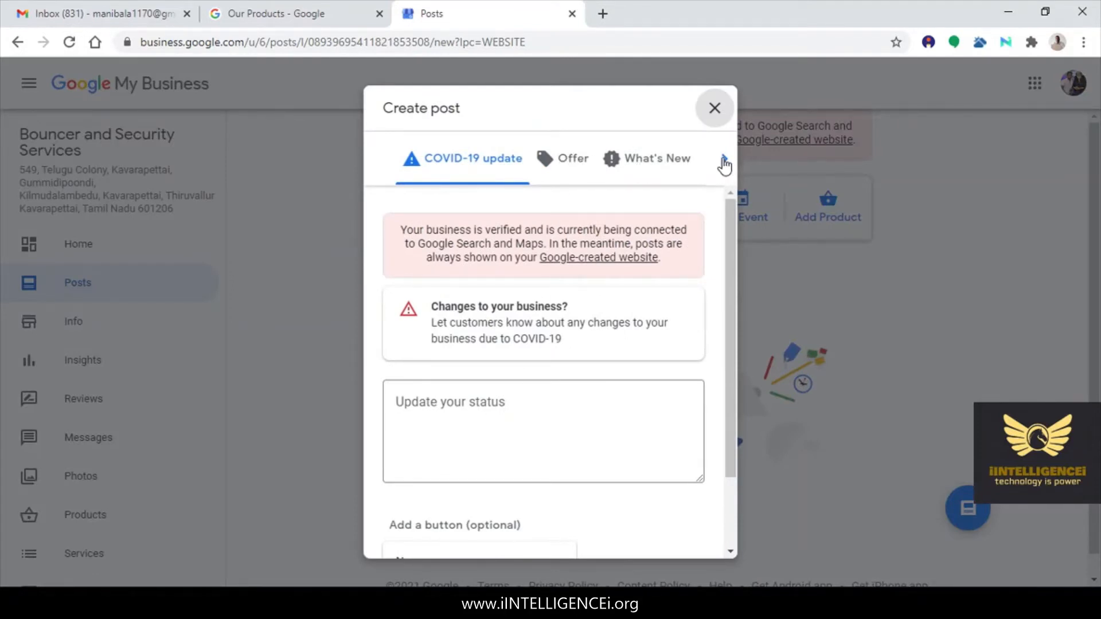
click(723, 160)
click(724, 163)
click(723, 163)
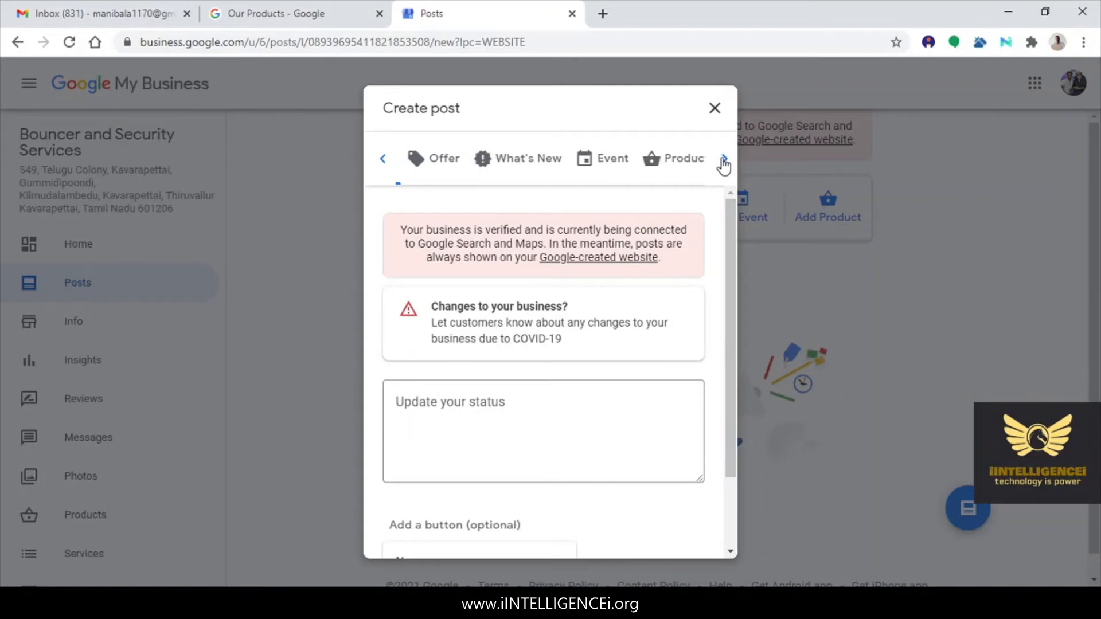
click(722, 164)
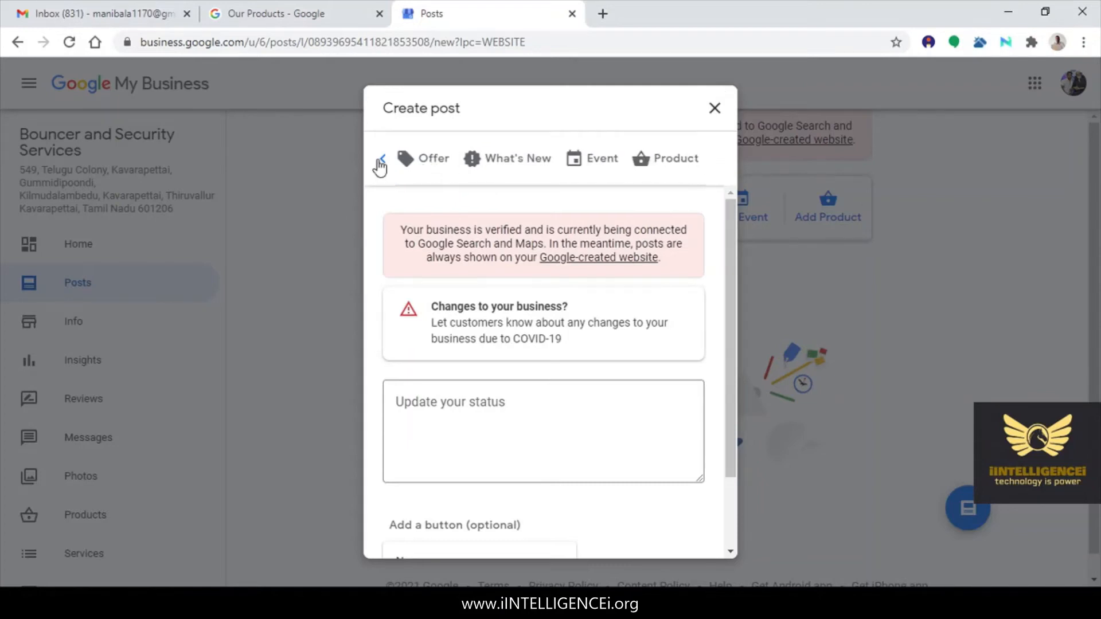
click(379, 161)
click(605, 170)
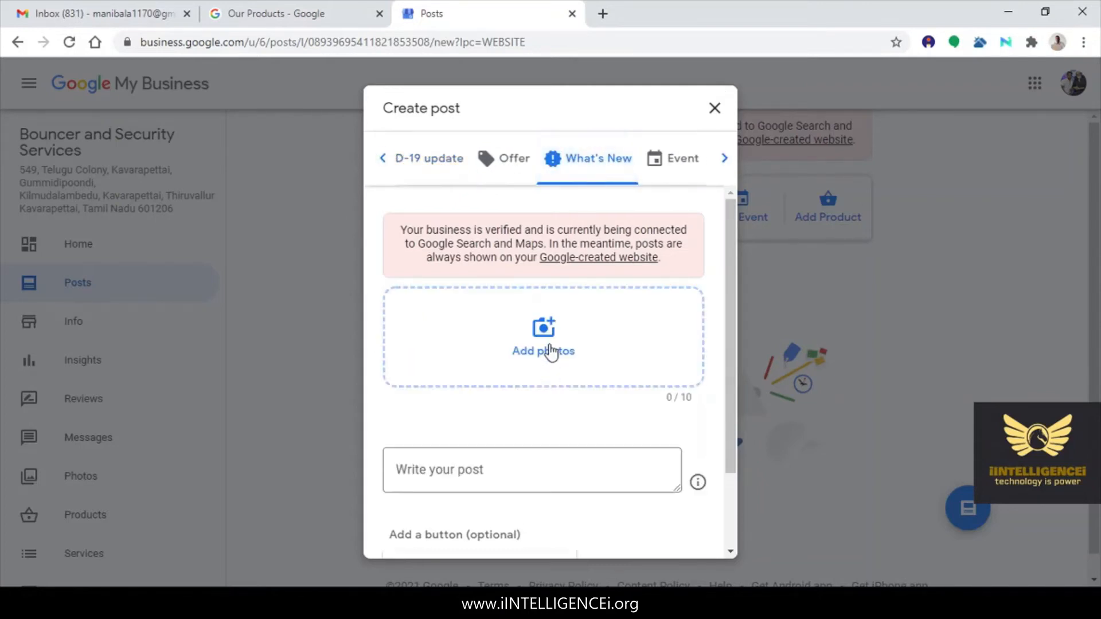
scroll(552, 347, down, 1)
scroll(553, 347, down, 1)
scroll(553, 320, up, 2)
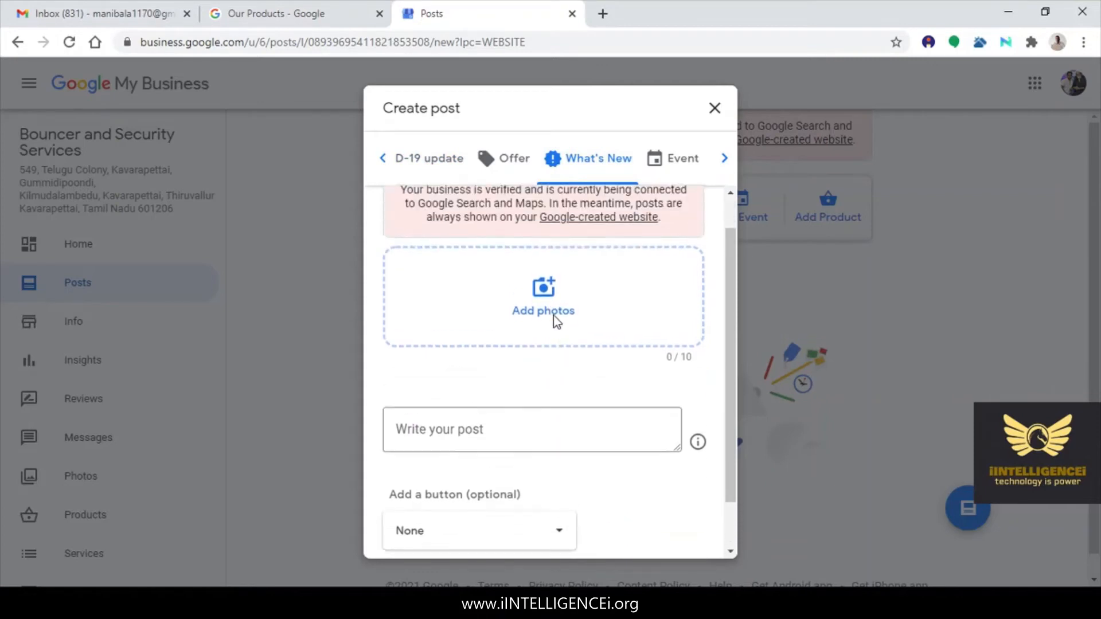
Step: Upload five security team photos from the computer to the post
click(552, 316)
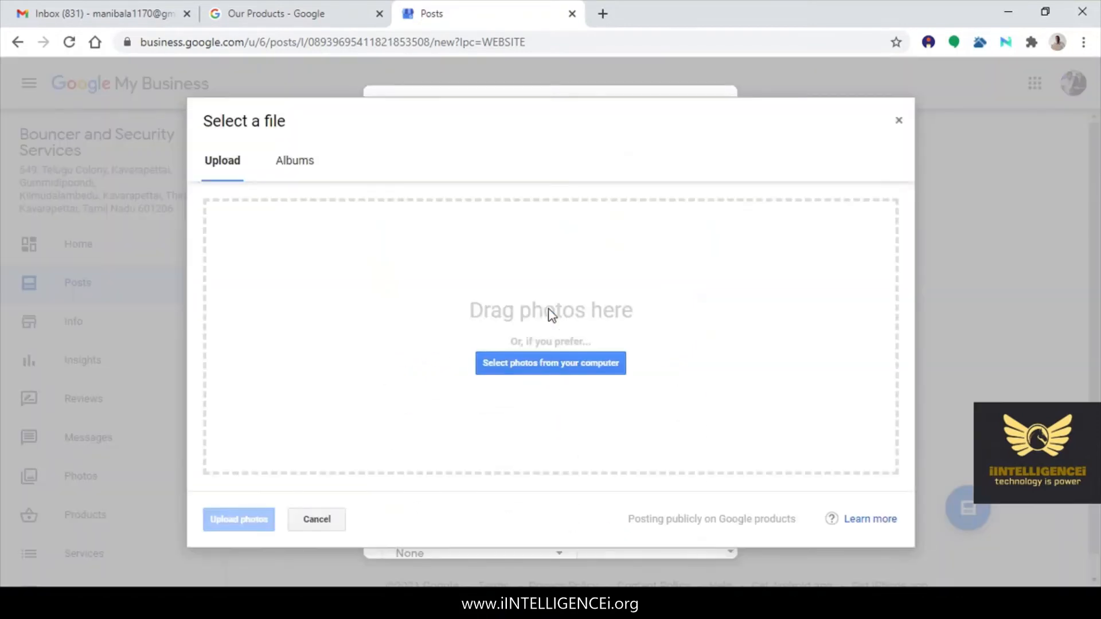
click(537, 363)
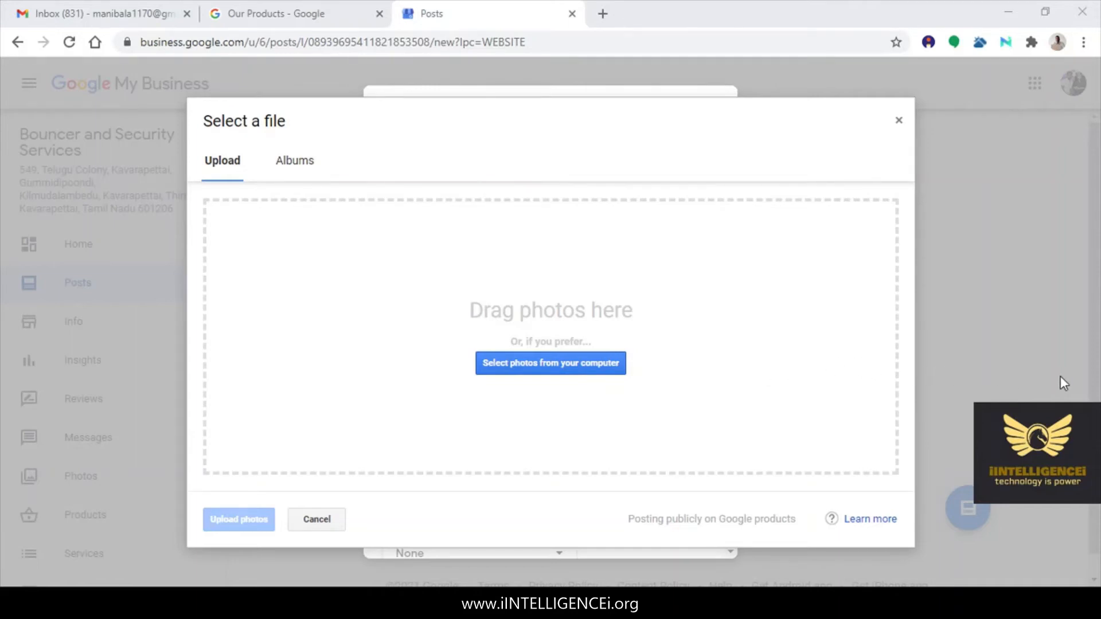
click(969, 561)
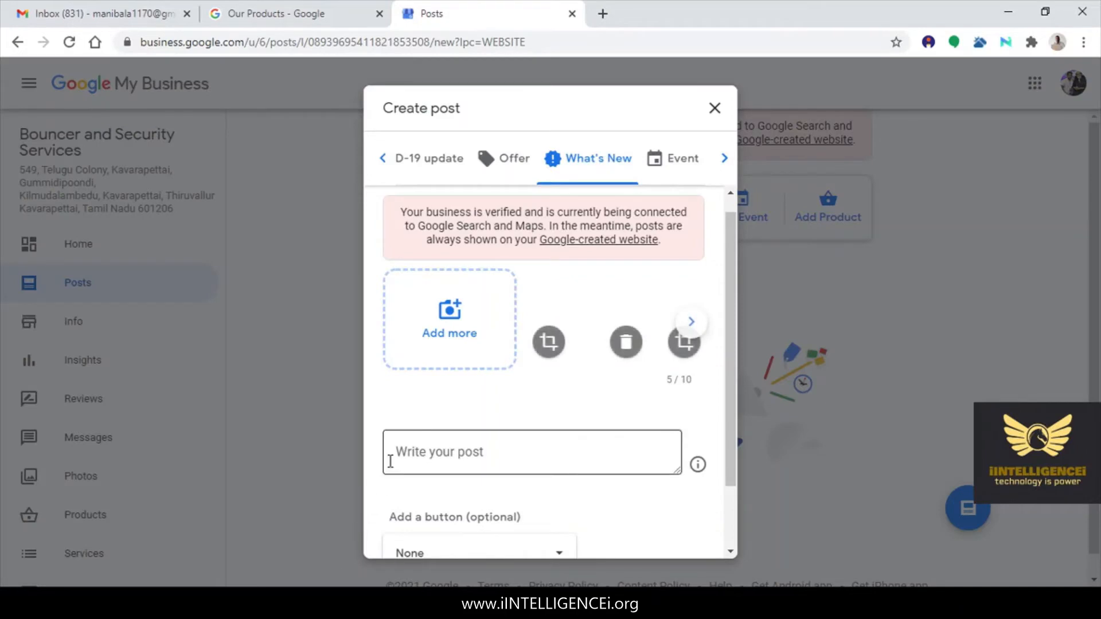
Step: Paste the post text beginning 'We can provide very decent and quality'
click(473, 452)
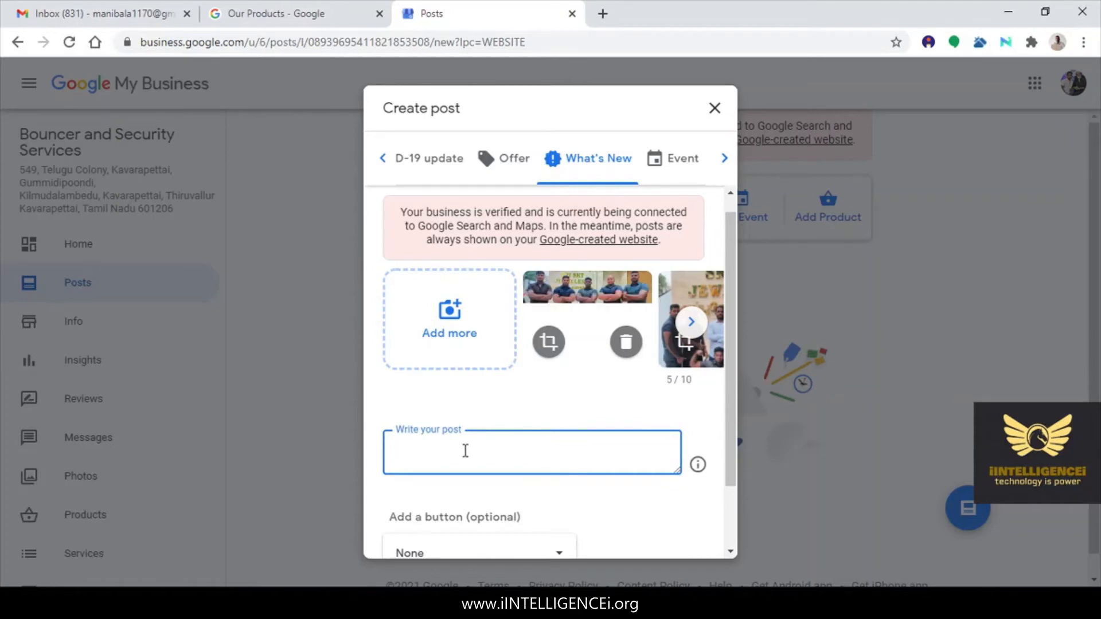
key(ctrl+v)
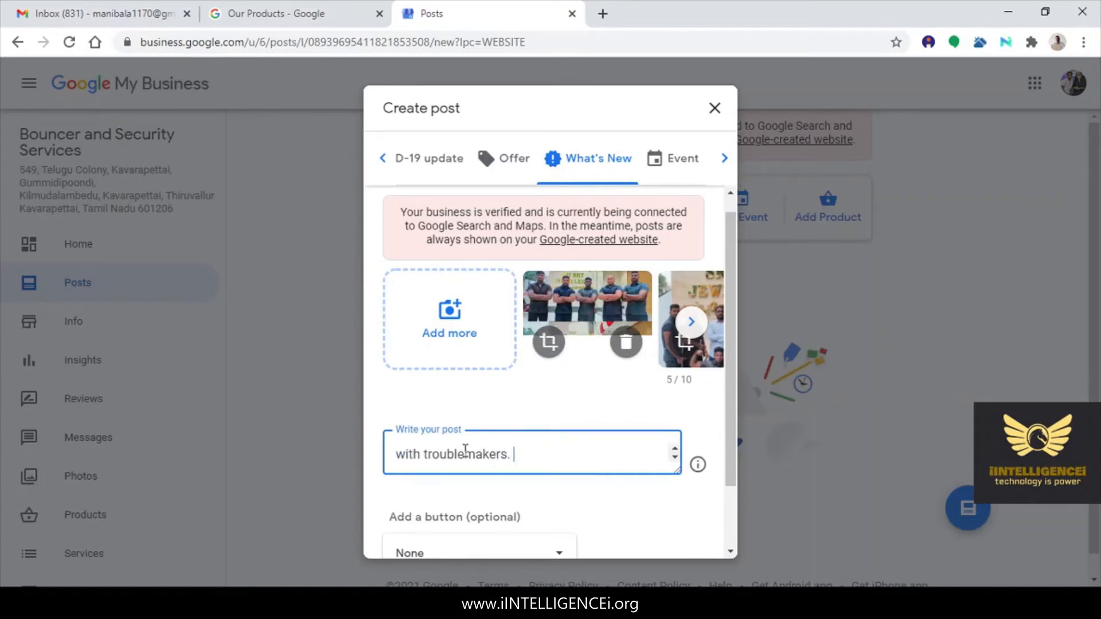
scroll(465, 450, up, 5)
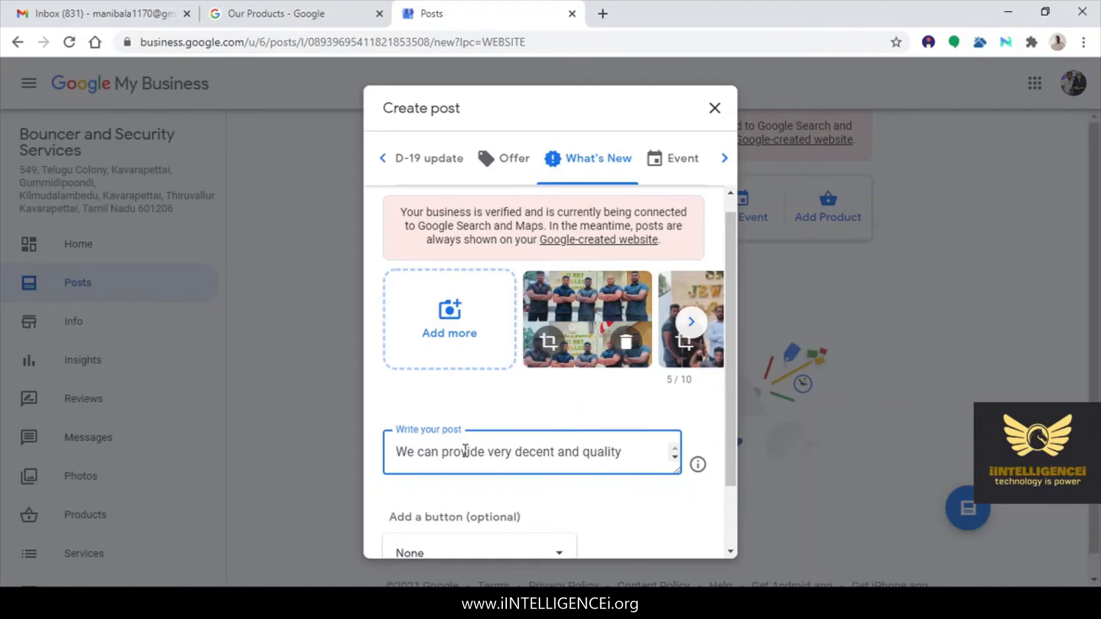
scroll(610, 501, down, 3)
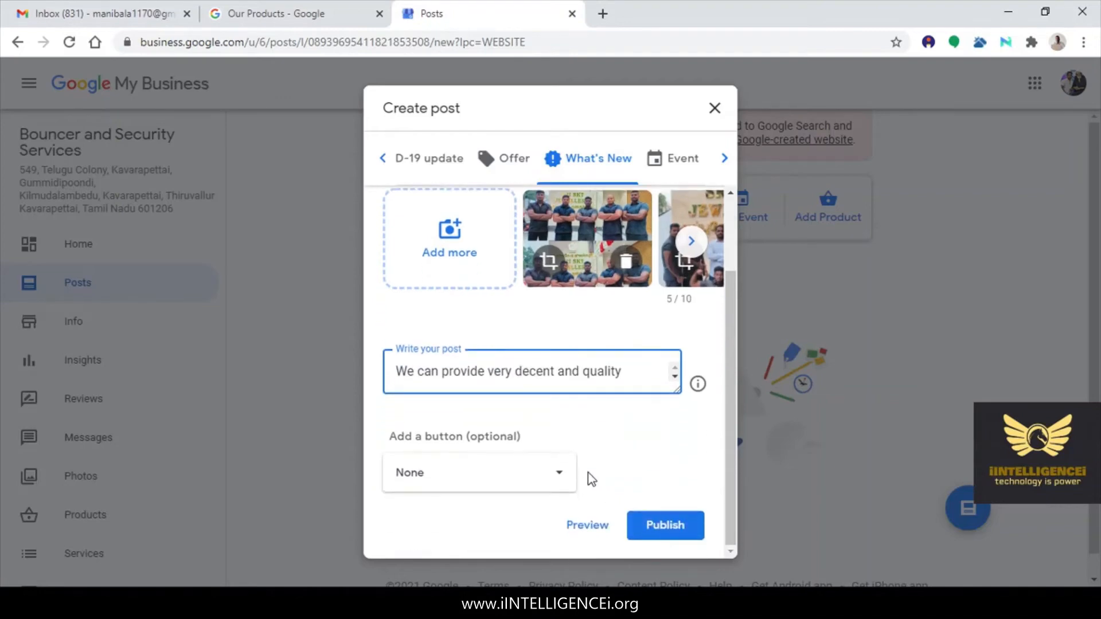
Step: Choose Book as the post's optional button and check its link field
click(552, 481)
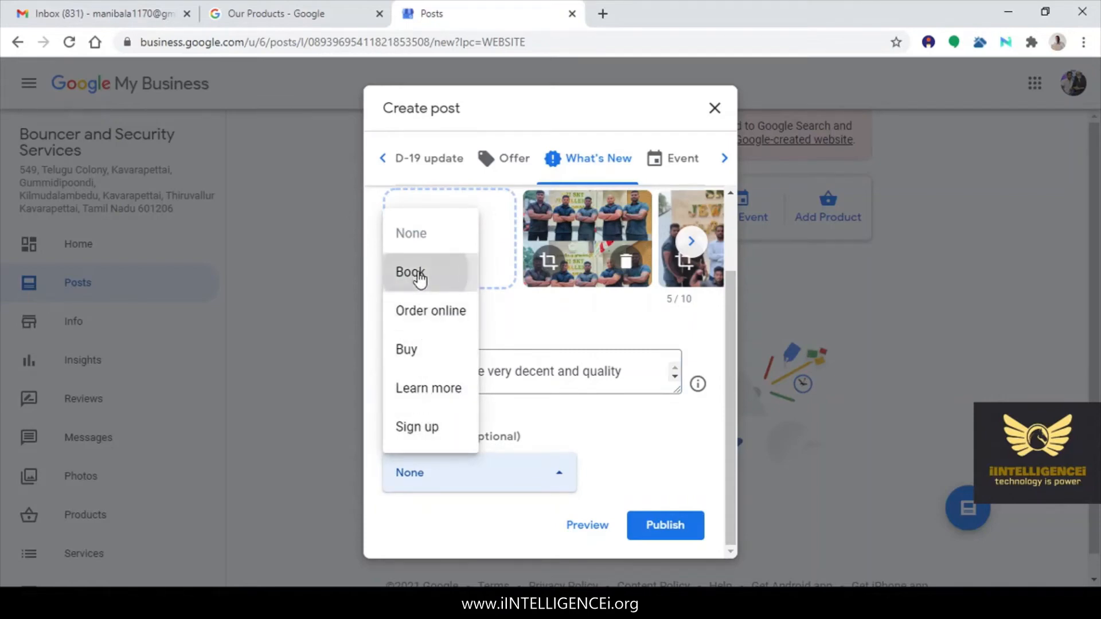
click(417, 273)
scroll(636, 470, down, 2)
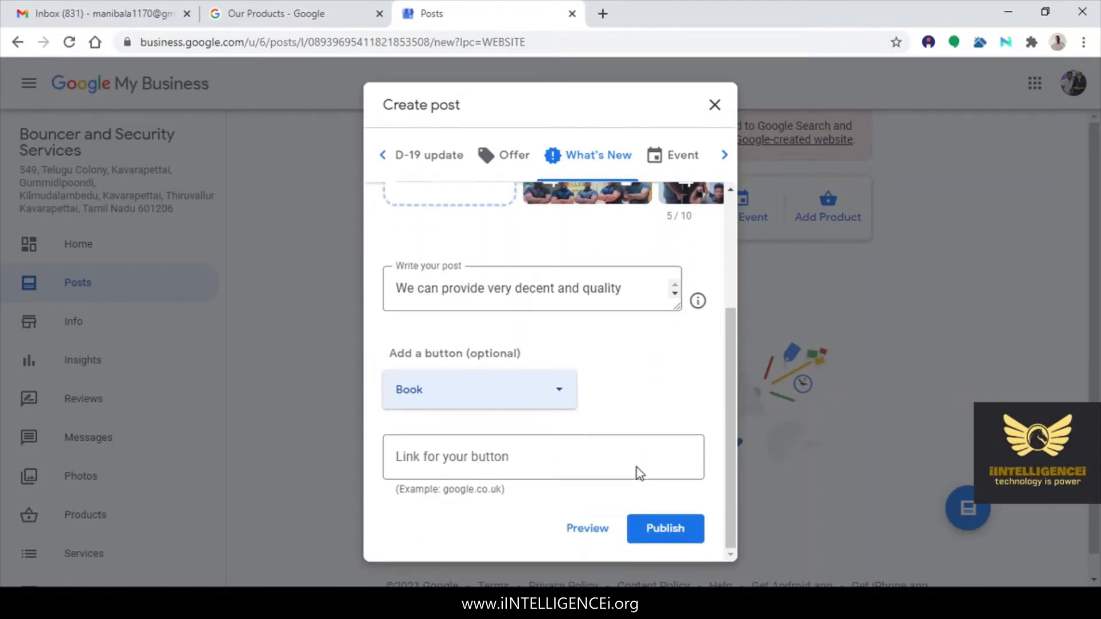
click(435, 459)
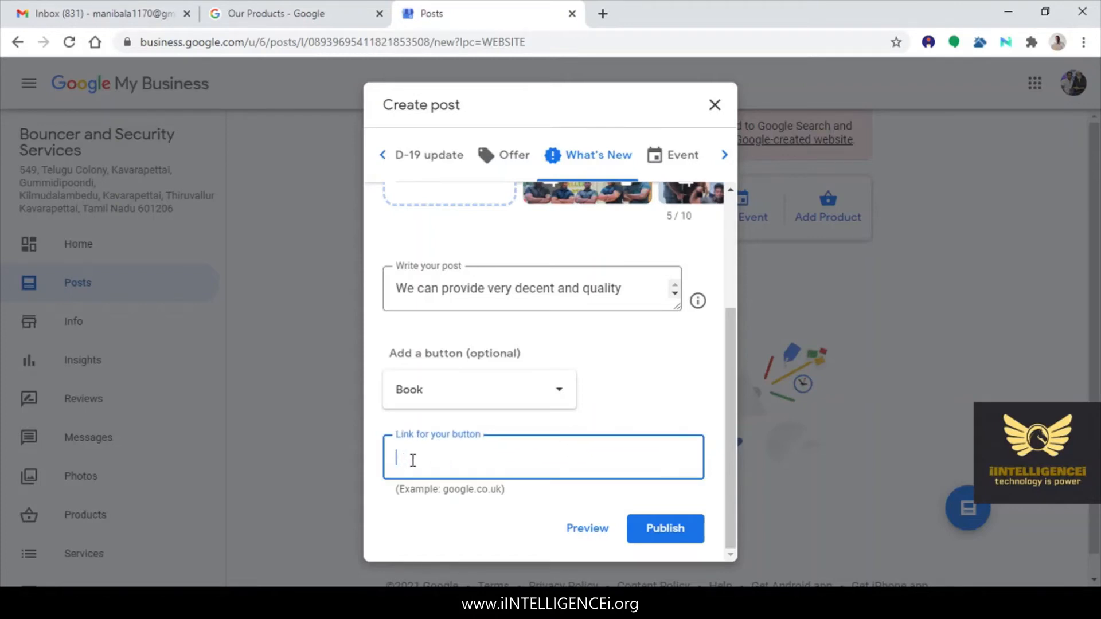
click(692, 408)
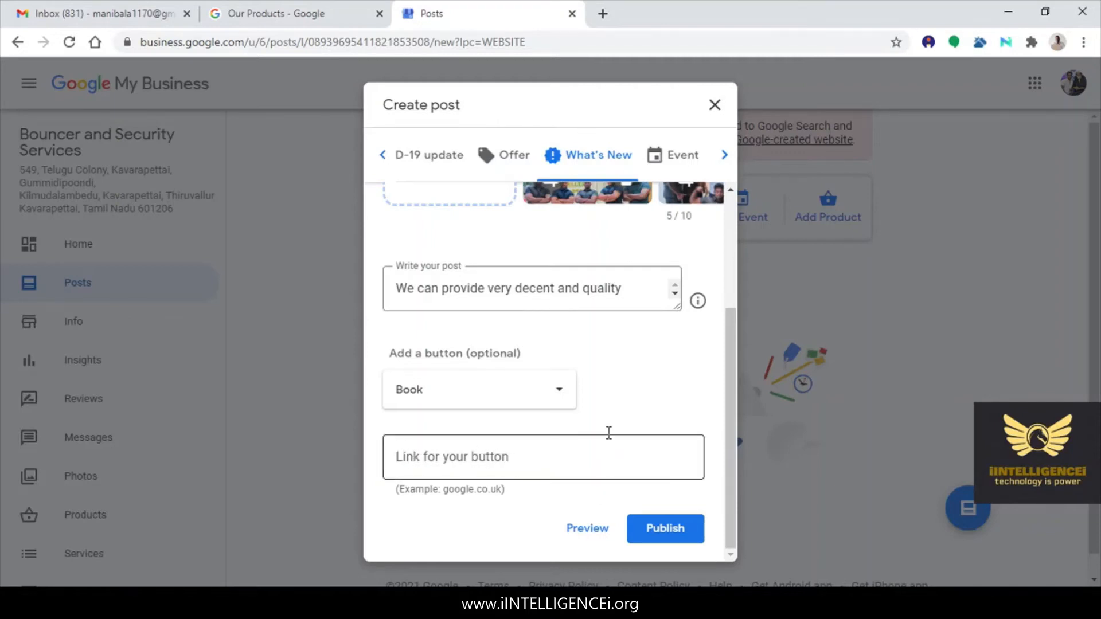
scroll(640, 398, up, 4)
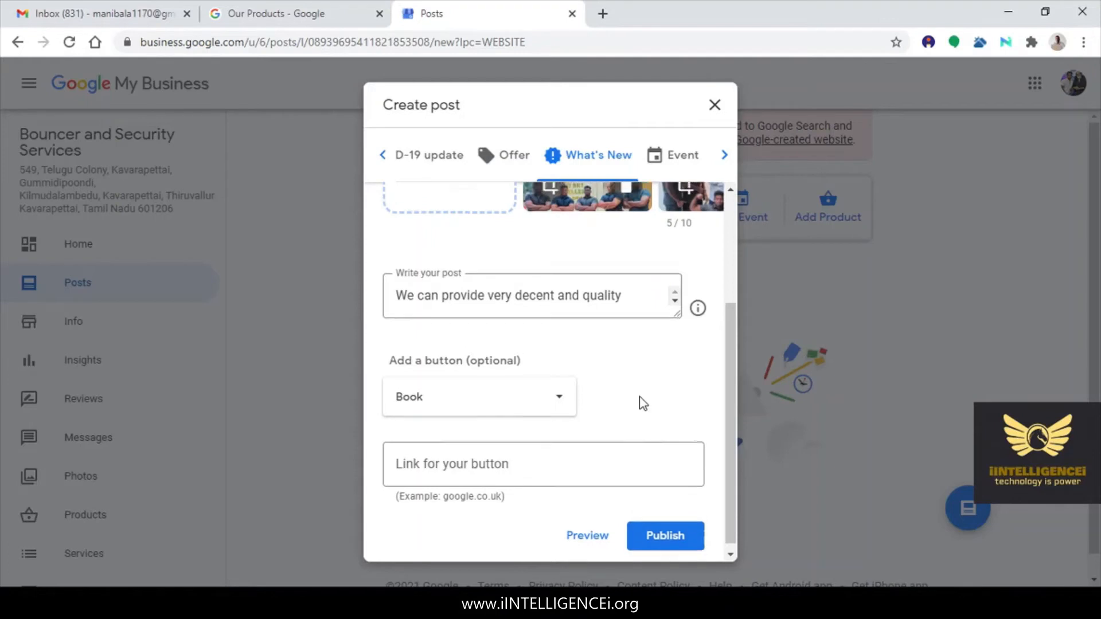
scroll(640, 402, up, 1)
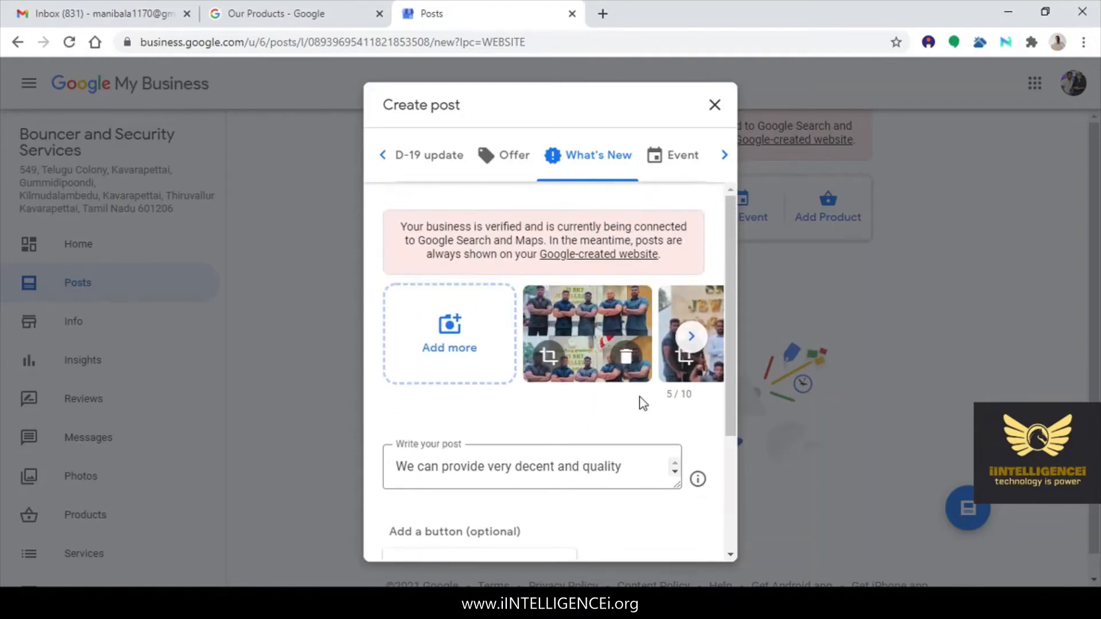
scroll(638, 397, down, 3)
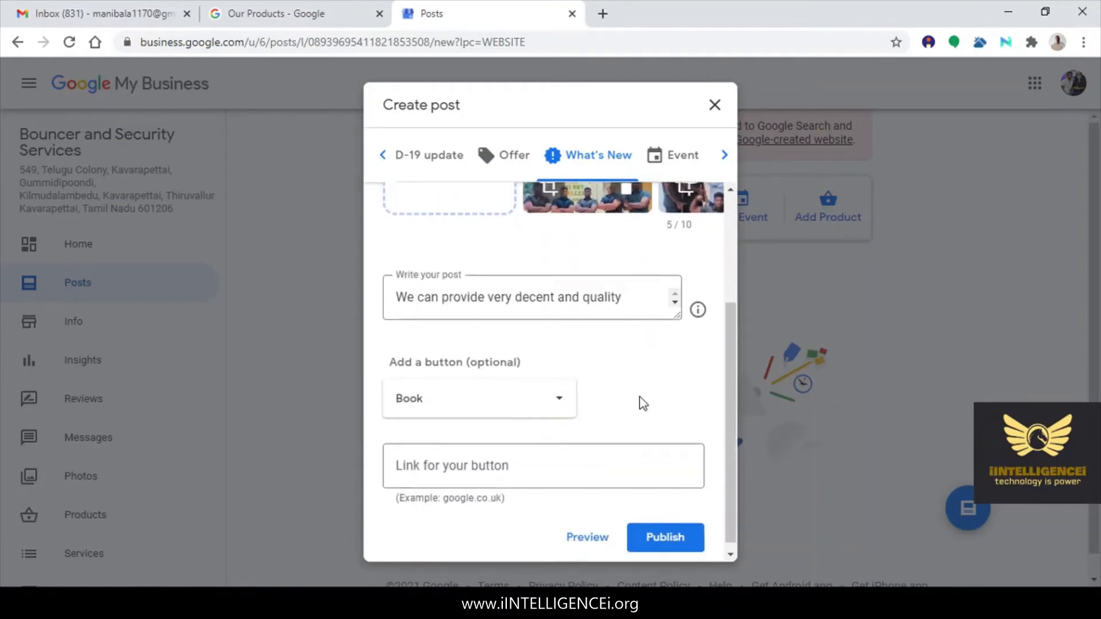
click(664, 528)
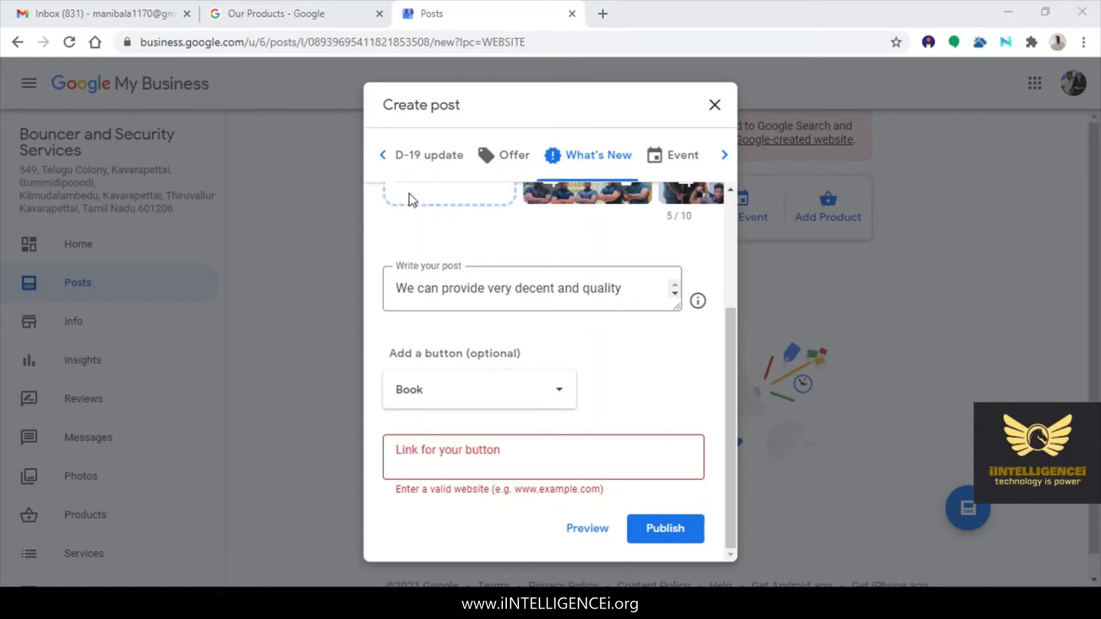
click(1014, 12)
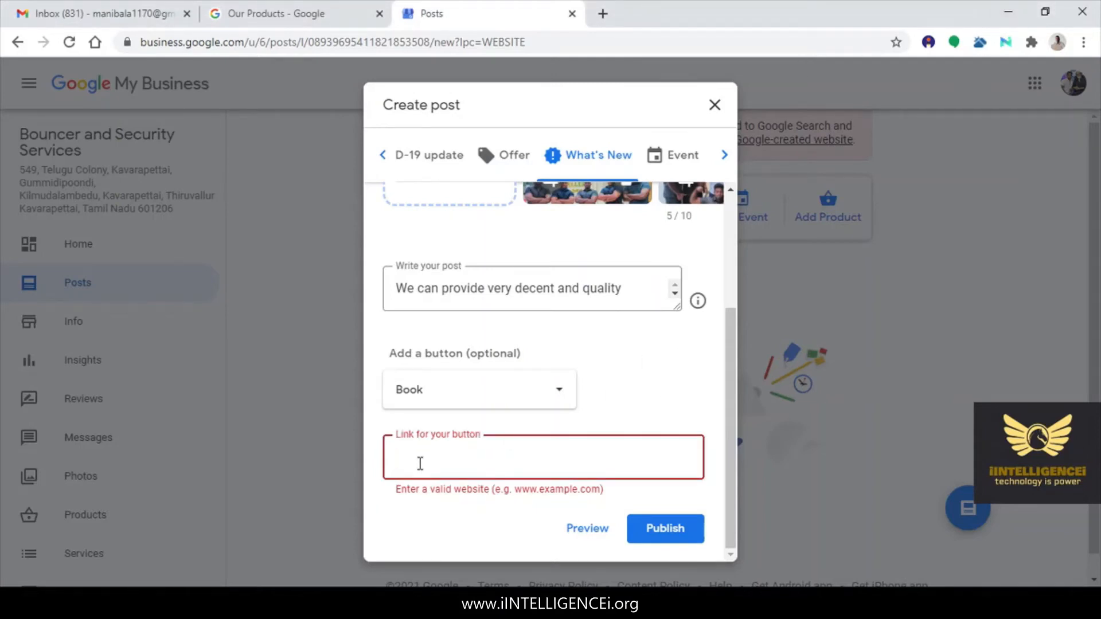
text(https:)
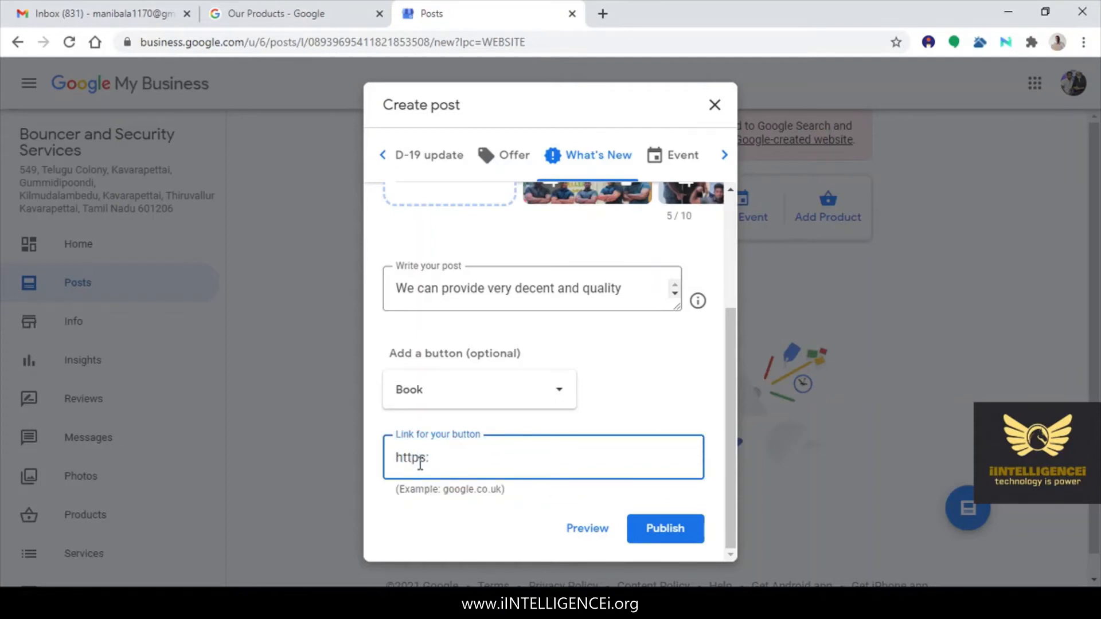
text(//www.iINTELLIGENCE)
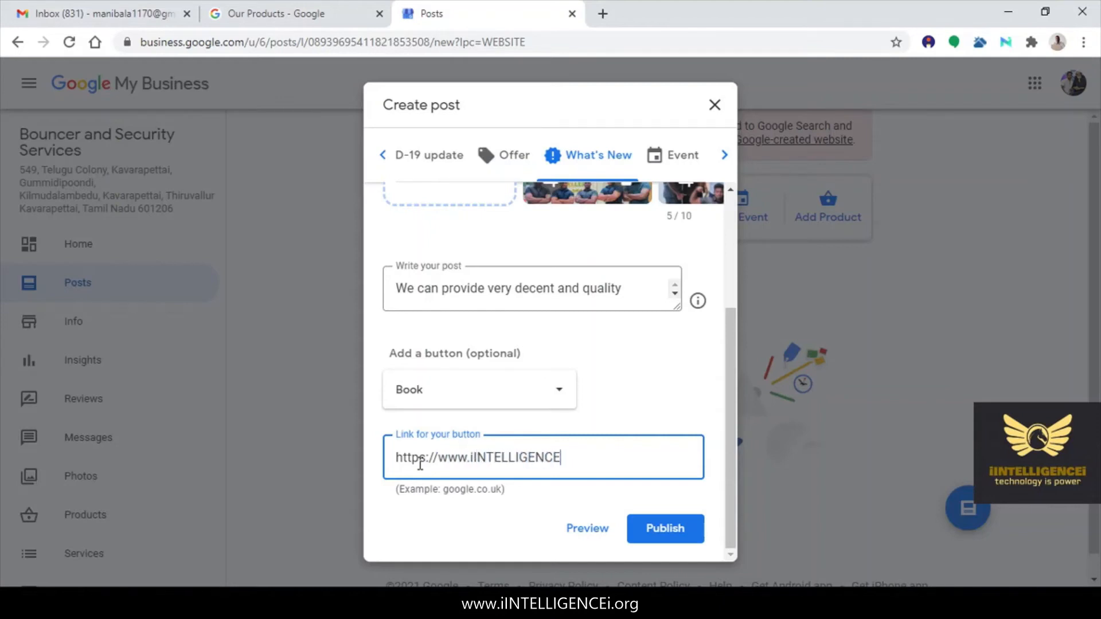
text(i.org)
click(661, 531)
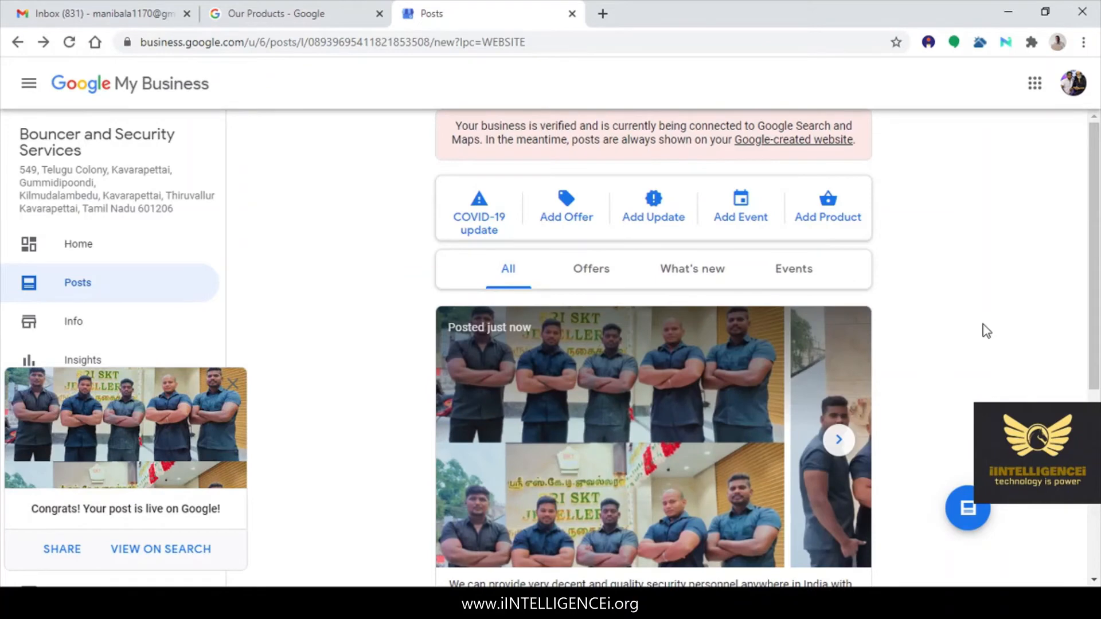
Step: View the Bouncer and Security Services listing on Google Search from the Congrats card
scroll(986, 330, down, 5)
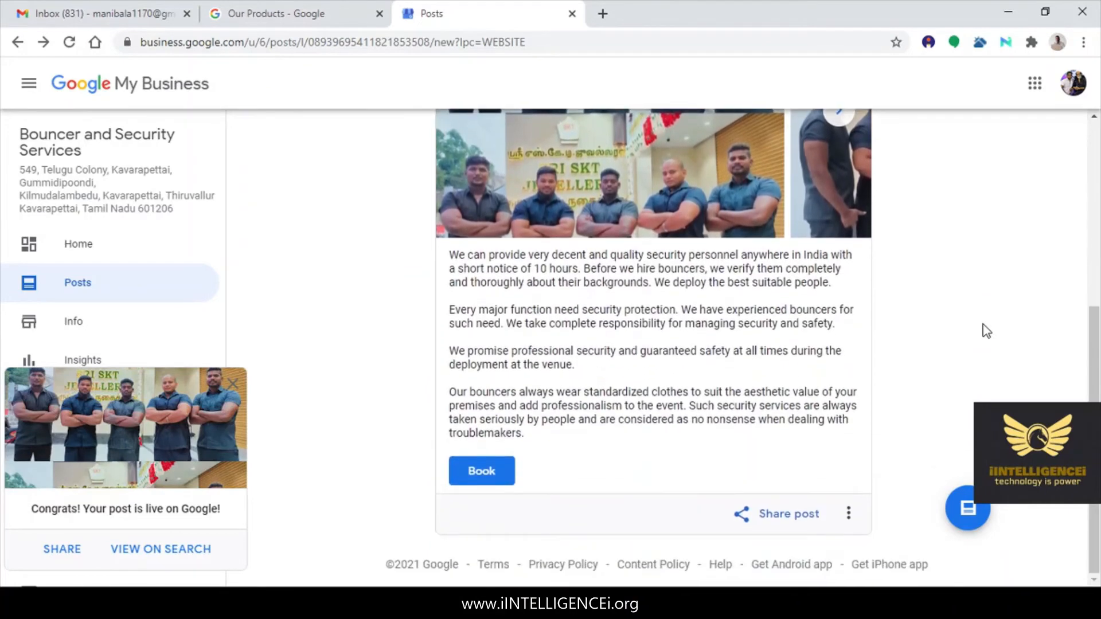
click(148, 550)
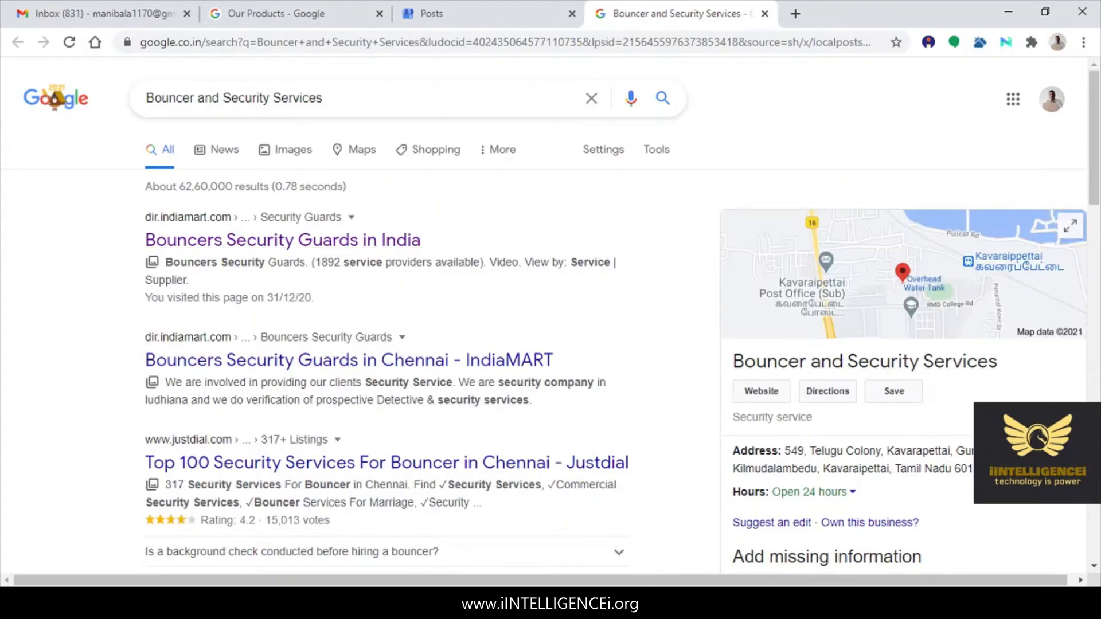
Step: Review the business's knowledge panel in the search results, then close that search tab
scroll(973, 251, down, 5)
scroll(974, 251, up, 4)
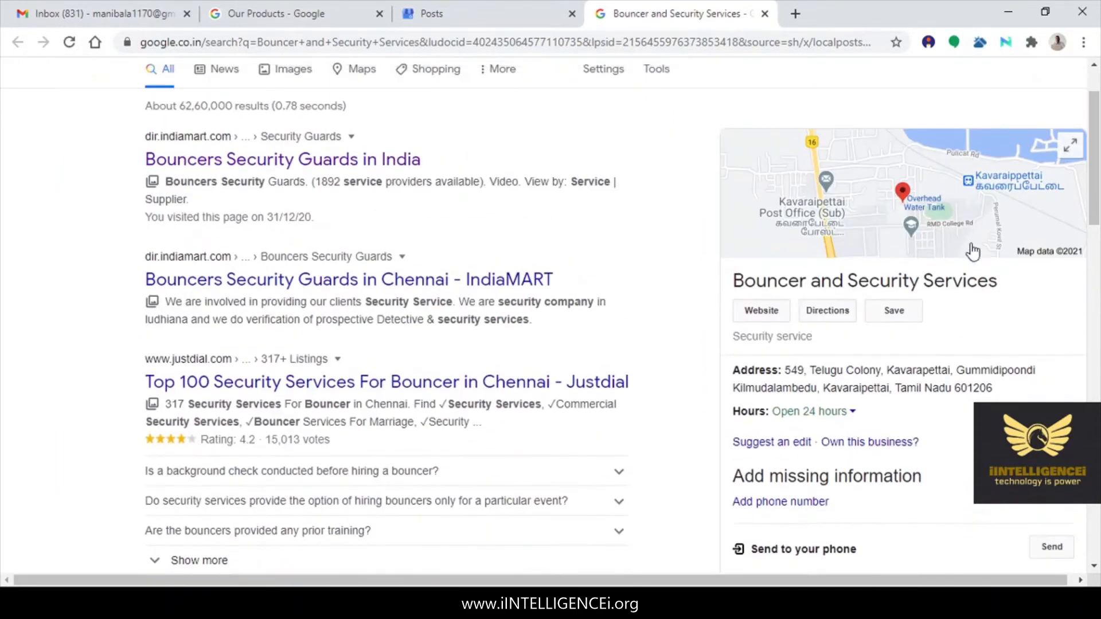
scroll(991, 374, down, 5)
scroll(991, 374, up, 7)
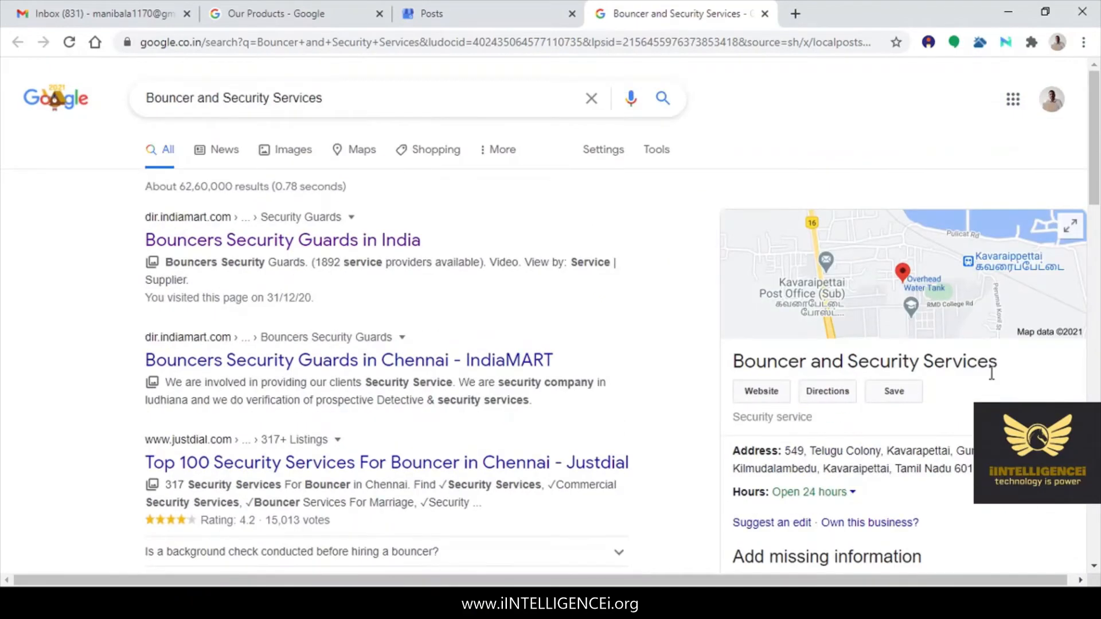
click(764, 13)
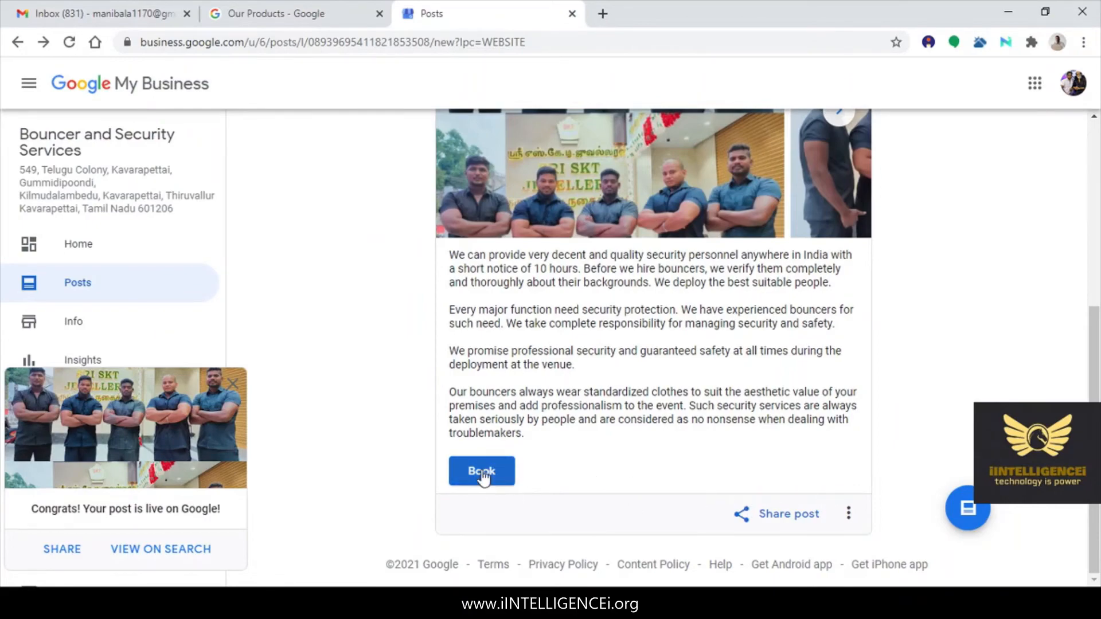
Step: Open the Home dashboard from the sidebar and scroll the sidebar toward Website
scroll(649, 363, up, 4)
scroll(649, 364, up, 2)
scroll(649, 364, down, 6)
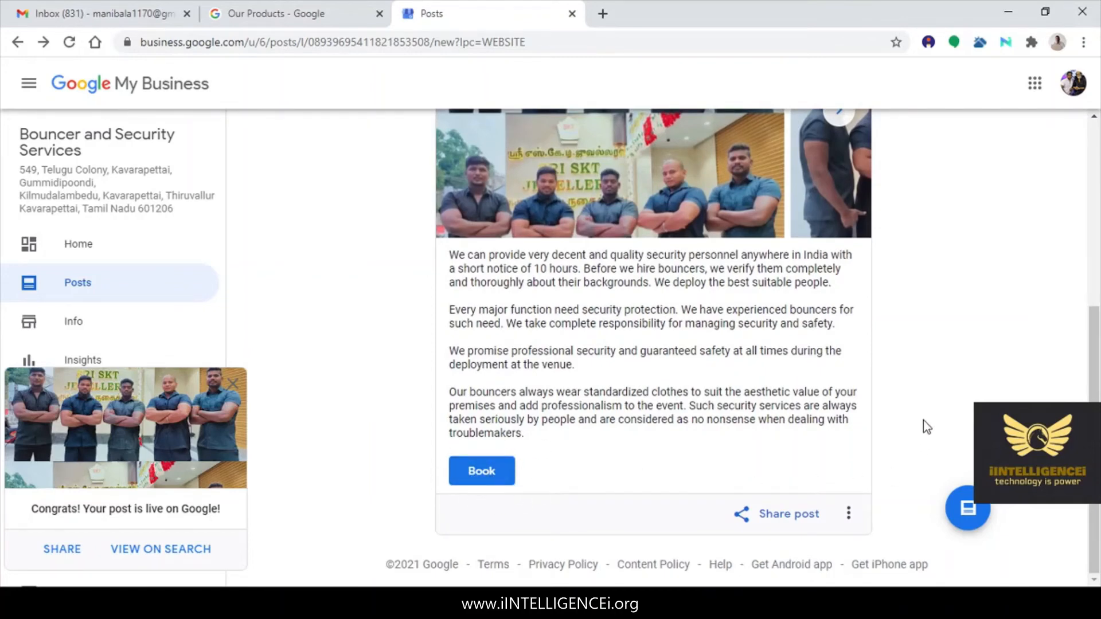
scroll(923, 421, up, 5)
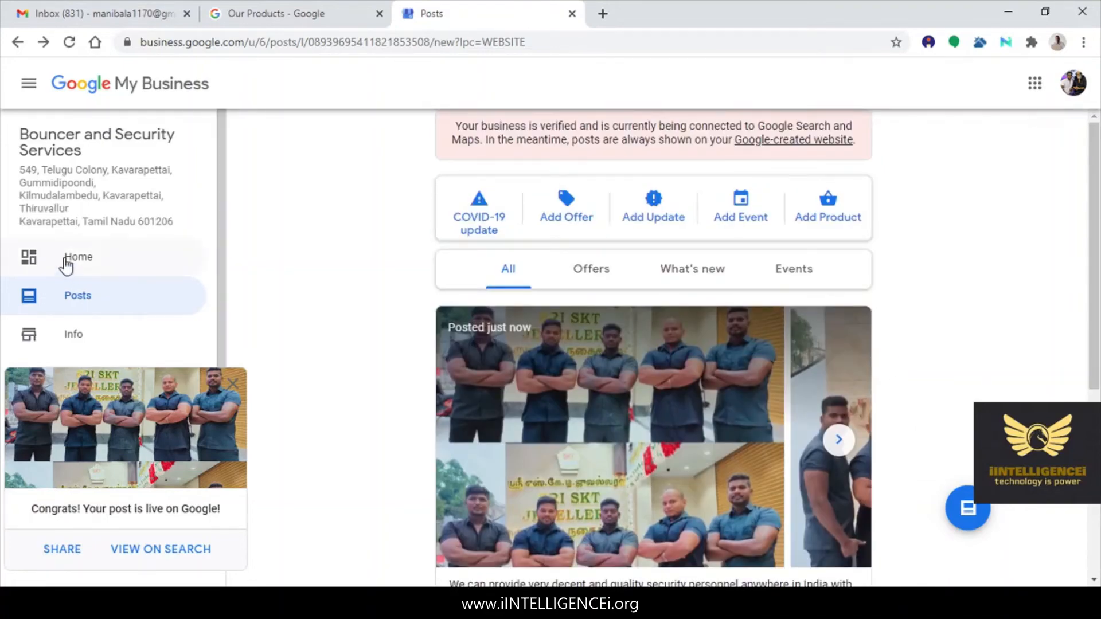
click(67, 263)
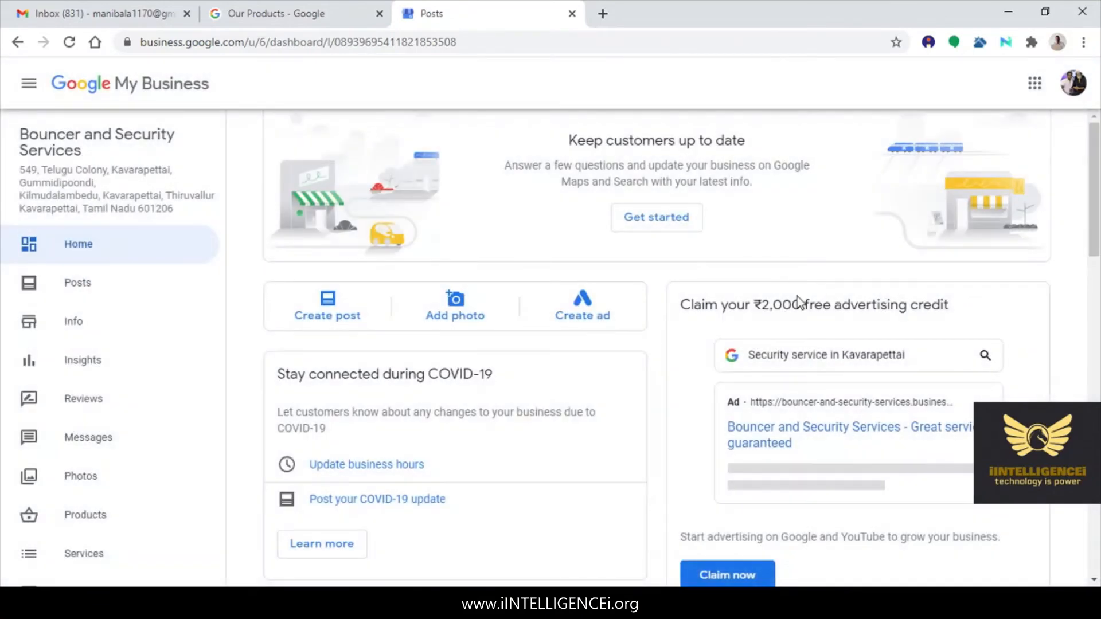
scroll(614, 332, down, 3)
scroll(57, 321, down, 6)
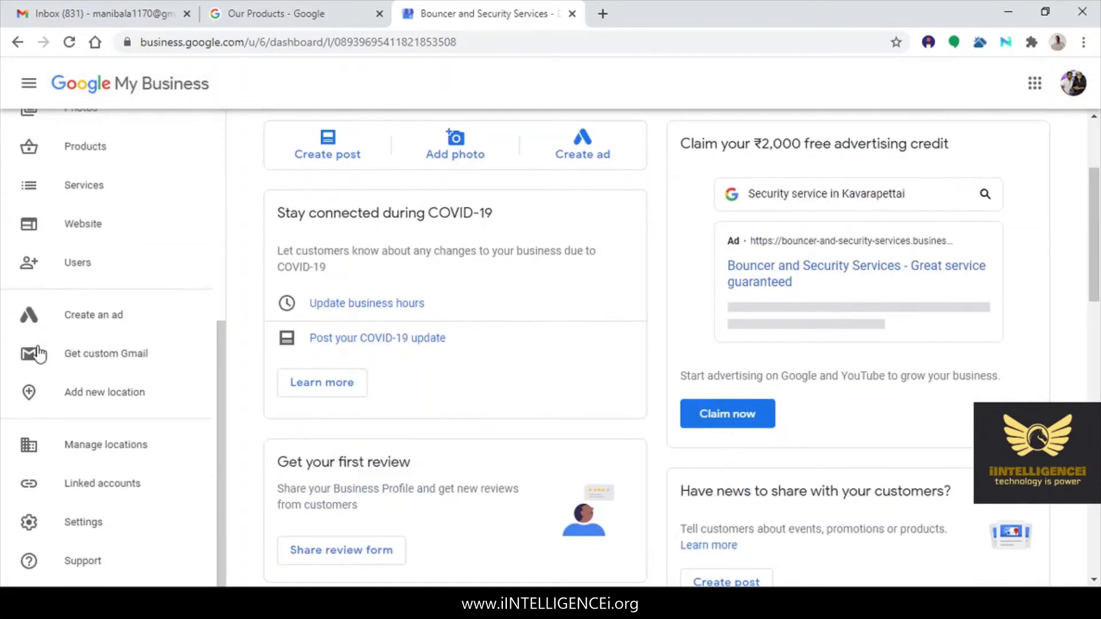
Step: Open the Website editor, get through the welcome tour tips, and scroll to the header photo
click(84, 229)
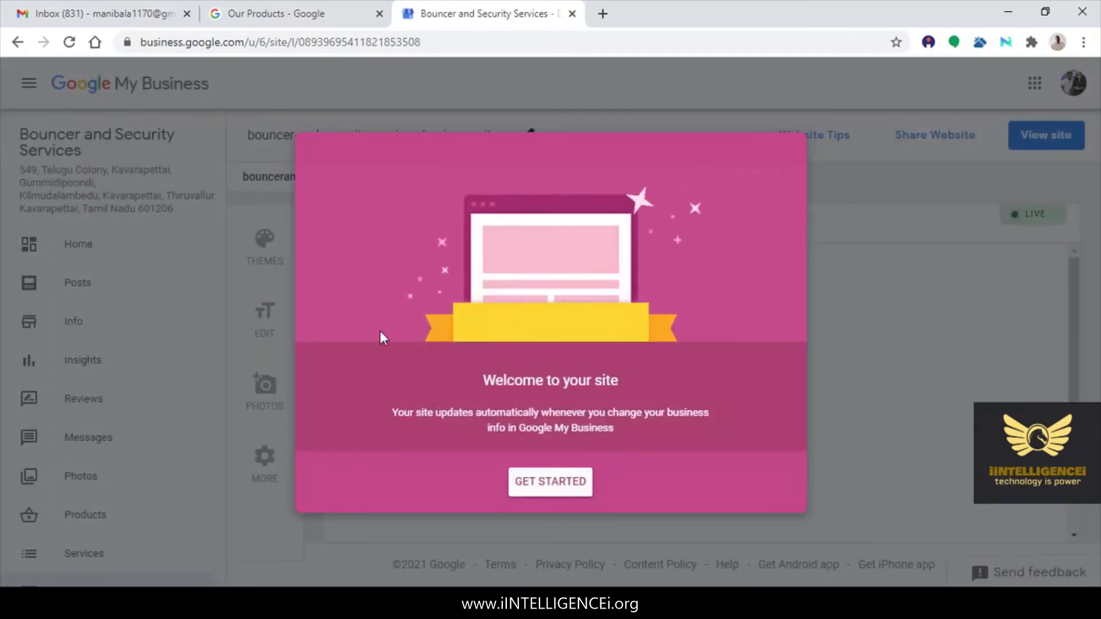
click(556, 484)
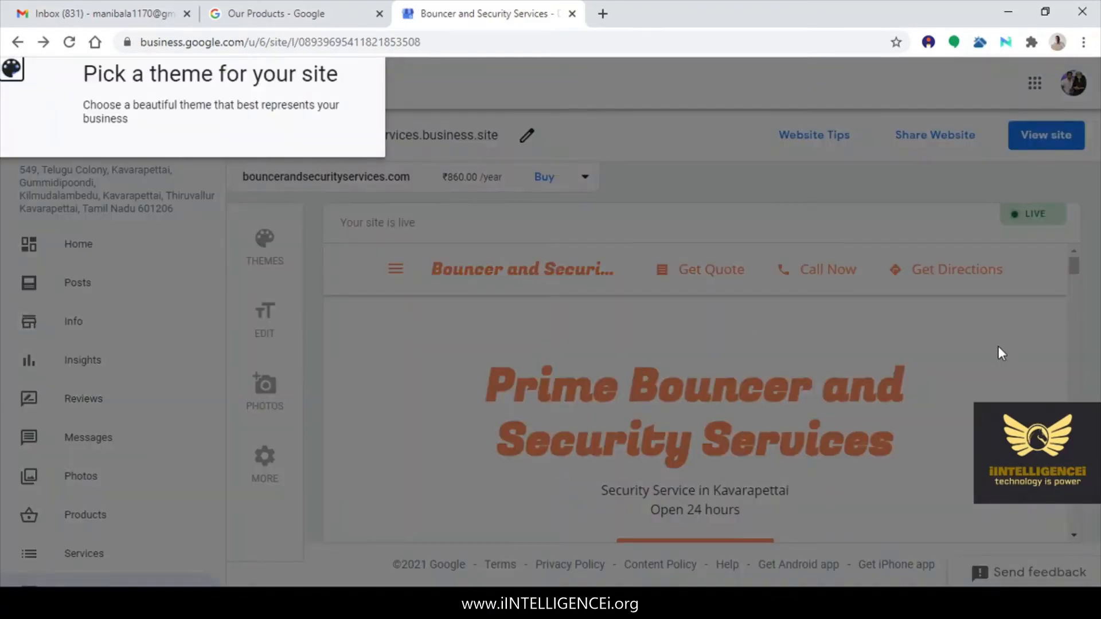
click(1024, 339)
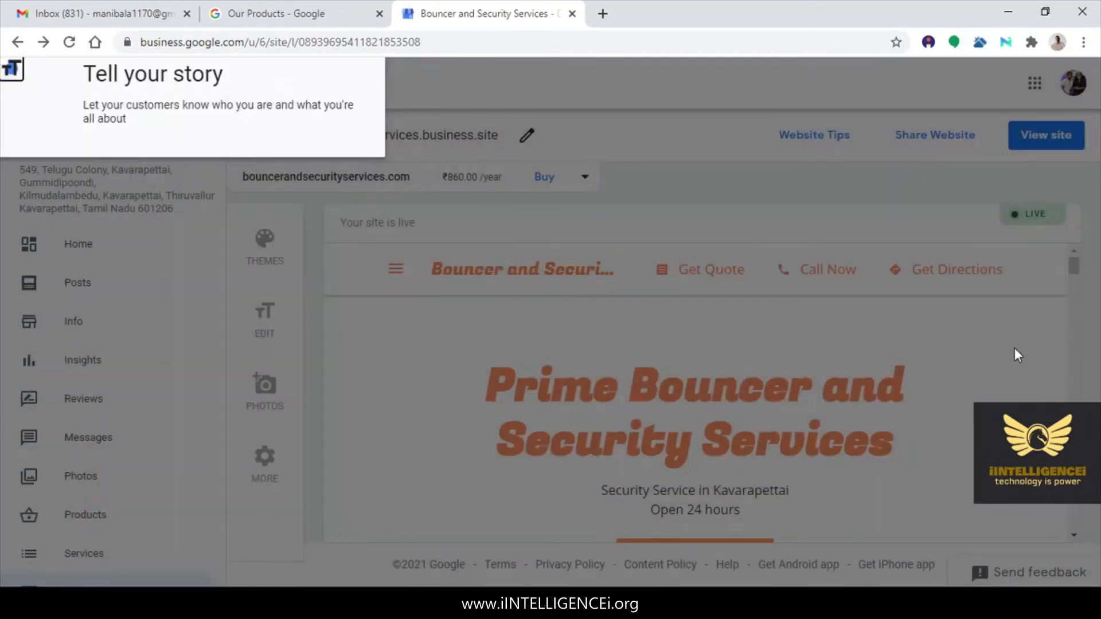
click(1016, 353)
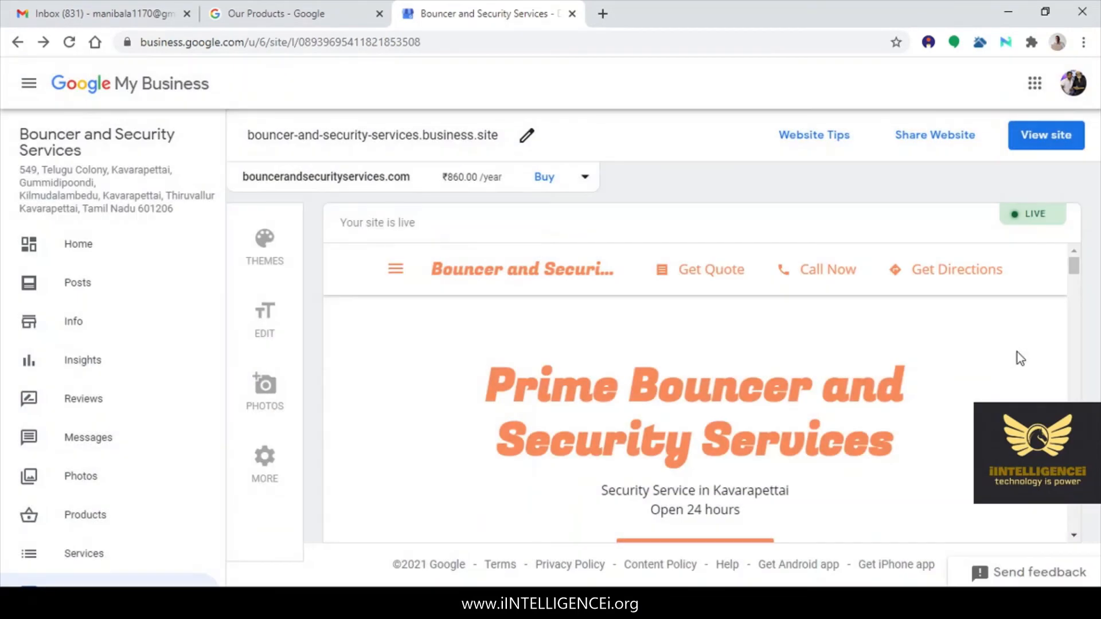
scroll(1017, 352, down, 1)
scroll(1018, 352, up, 1)
scroll(1017, 352, down, 1)
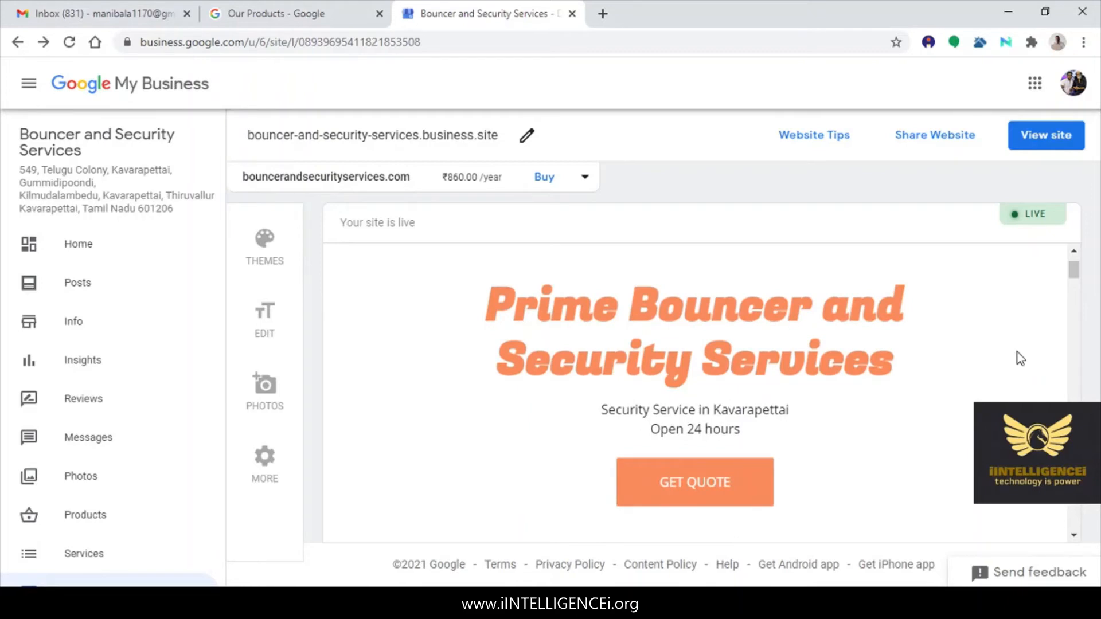
scroll(1020, 356, down, 3)
scroll(1019, 357, up, 2)
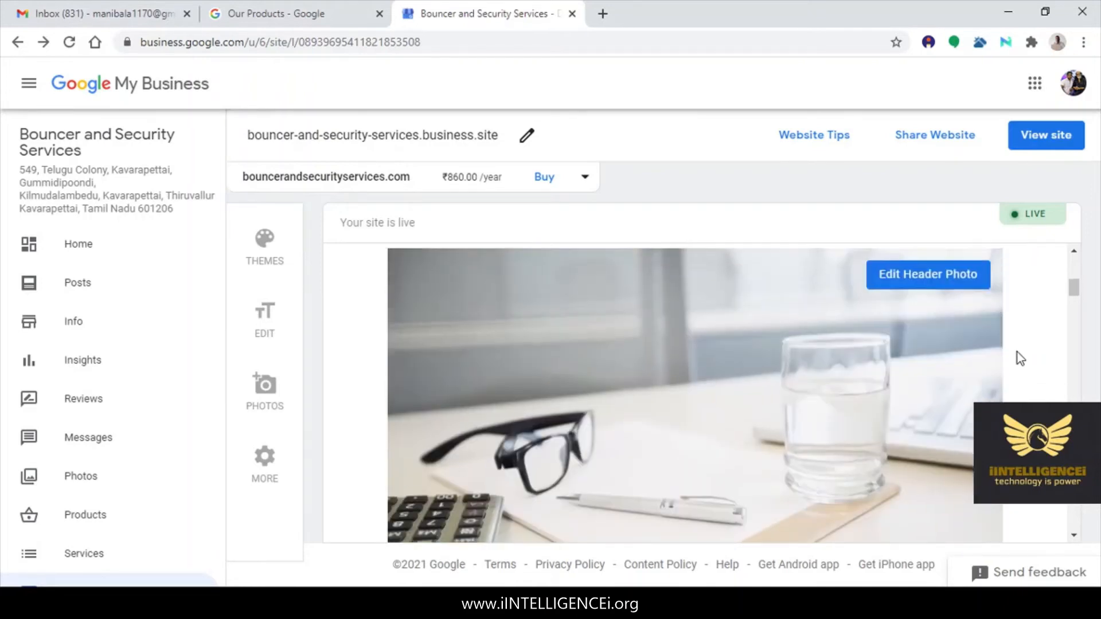
Step: Pick a new header image from the computer and begin uploading it as the cover photo
click(909, 275)
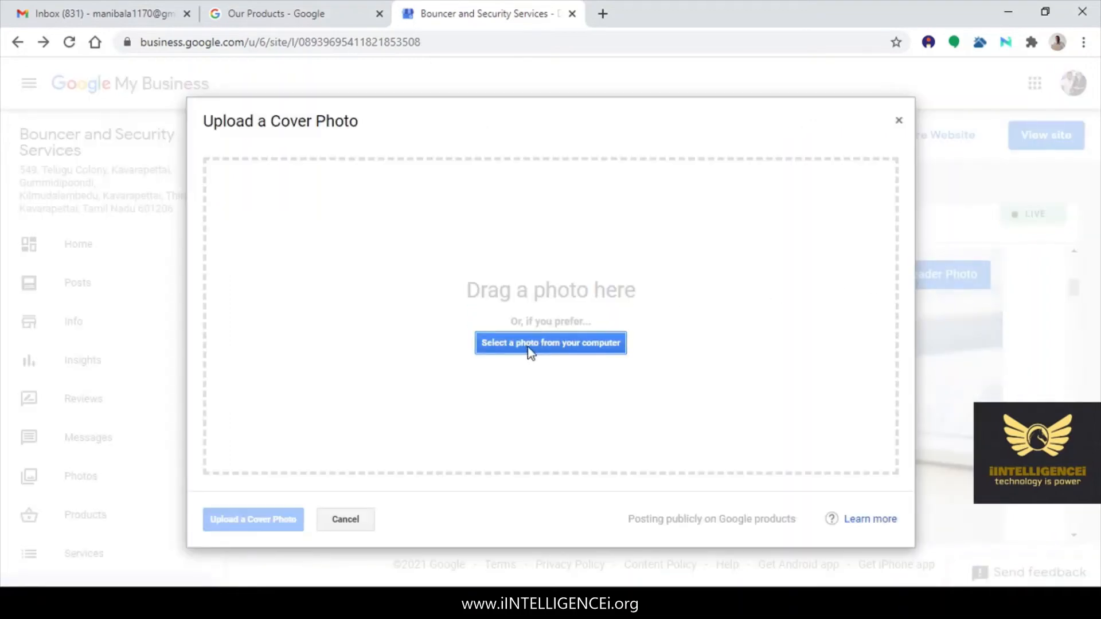
click(543, 344)
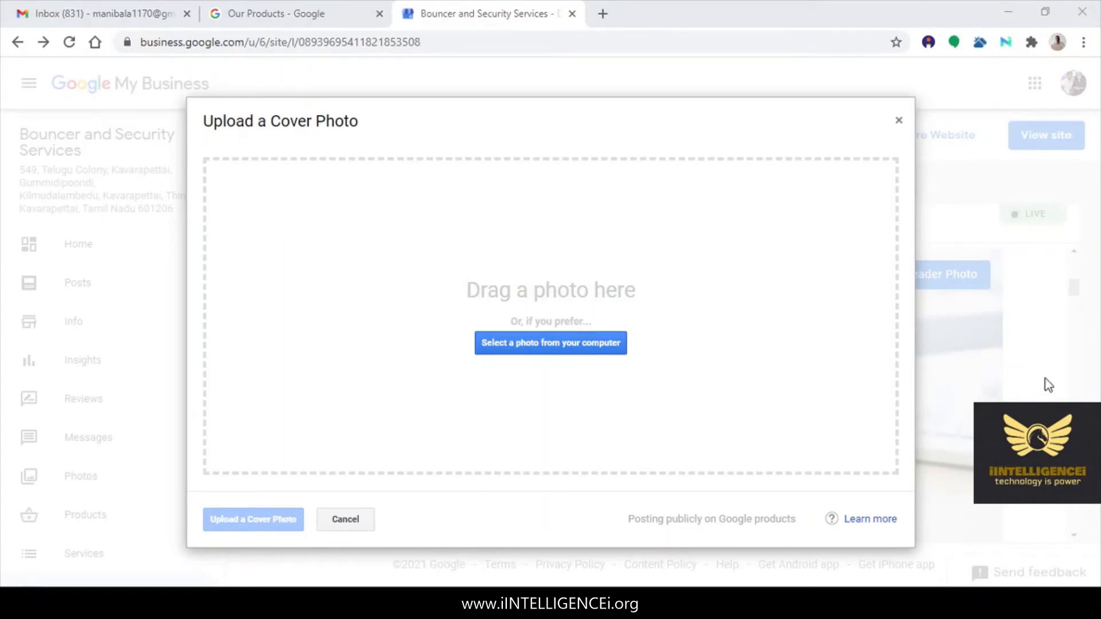
click(977, 560)
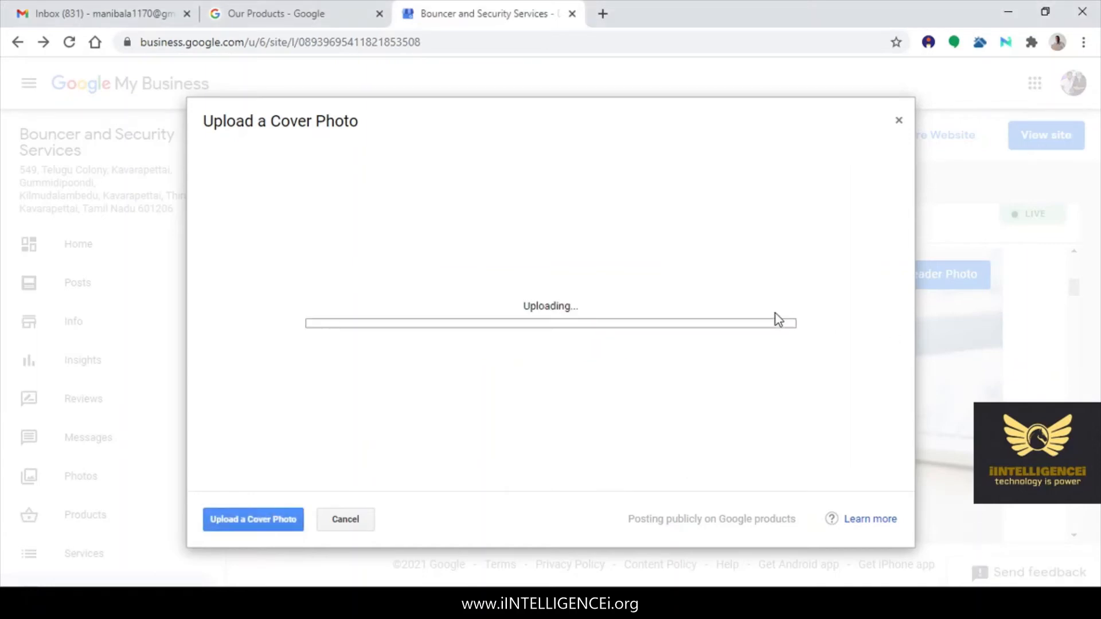
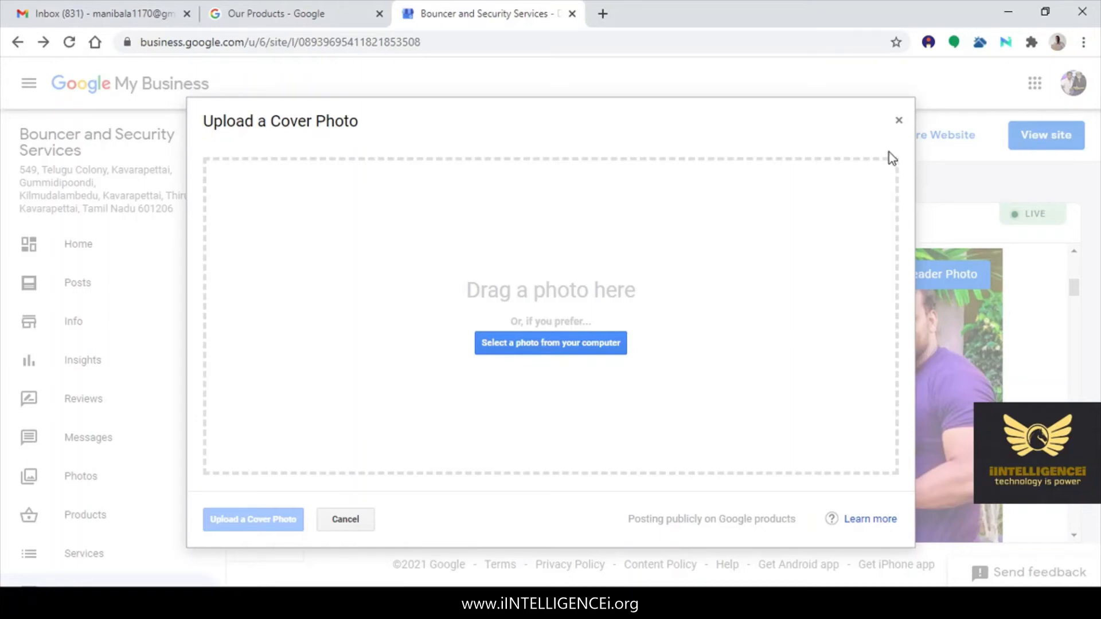
Step: Close the Upload a Cover Photo dialog without uploading and scroll the live site preview
click(898, 122)
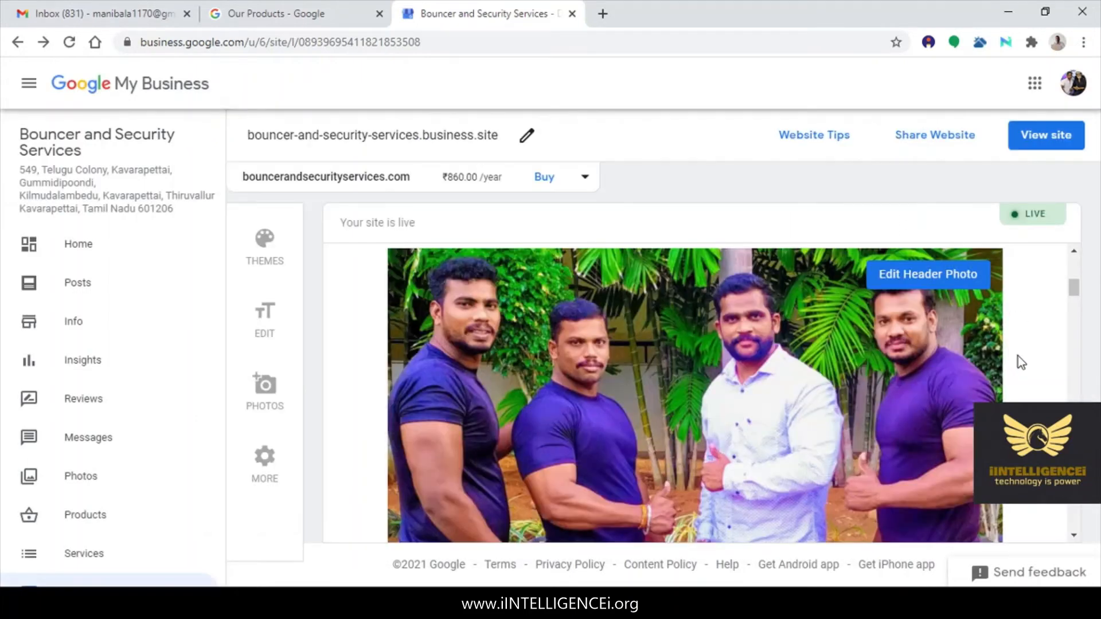
scroll(1027, 360, up, 5)
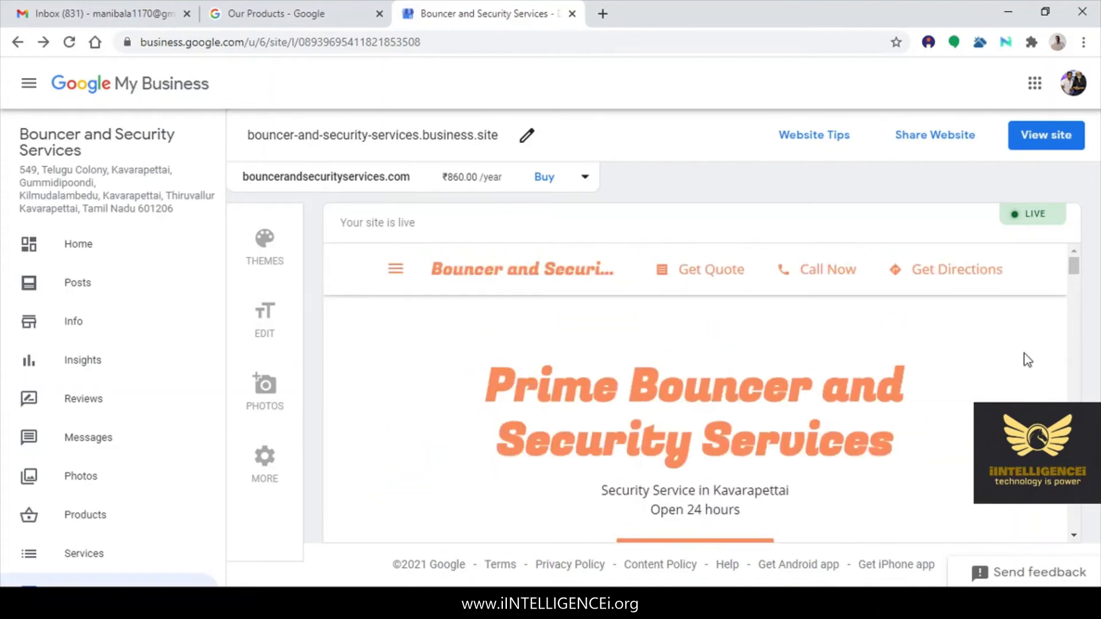
scroll(1027, 360, down, 5)
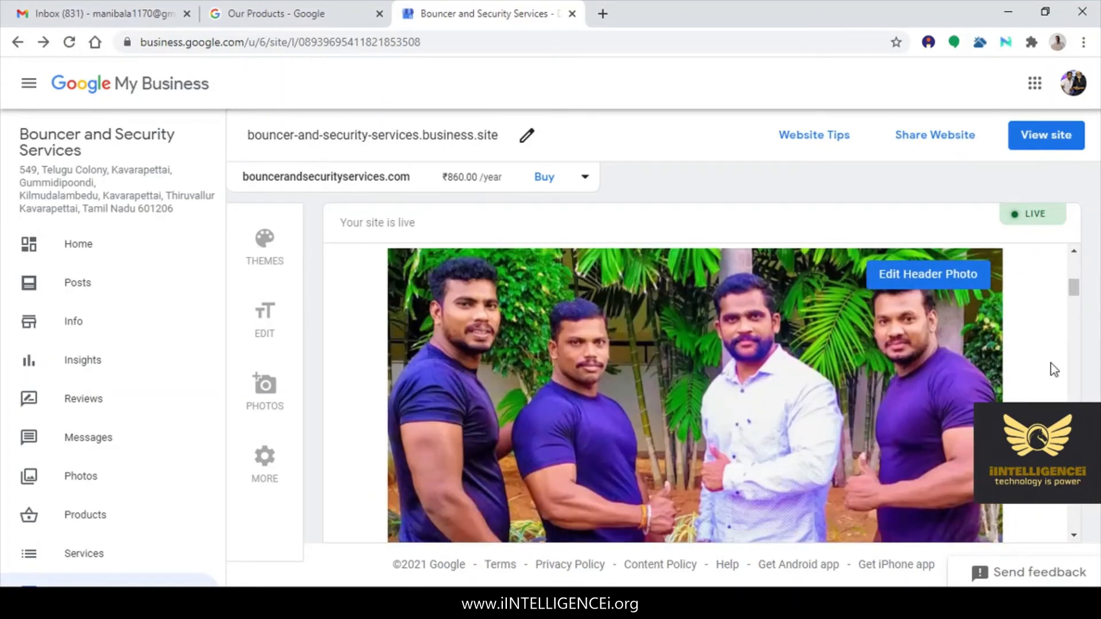
scroll(1051, 362, down, 1)
scroll(1051, 362, up, 5)
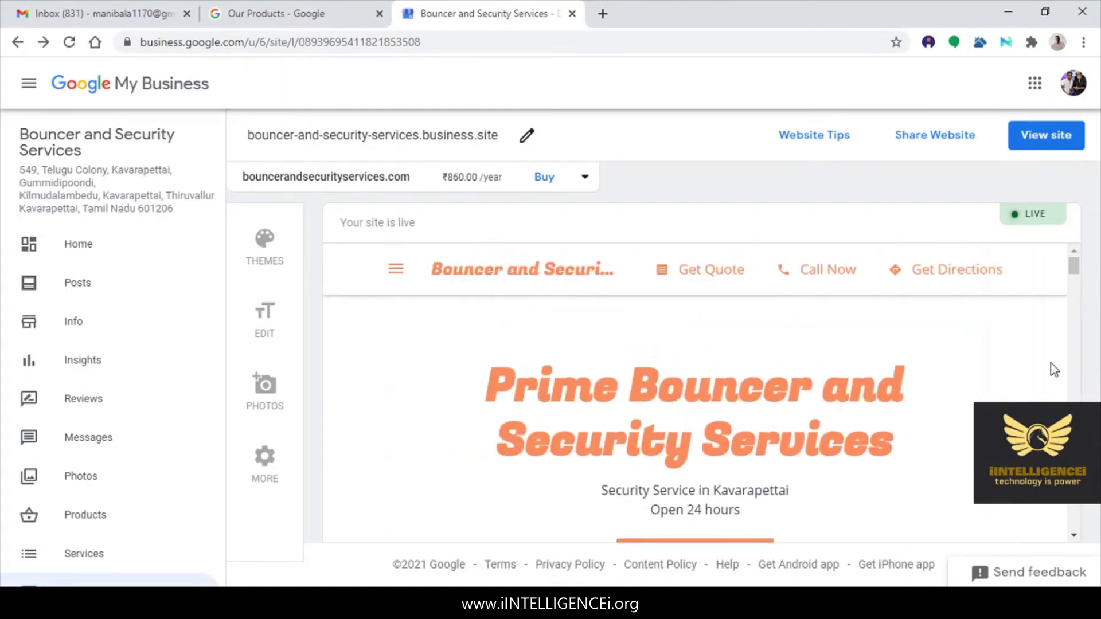
Step: Scroll to the site's UPDATES section and start a new post with Create Post
scroll(1050, 362, down, 10)
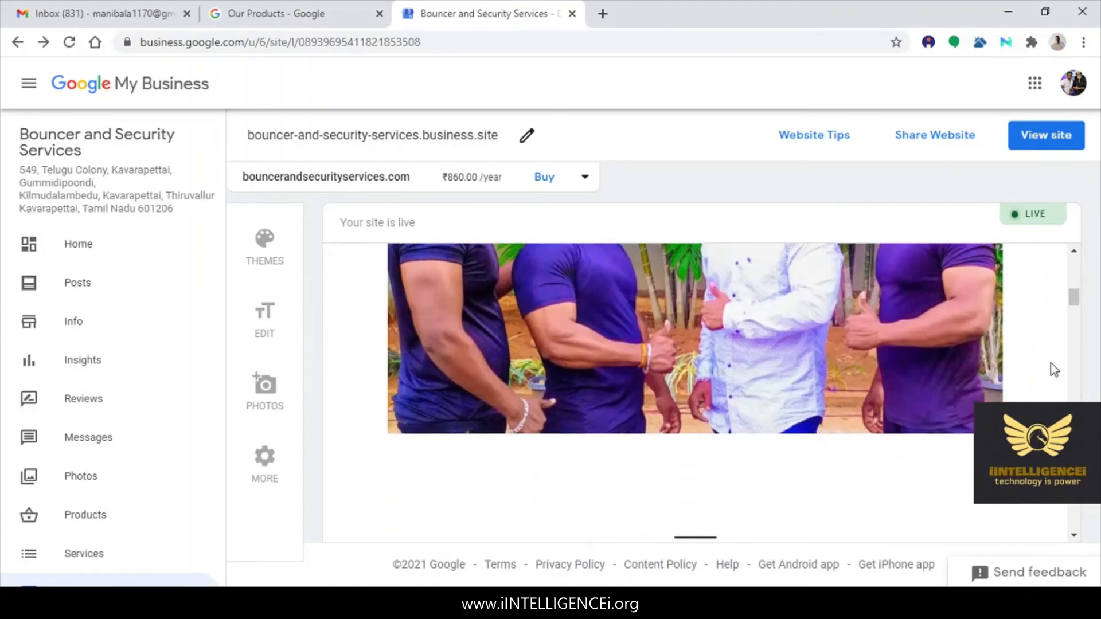
scroll(1050, 362, up, 3)
scroll(1050, 362, down, 4)
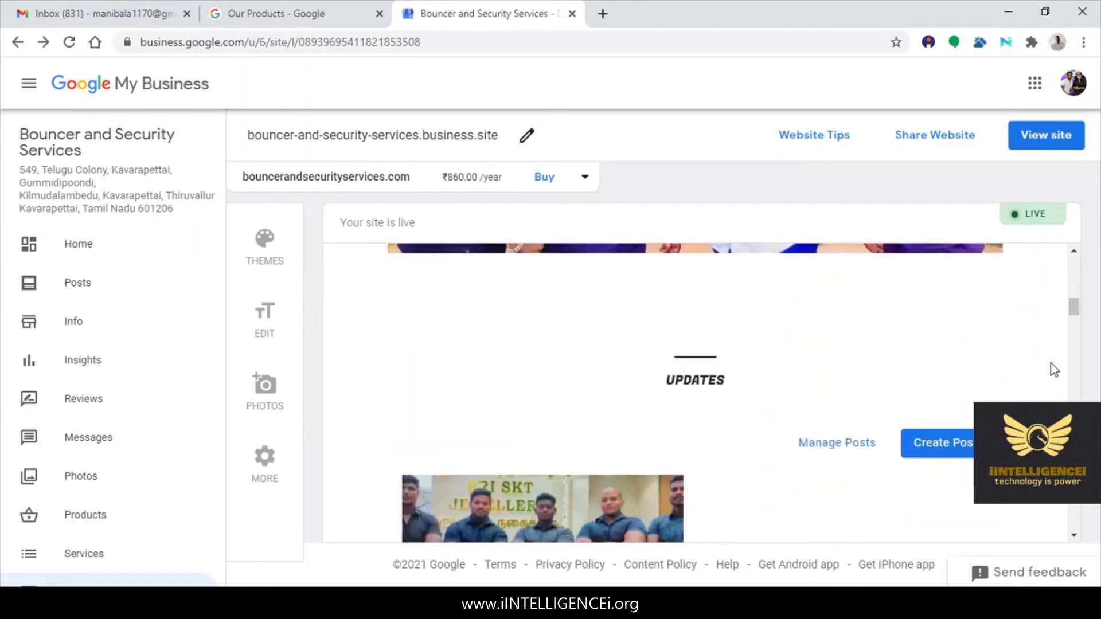
scroll(1051, 363, down, 3)
scroll(1050, 362, up, 4)
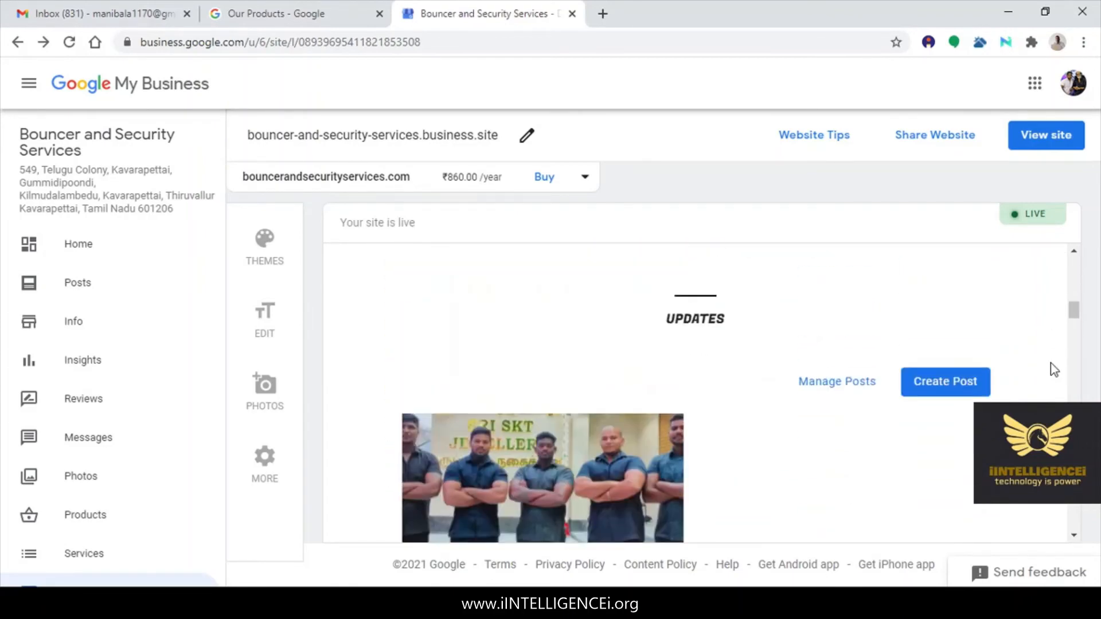
click(950, 385)
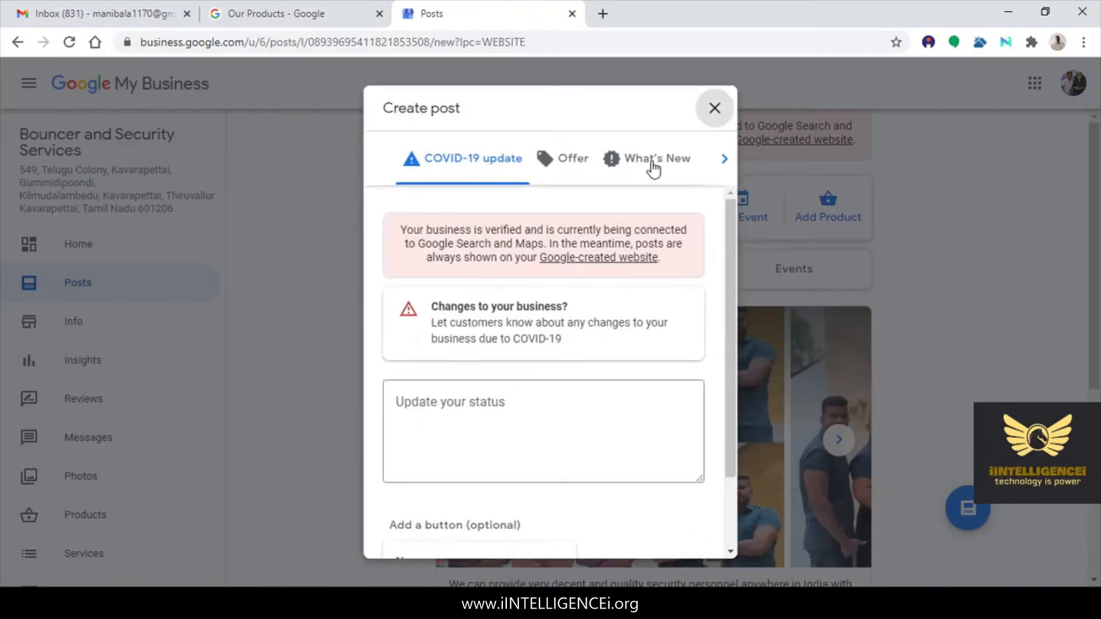
Step: Make it a What's New post and upload a graduation photo from the computer
click(653, 166)
click(543, 326)
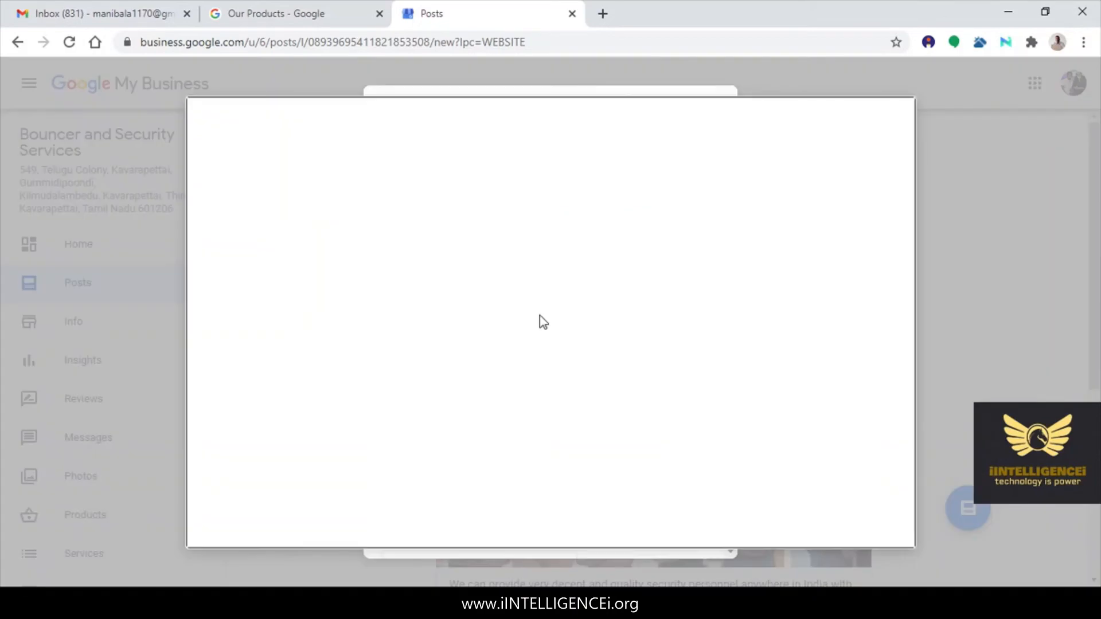
click(543, 370)
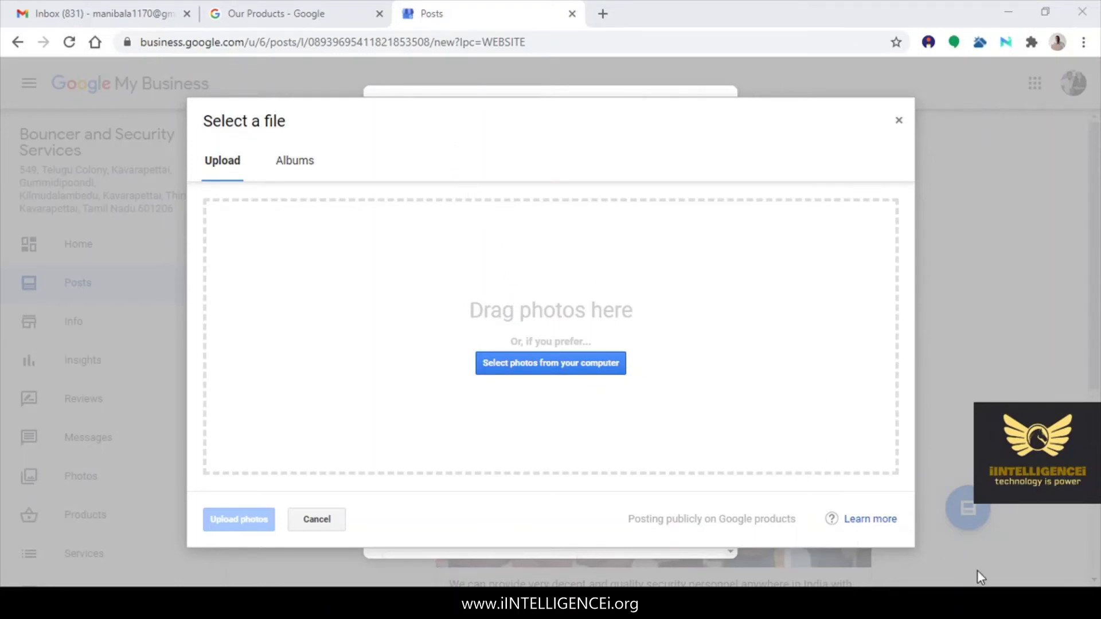
click(967, 556)
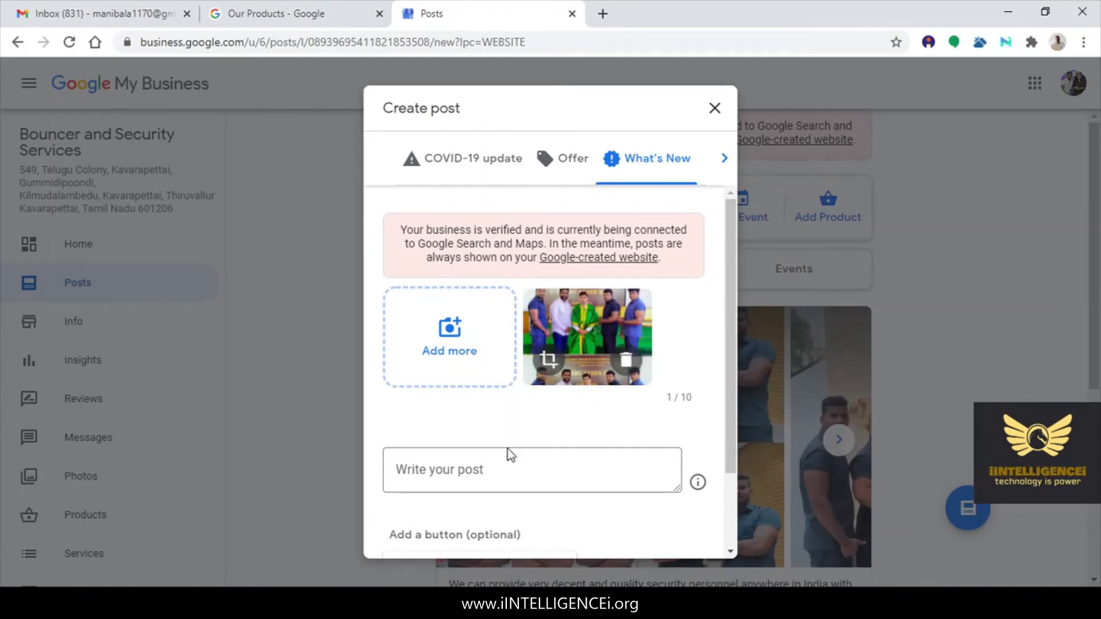
Step: Paste the prepared security-services description into the post and publish it
click(444, 469)
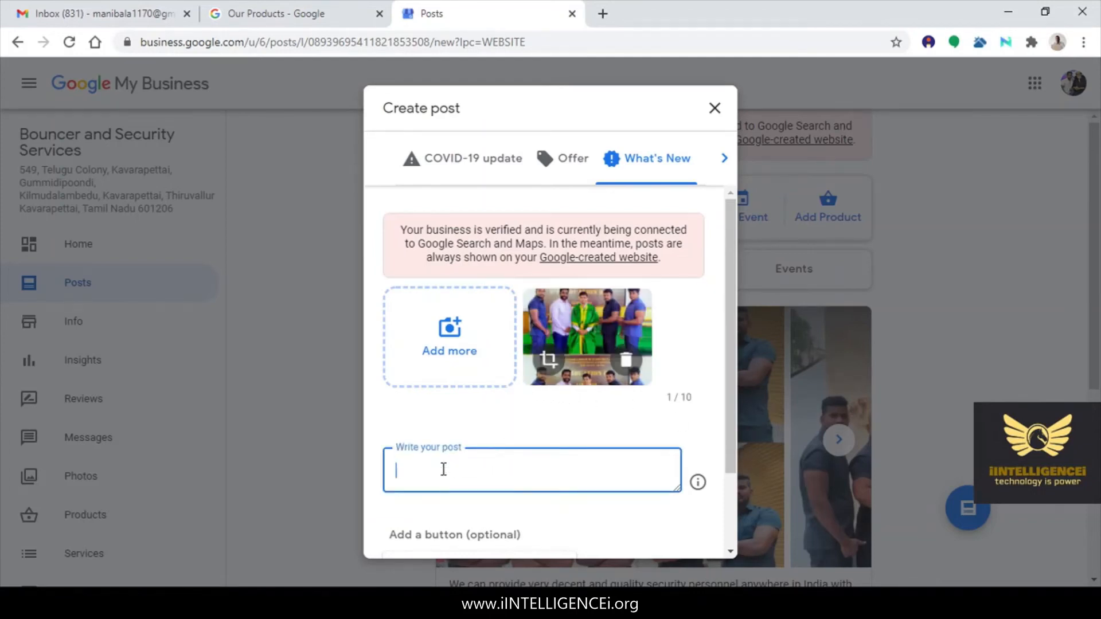
key(ctrl+v)
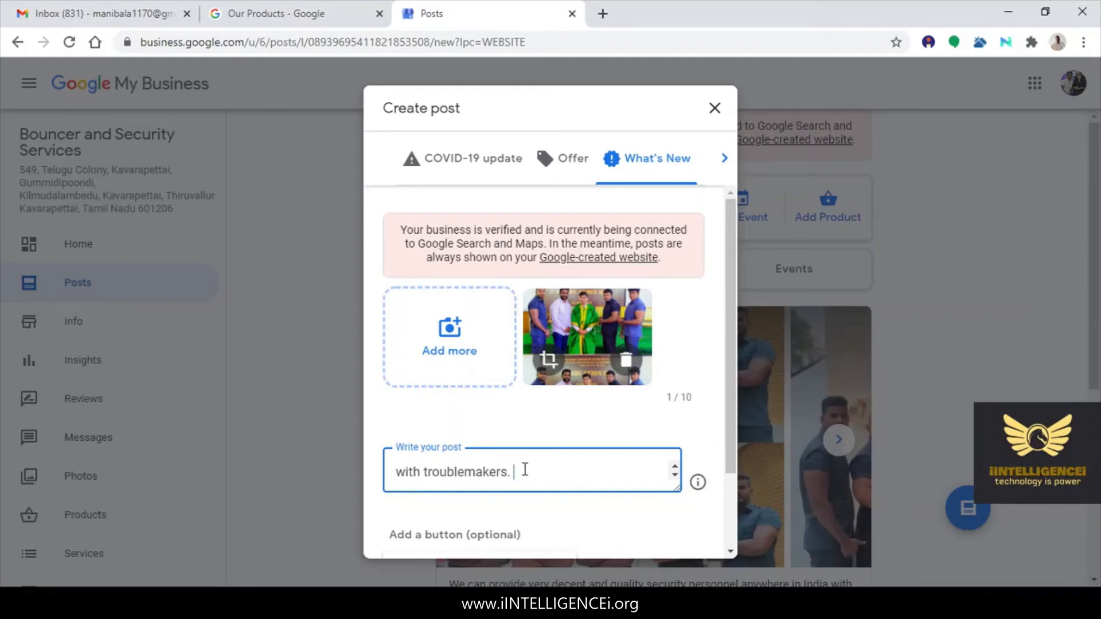
scroll(474, 479, down, 2)
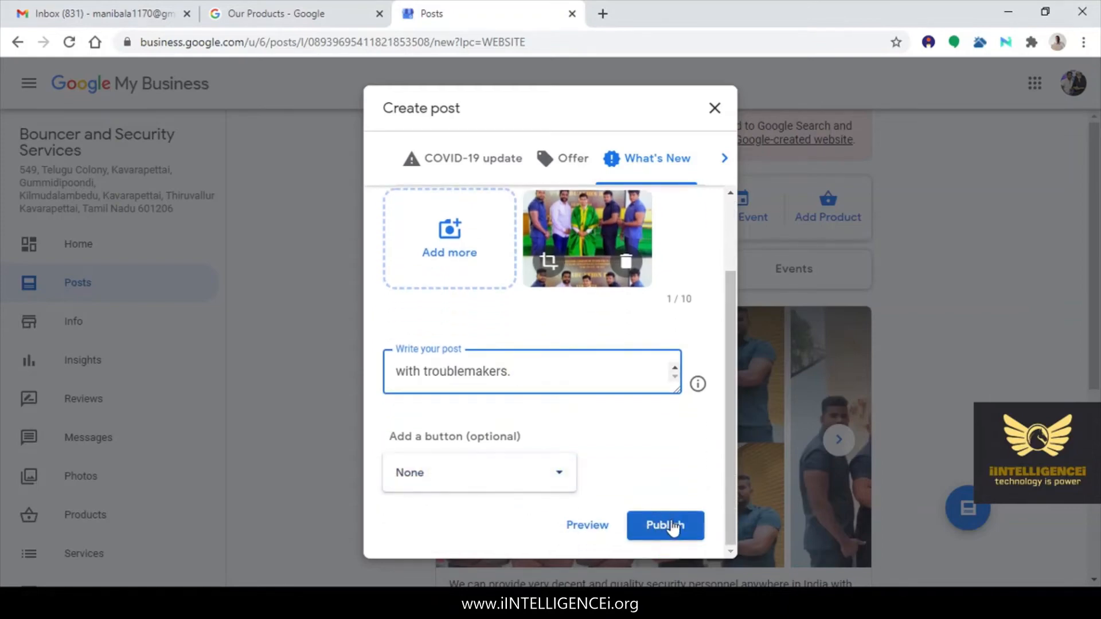
click(673, 525)
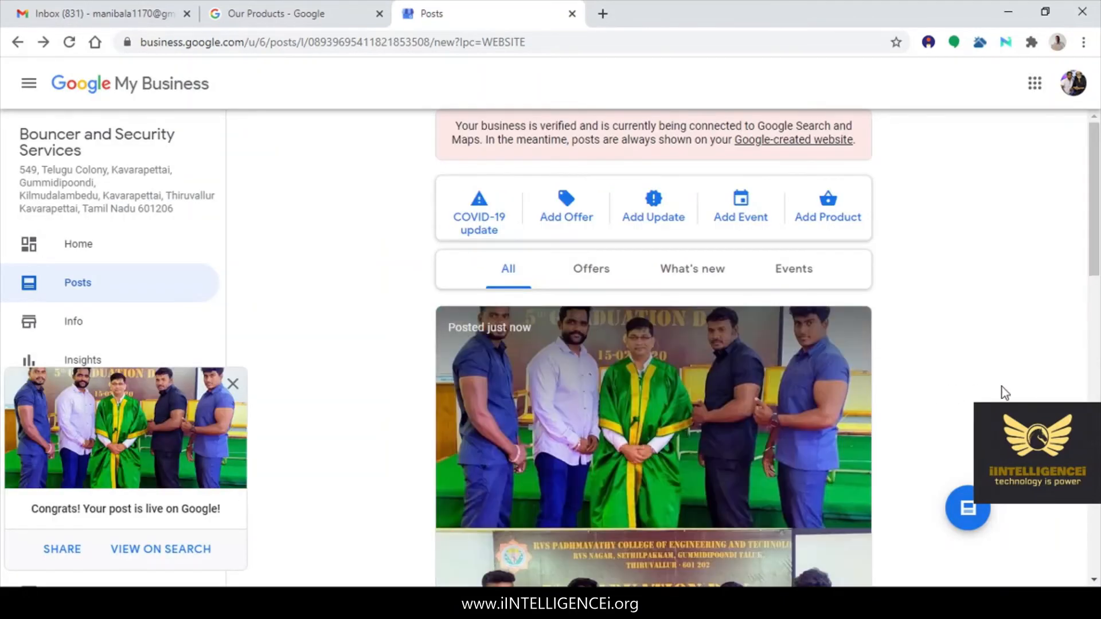
Step: Go via Home to the Prime Bouncer and Security Services Website editor, dismissing the welcome tour
scroll(1002, 386, down, 10)
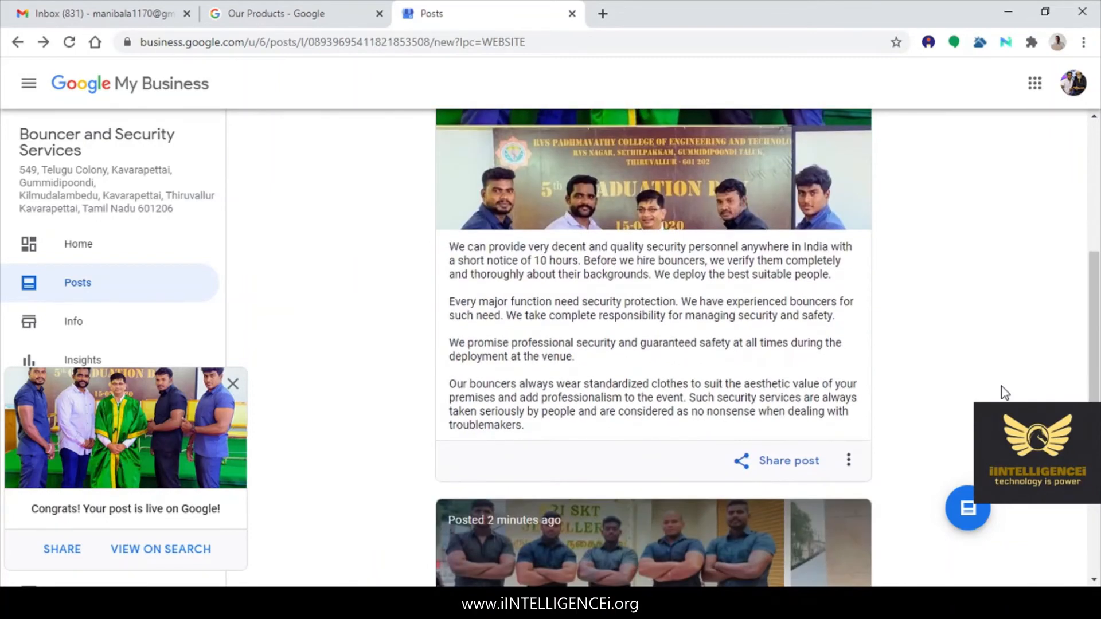
scroll(1002, 387, up, 10)
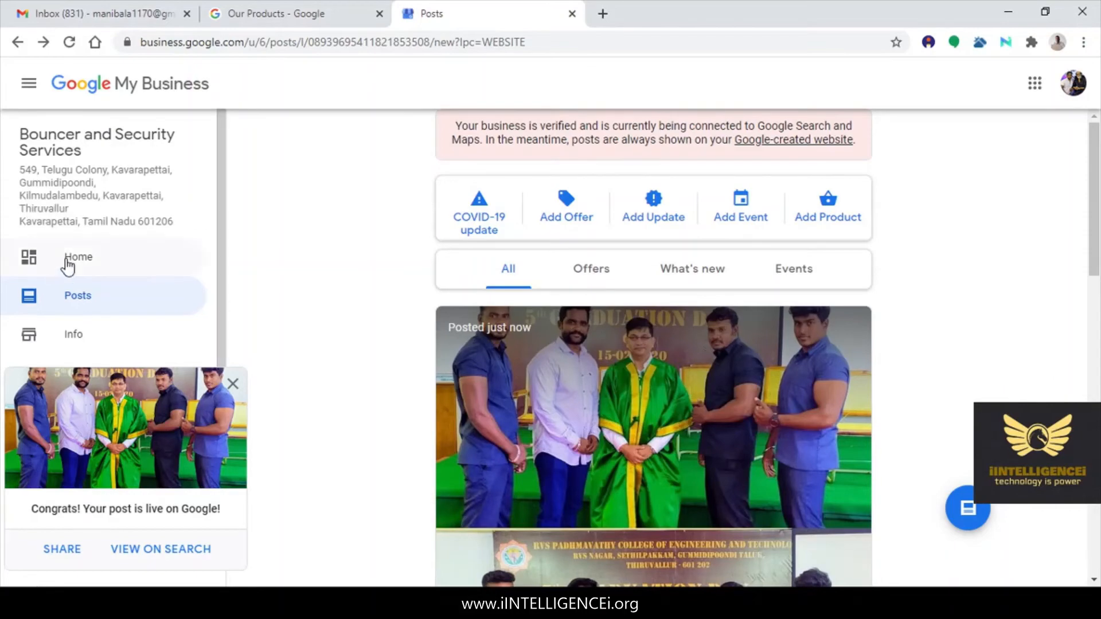
click(66, 262)
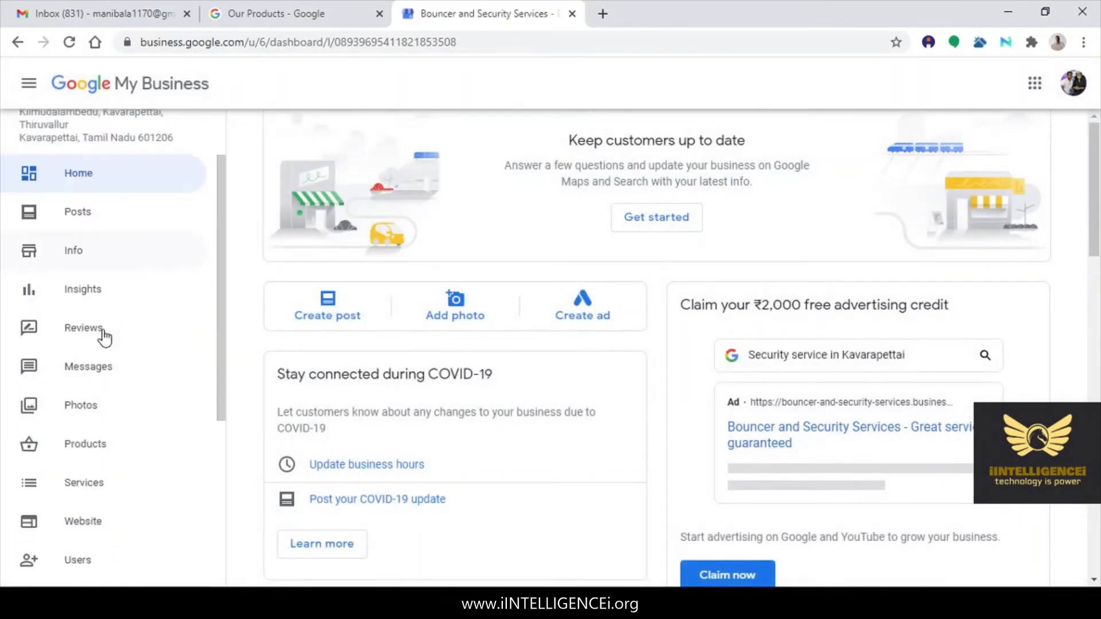
scroll(102, 338, down, 3)
click(80, 367)
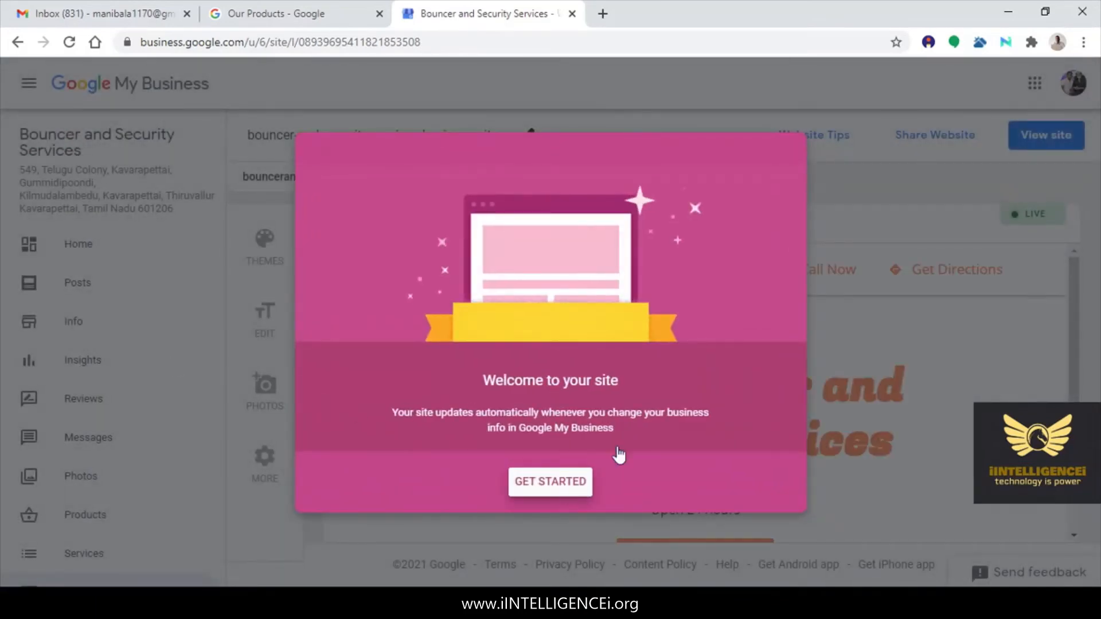
click(859, 287)
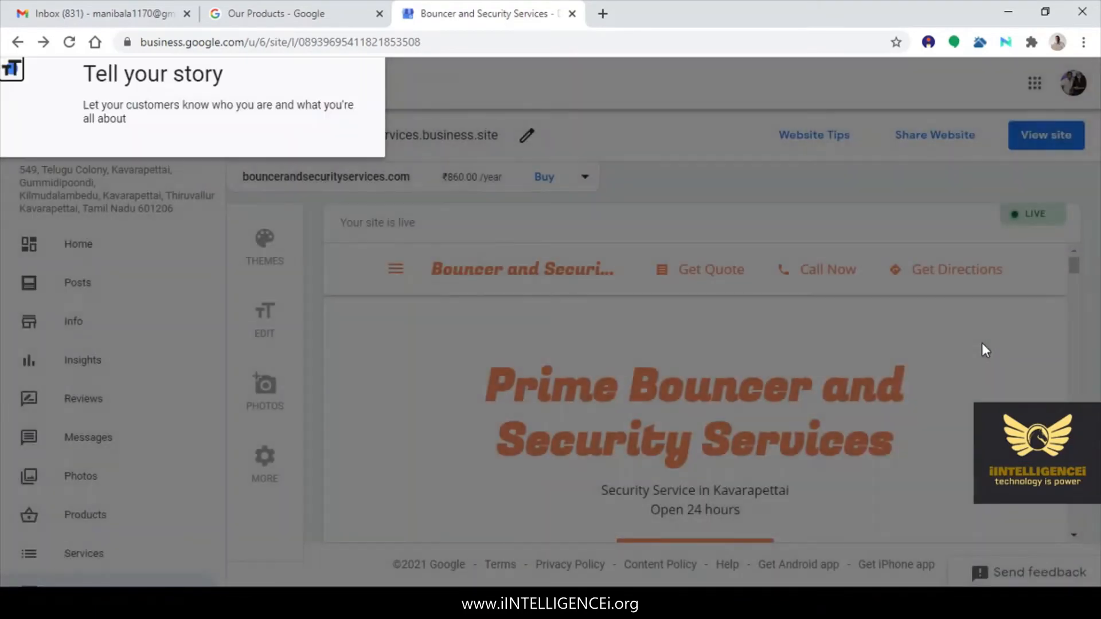
click(982, 344)
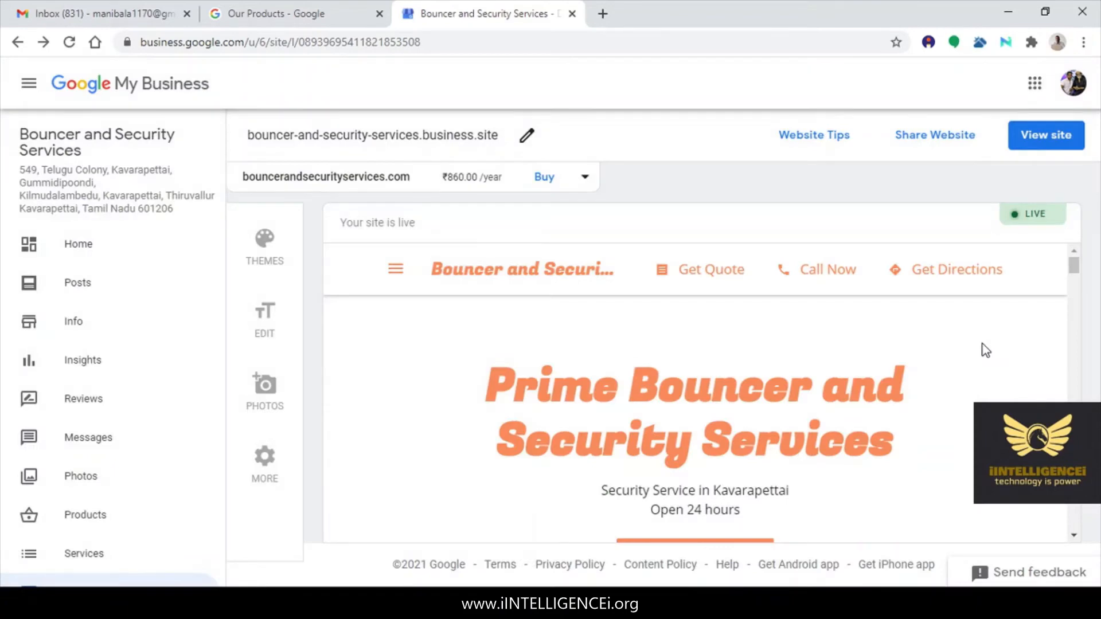
Step: Scroll the live site preview through its Updates and Testimonials sections
scroll(985, 350, down, 10)
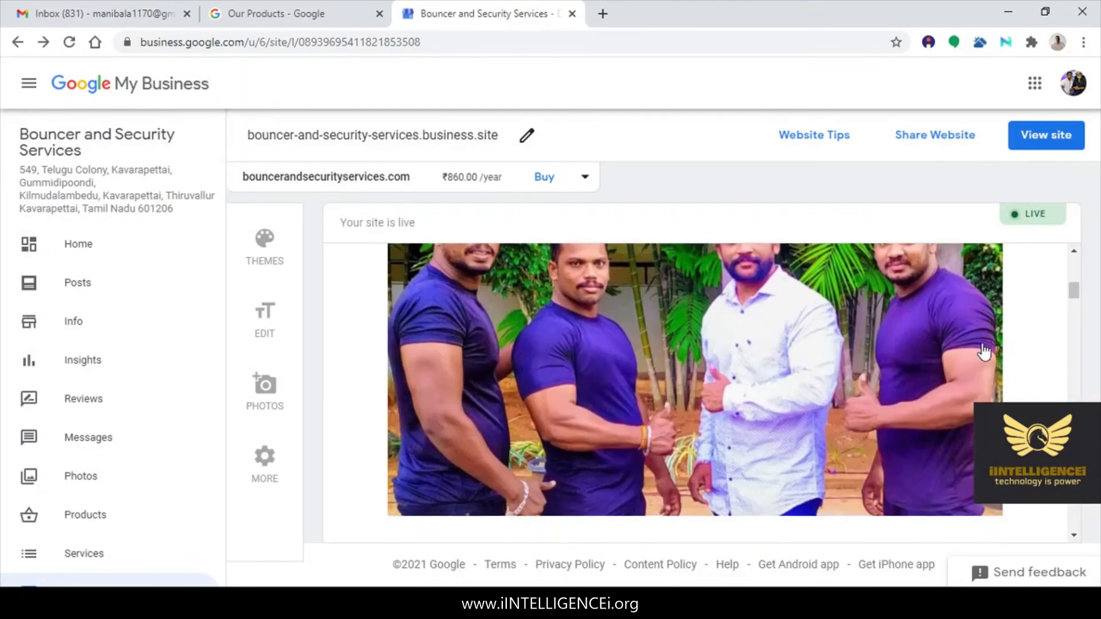
scroll(984, 350, down, 3)
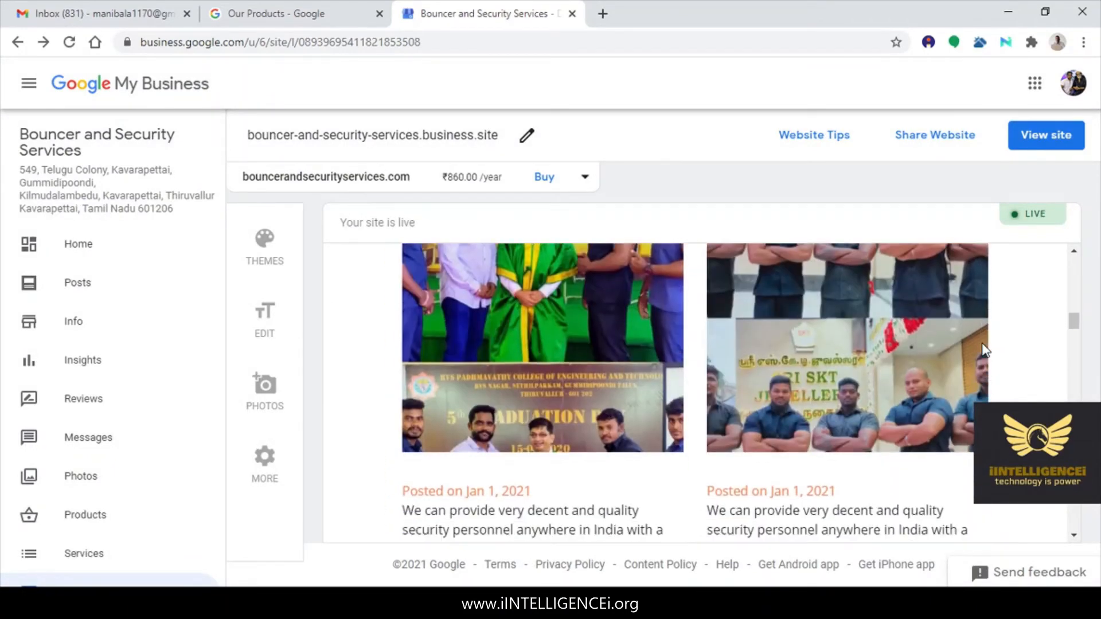
scroll(984, 350, up, 3)
scroll(984, 350, down, 5)
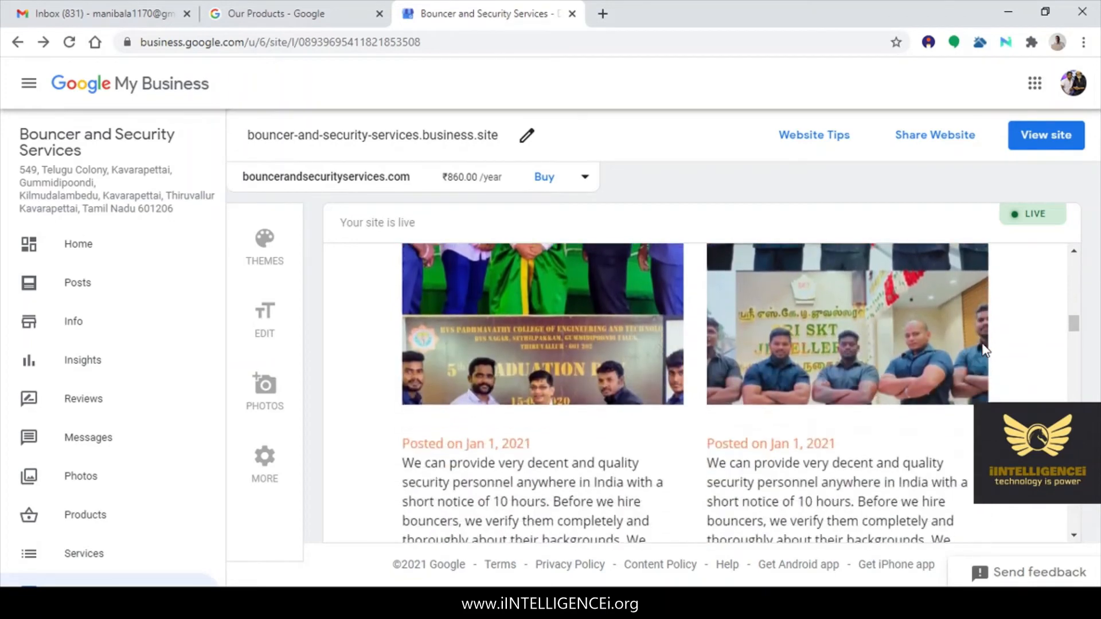
scroll(984, 350, up, 1)
scroll(984, 350, up, 4)
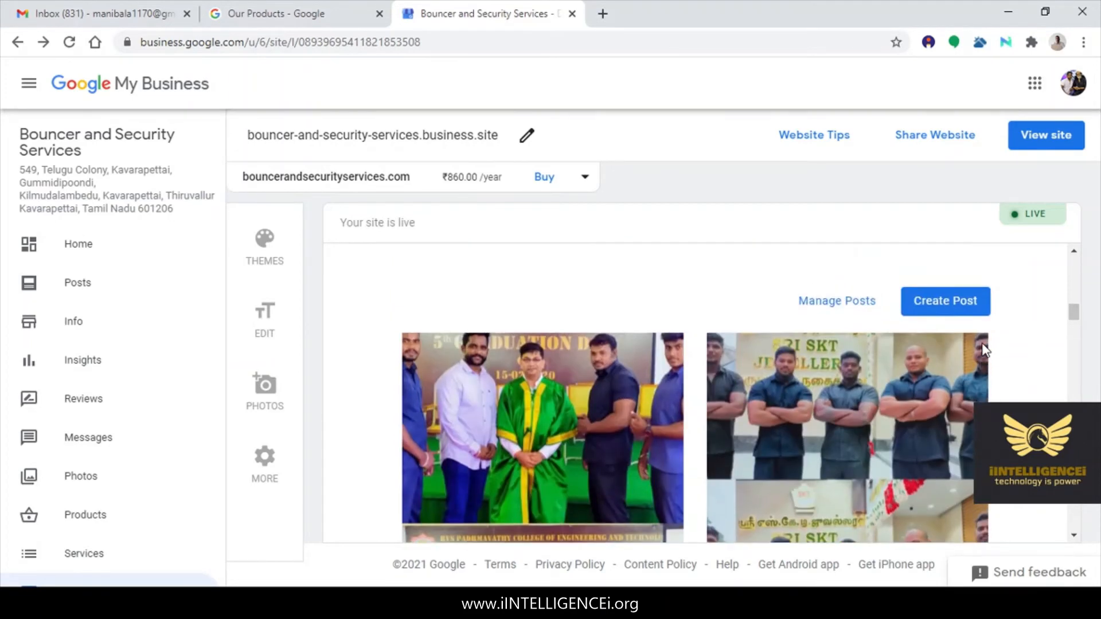
scroll(984, 350, down, 4)
scroll(984, 350, up, 4)
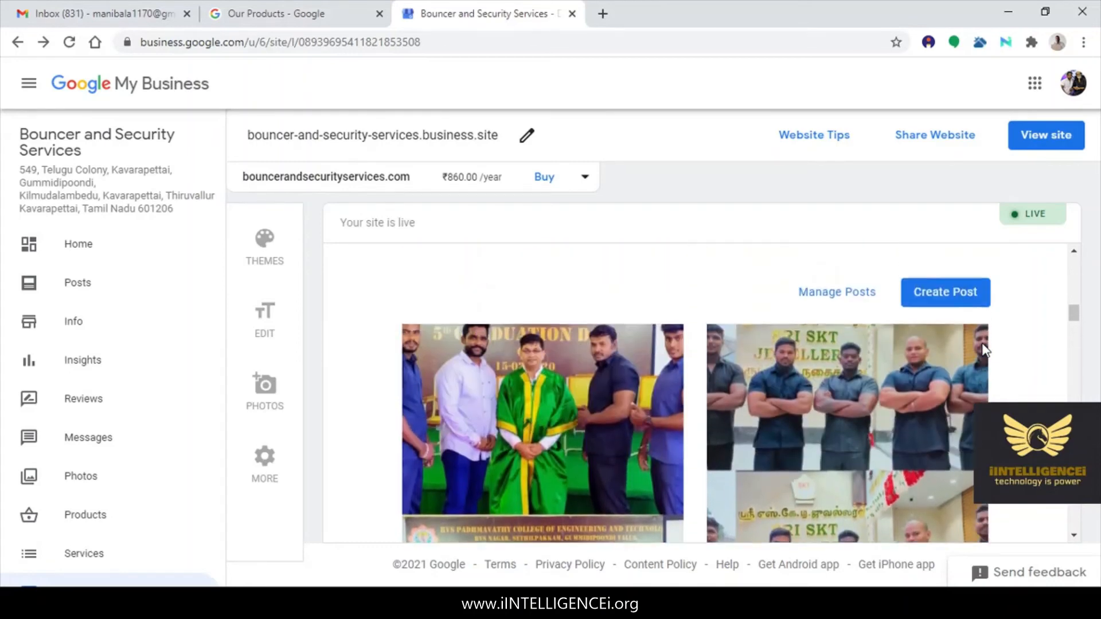
scroll(984, 349, down, 4)
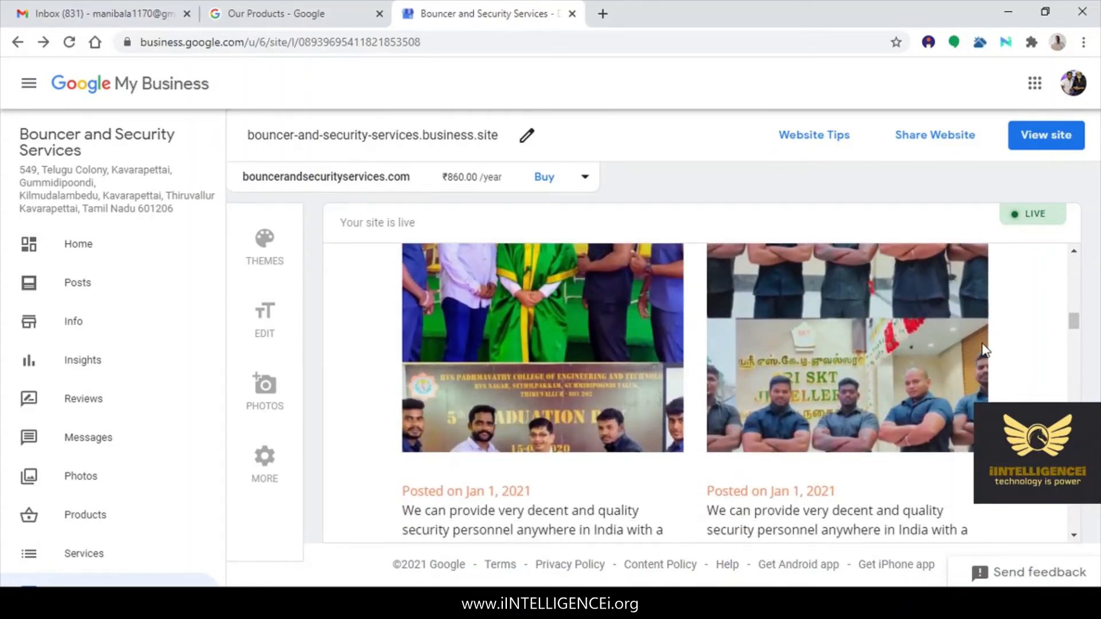
scroll(984, 350, up, 4)
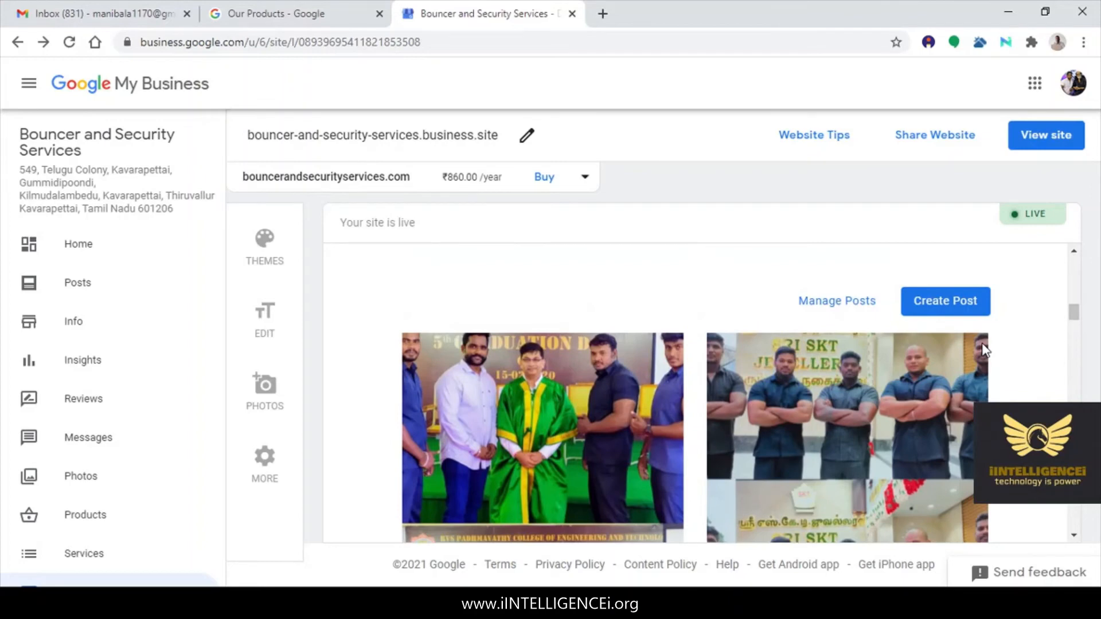
Step: Return to the UPDATES heading and start a new post with Create Post
scroll(984, 350, down, 4)
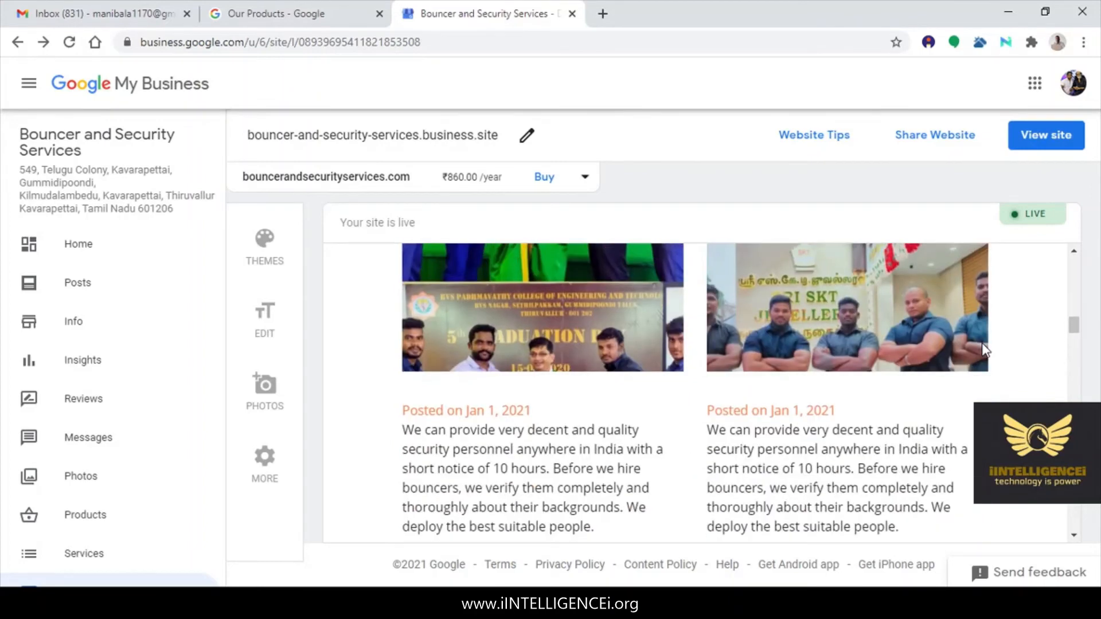
scroll(984, 350, down, 8)
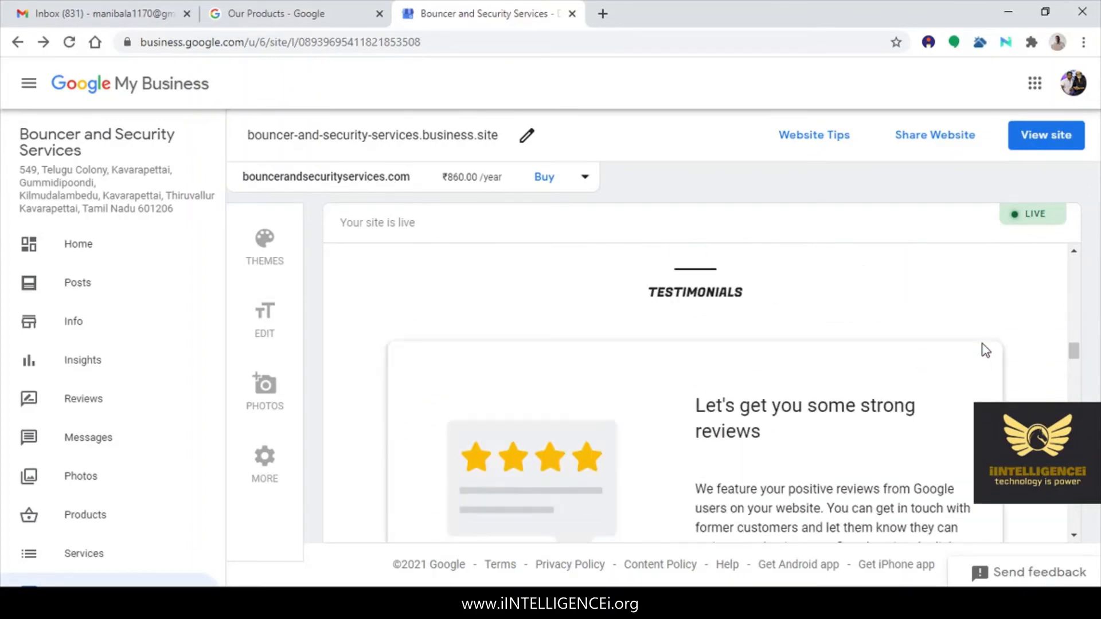
scroll(984, 350, down, 3)
scroll(984, 350, up, 10)
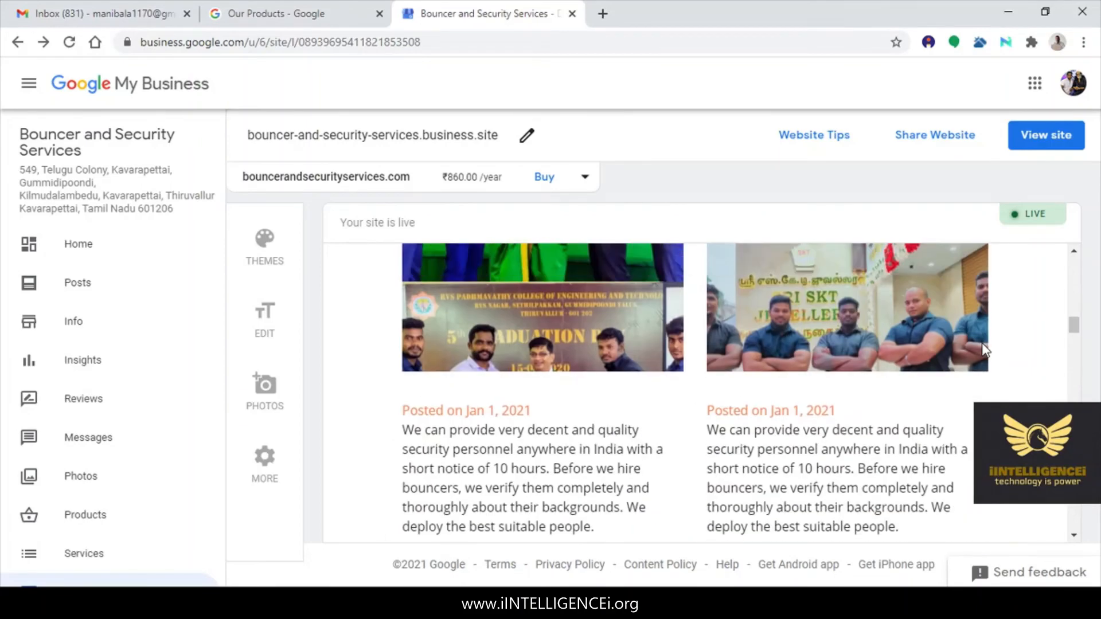
scroll(984, 350, up, 2)
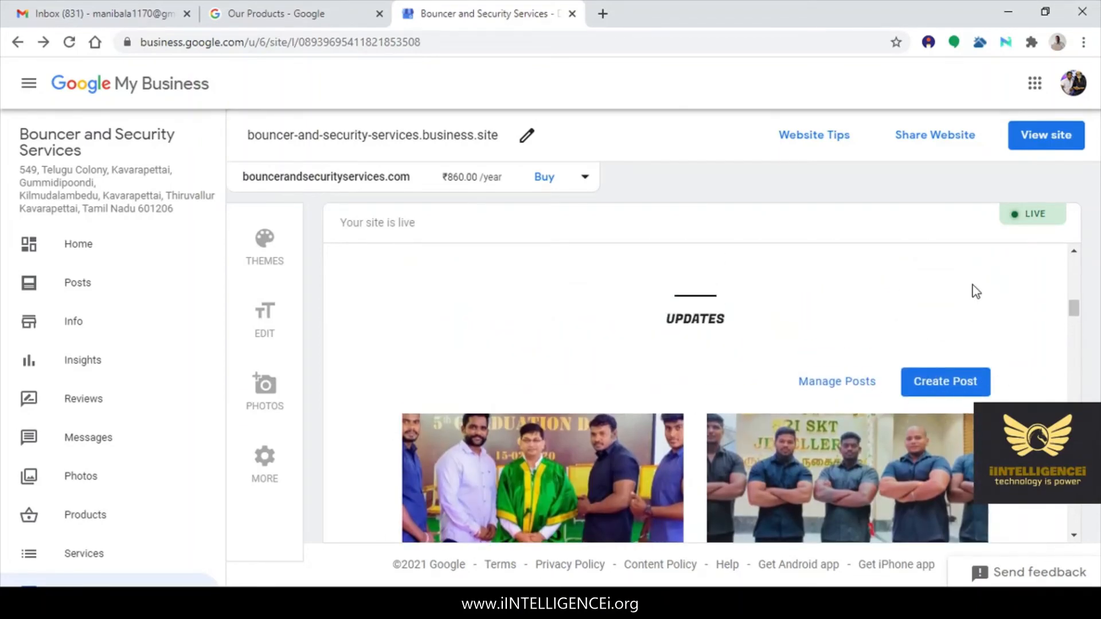
scroll(1032, 376, down, 5)
scroll(1014, 388, down, 4)
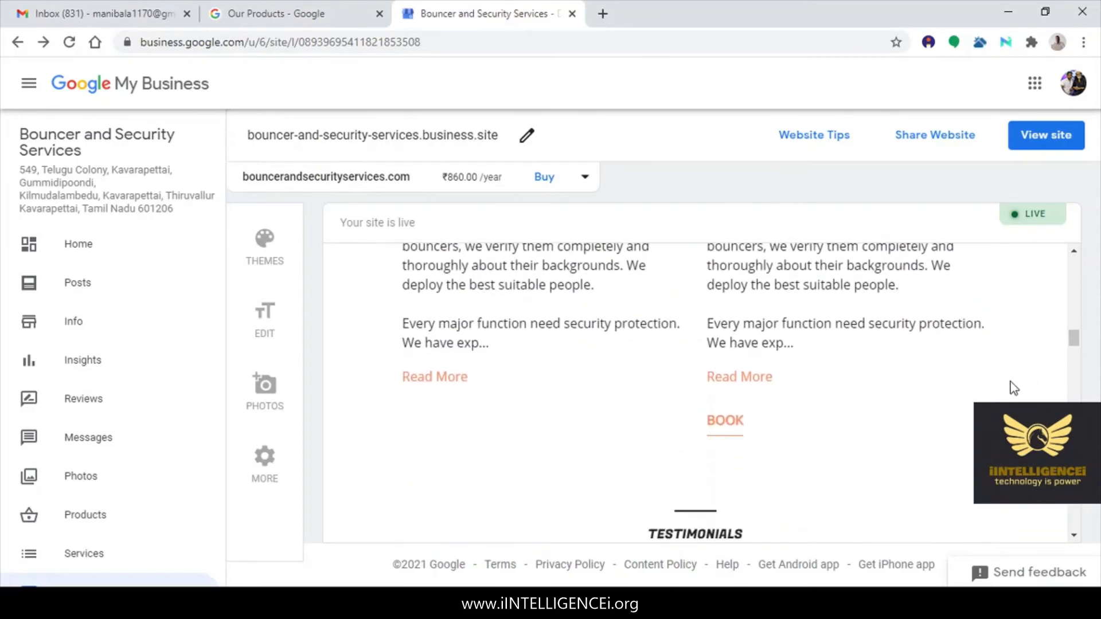
scroll(1014, 388, up, 6)
scroll(1014, 388, up, 3)
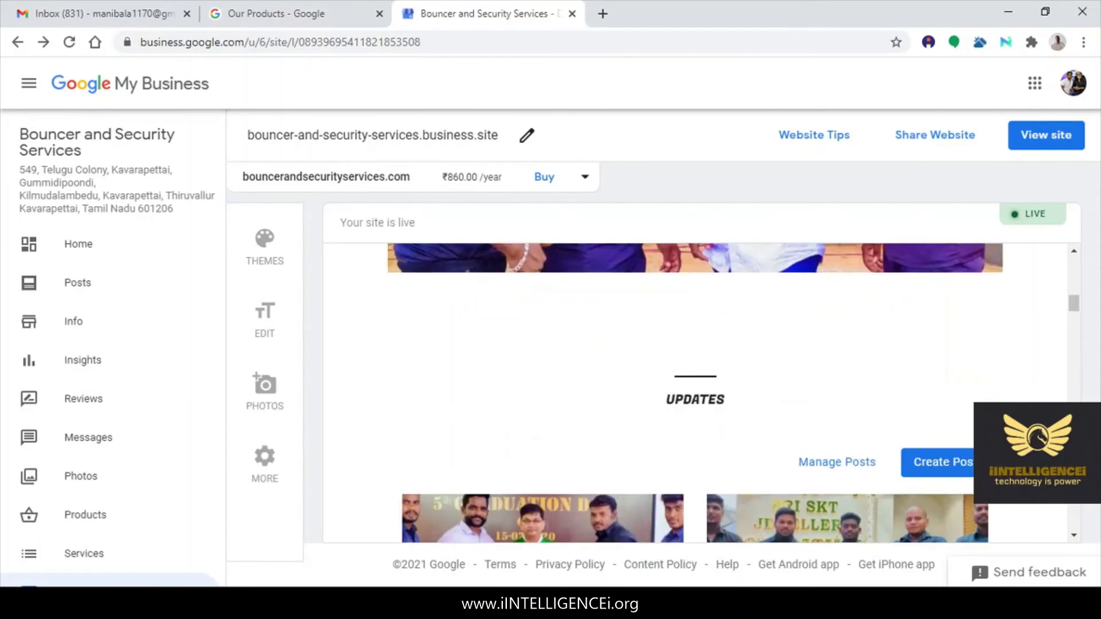
click(934, 466)
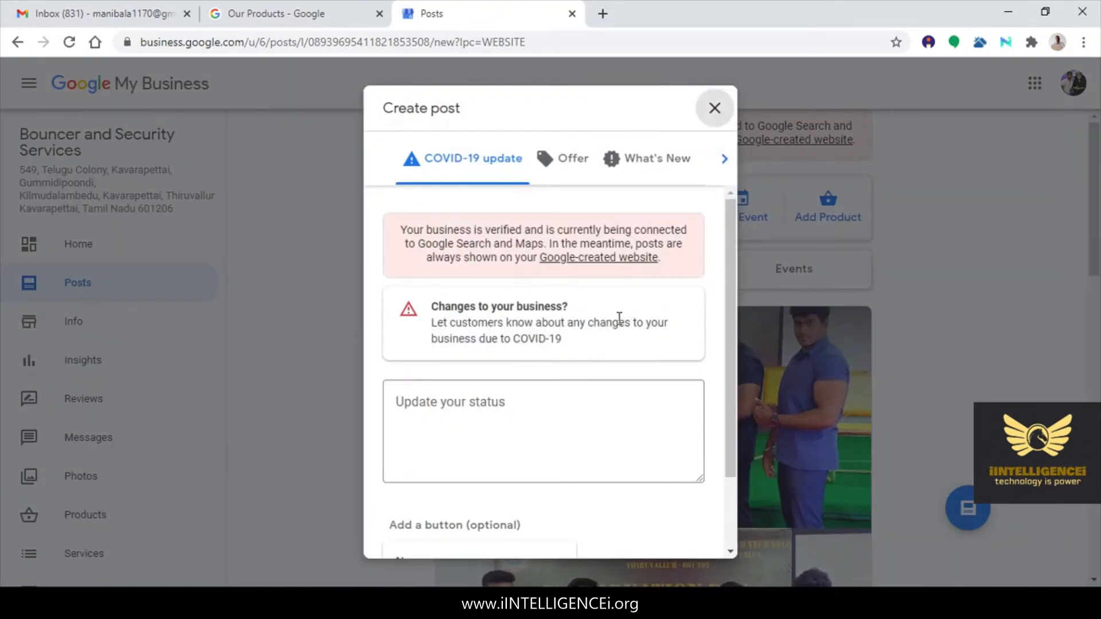
Step: Make it a What's New post and upload a photo of four staff from the computer
click(652, 160)
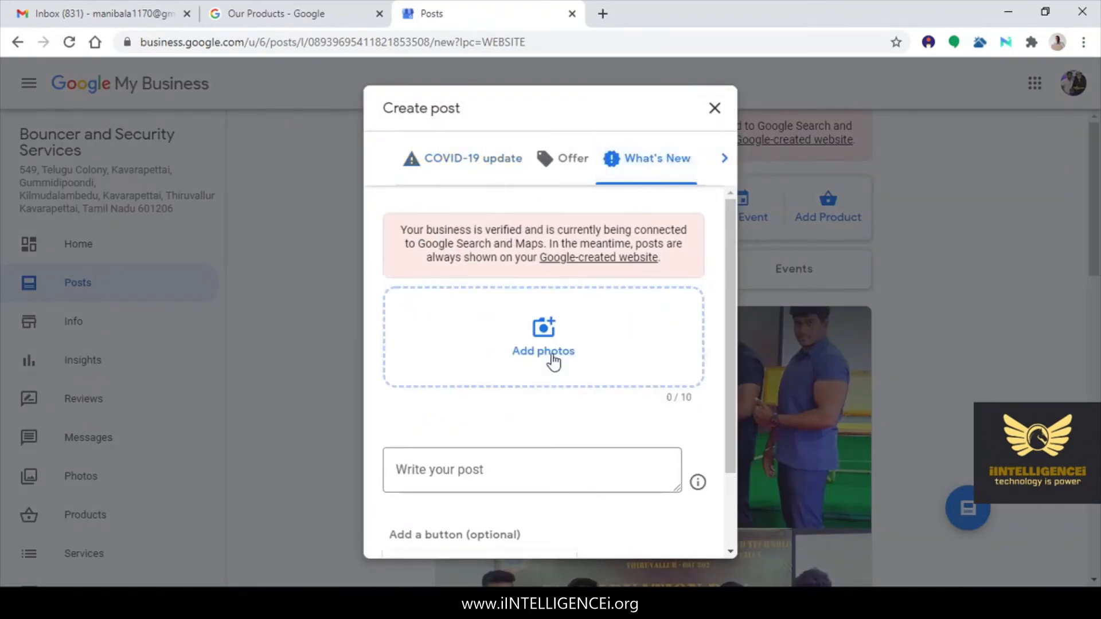
click(547, 330)
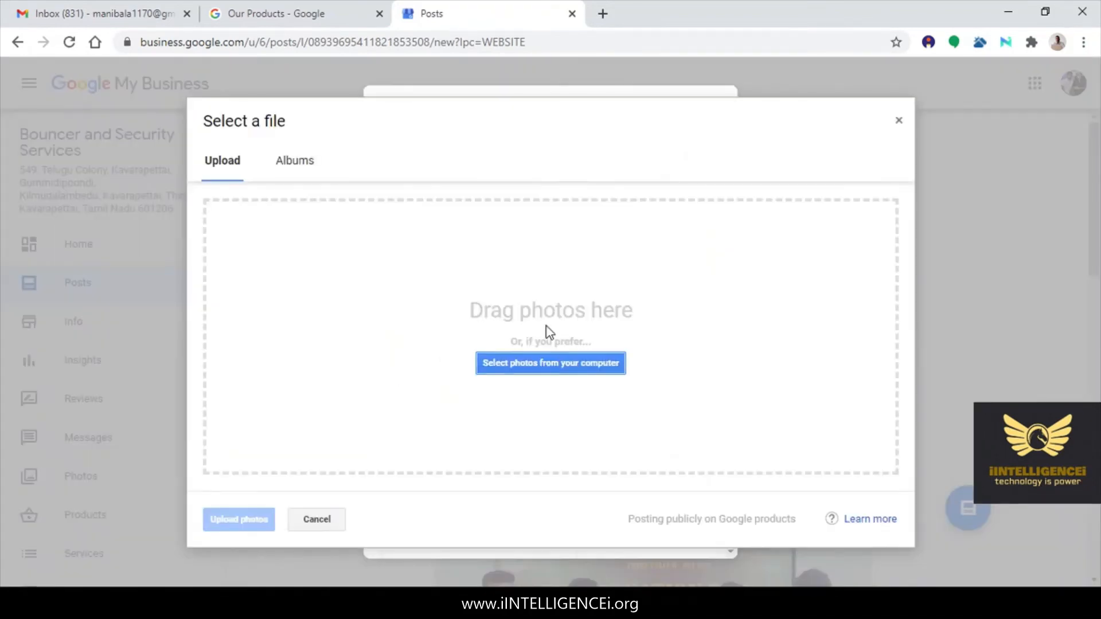
click(541, 370)
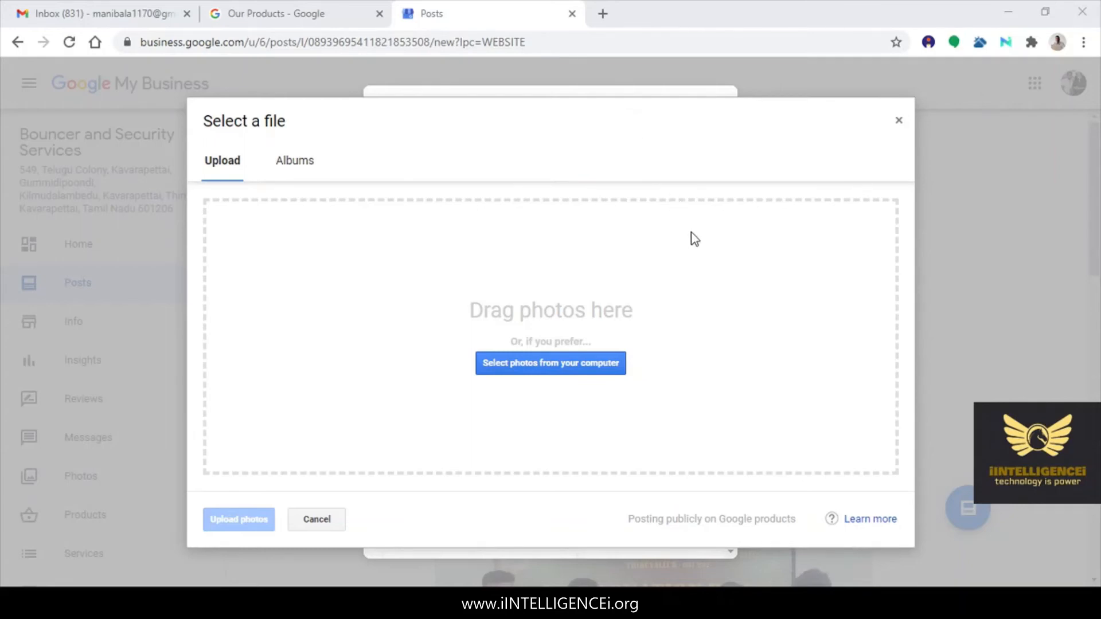
click(965, 561)
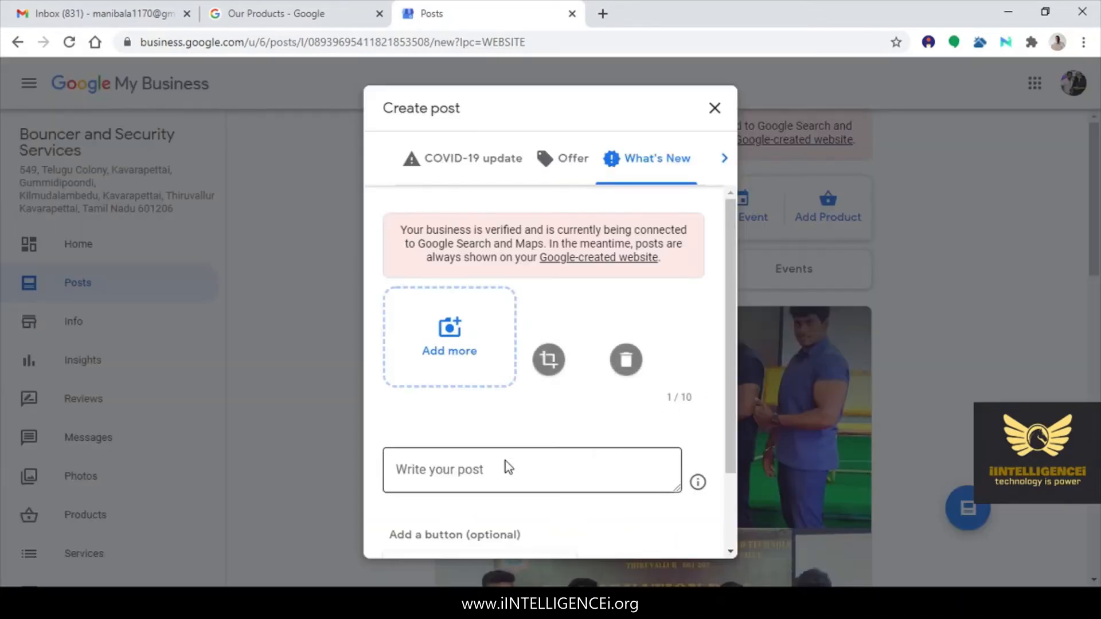
Step: Paste the security-services description, publish the post, and scroll the resulting posts list
click(439, 470)
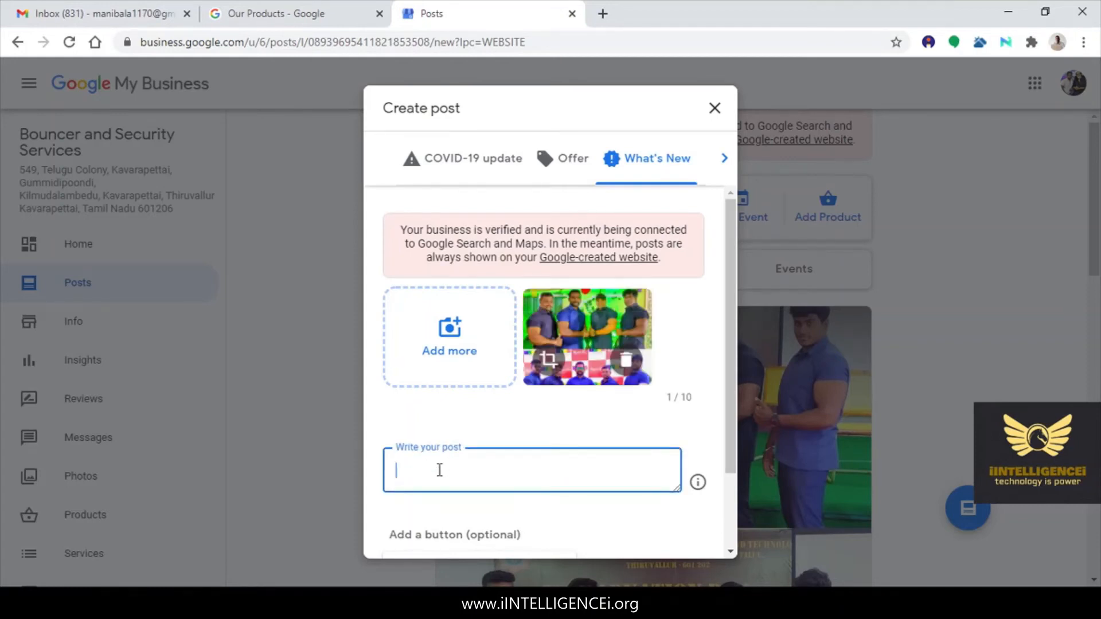
text(with troublemakers.)
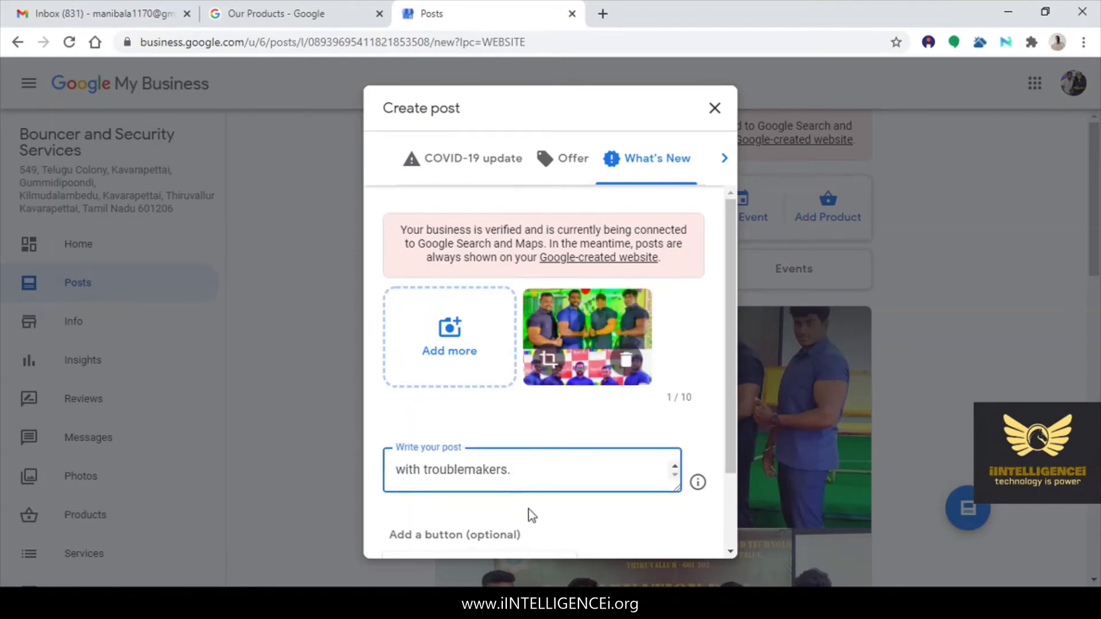
scroll(530, 515, down, 2)
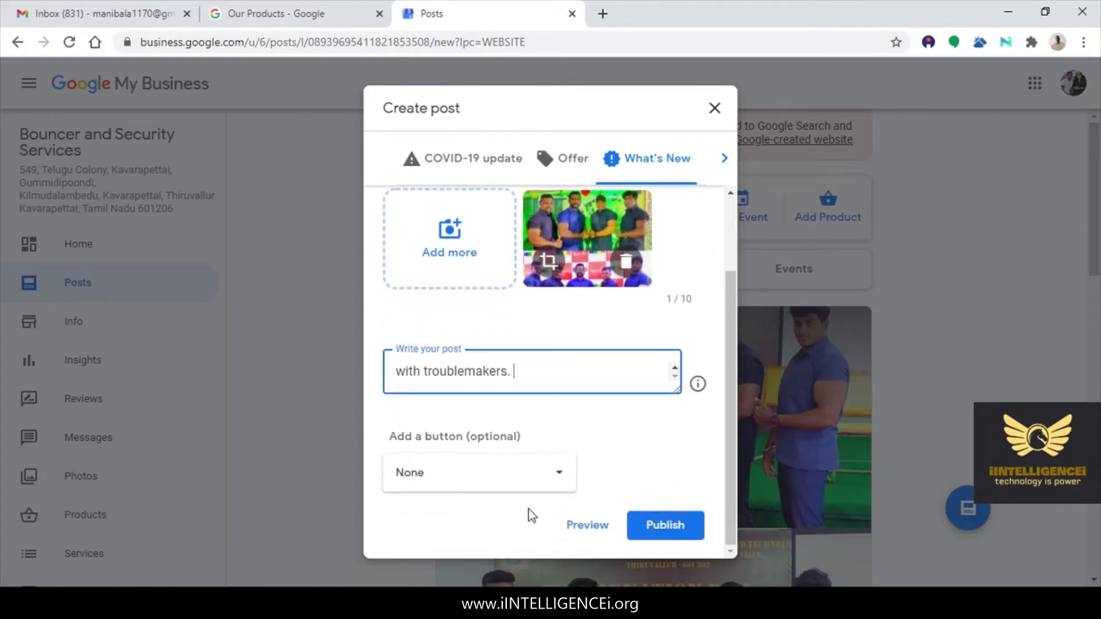
click(680, 528)
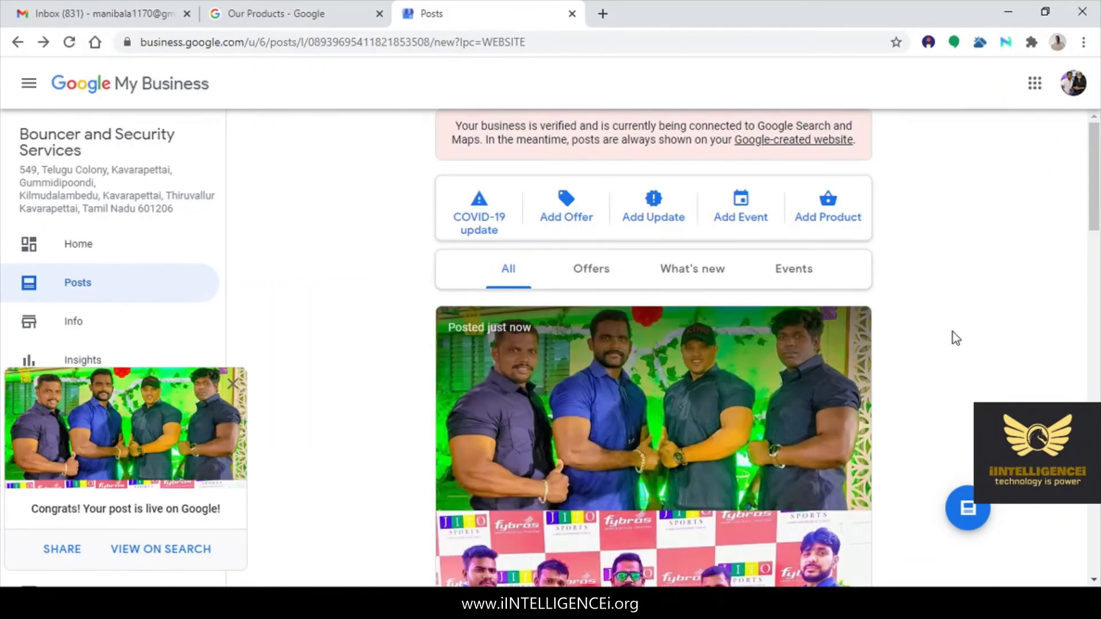
scroll(952, 332, down, 15)
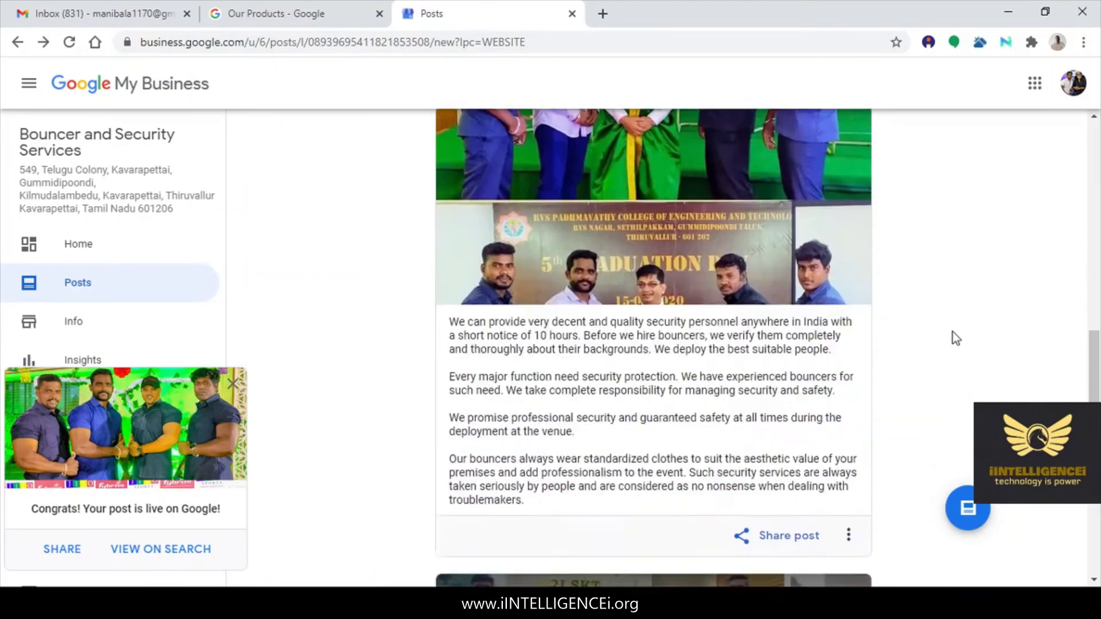
scroll(952, 332, down, 8)
scroll(951, 332, up, 10)
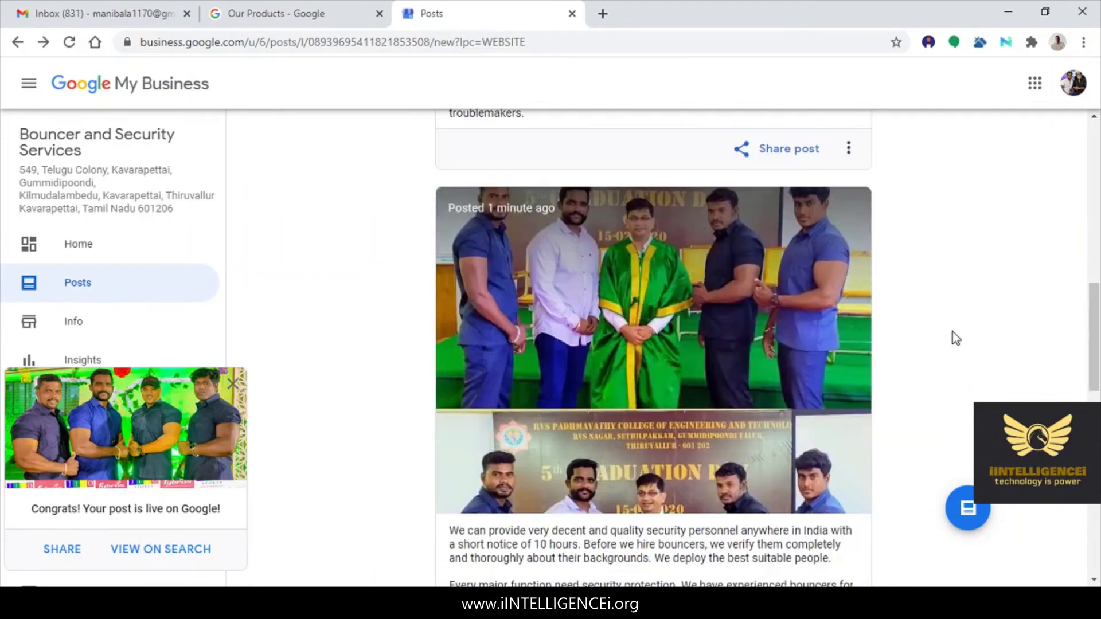
scroll(953, 339, up, 10)
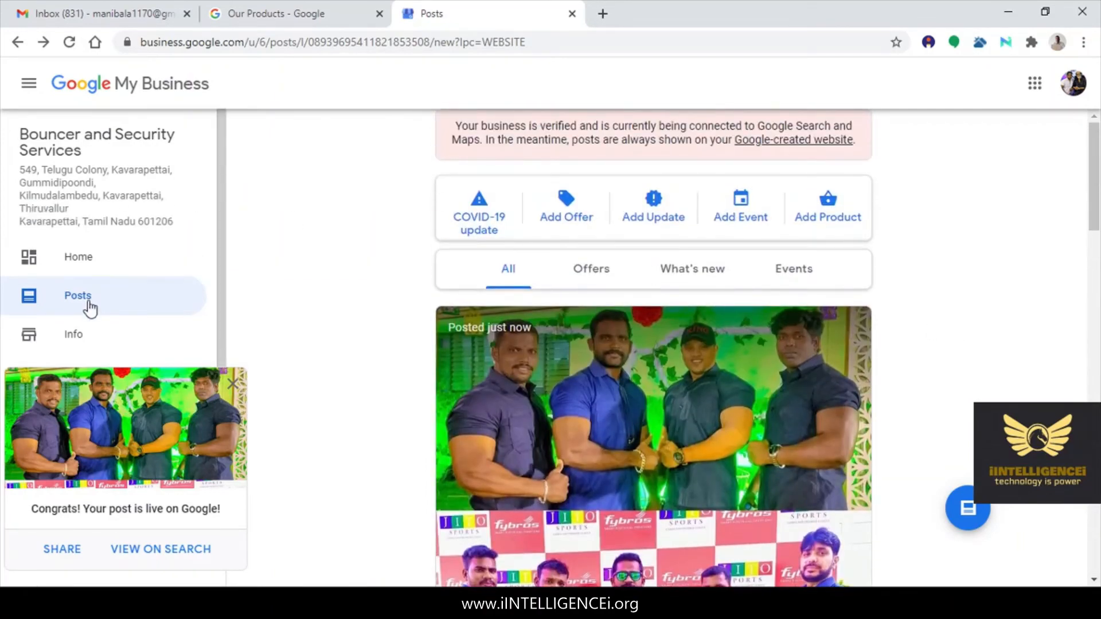
Step: Go via Home to the Website editor and dismiss the site welcome message
click(50, 255)
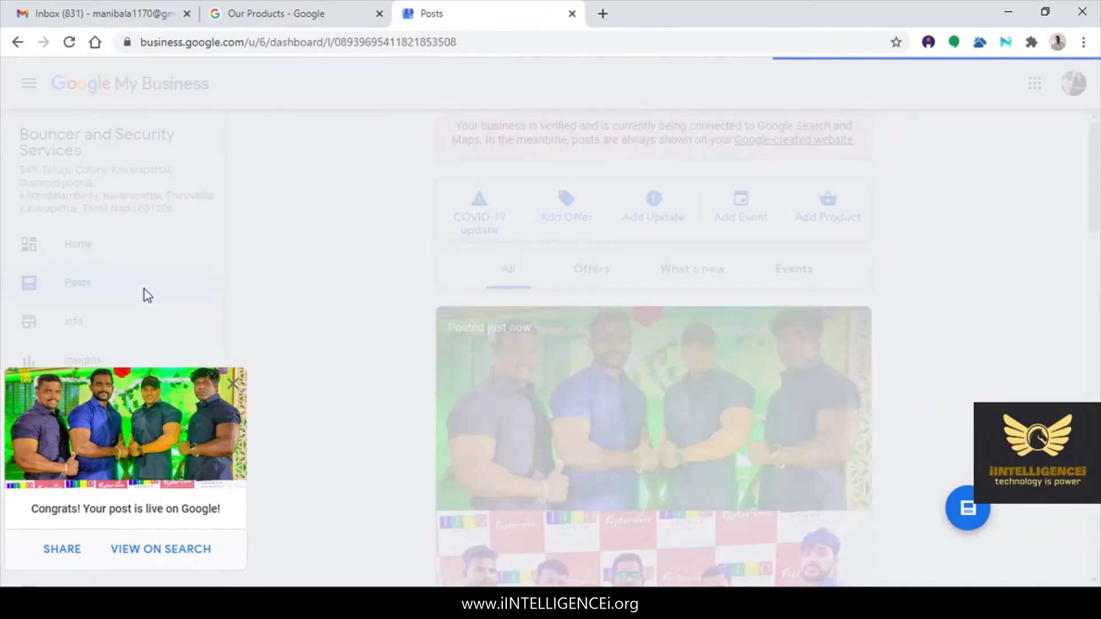
scroll(143, 293, down, 5)
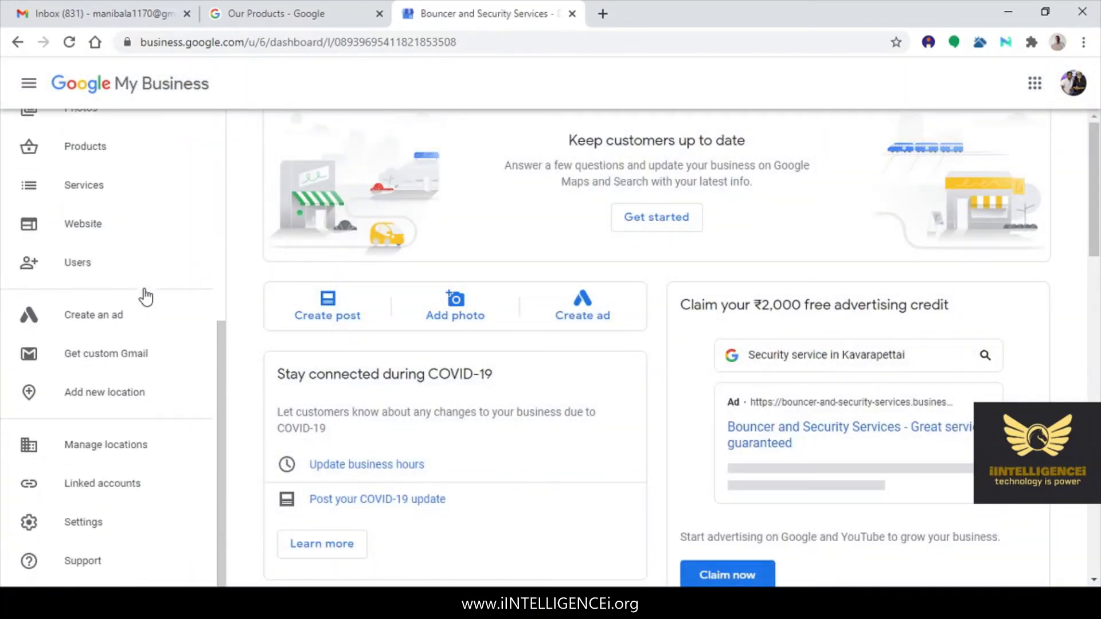
click(82, 226)
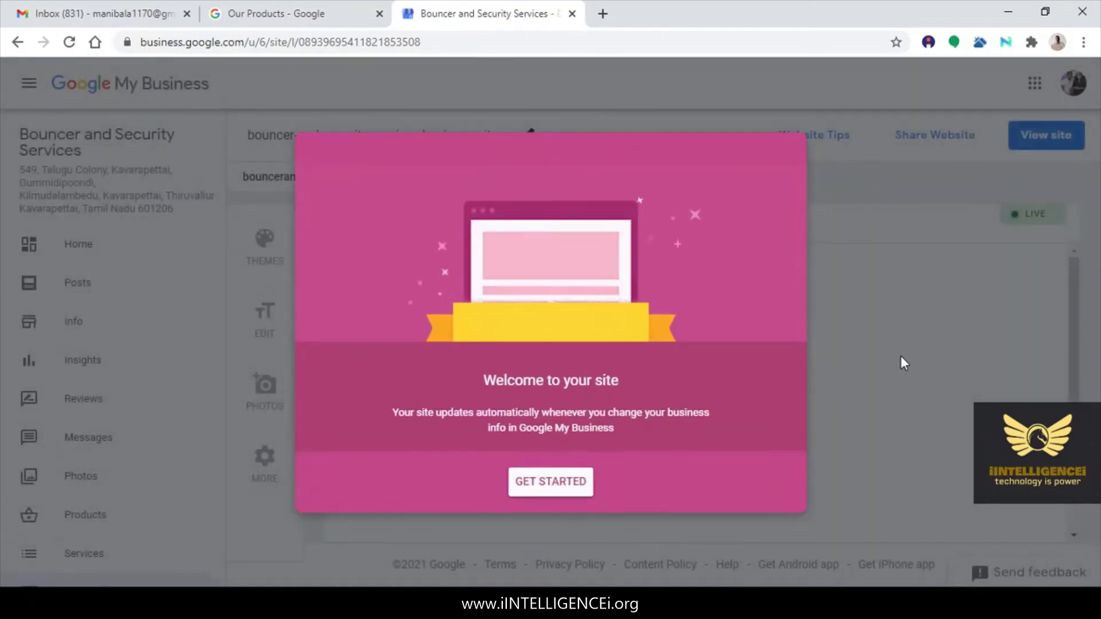
click(562, 484)
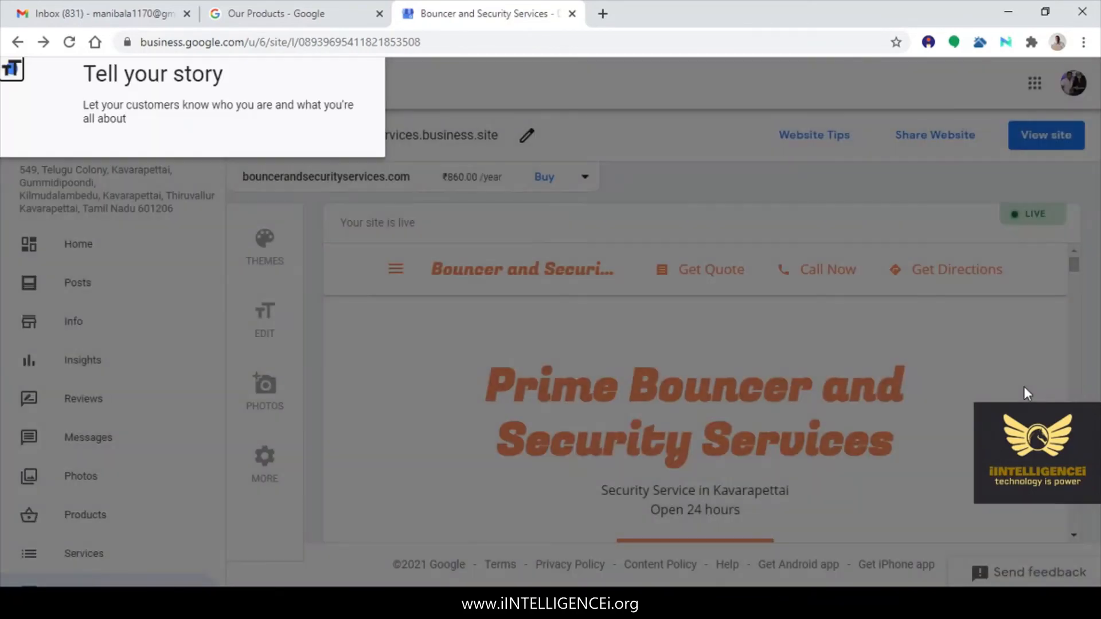
Step: Scroll the preview to UPDATES to confirm the new post, then start another post
scroll(1023, 390, down, 5)
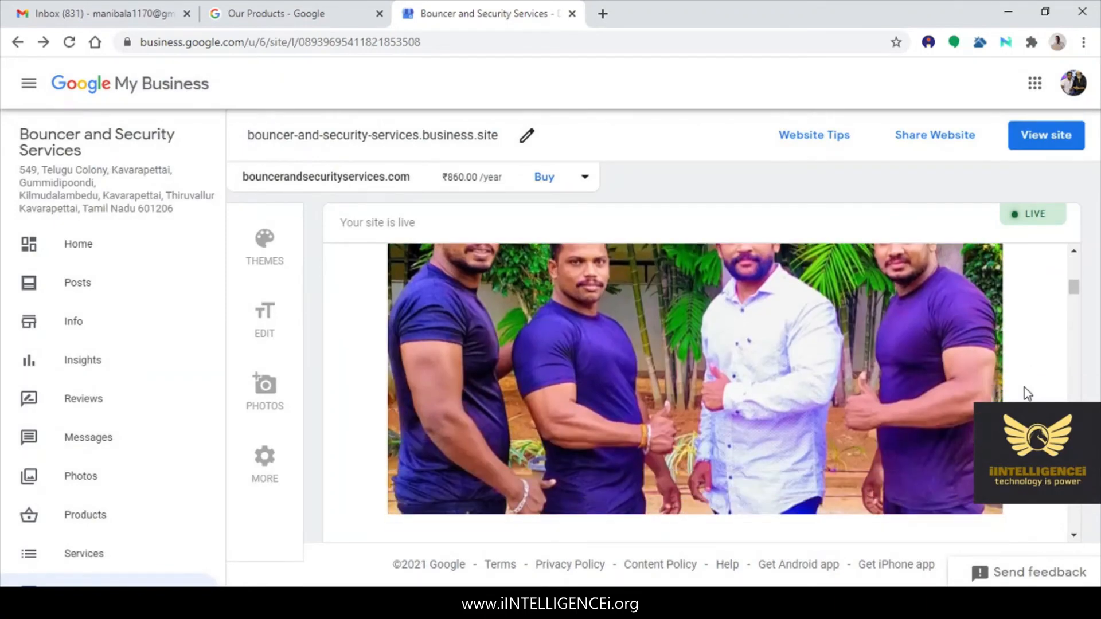
scroll(1026, 393, down, 10)
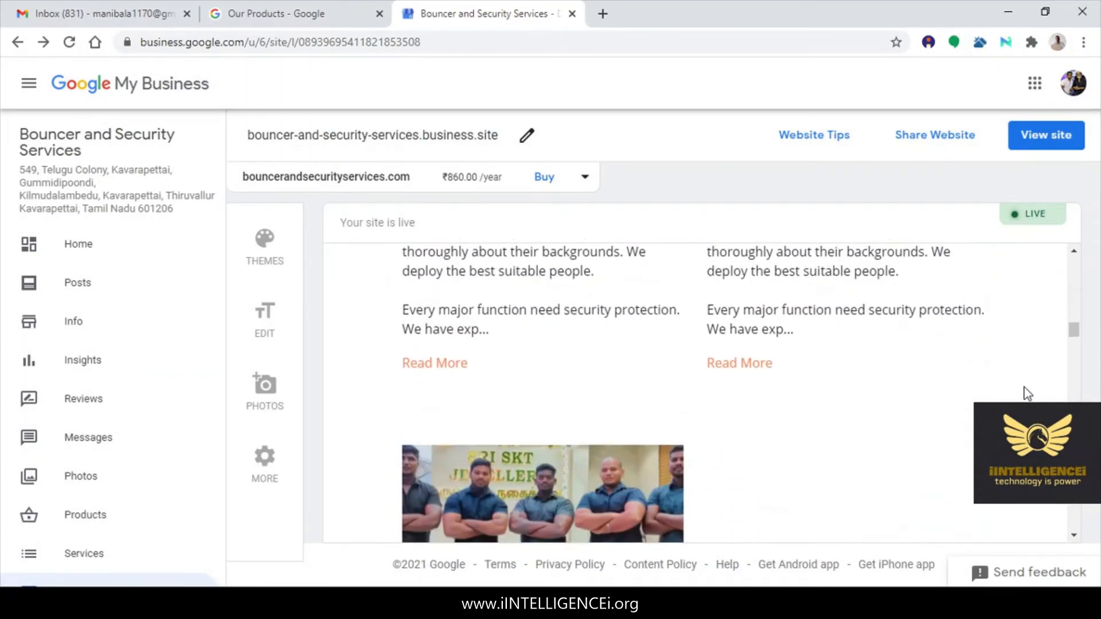
scroll(1027, 393, down, 4)
scroll(1026, 394, up, 2)
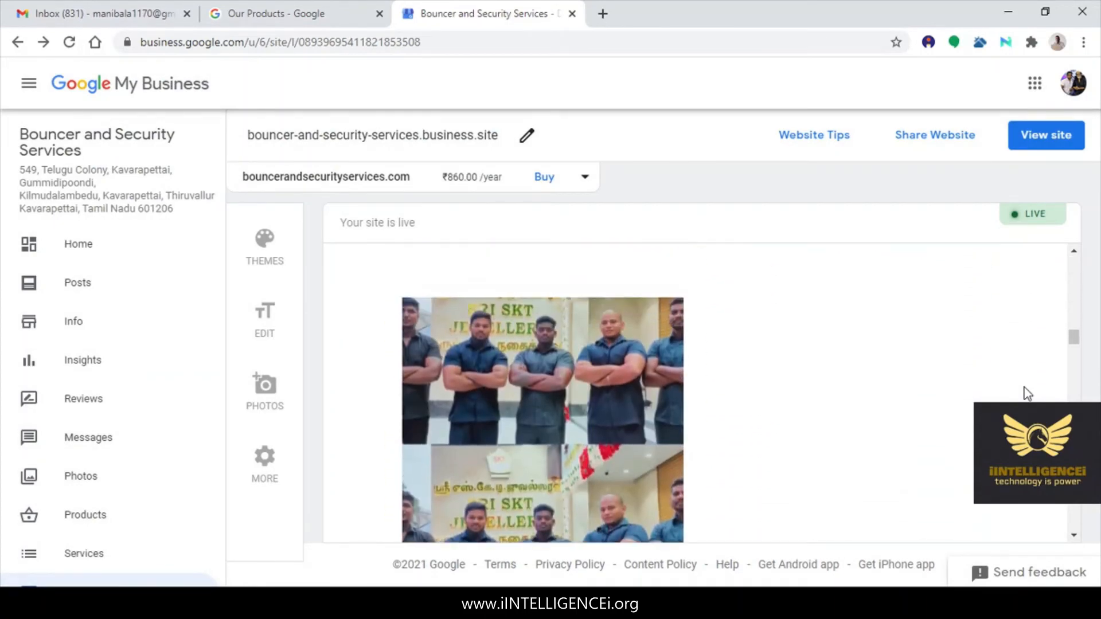
scroll(1026, 393, up, 4)
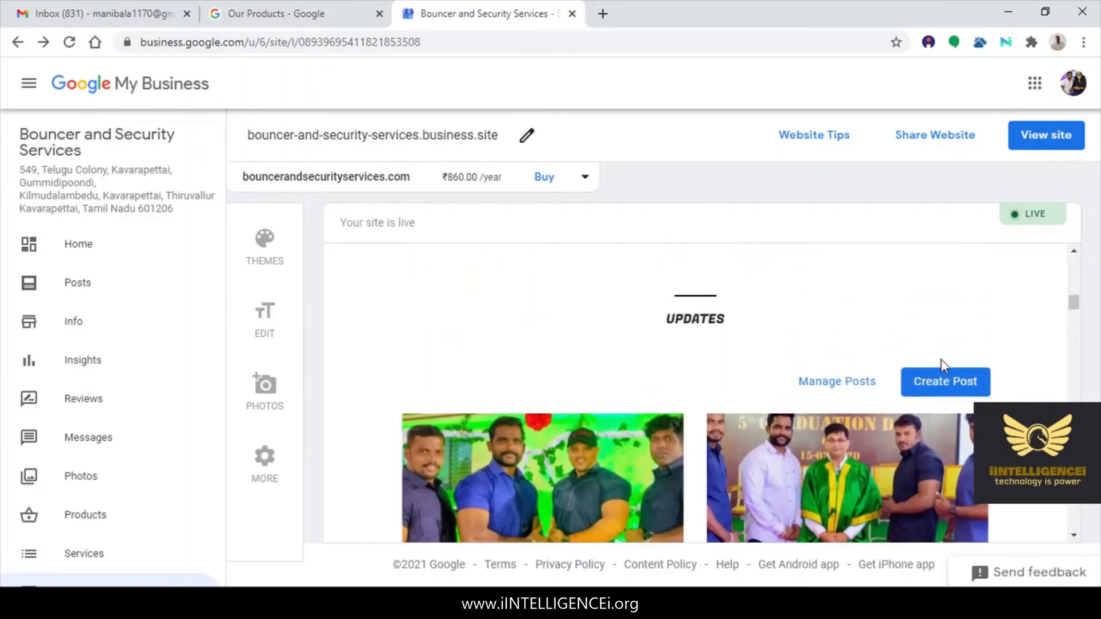
click(944, 382)
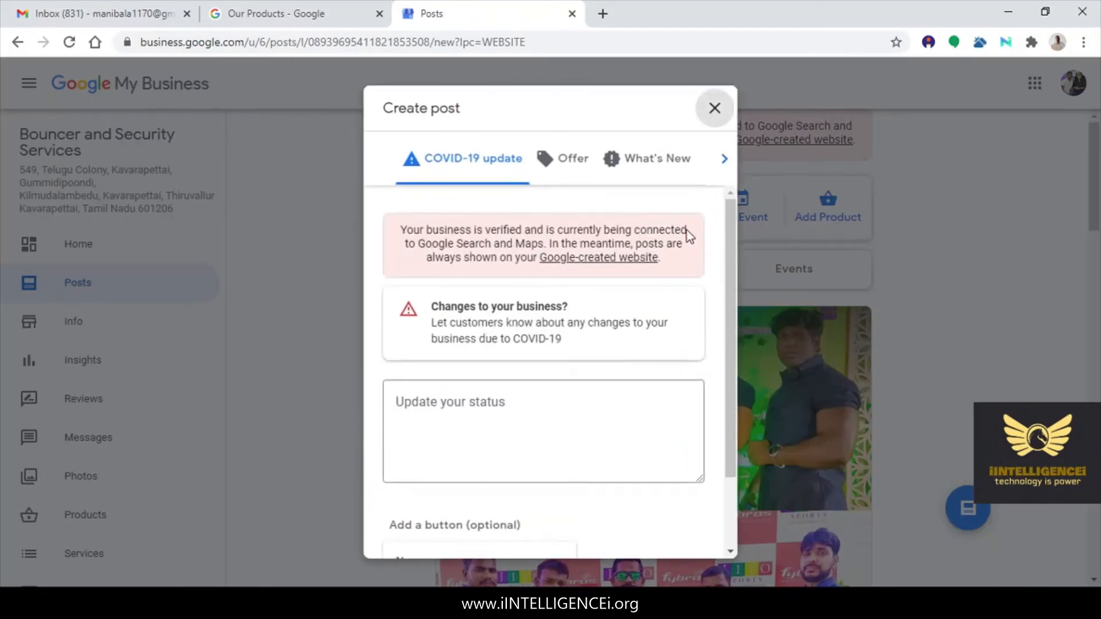
Step: Make it a What's New post and upload the banquet-hall team photo from the computer
click(662, 175)
click(542, 336)
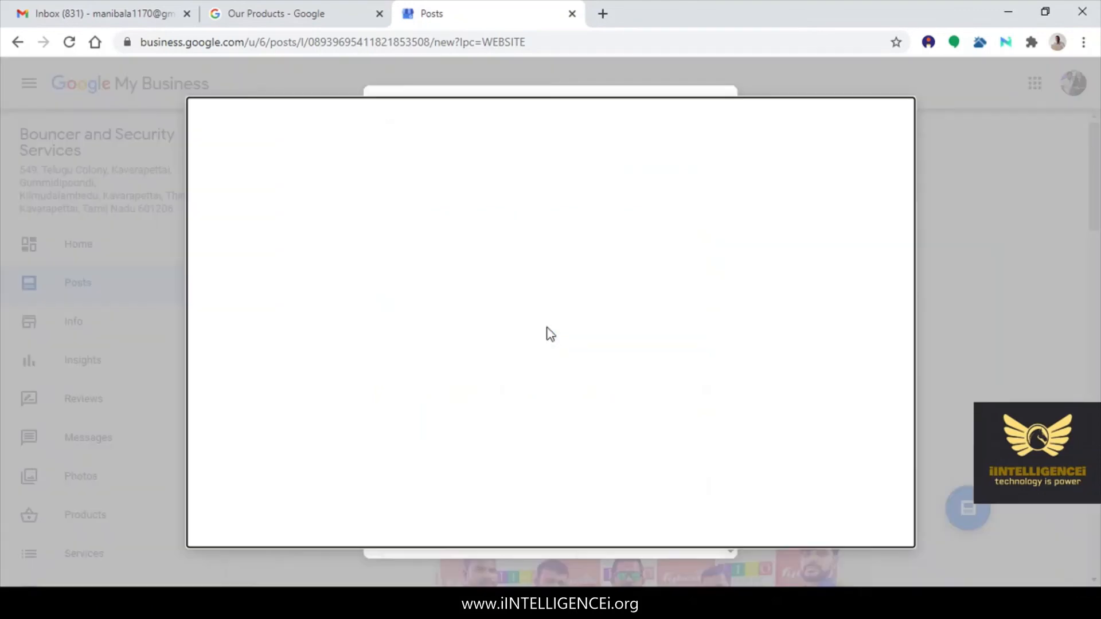
click(556, 361)
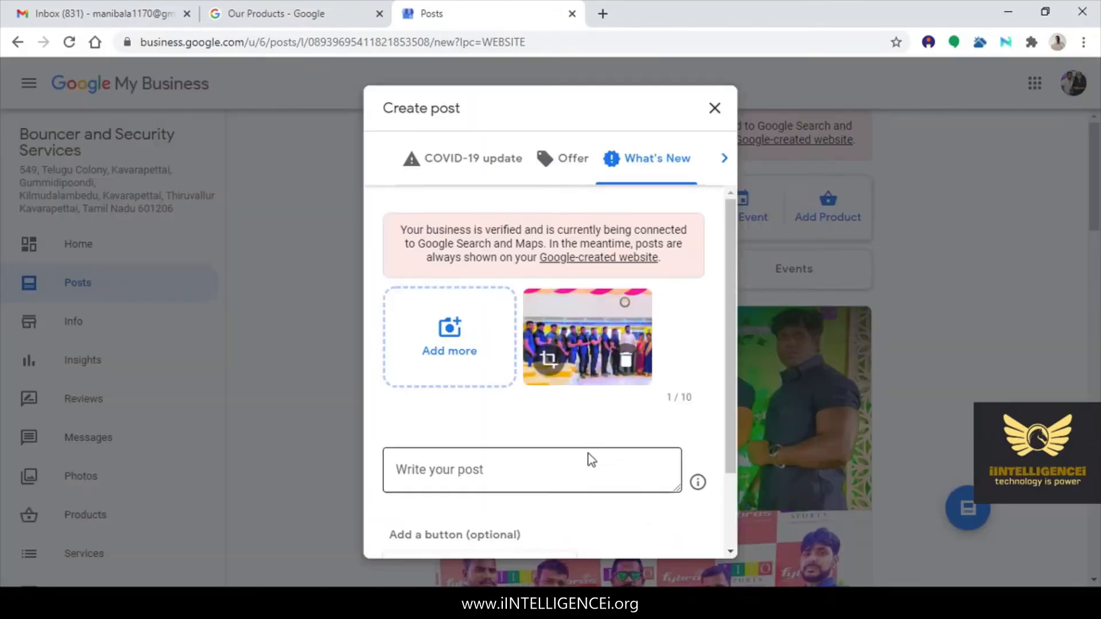
Step: Paste the security-services description, publish the post, and return to the Home dashboard
click(481, 468)
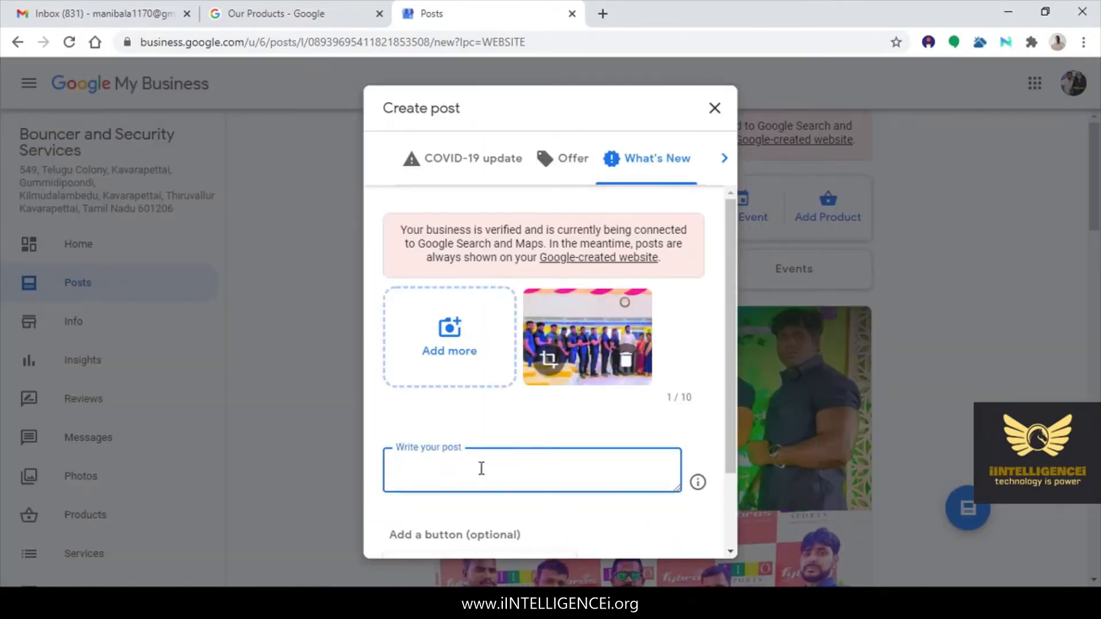
key(ctrl+v)
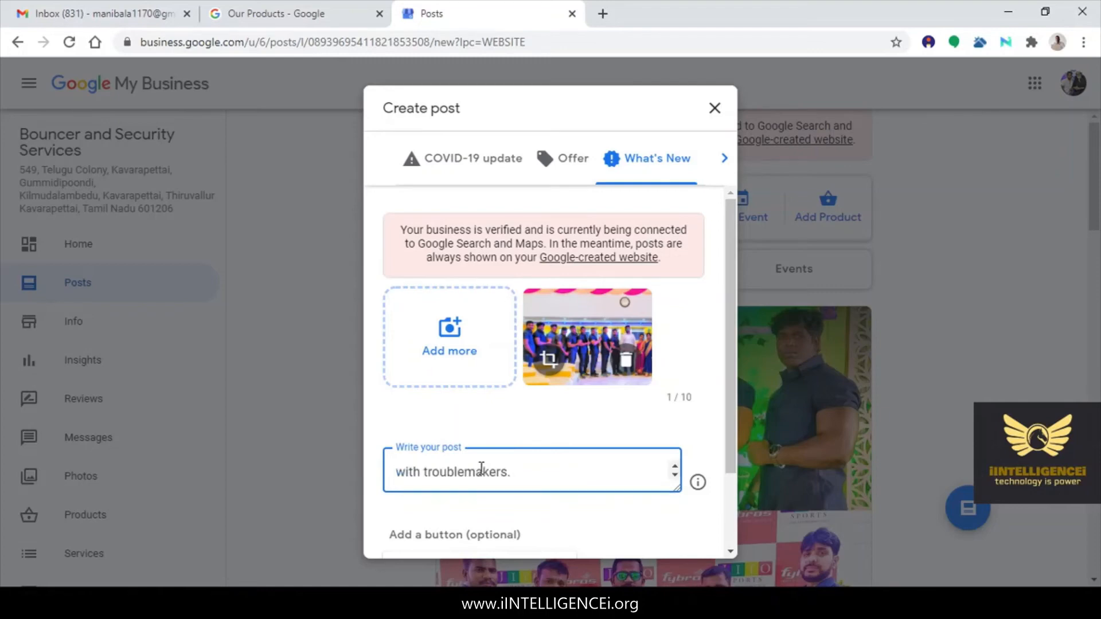
scroll(468, 504, down, 2)
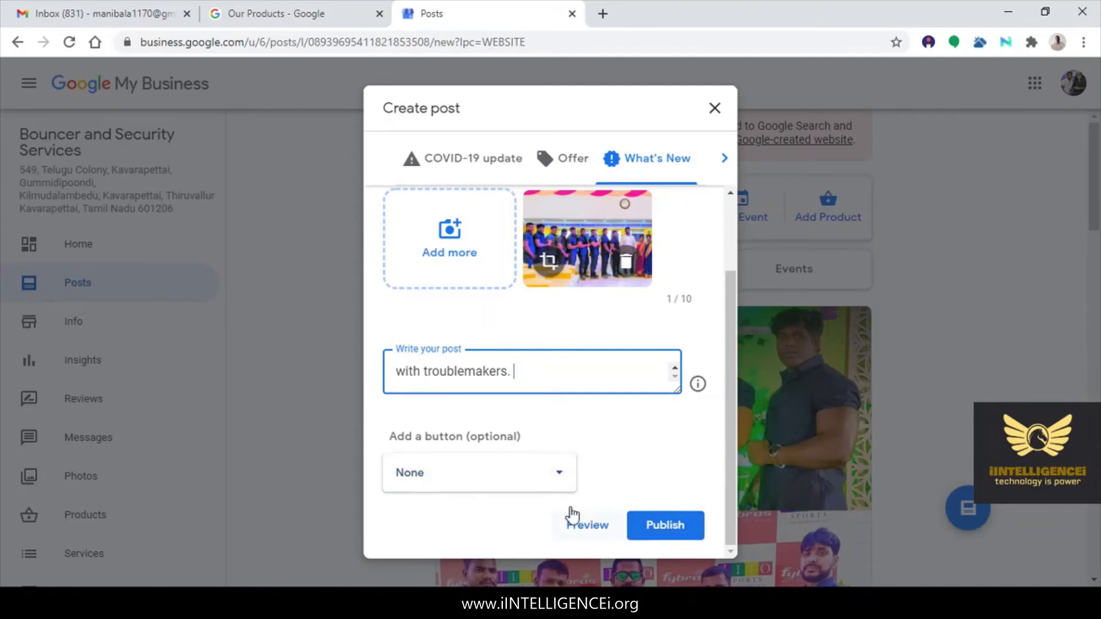
click(661, 532)
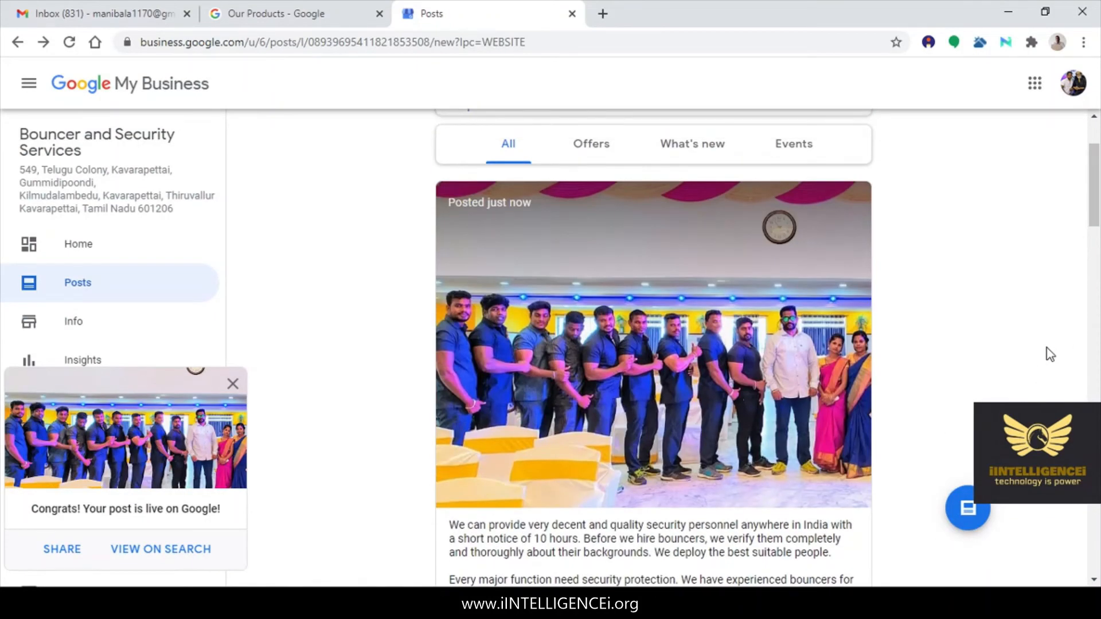
scroll(1047, 349, down, 6)
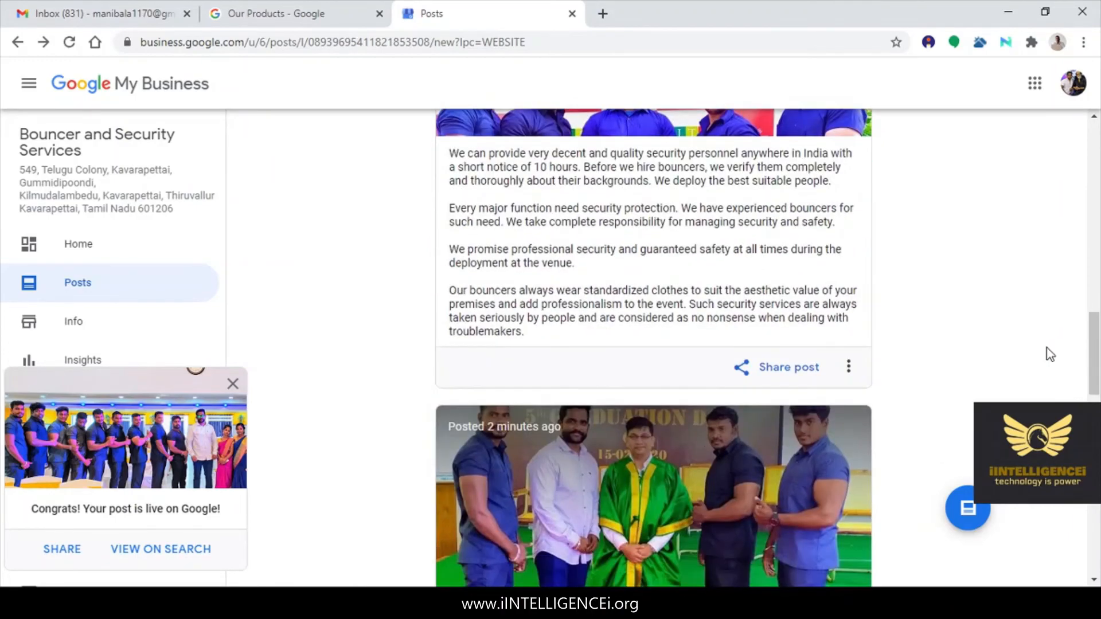
scroll(1047, 348, up, 7)
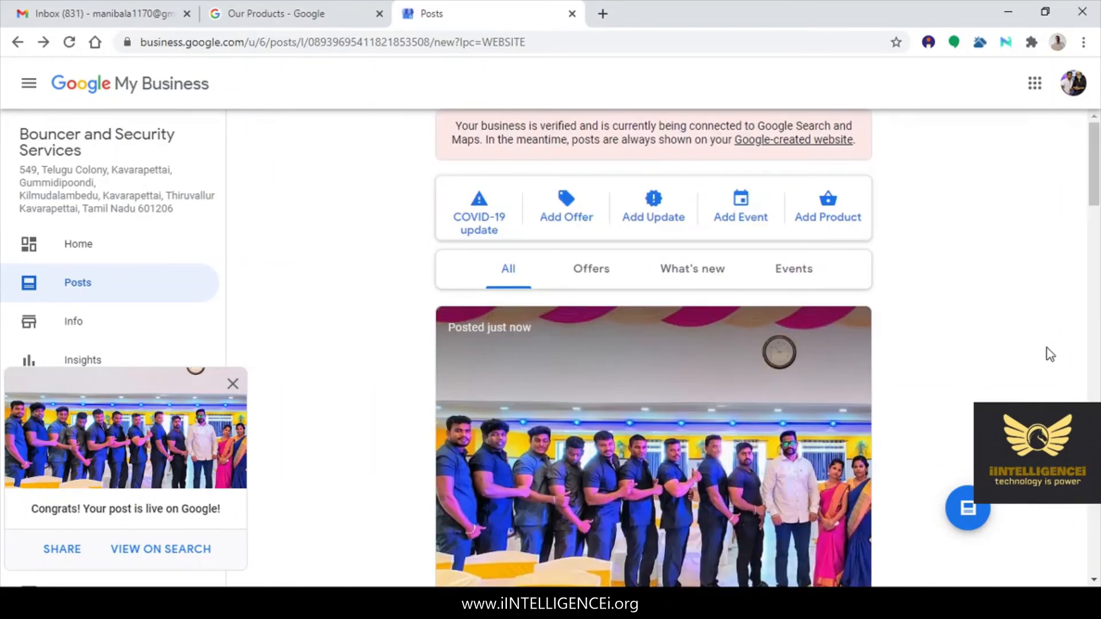
scroll(1047, 349, down, 10)
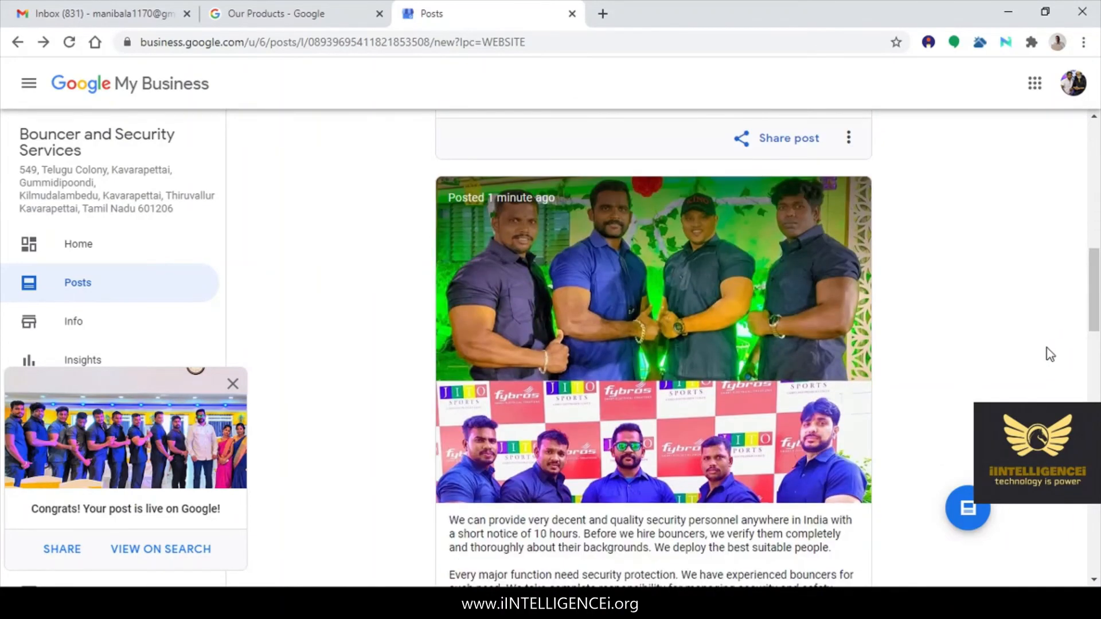
click(59, 258)
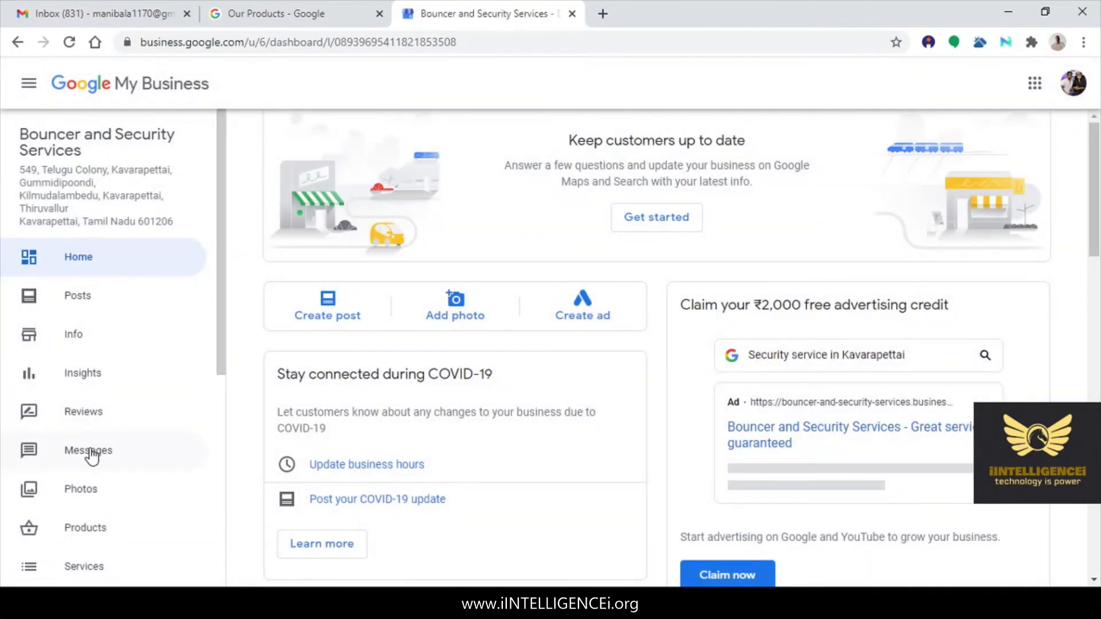
scroll(91, 453, down, 4)
Step: Open the Website page past the GET STARTED welcome and scroll down the site preview
click(95, 361)
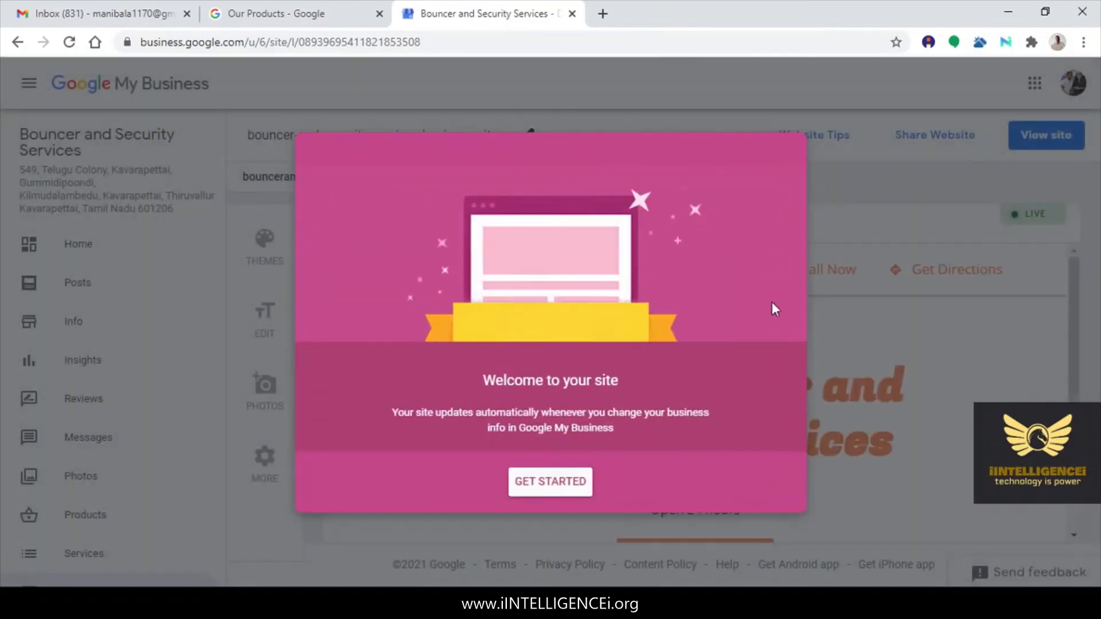
click(521, 481)
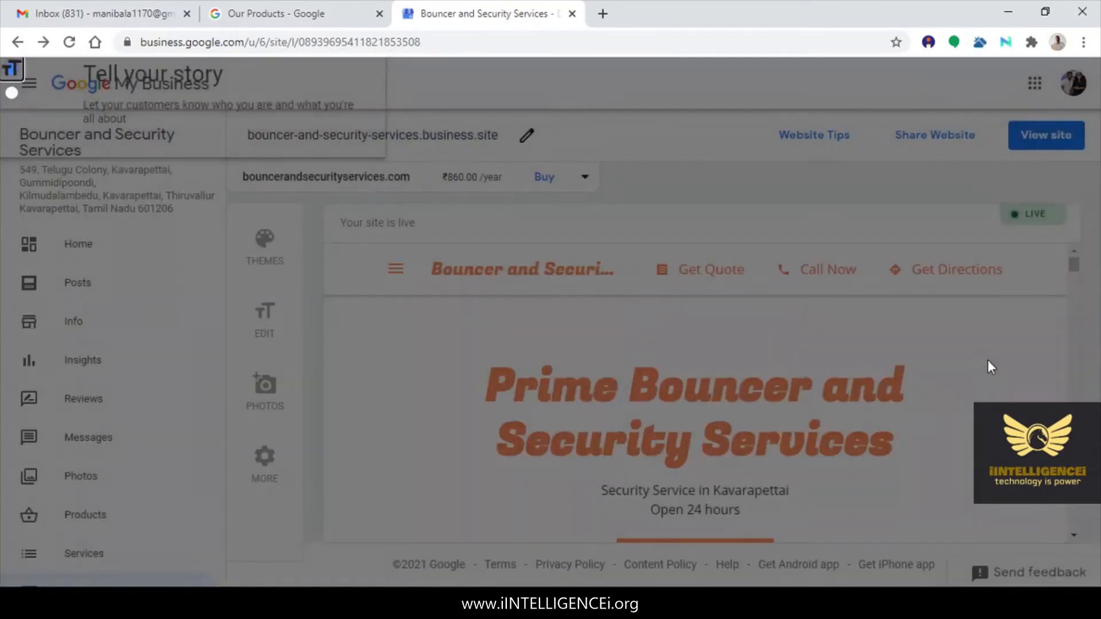
scroll(991, 369, down, 3)
scroll(991, 368, down, 8)
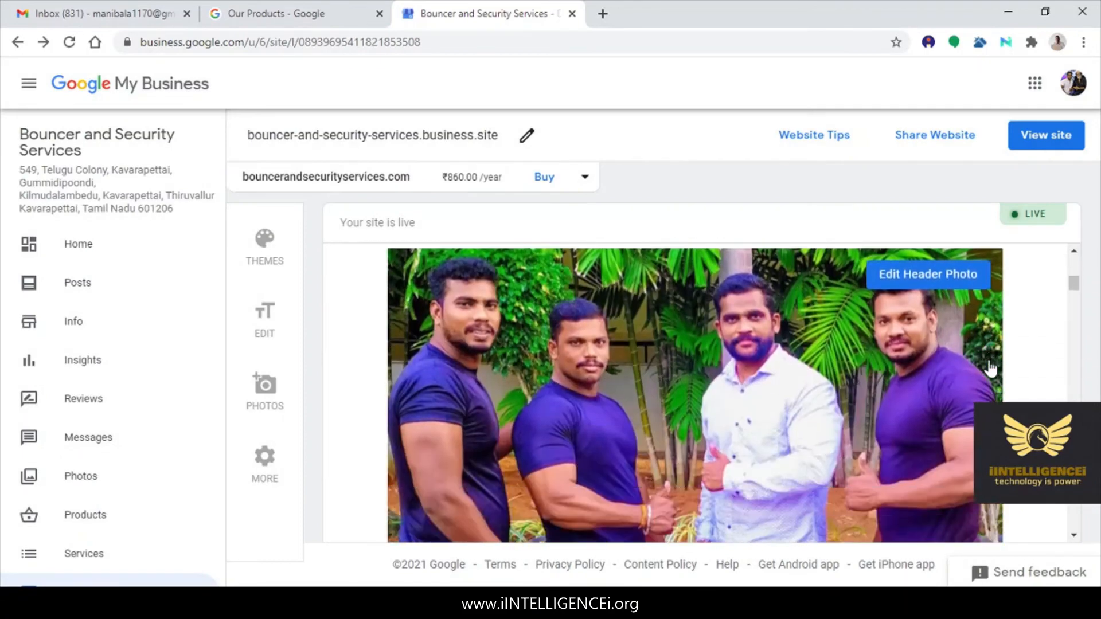
scroll(990, 363, up, 2)
scroll(990, 367, down, 2)
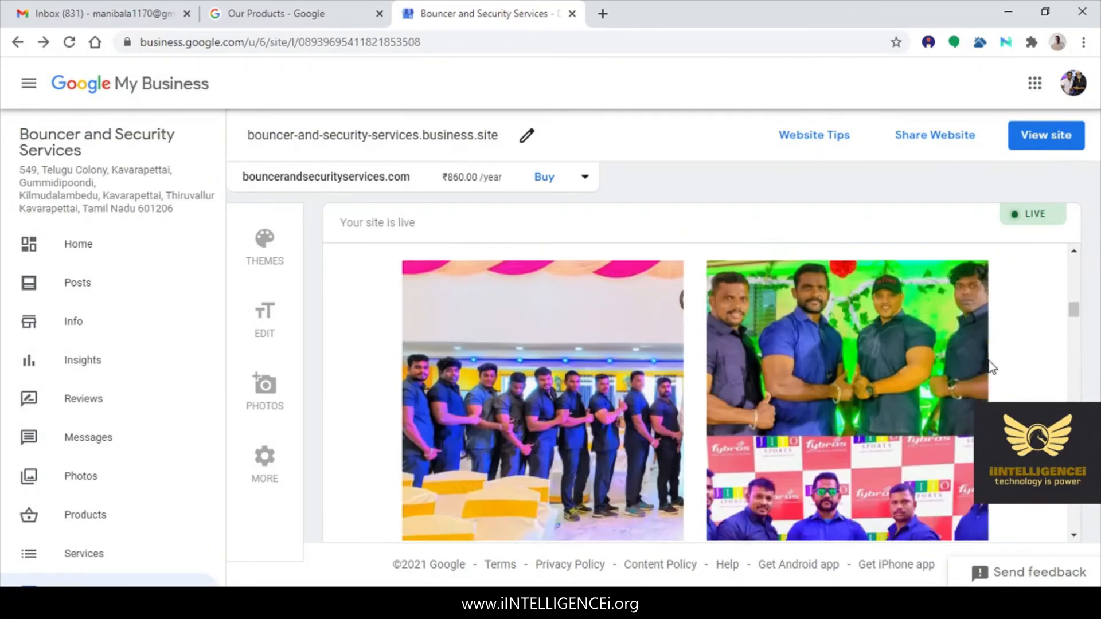
scroll(991, 367, down, 10)
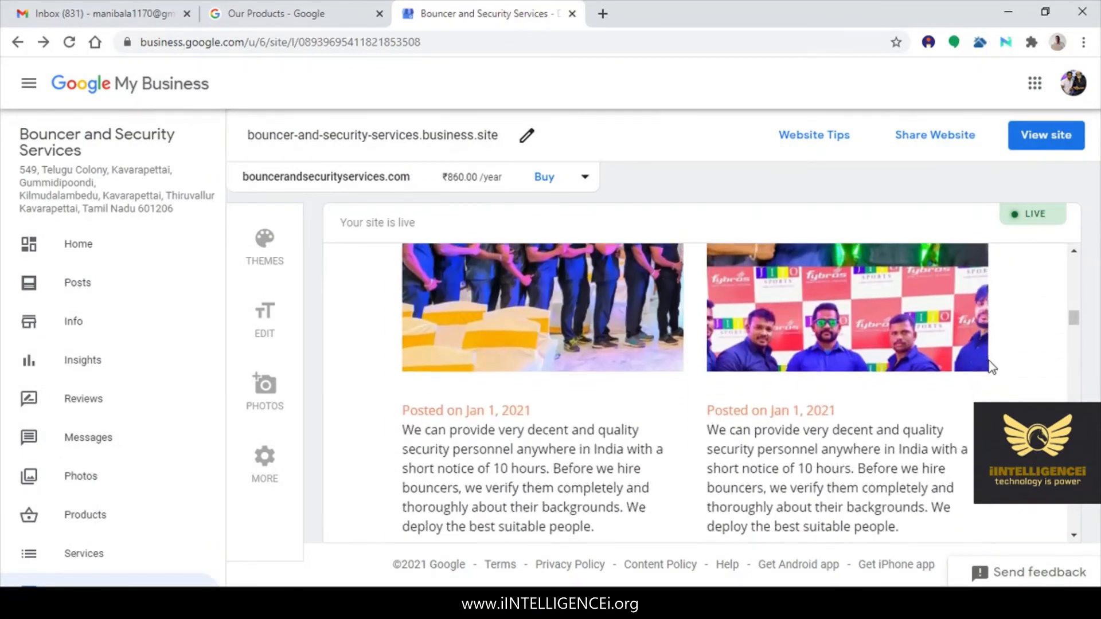
scroll(992, 367, down, 10)
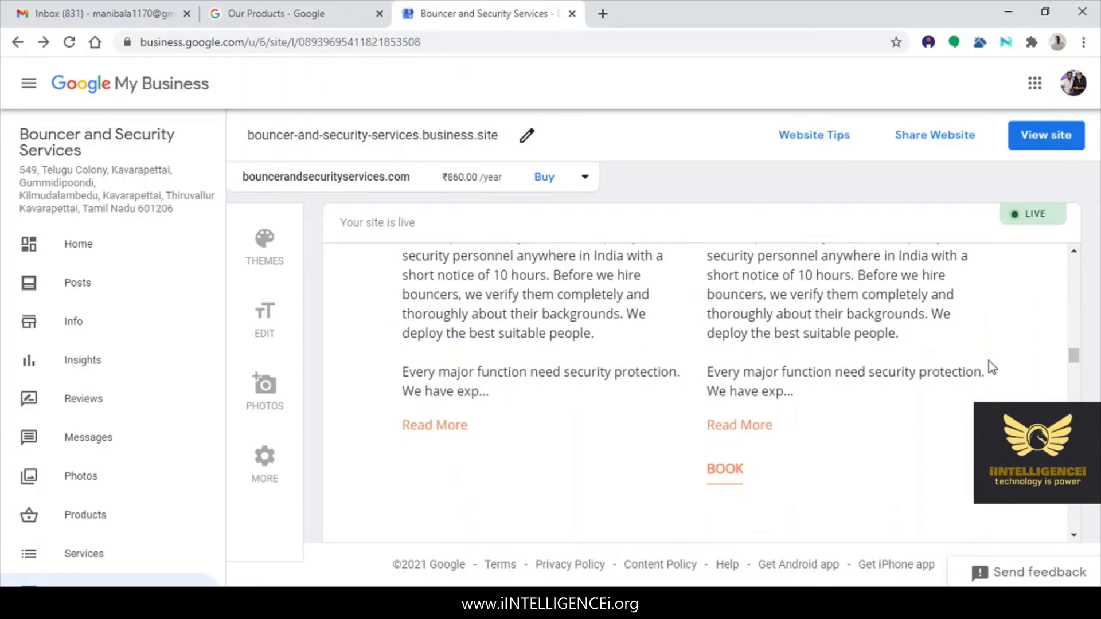
scroll(988, 360, up, 5)
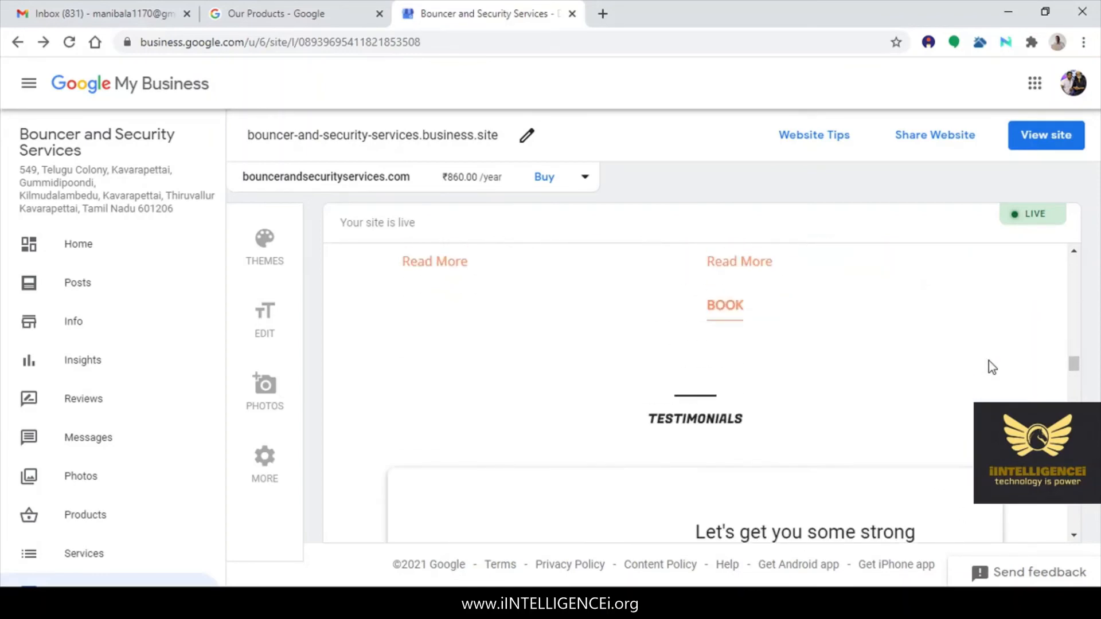
scroll(989, 360, down, 3)
Step: Scroll the rest of the preview down to the map and back to the top
scroll(988, 360, down, 3)
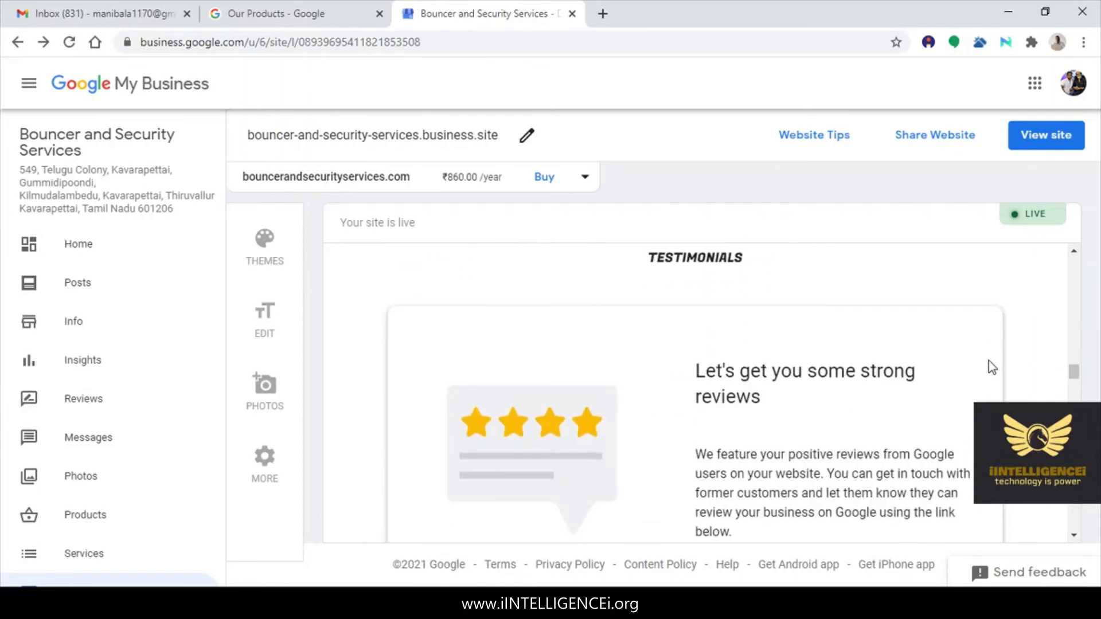
scroll(989, 360, down, 7)
scroll(988, 361, up, 1)
scroll(989, 360, up, 2)
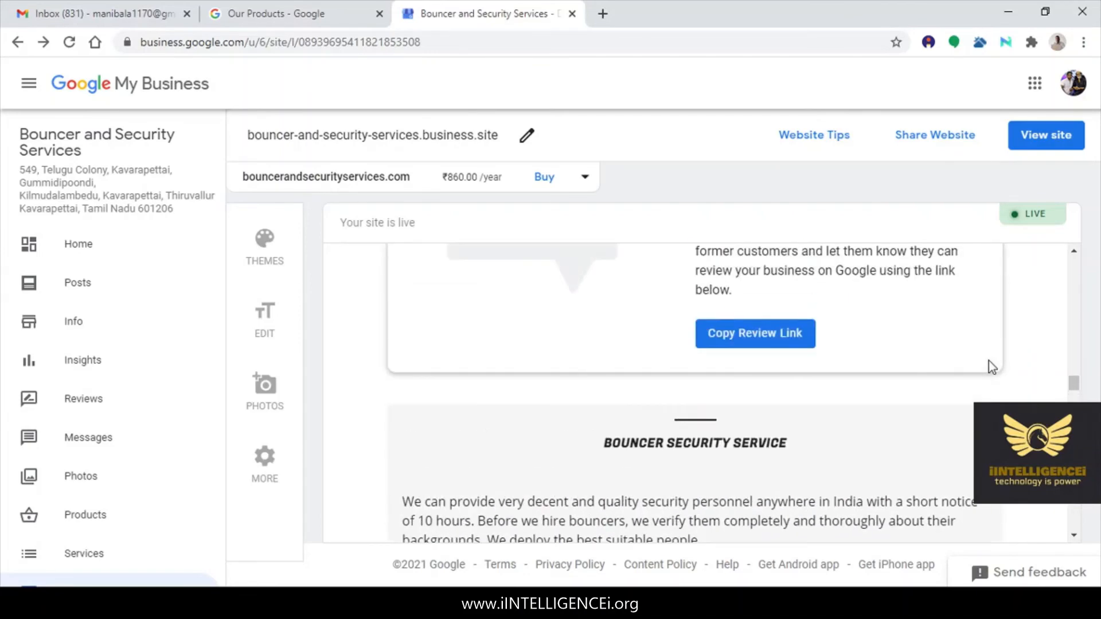
scroll(988, 360, down, 2)
scroll(989, 360, up, 4)
scroll(988, 360, down, 4)
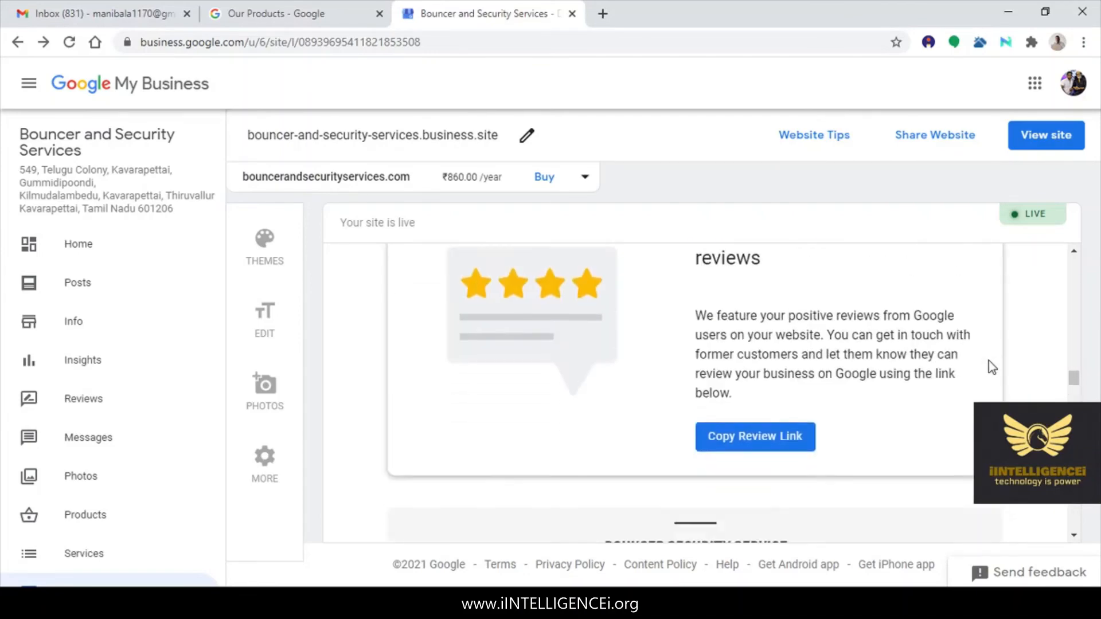
scroll(989, 360, down, 5)
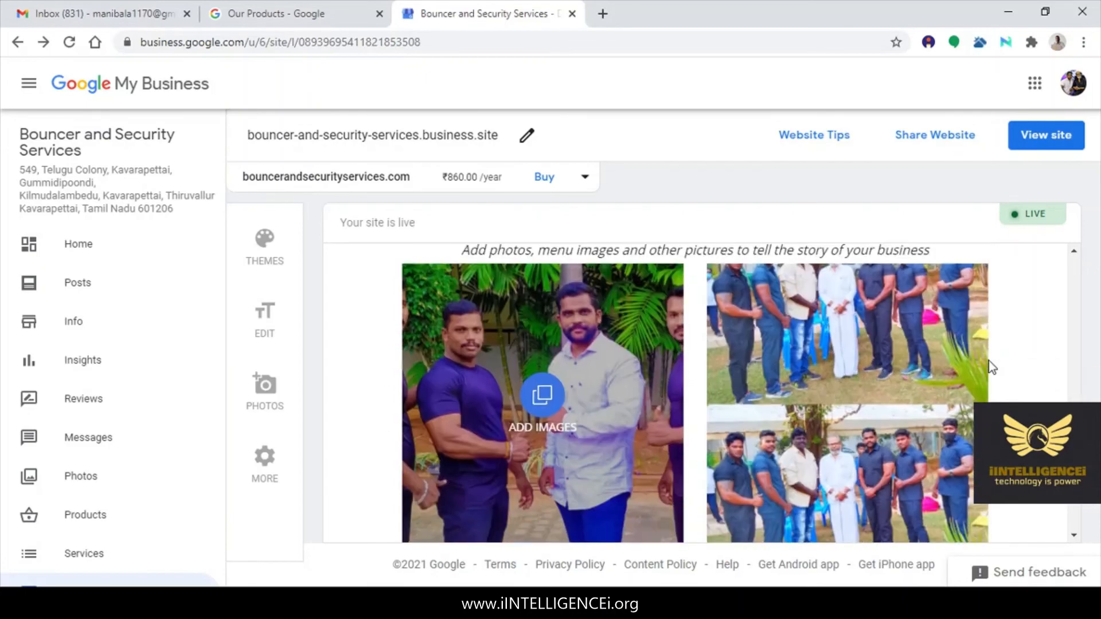
scroll(989, 360, up, 3)
scroll(989, 360, down, 1)
scroll(988, 360, down, 10)
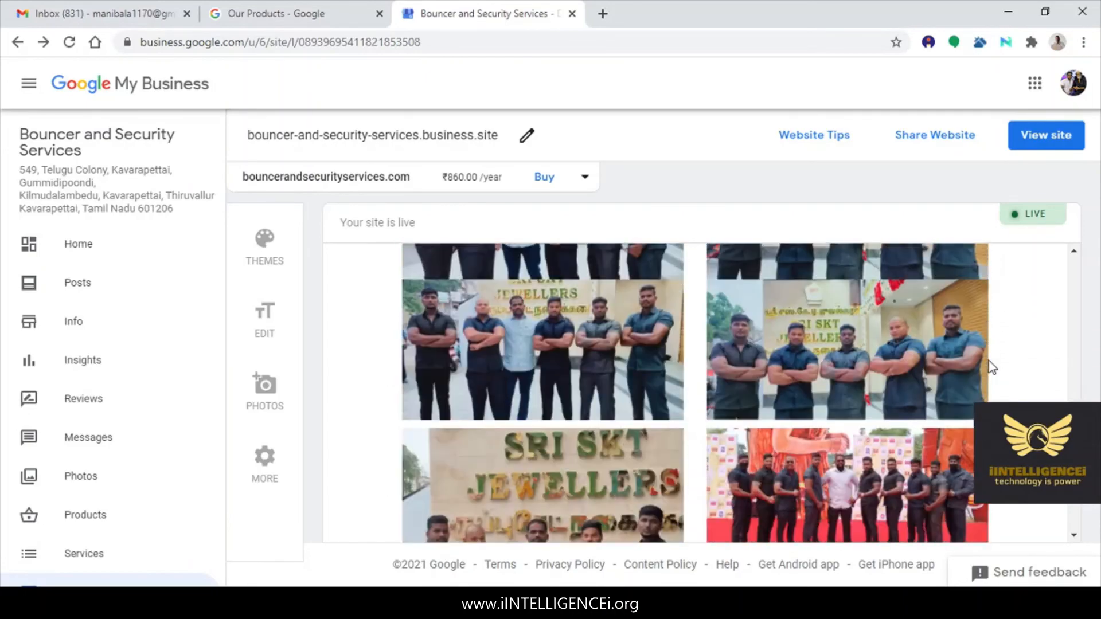
scroll(988, 362, down, 15)
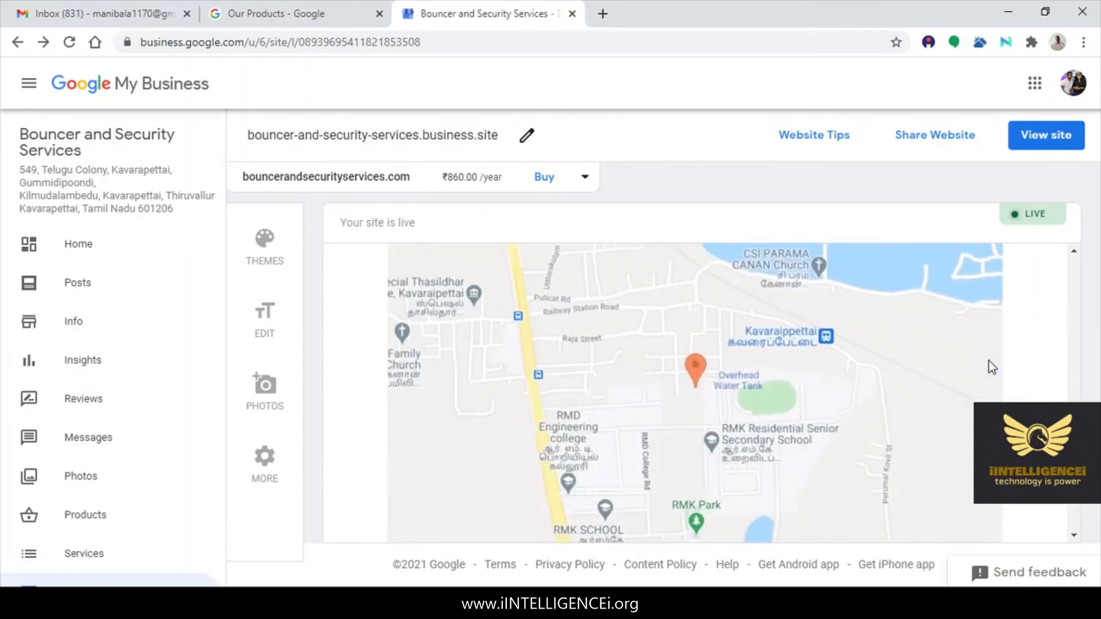
scroll(988, 360, up, 20)
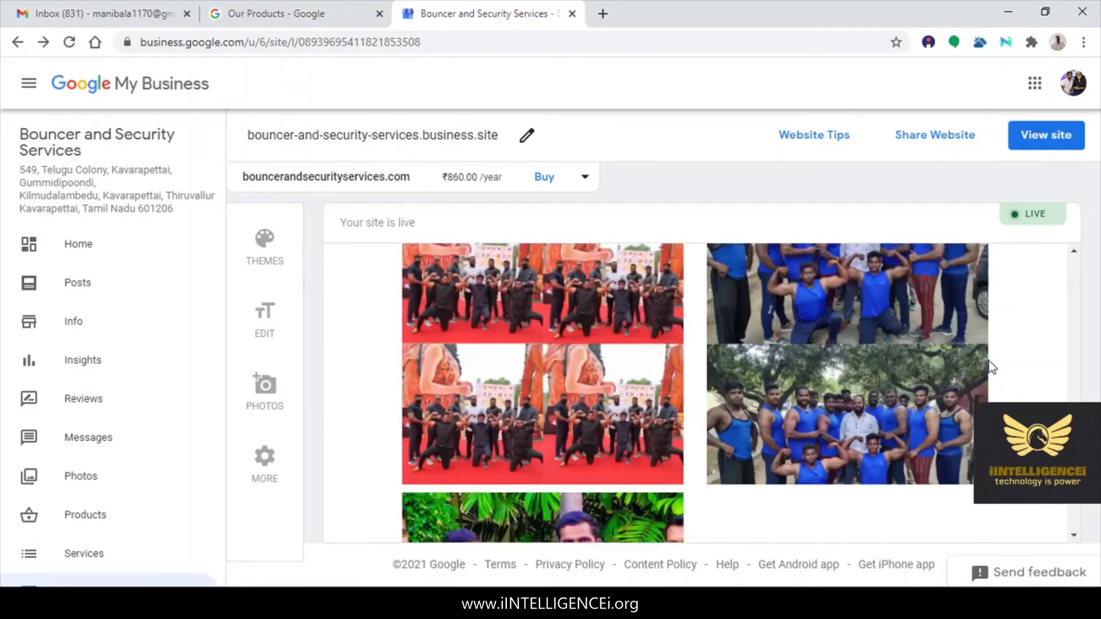
scroll(989, 360, up, 15)
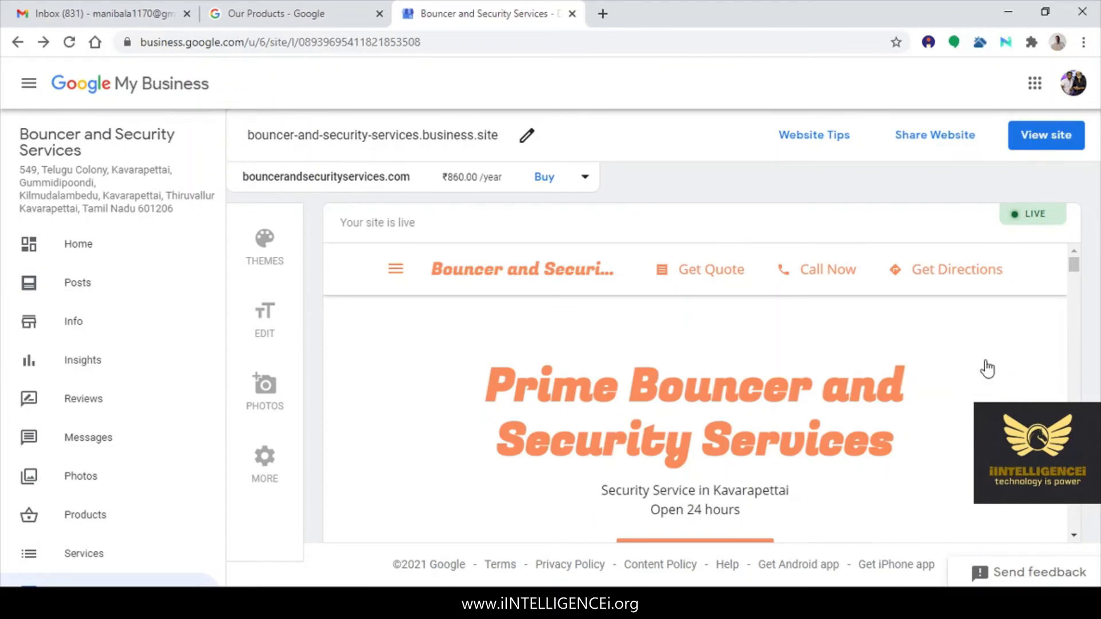
Step: Open the live site in a new tab and look at its quote request form before closing it
click(1057, 141)
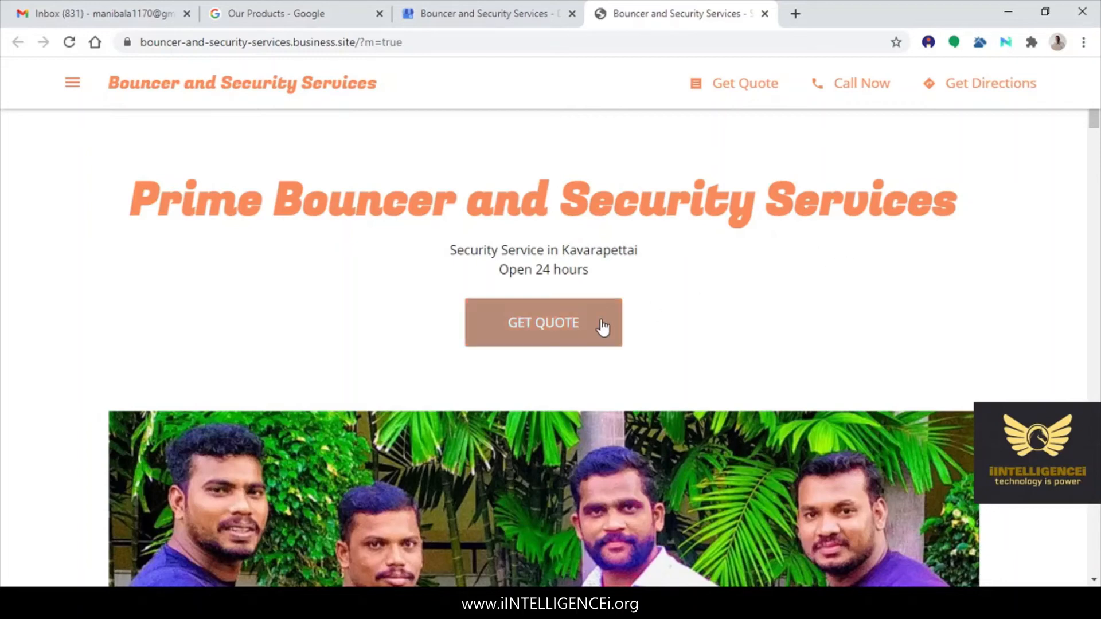
click(563, 330)
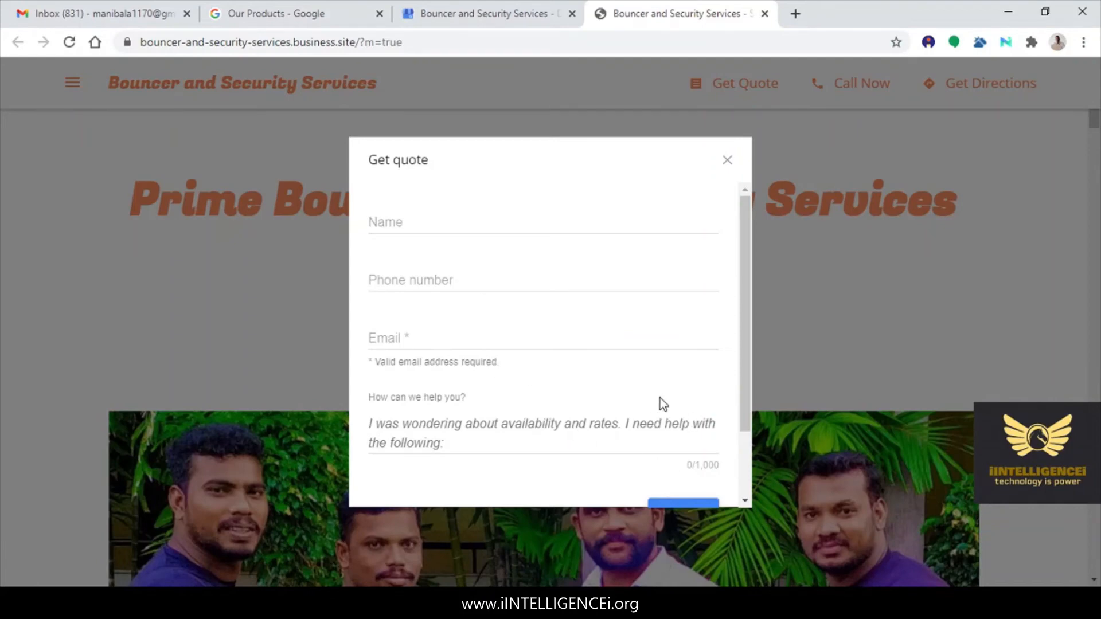
scroll(660, 401, down, 2)
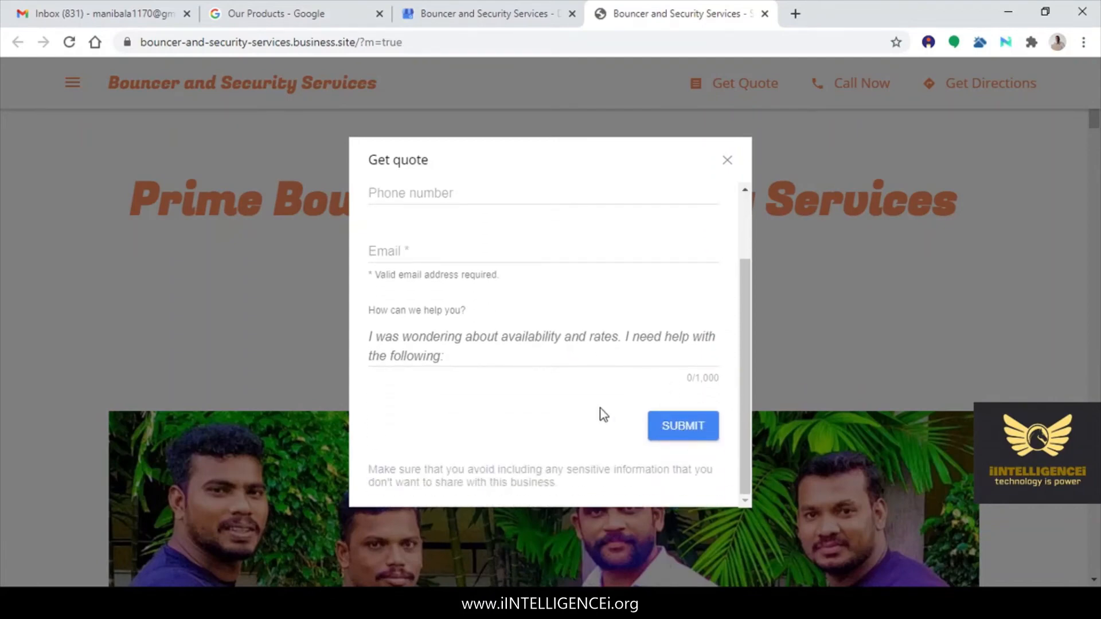
scroll(546, 413, up, 3)
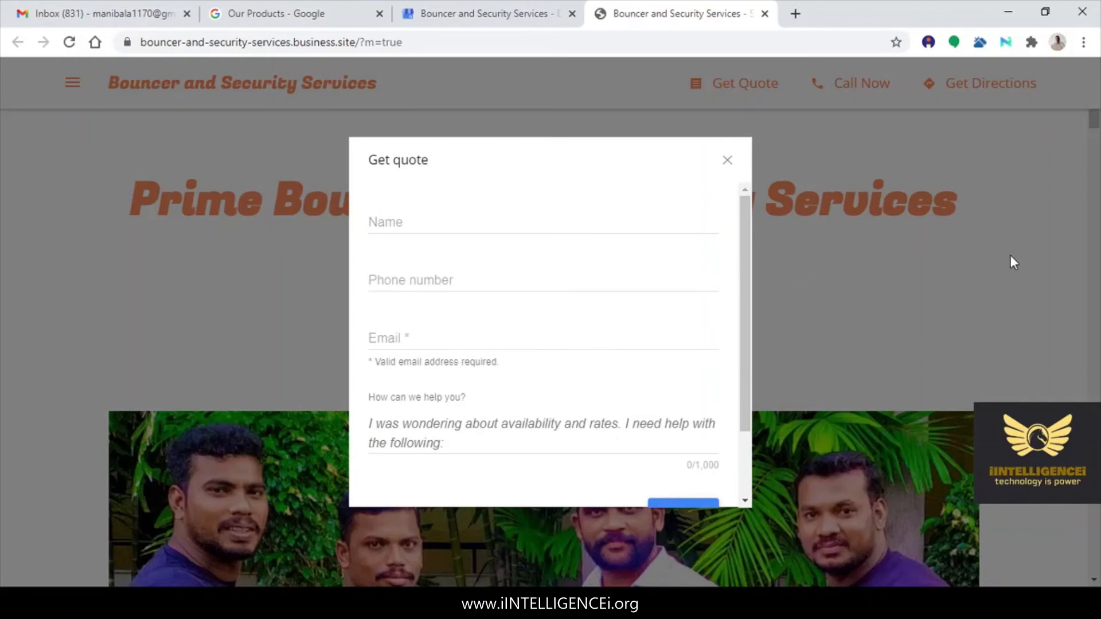
click(727, 161)
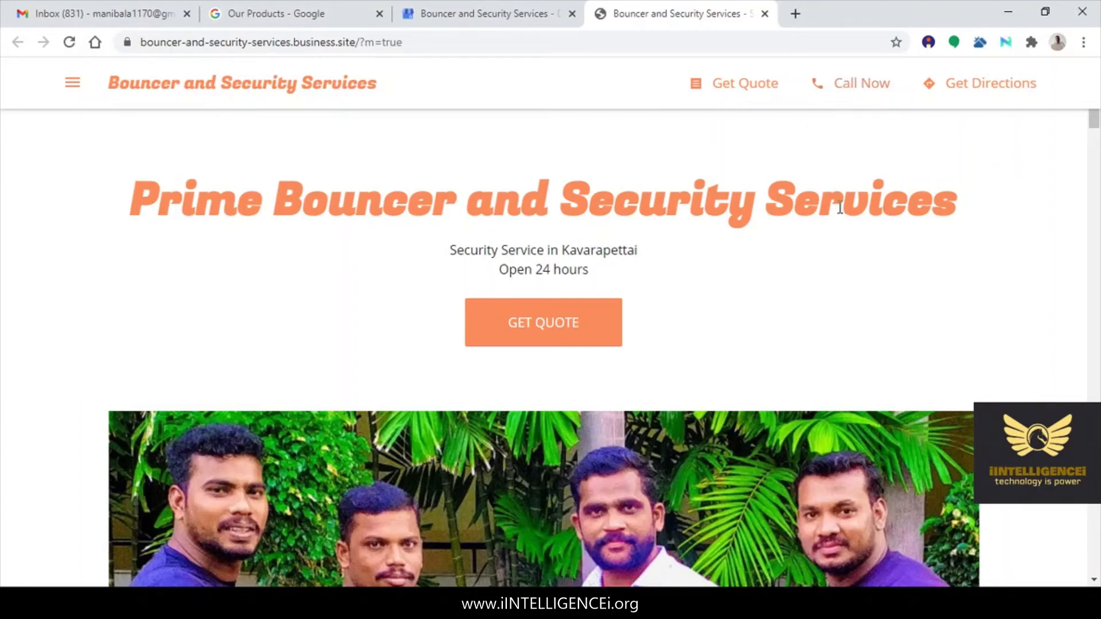
Step: Scroll the live site's posts and photo gallery, then return to the Google My Business tab
scroll(923, 258, down, 12)
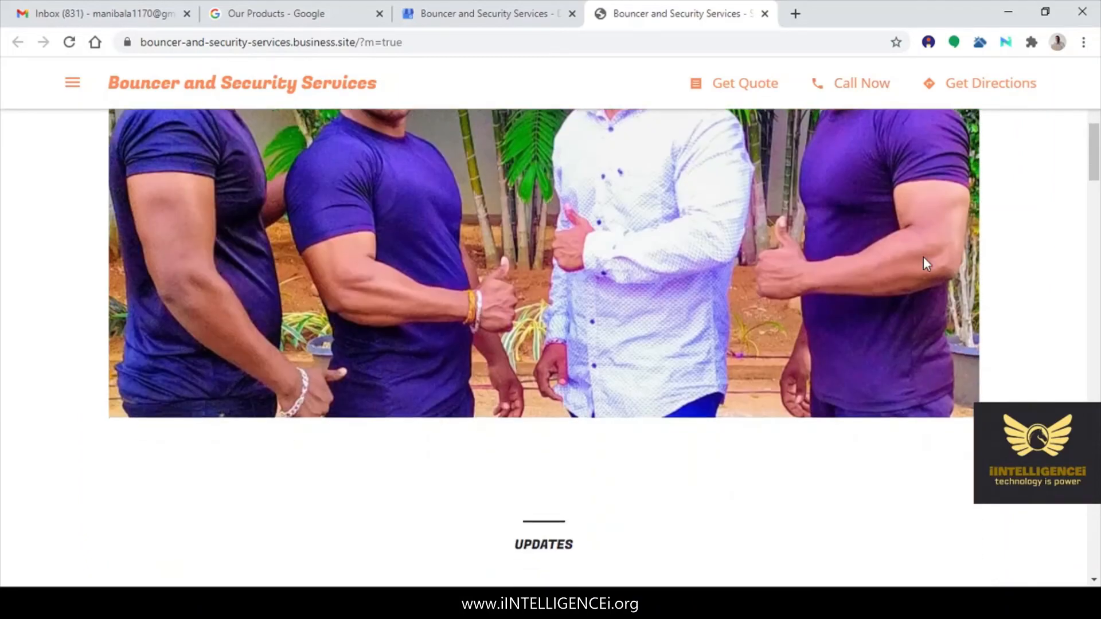
scroll(923, 257, down, 10)
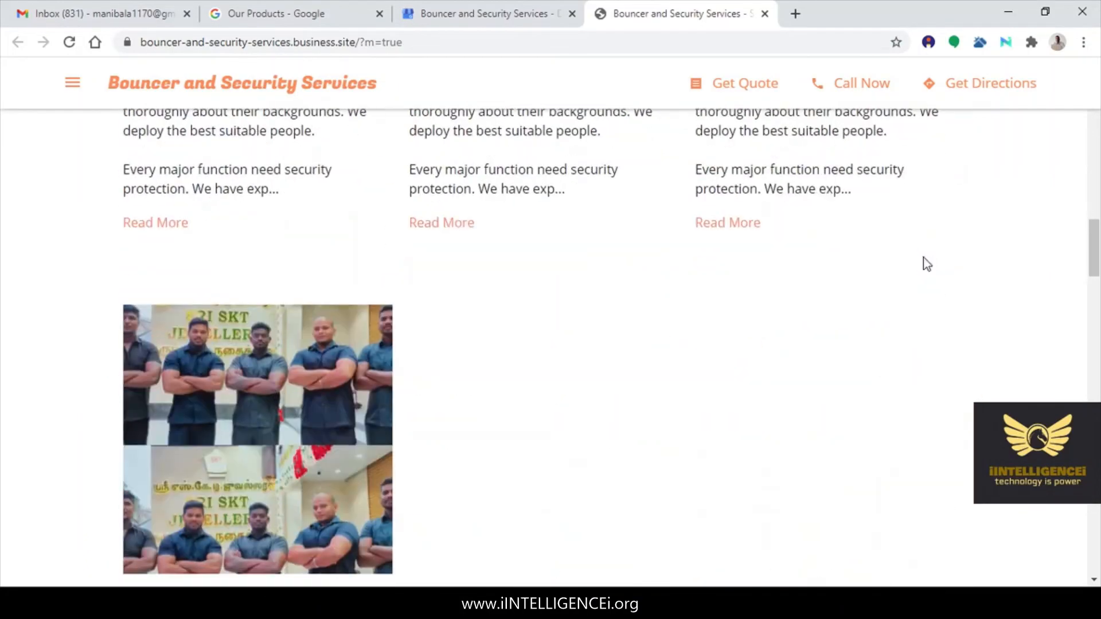
scroll(923, 257, up, 6)
scroll(926, 264, up, 5)
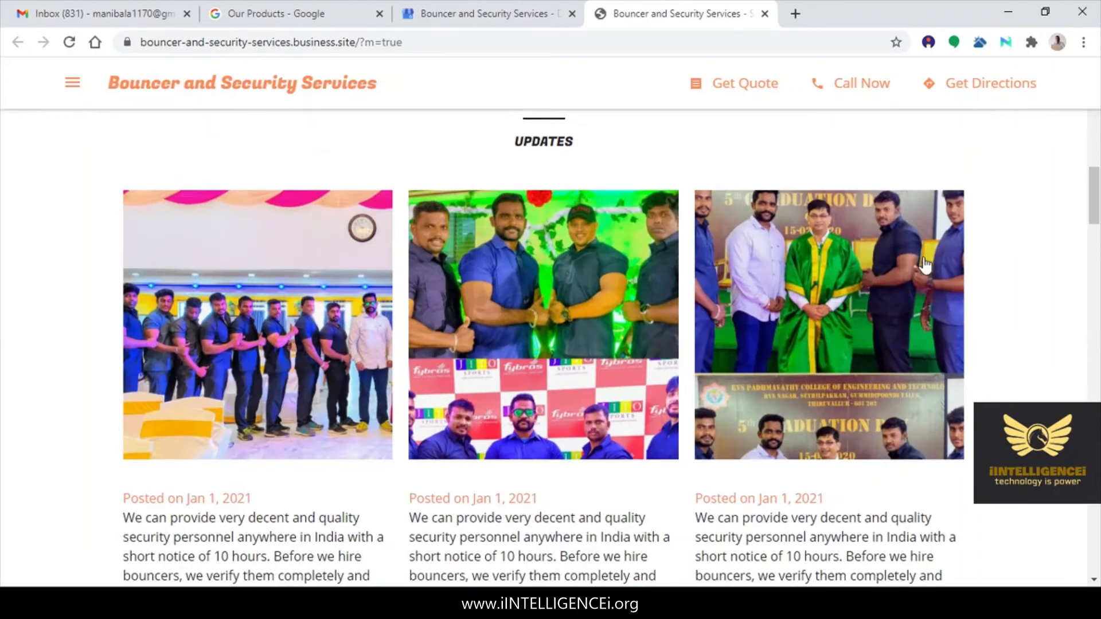
scroll(904, 401, down, 7)
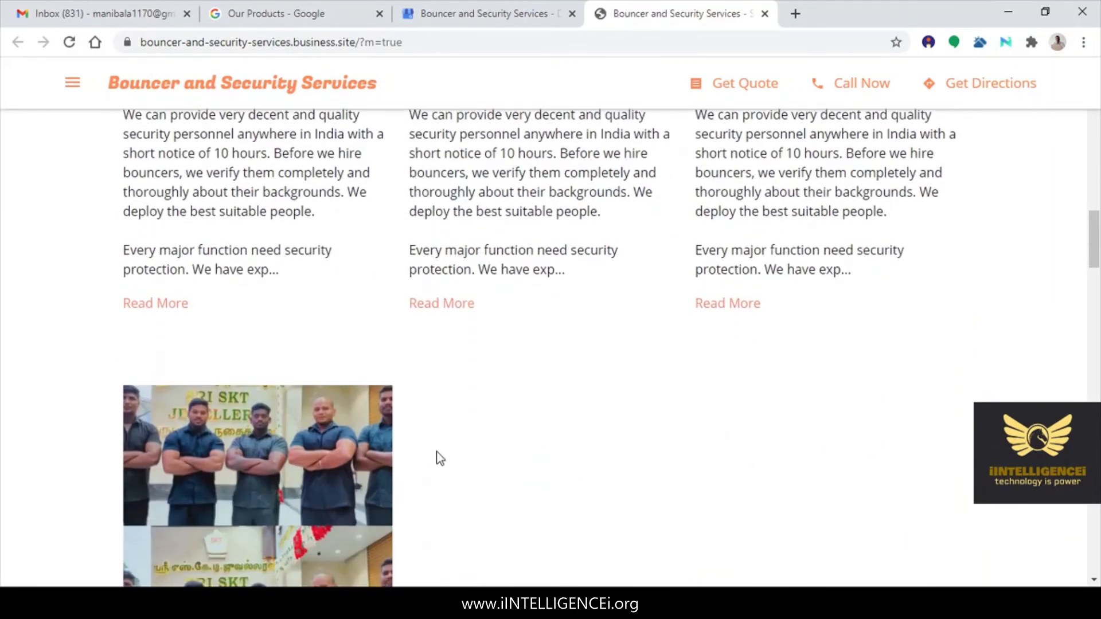
scroll(835, 419, down, 16)
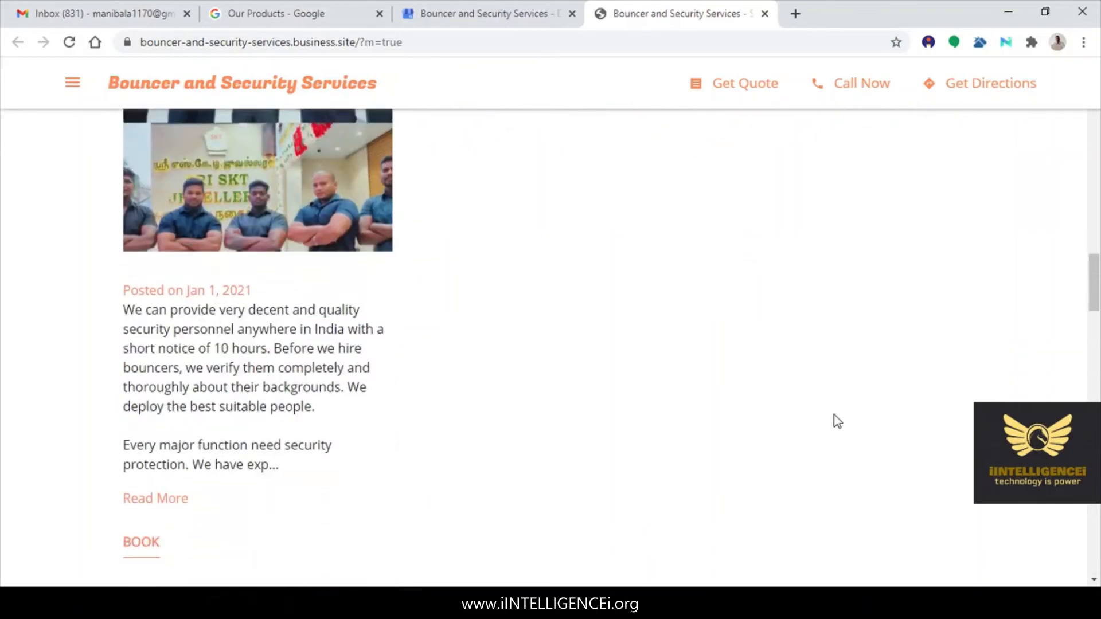
scroll(836, 415, down, 20)
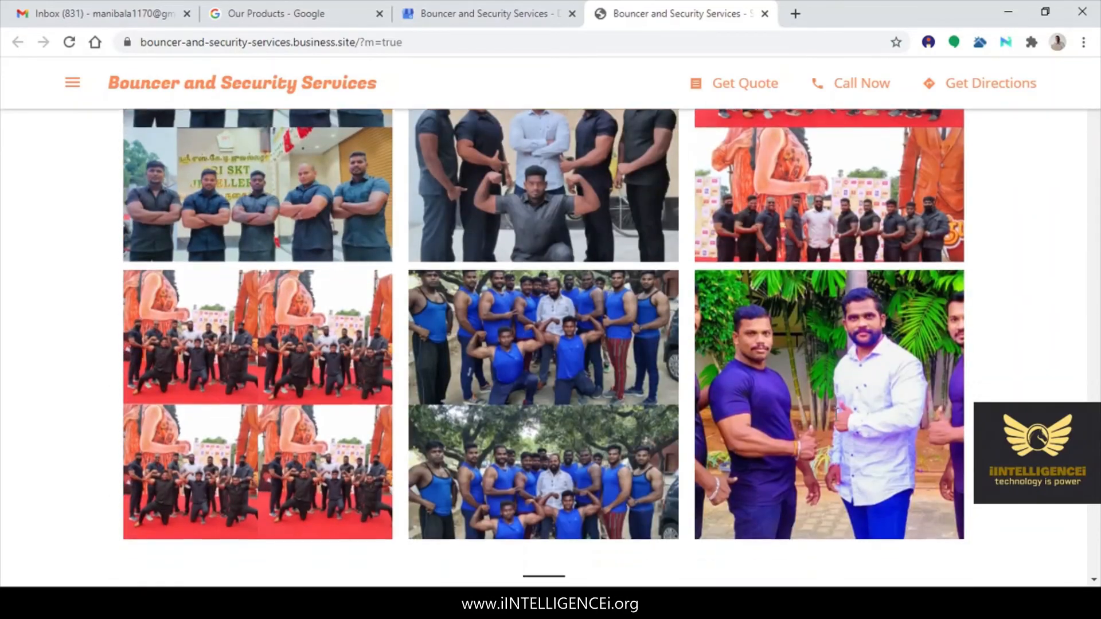
scroll(836, 414, up, 20)
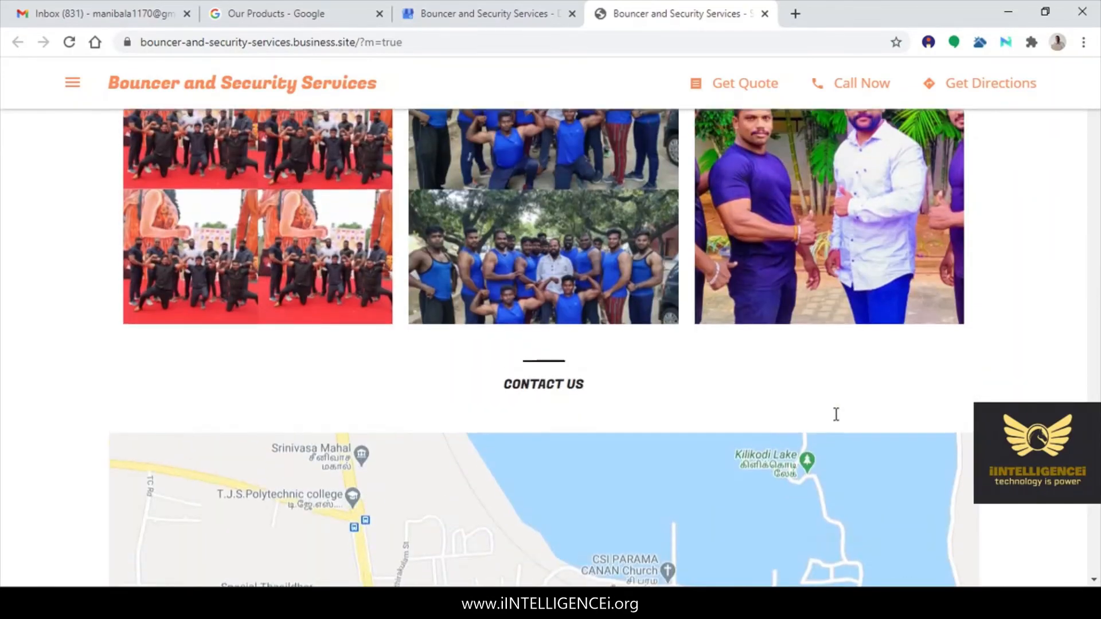
scroll(836, 414, up, 20)
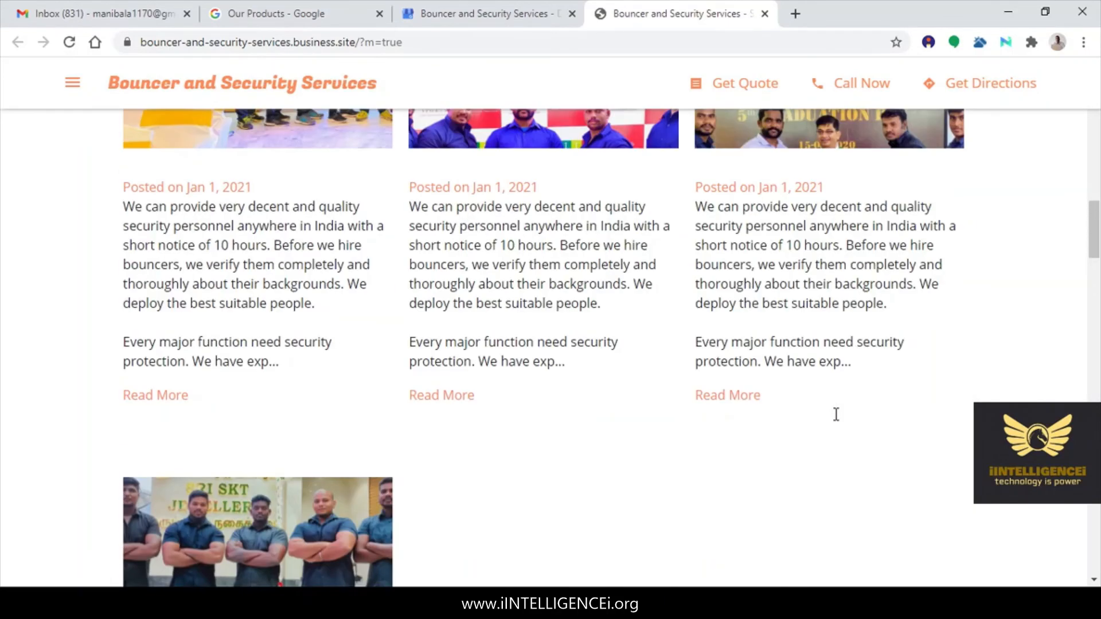
scroll(836, 423, up, 2)
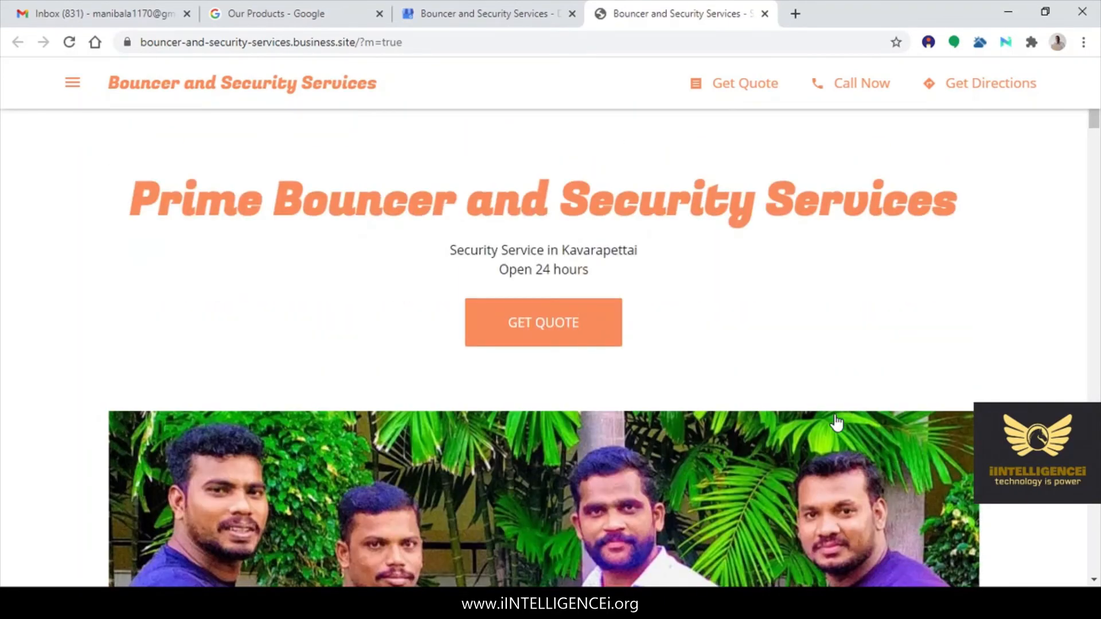
click(504, 20)
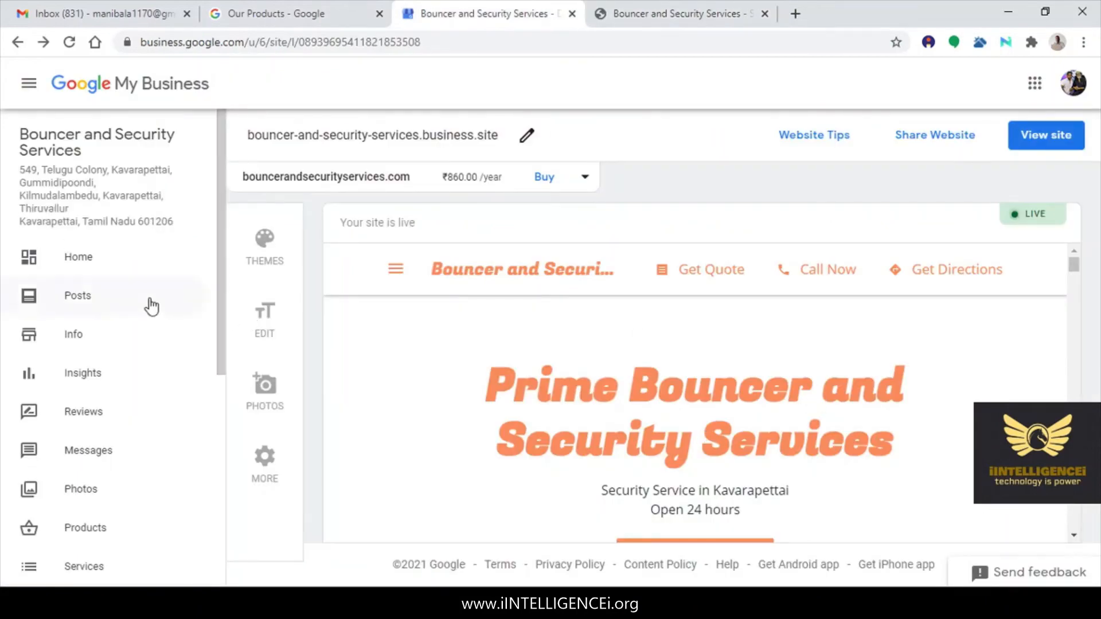
Step: Open Posts, dismiss the offer-post tips, and filter the list to What's new posts
click(79, 296)
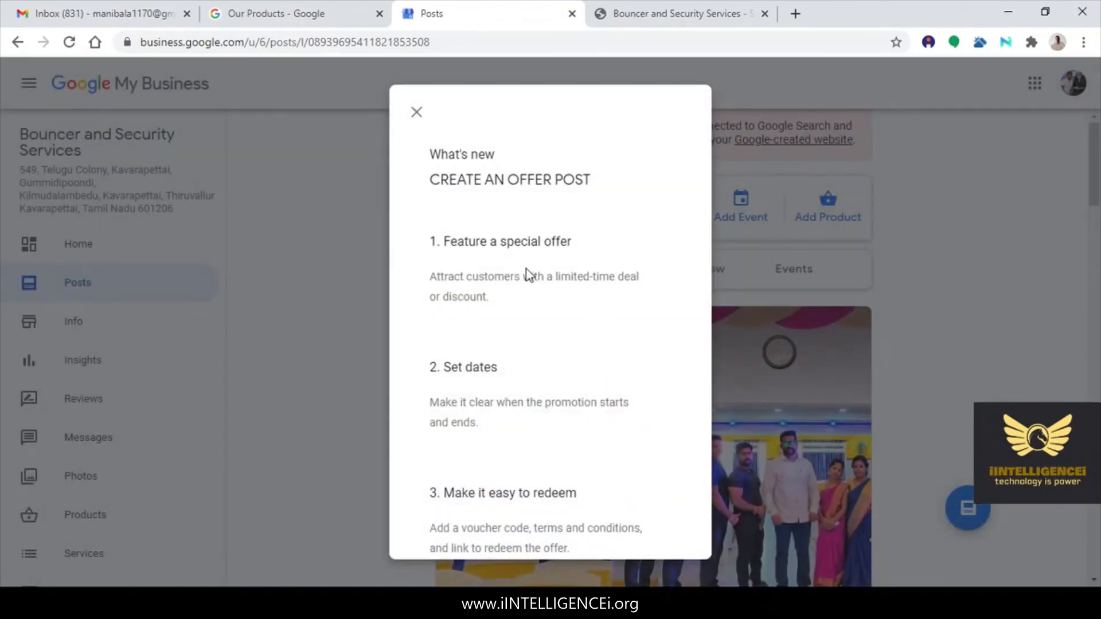
click(417, 113)
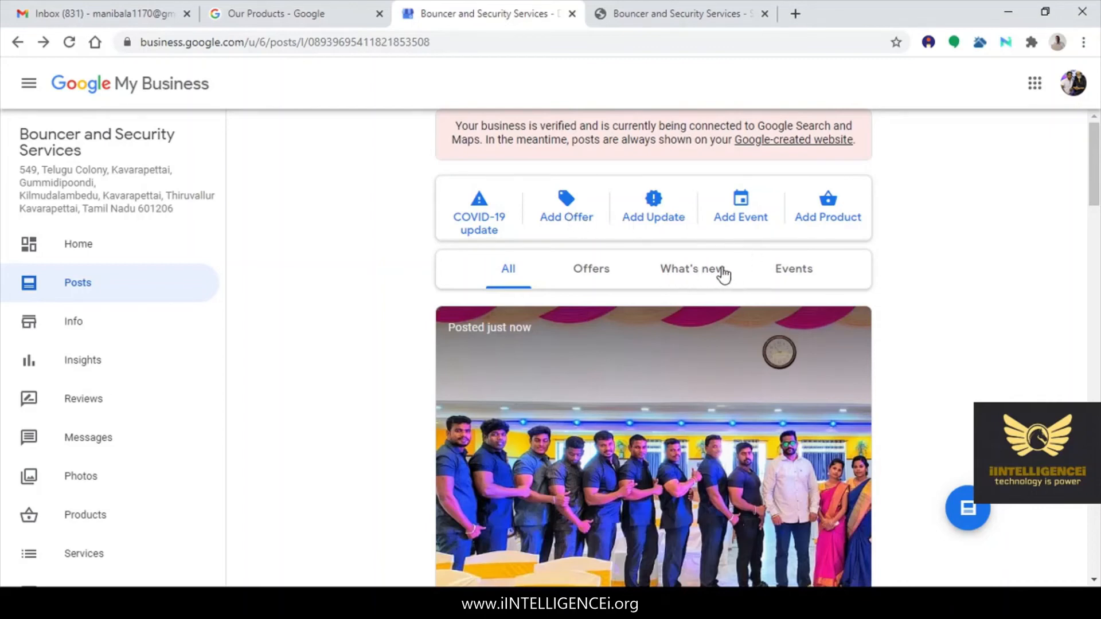
click(686, 276)
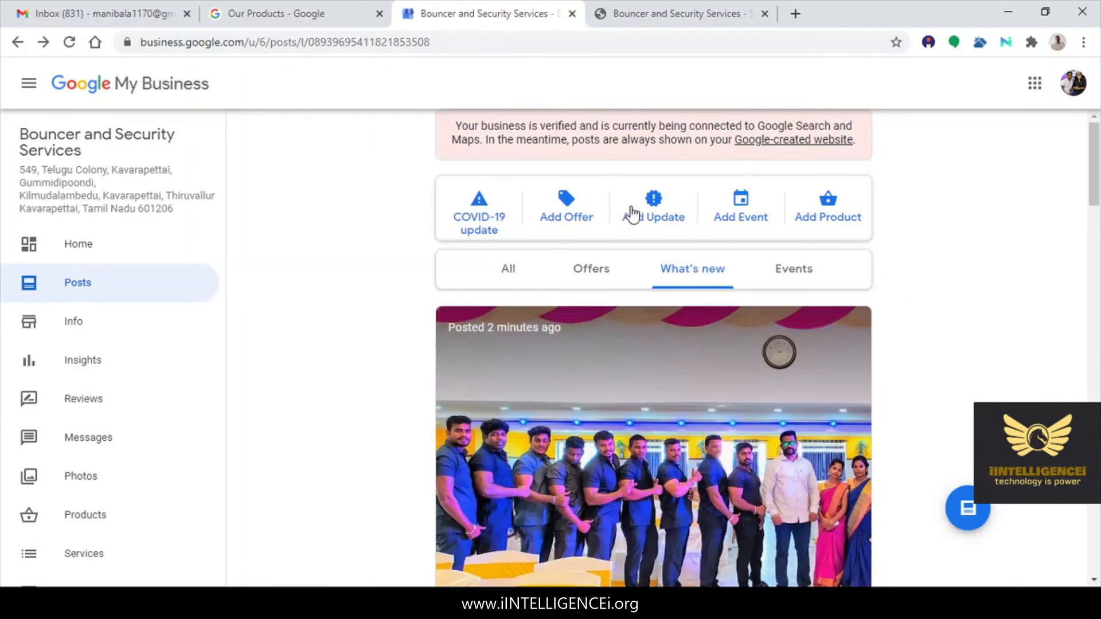
Step: Create an offer post draft and upload the team group photo from the computer as its image
click(566, 204)
scroll(593, 383, down, 4)
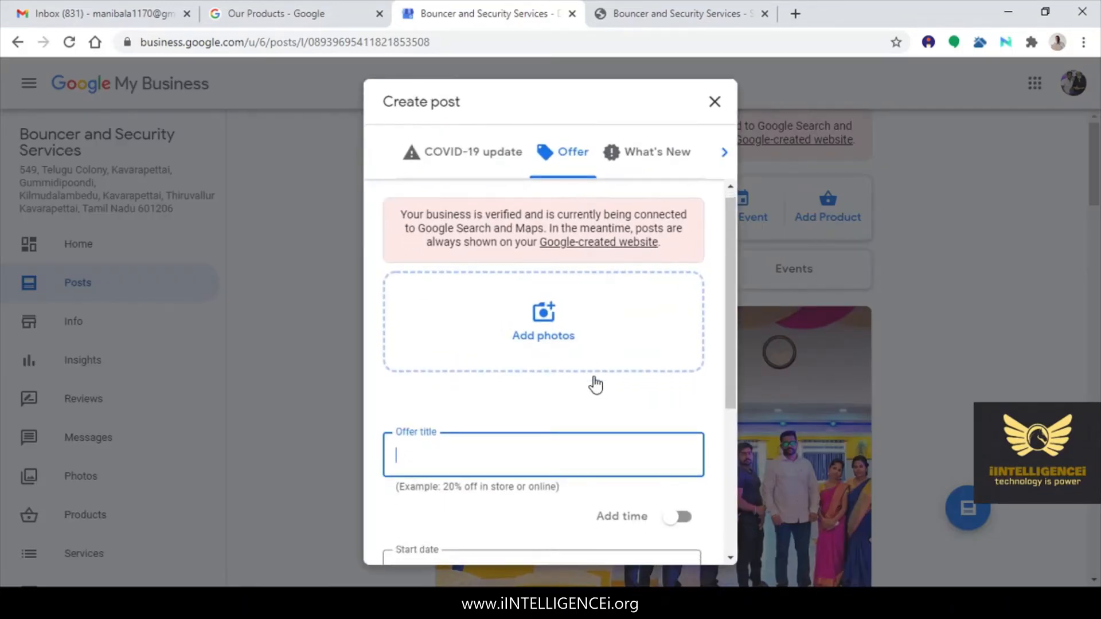
scroll(594, 378, up, 5)
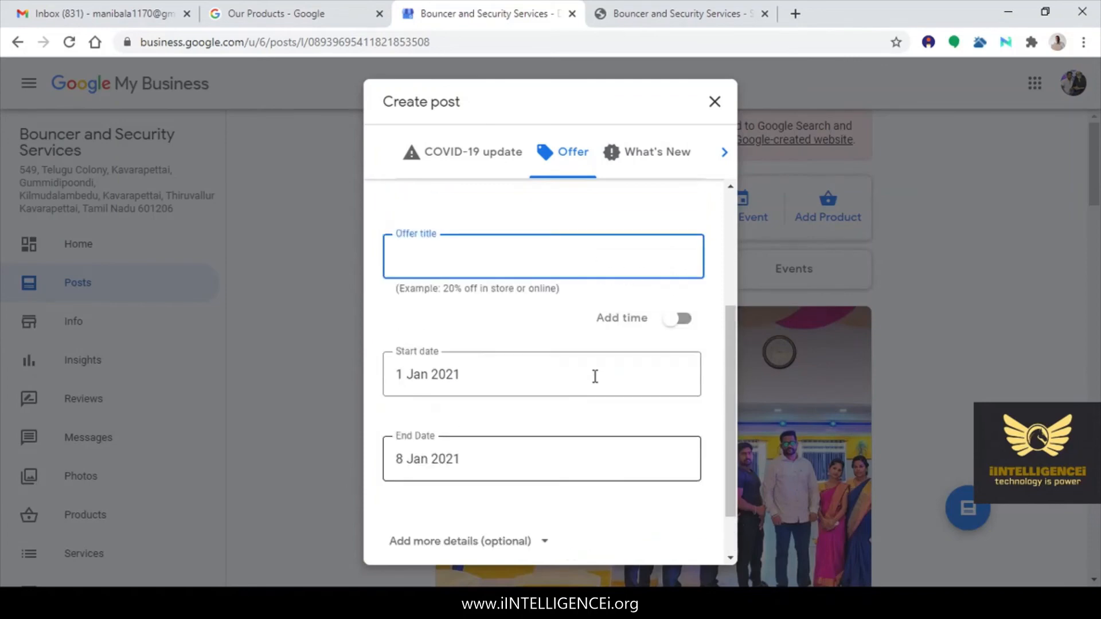
click(550, 331)
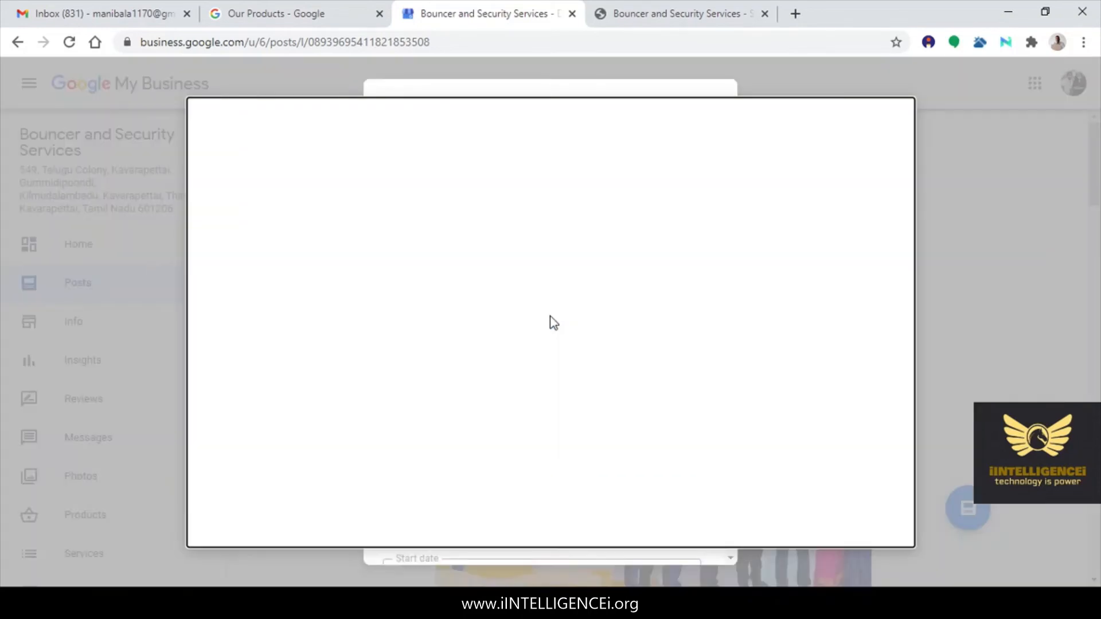
click(543, 361)
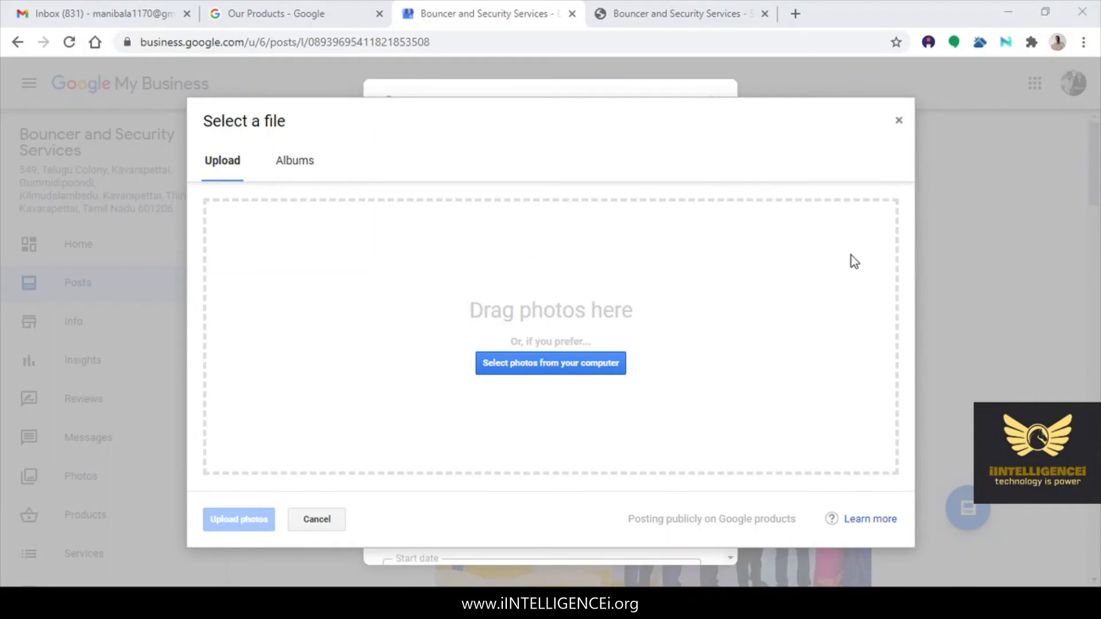
click(952, 554)
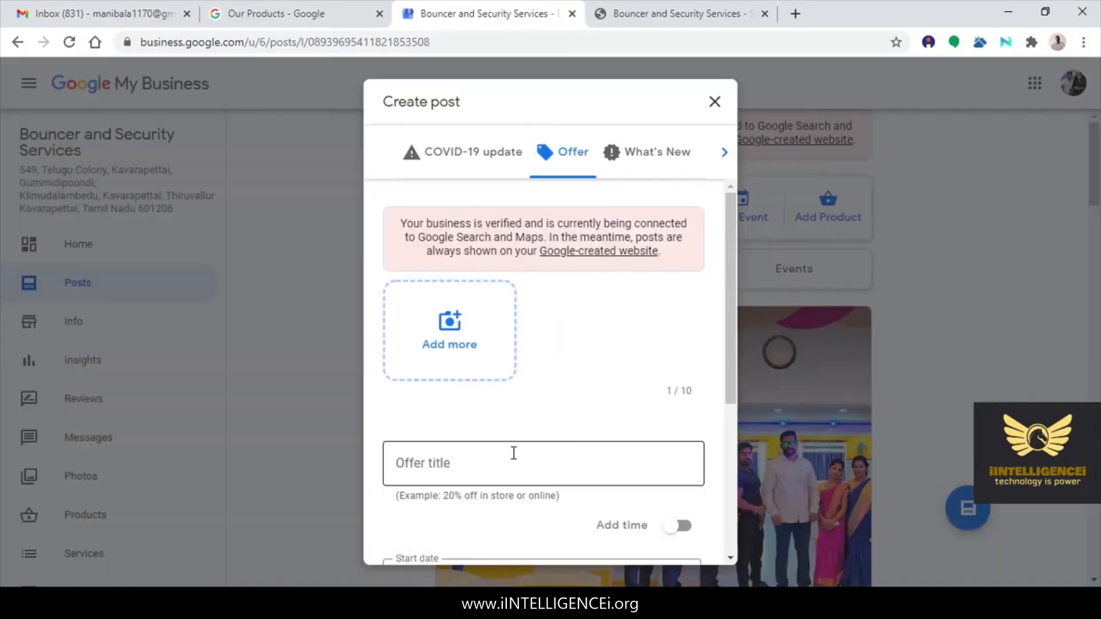
click(455, 463)
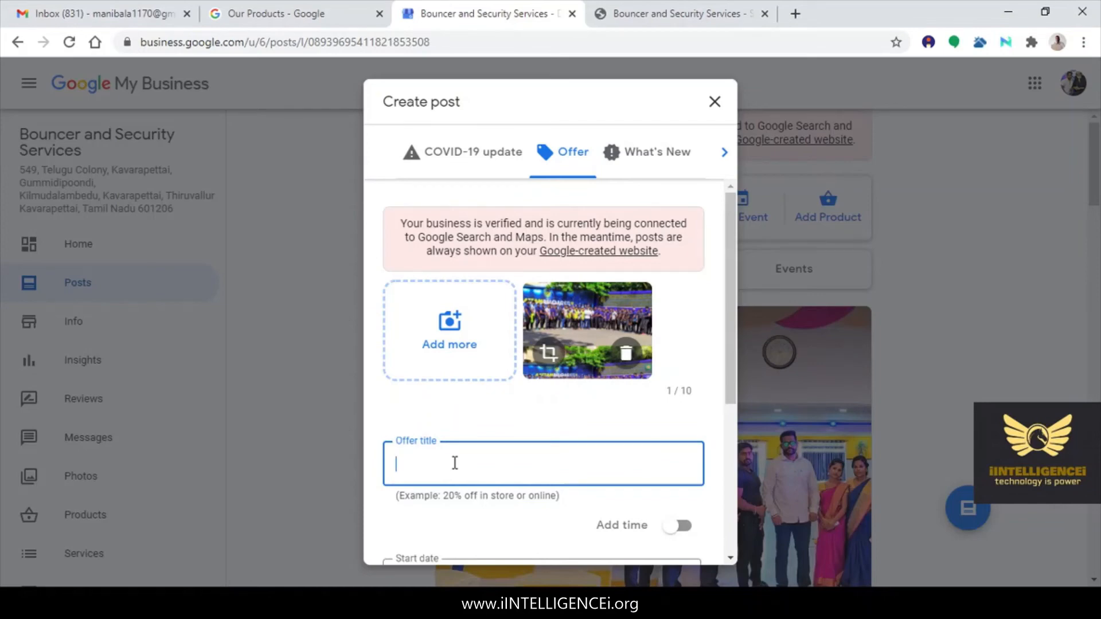
Step: Title the offer '20 % Discount on all Events' and add times with a 00:00 start
text(20 % Discount on all Events)
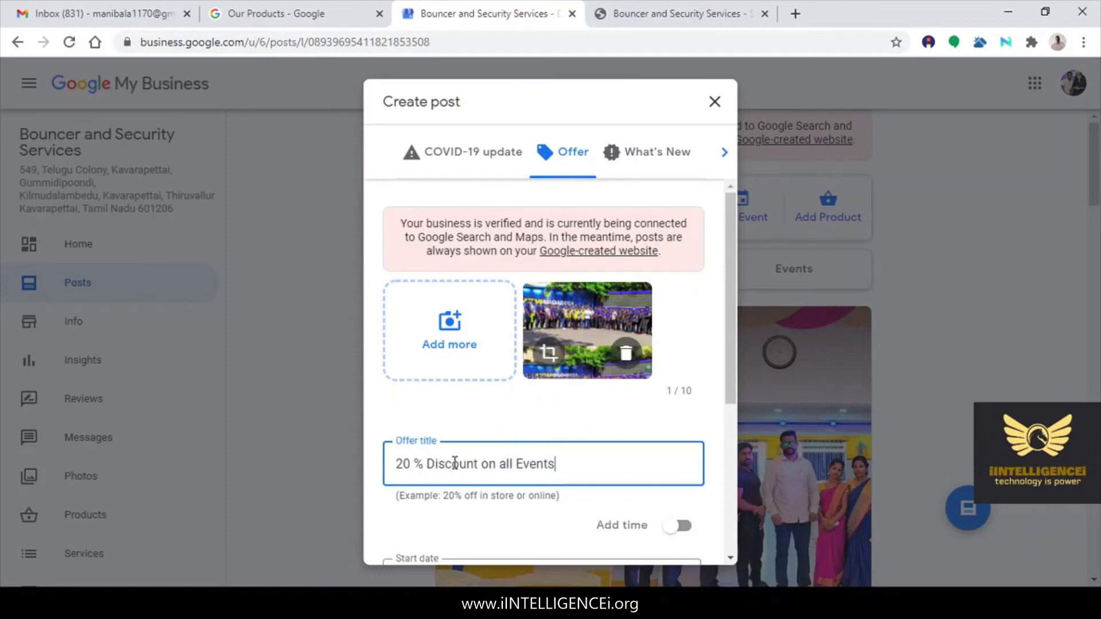
scroll(565, 492, down, 3)
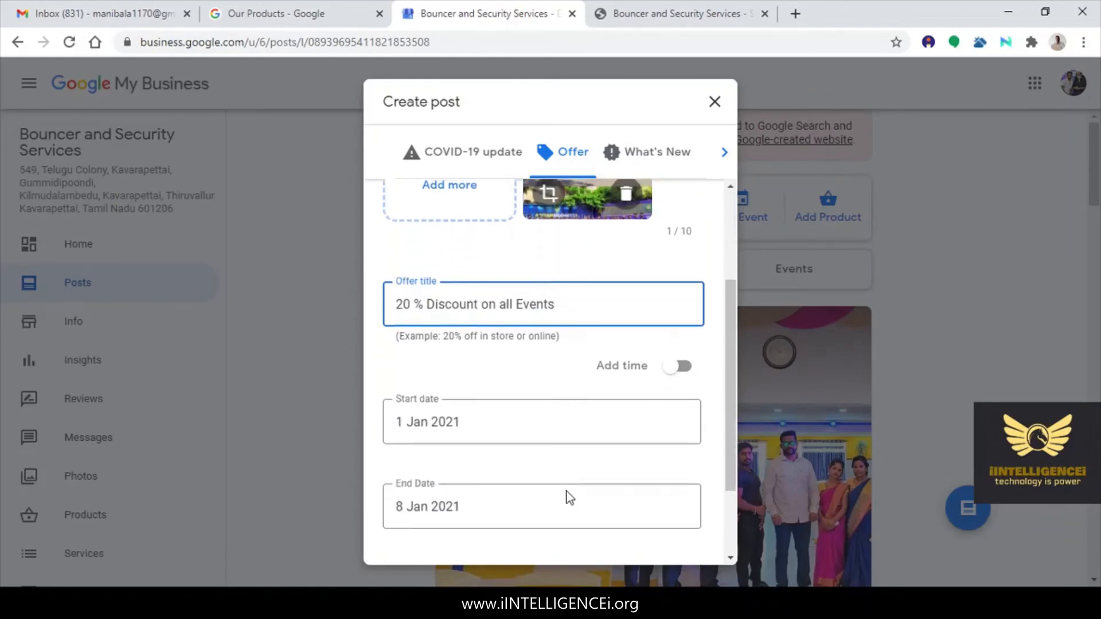
click(691, 369)
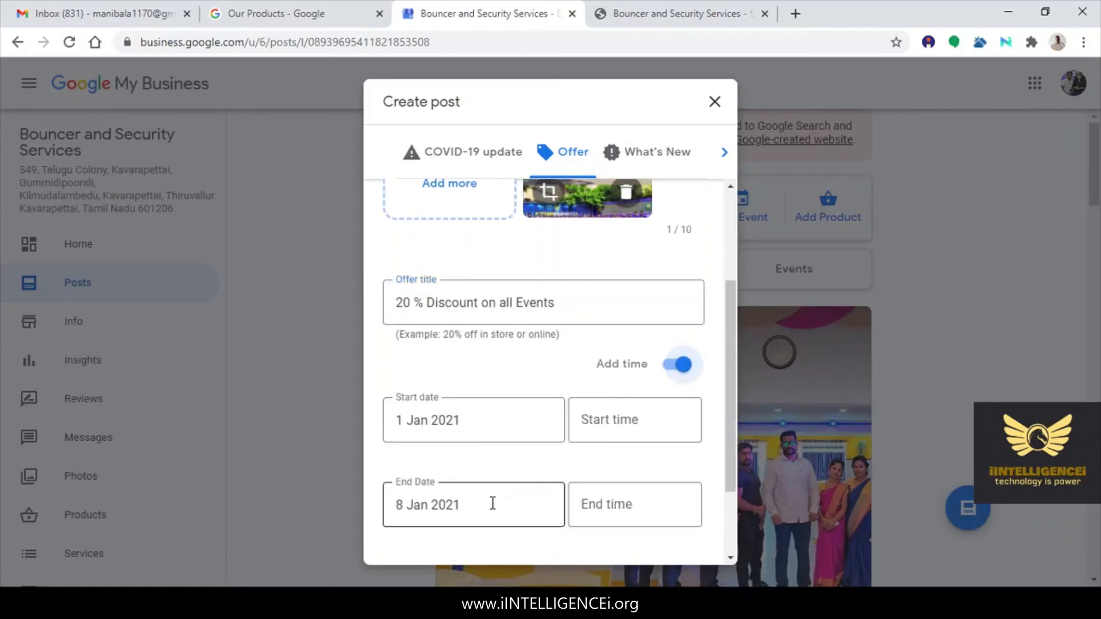
click(613, 418)
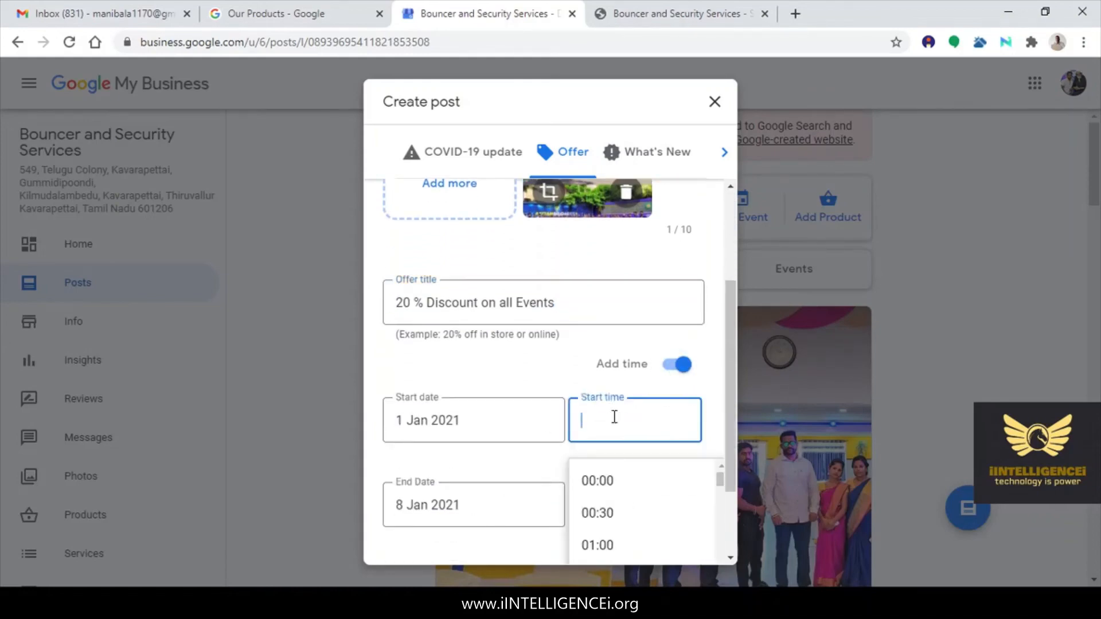
click(610, 481)
Step: End the offer on 31 Jan 2021 at 00:00 and publish it
click(462, 507)
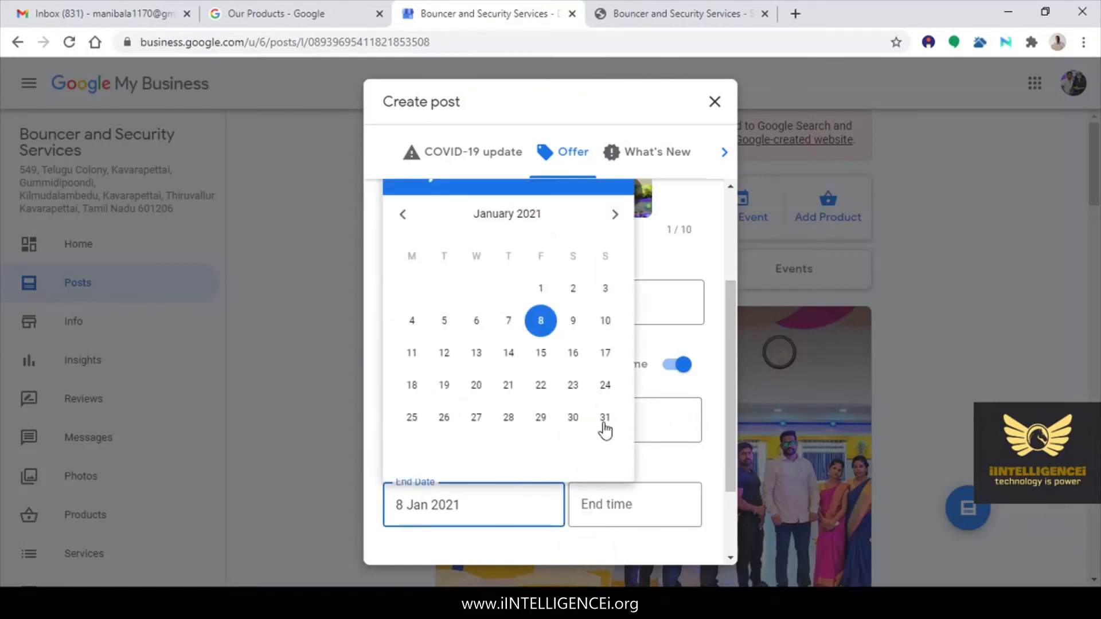
click(605, 417)
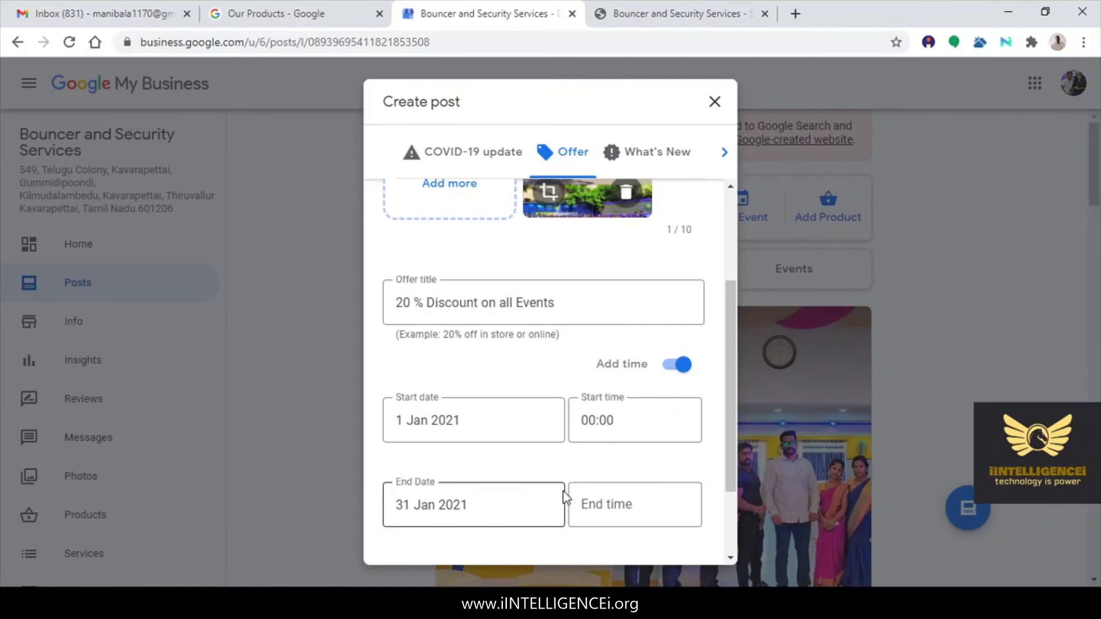
click(605, 506)
click(614, 373)
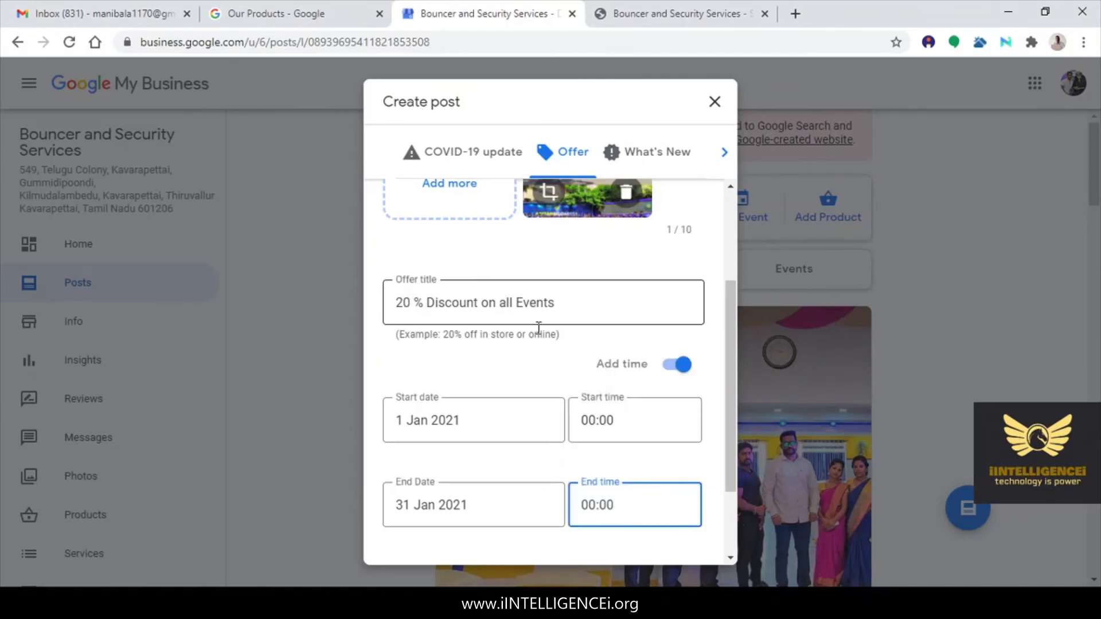
scroll(514, 375, up, 3)
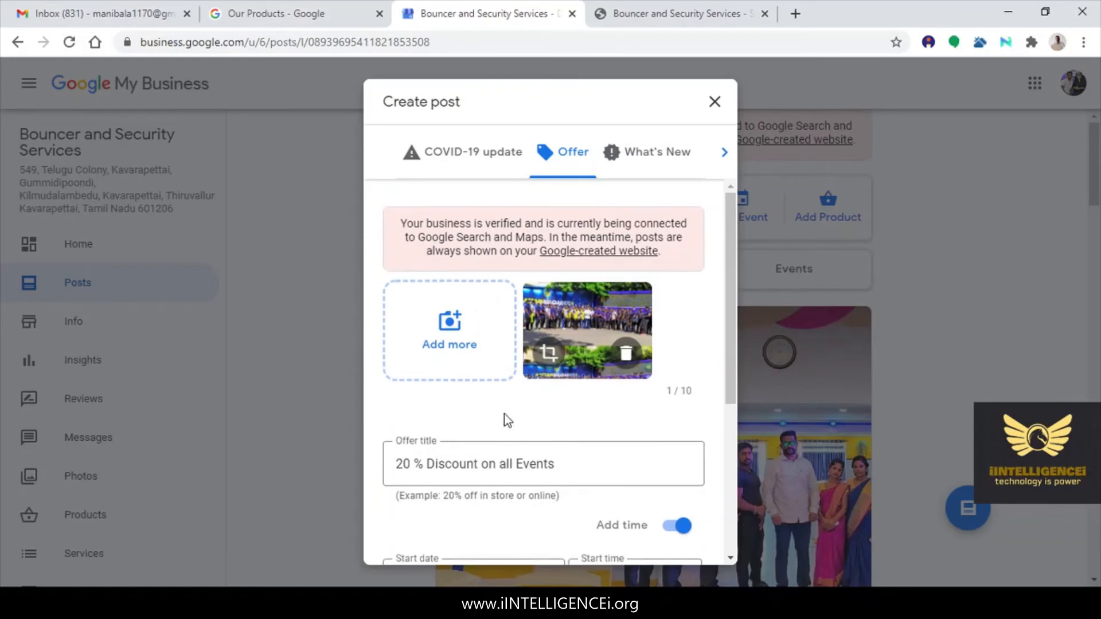
scroll(506, 419, down, 5)
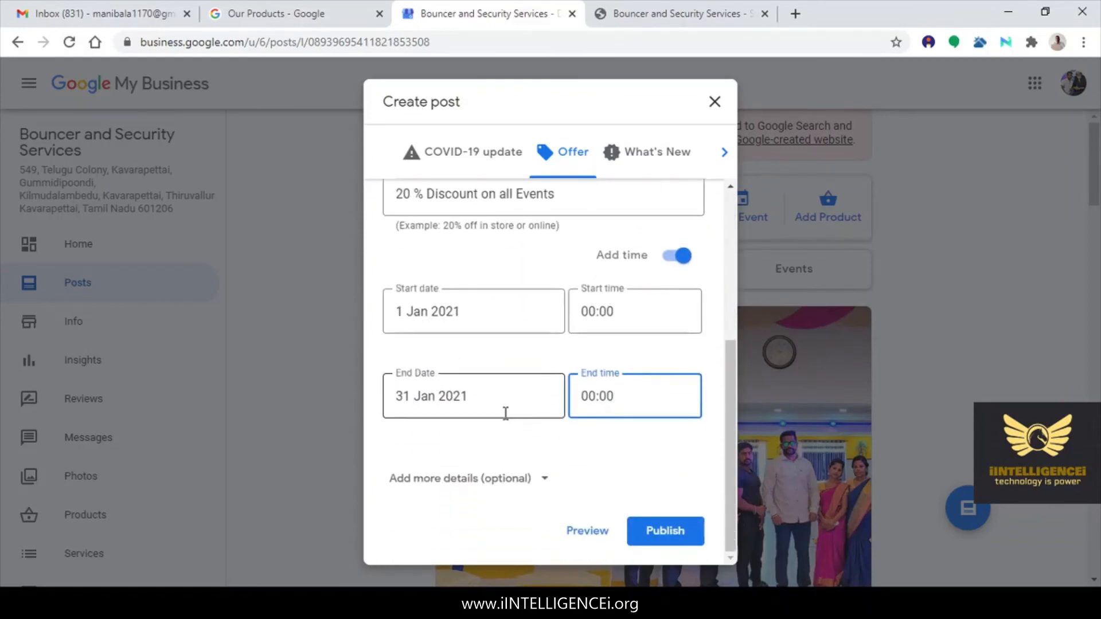
click(664, 534)
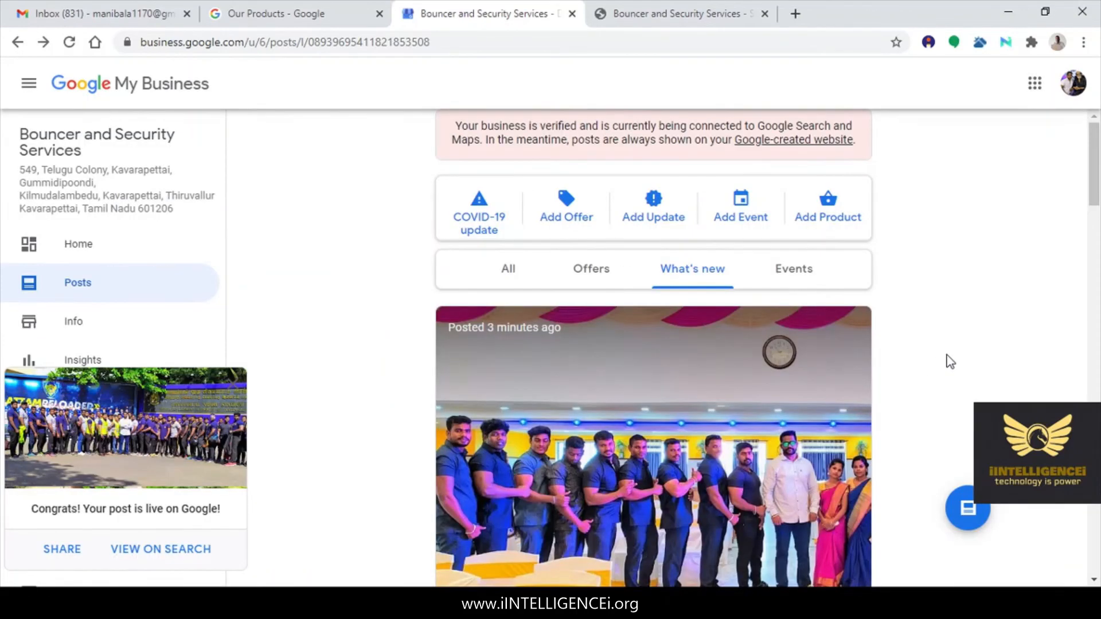
Step: Open the Website section, dismiss the welcome dialog, and scroll the live site preview
scroll(951, 361, down, 3)
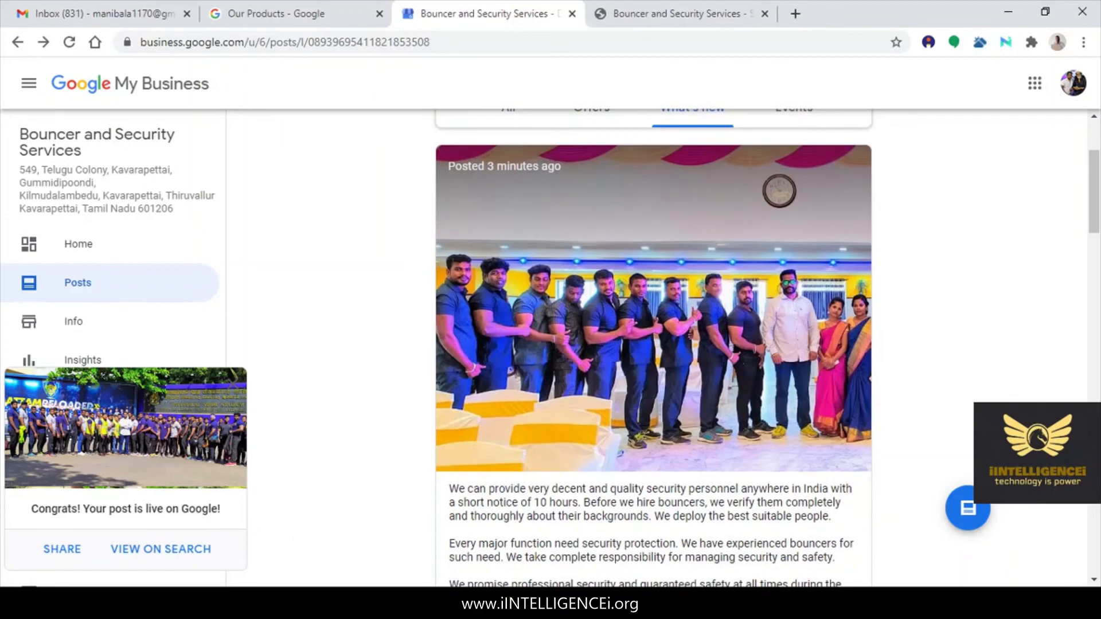
scroll(218, 538, down, 10)
scroll(654, 344, up, 10)
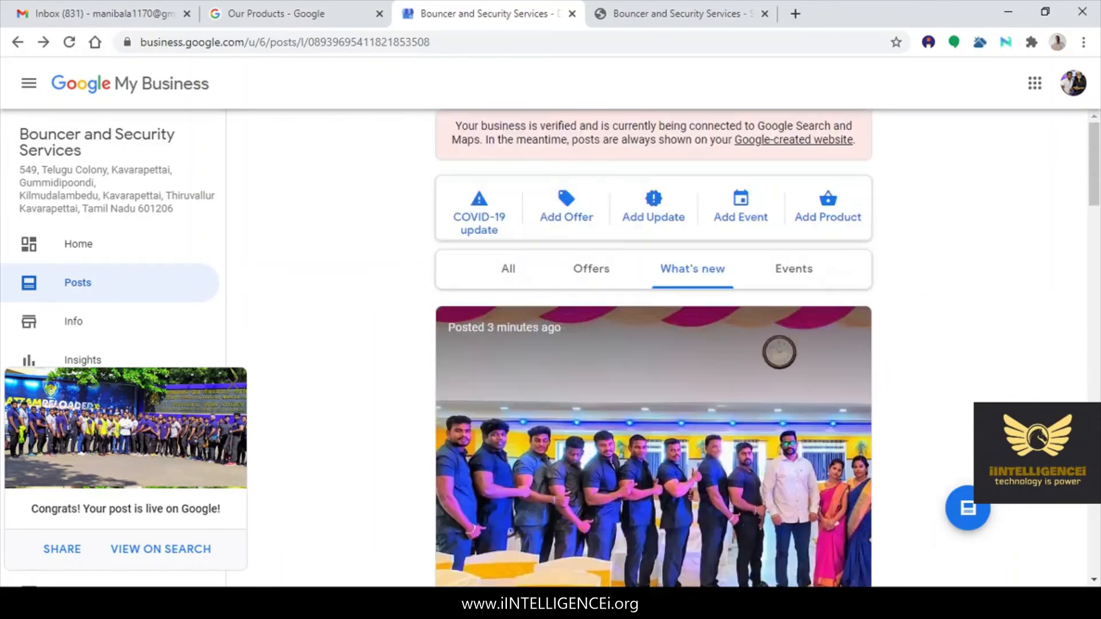
scroll(654, 344, down, 15)
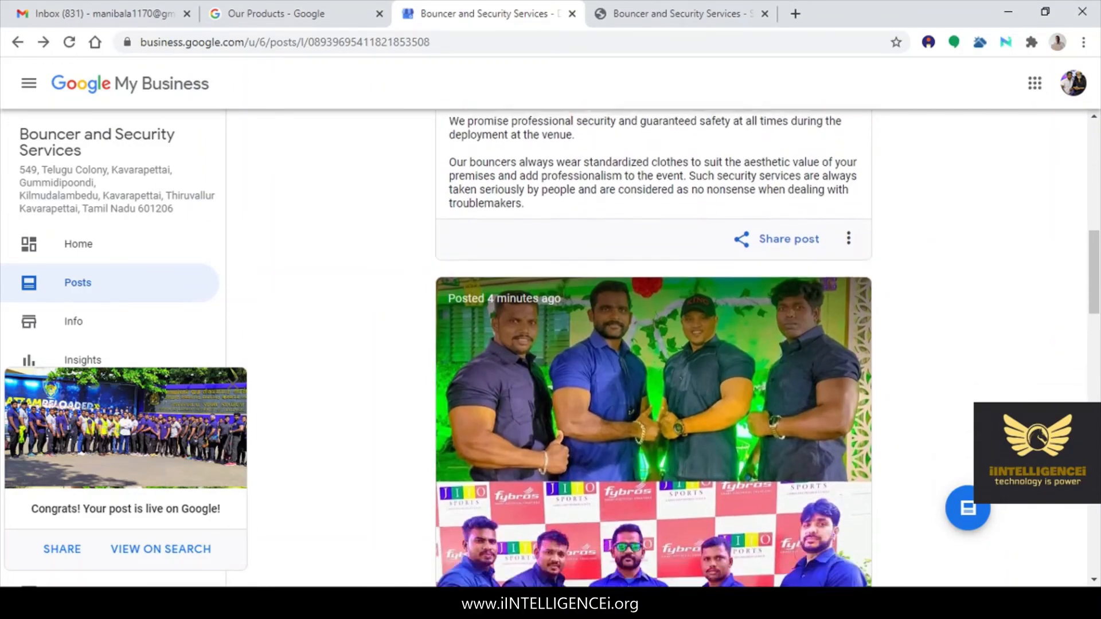
scroll(654, 344, down, 8)
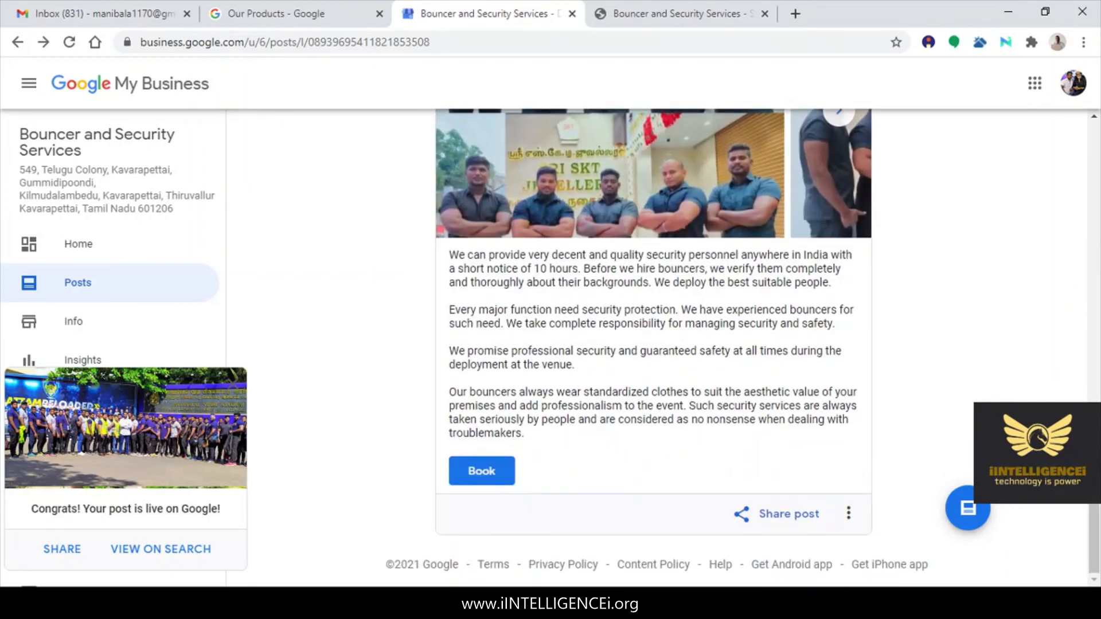
scroll(350, 318, up, 15)
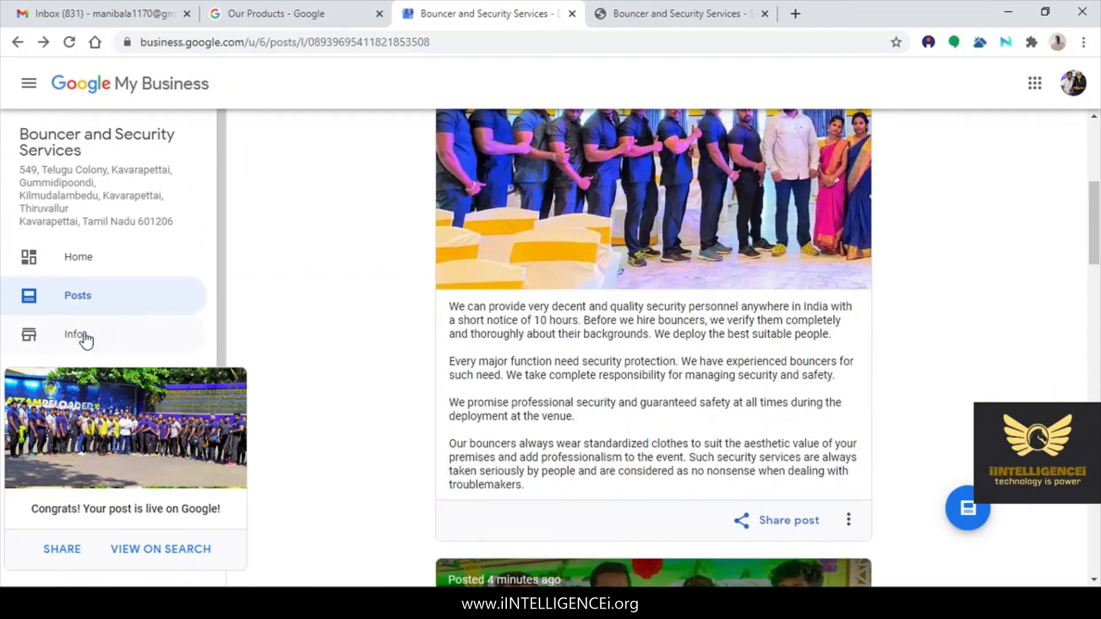
scroll(123, 313, down, 3)
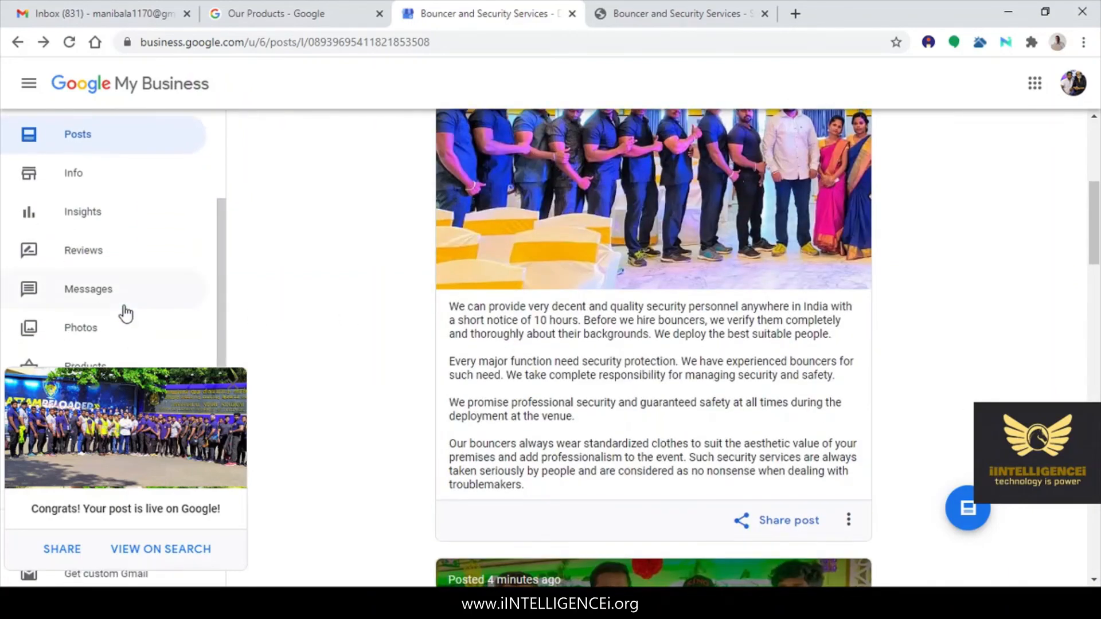
scroll(125, 313, down, 3)
click(82, 285)
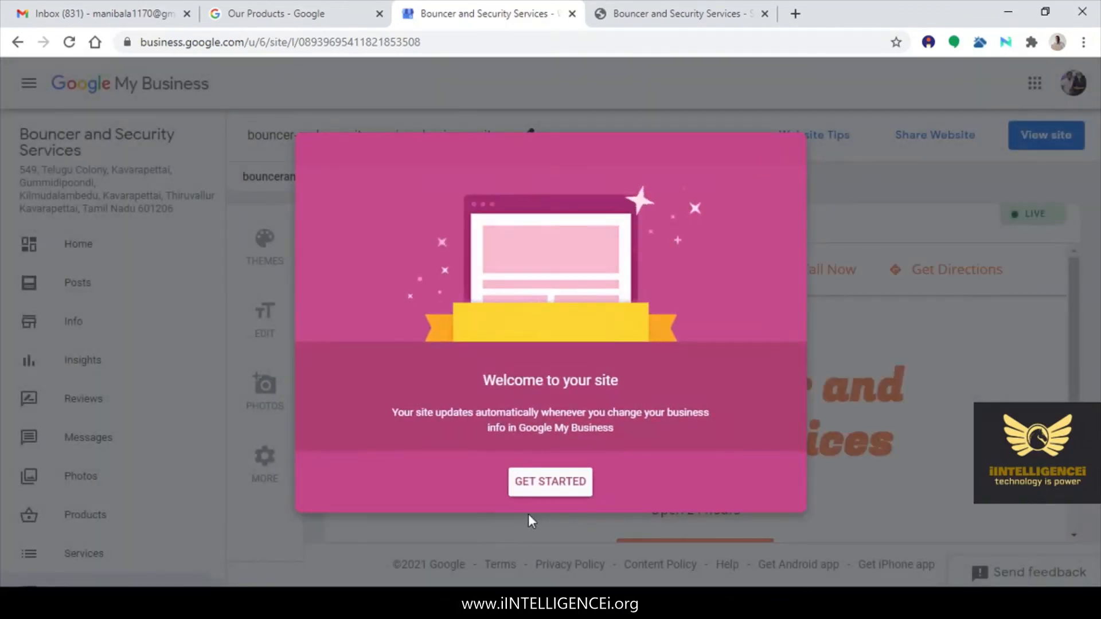
click(552, 488)
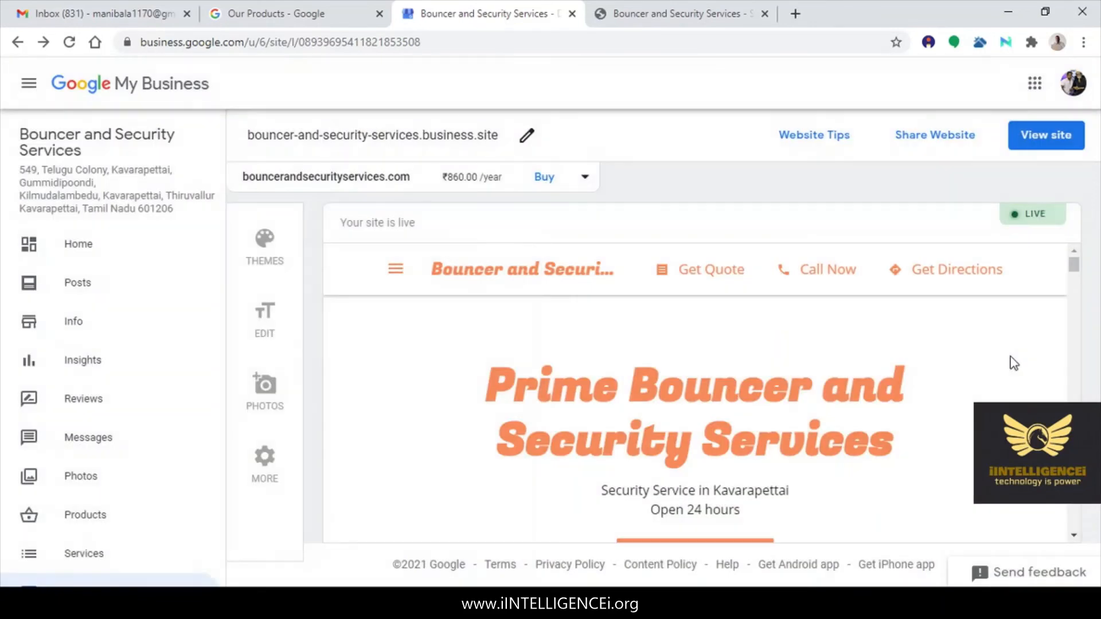
scroll(1014, 363, down, 15)
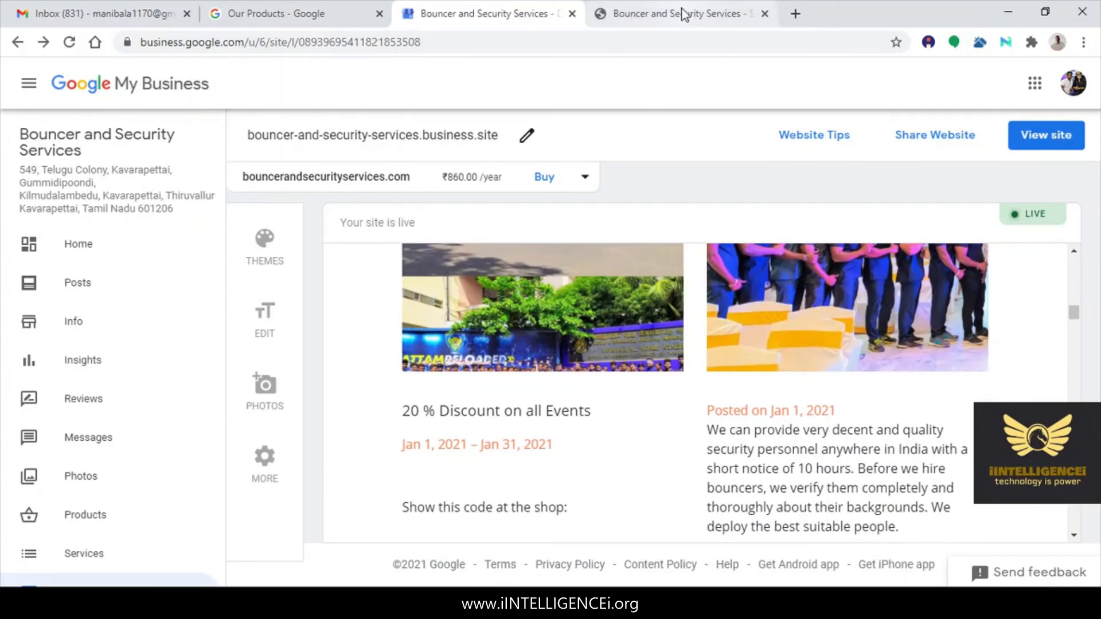
click(718, 19)
click(764, 13)
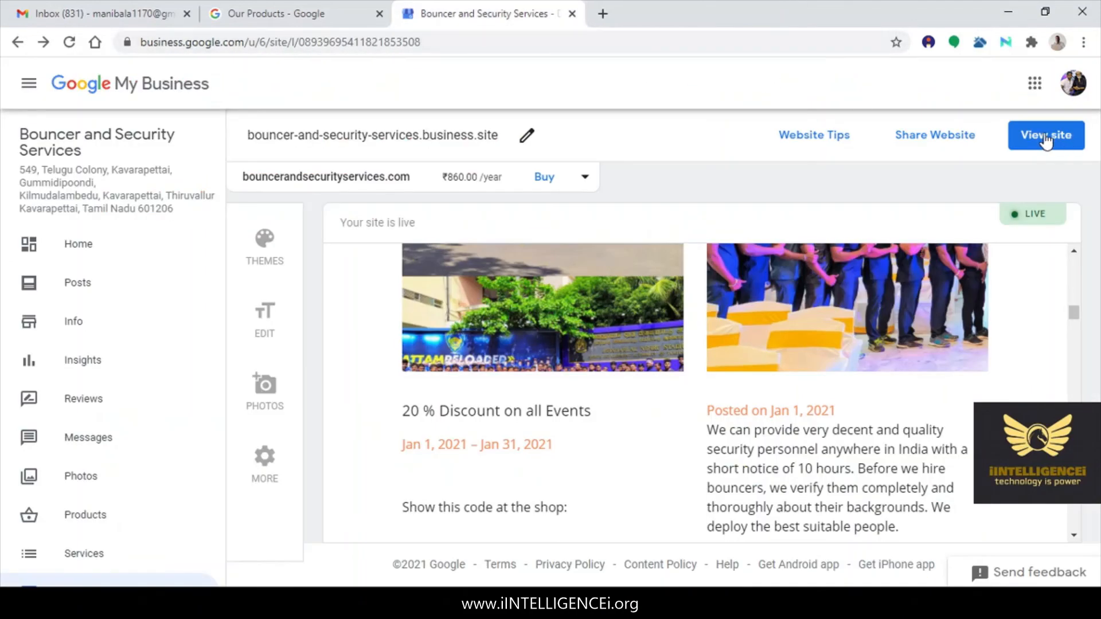
click(1045, 135)
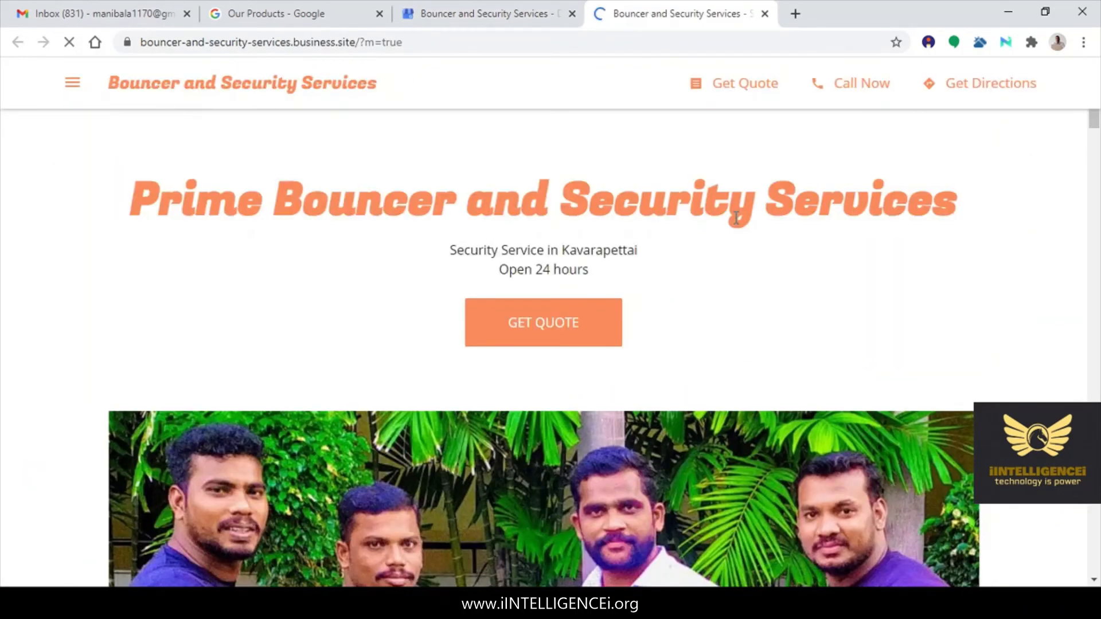
scroll(972, 259, down, 15)
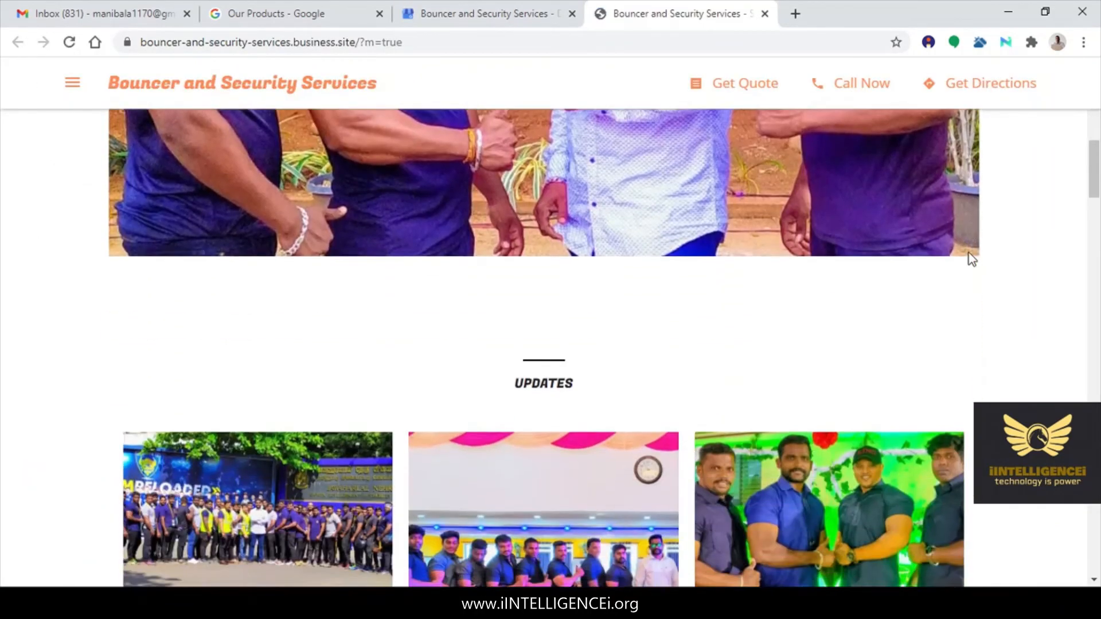
scroll(972, 260, down, 4)
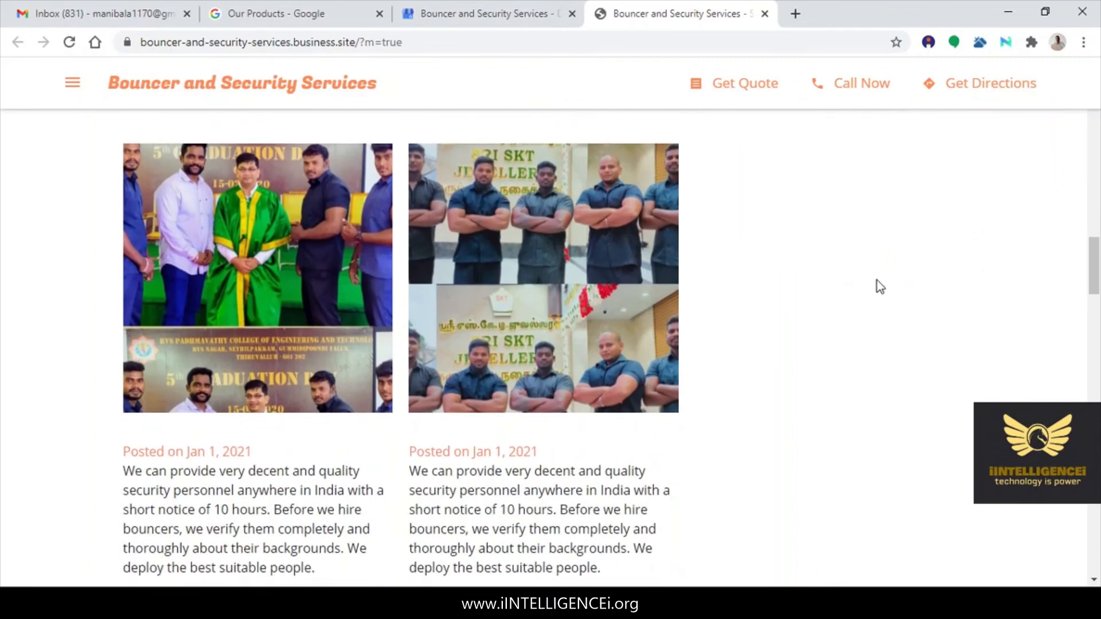
scroll(814, 289, down, 9)
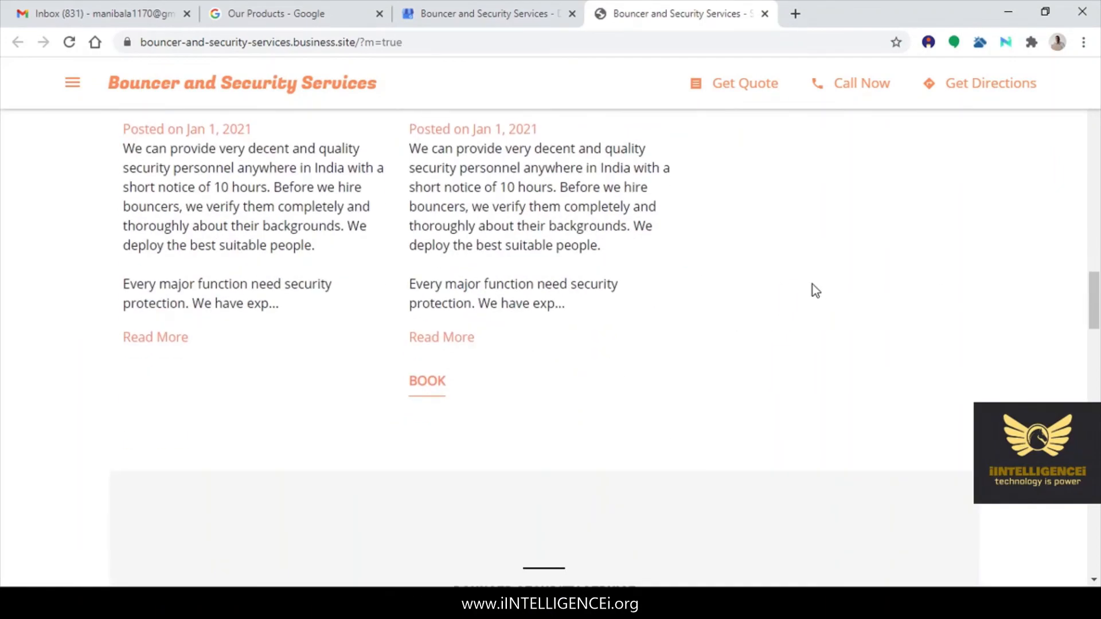
scroll(813, 285, up, 20)
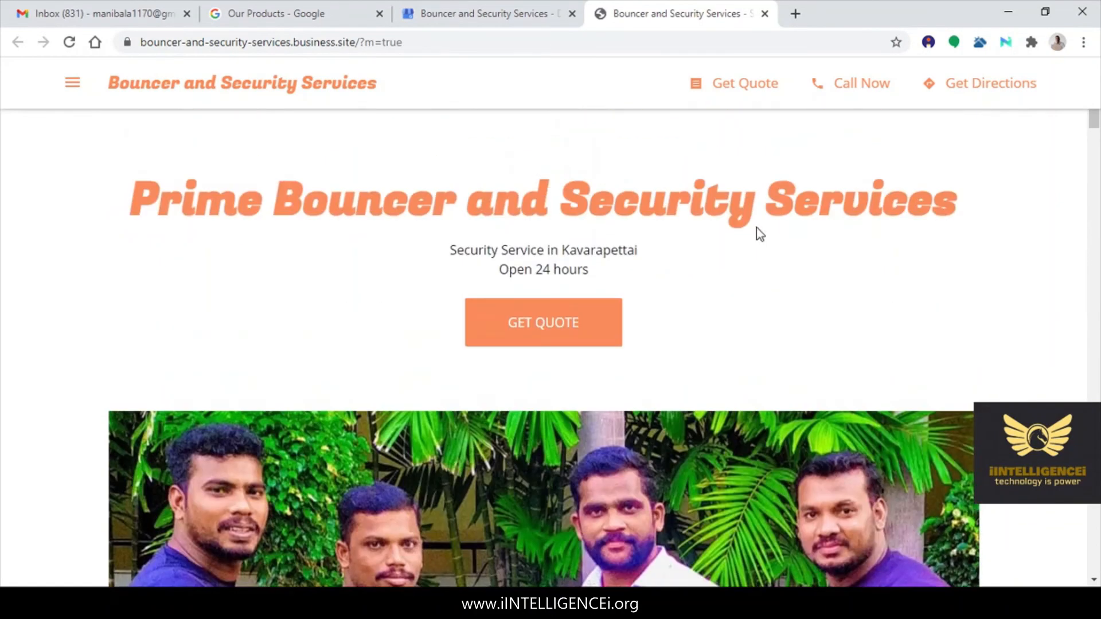
click(450, 14)
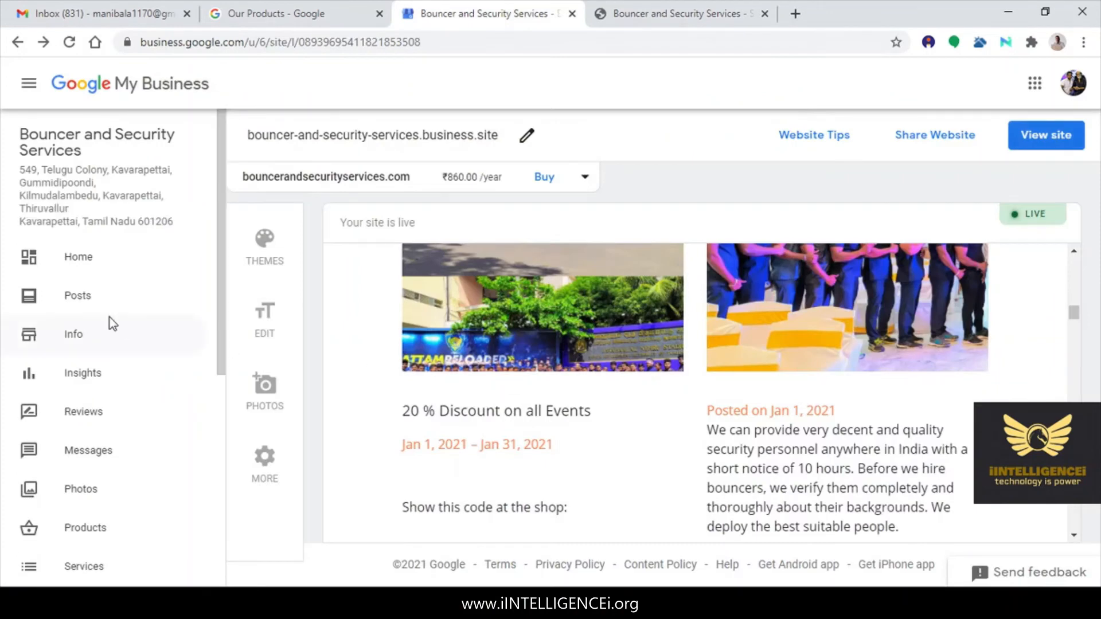
Step: From Posts, start a What's New update and upload a guards group photo from the computer
click(85, 297)
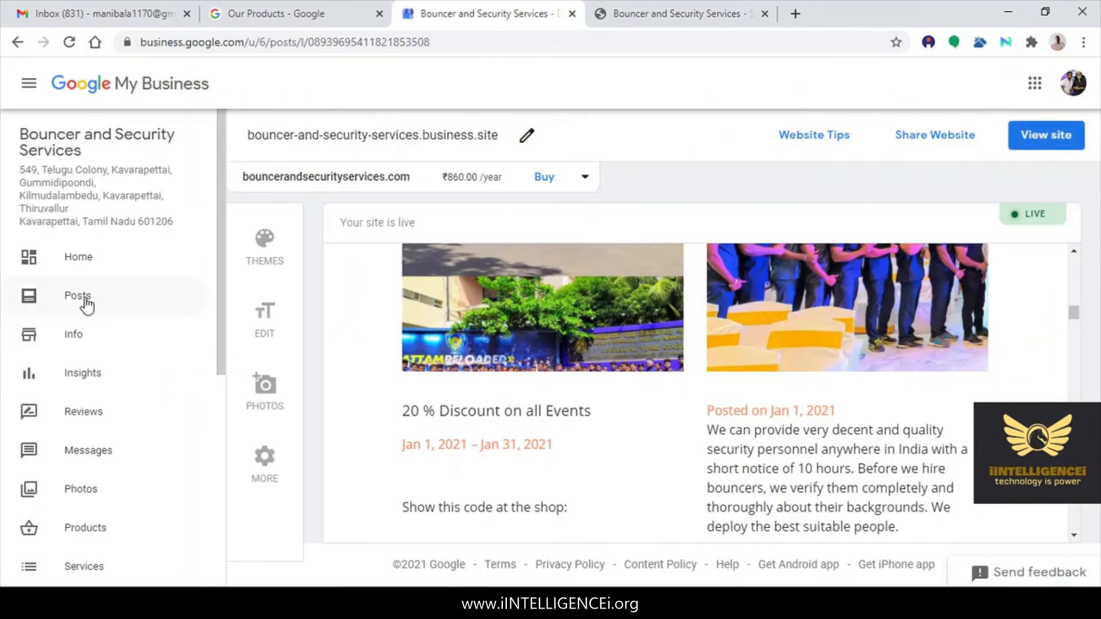
click(416, 115)
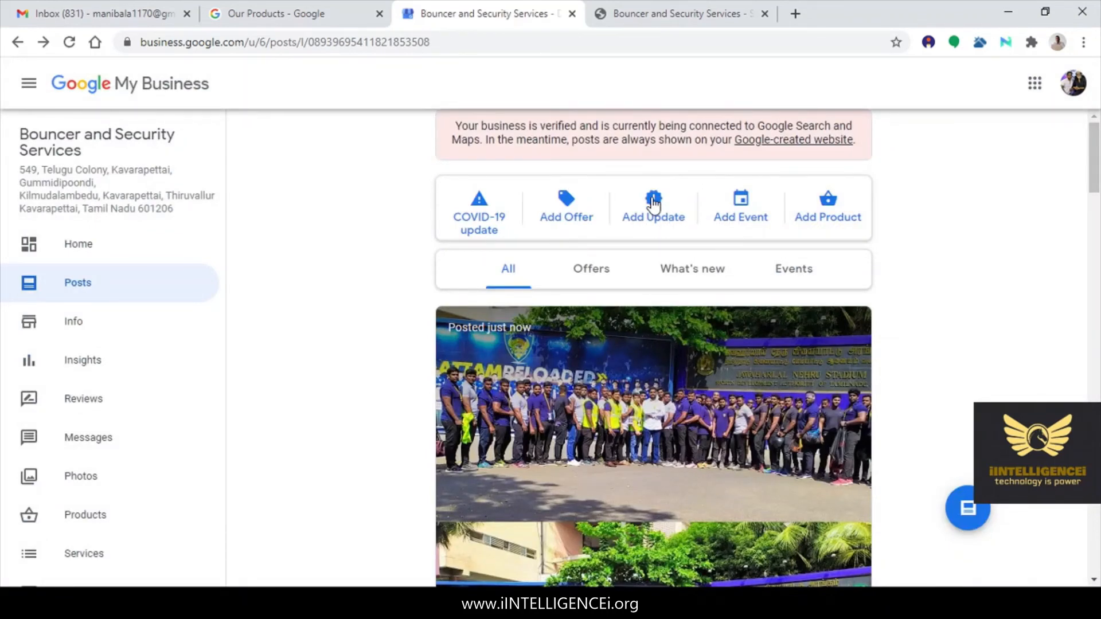
click(652, 203)
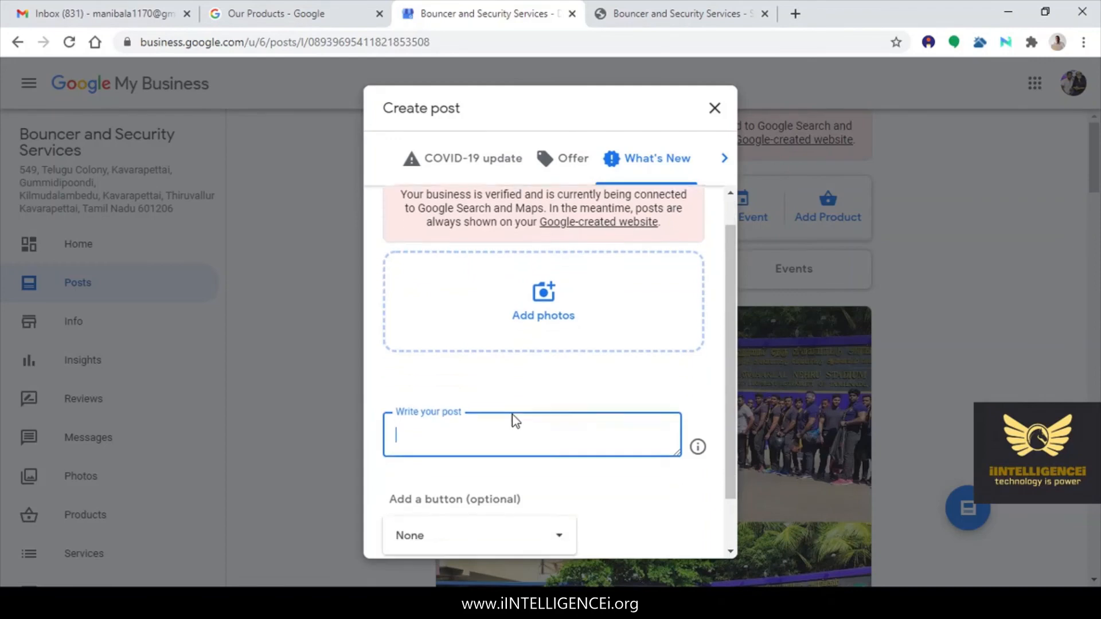
click(545, 244)
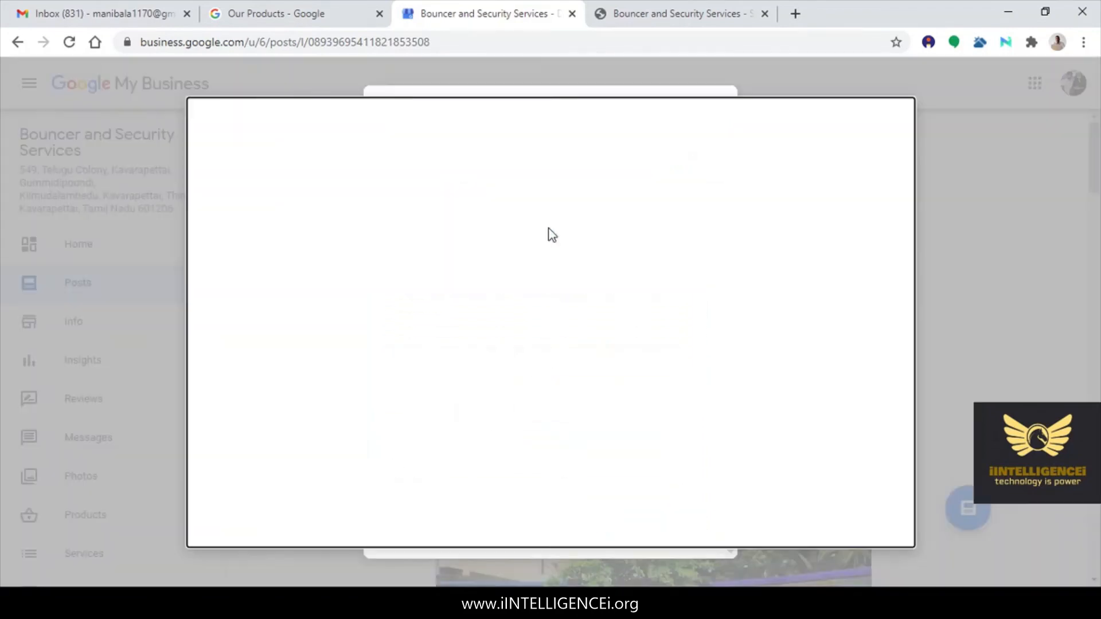
click(554, 365)
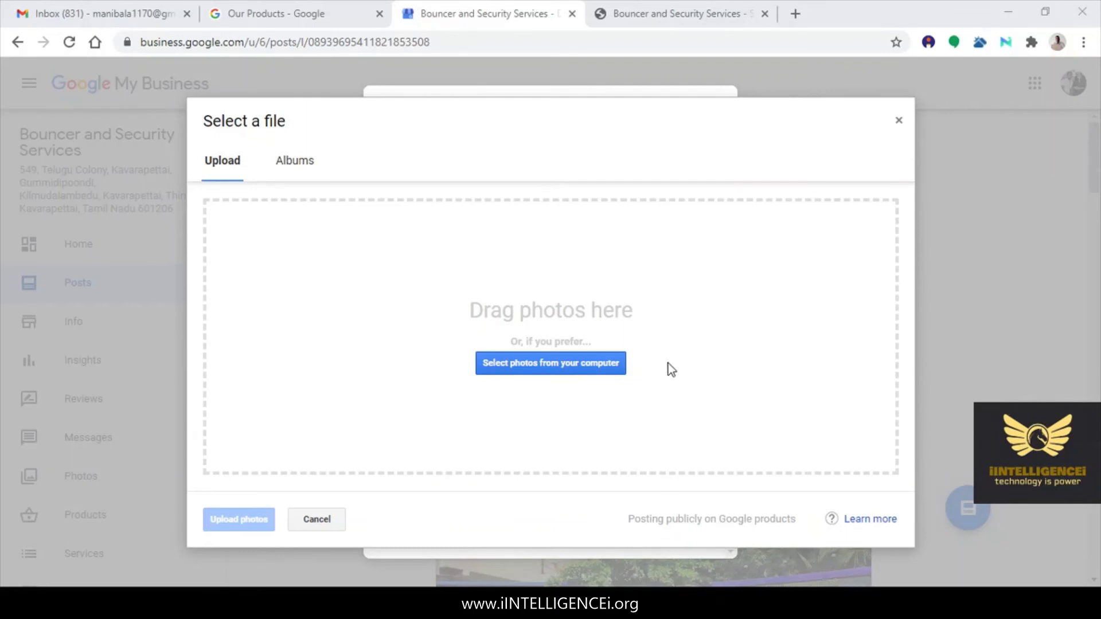
click(962, 556)
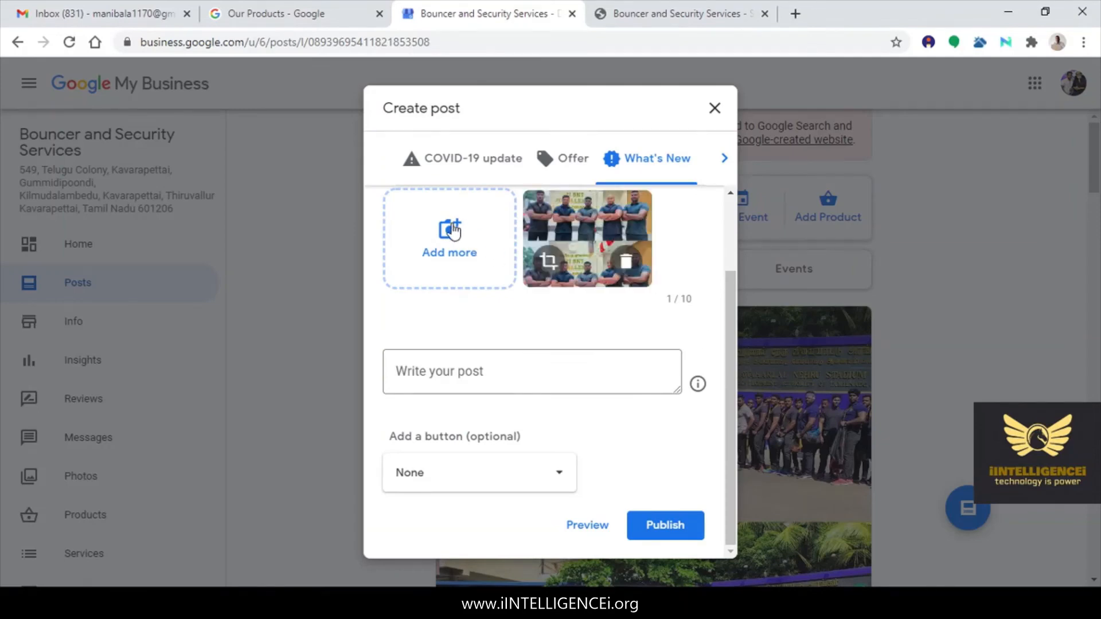
click(474, 368)
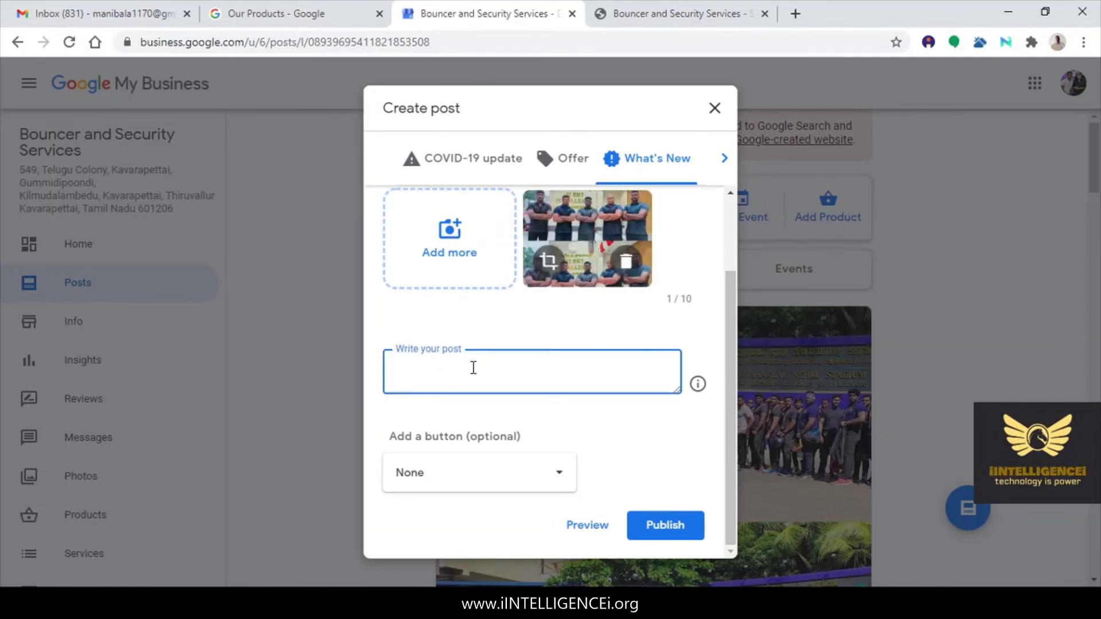
key(ctrl+v)
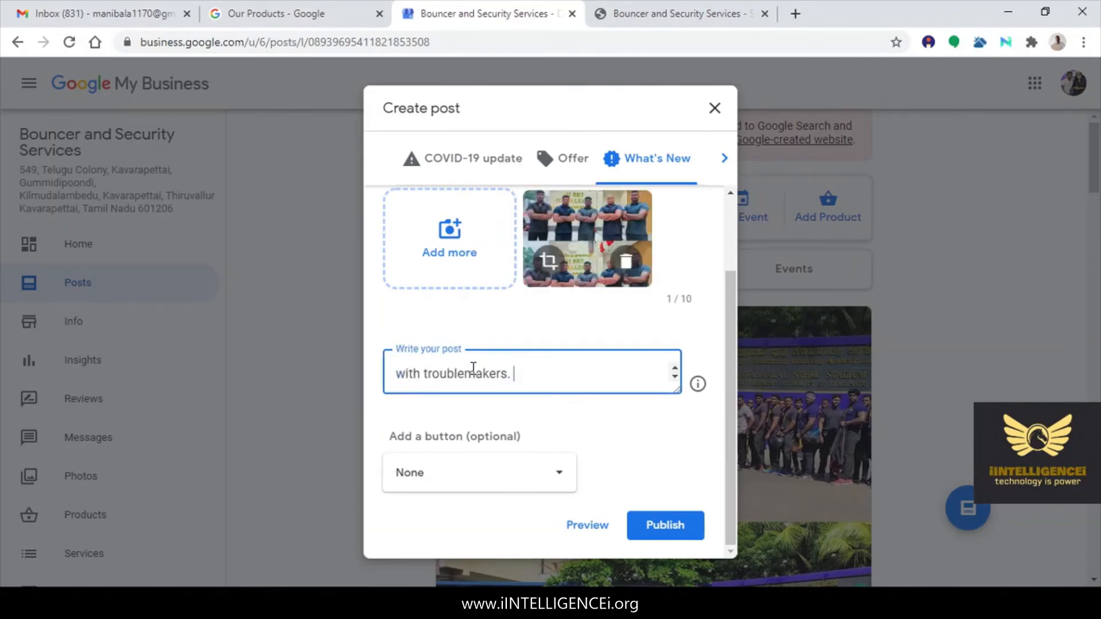
click(507, 483)
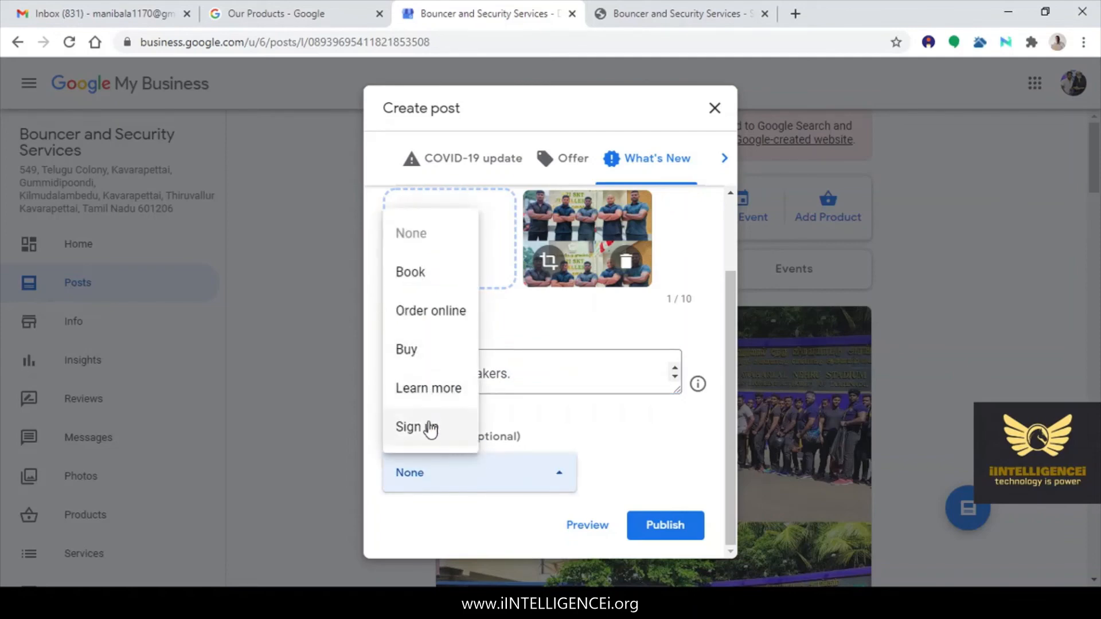
click(434, 389)
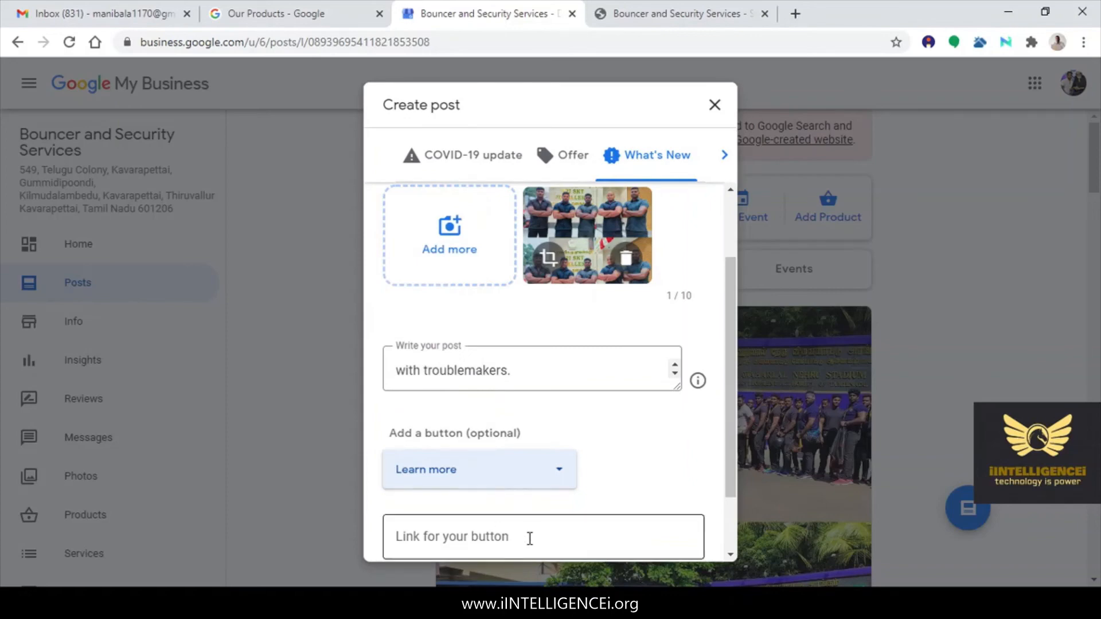
scroll(530, 539, down, 2)
click(427, 458)
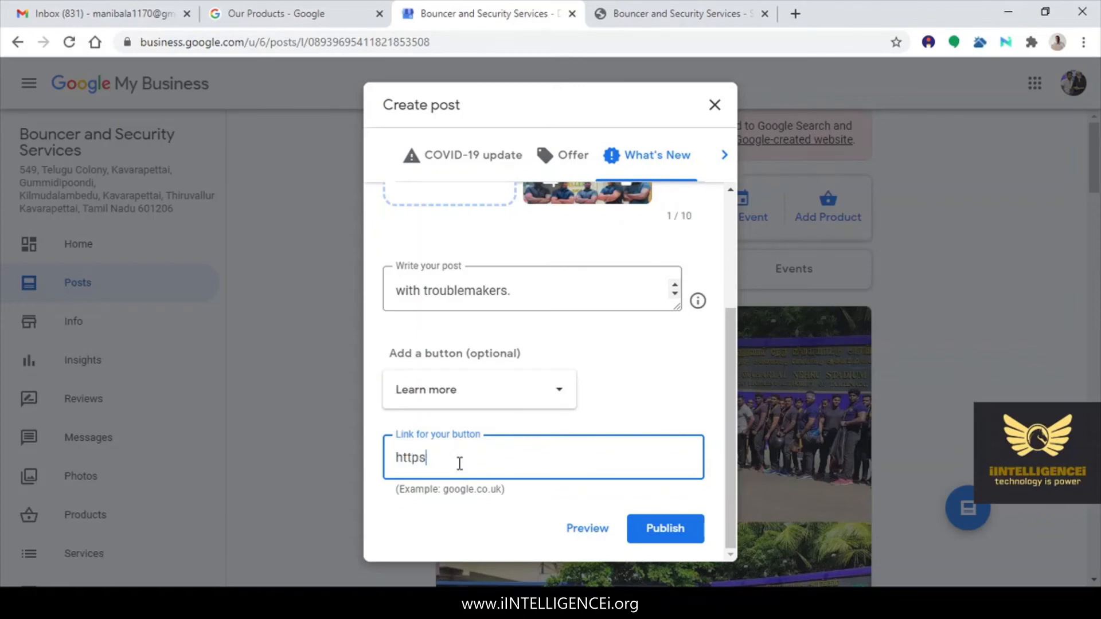
text(https://www.iINTELLIGENCEi.org)
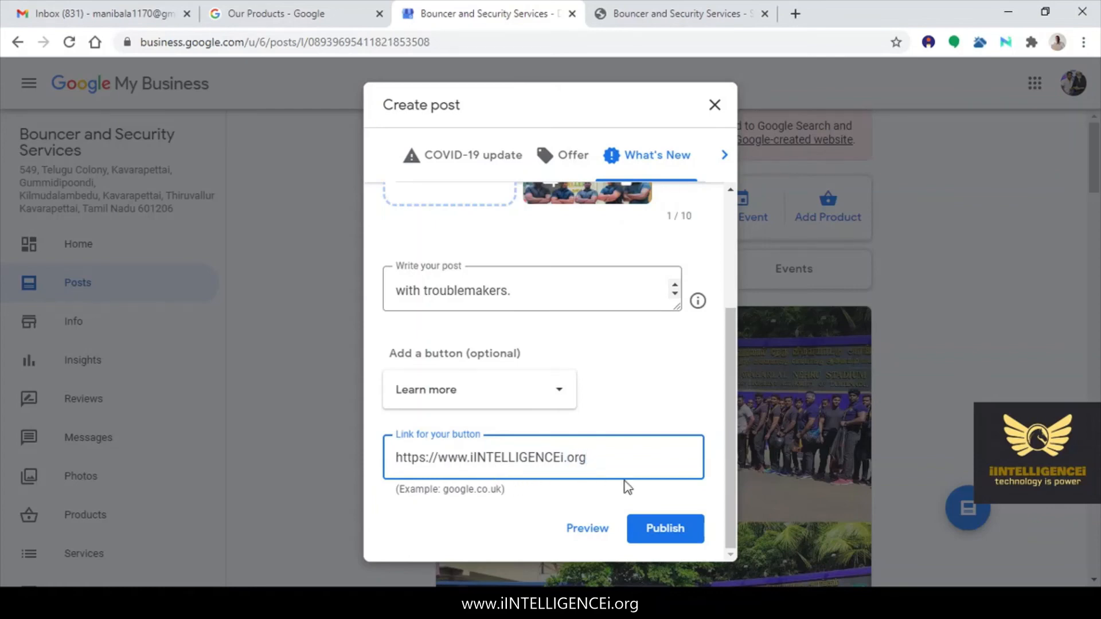
click(665, 531)
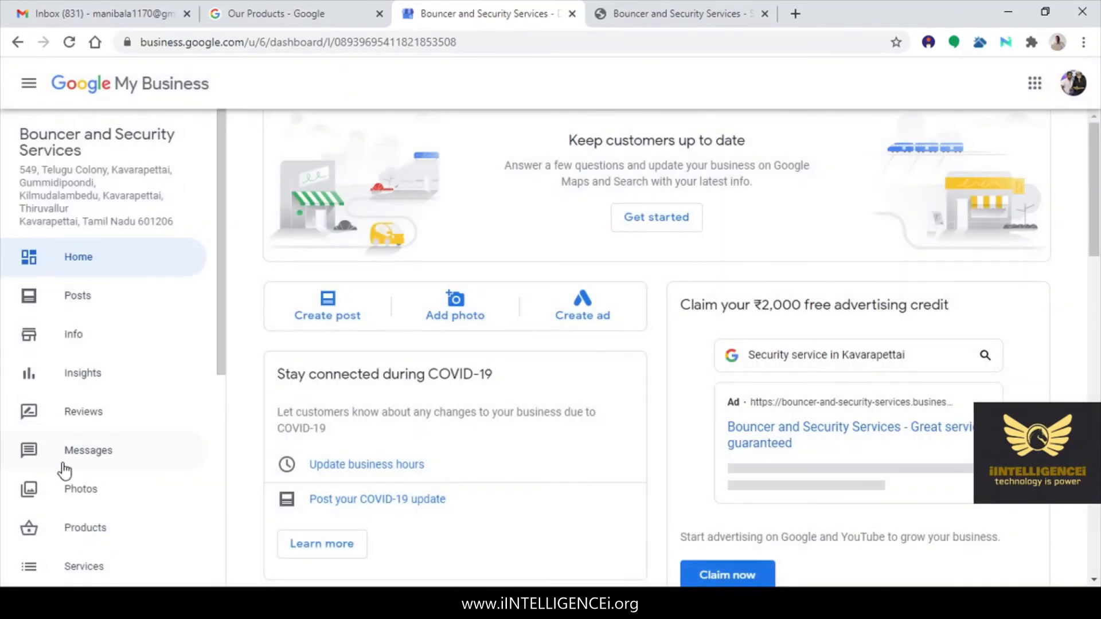
Step: Close the old site tab and launch the live website via View site in the Website editor
scroll(63, 465, down, 4)
click(84, 367)
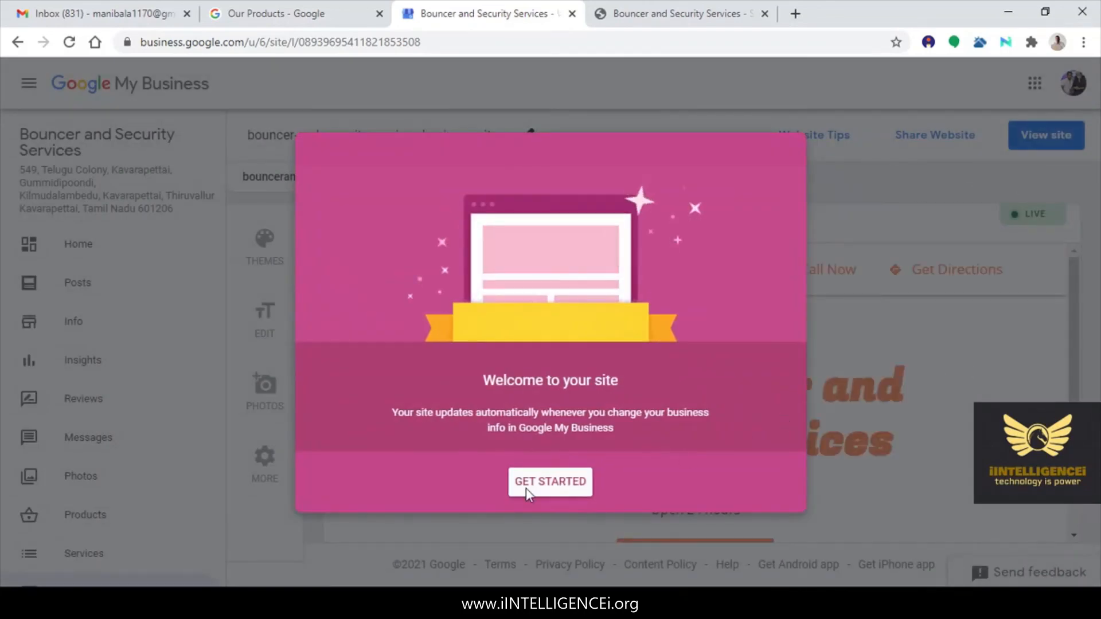
click(559, 484)
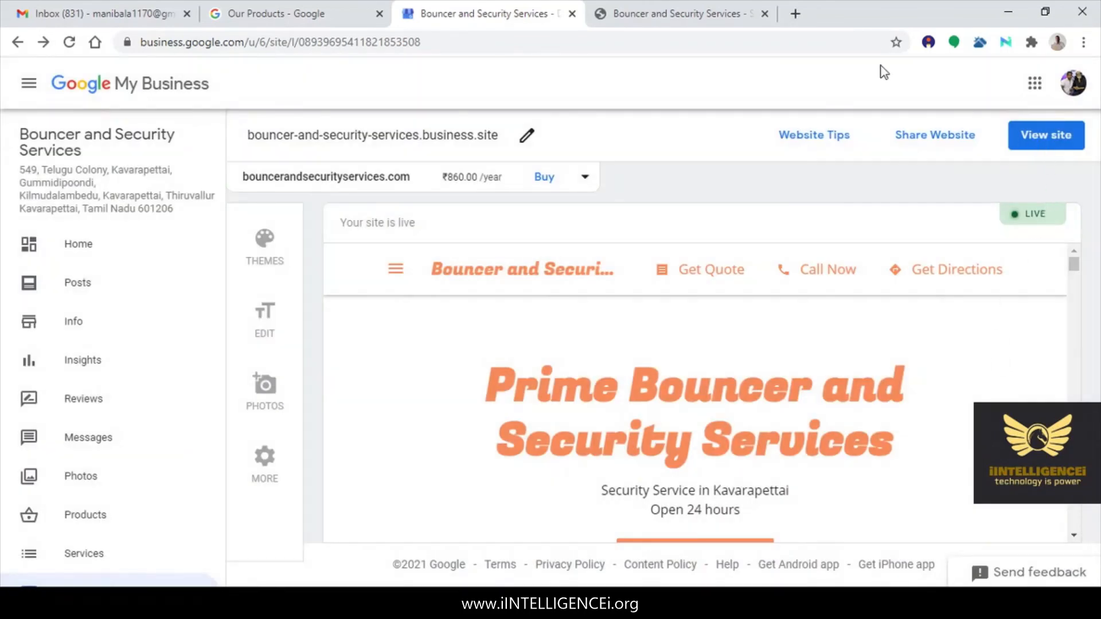
click(764, 13)
click(1047, 130)
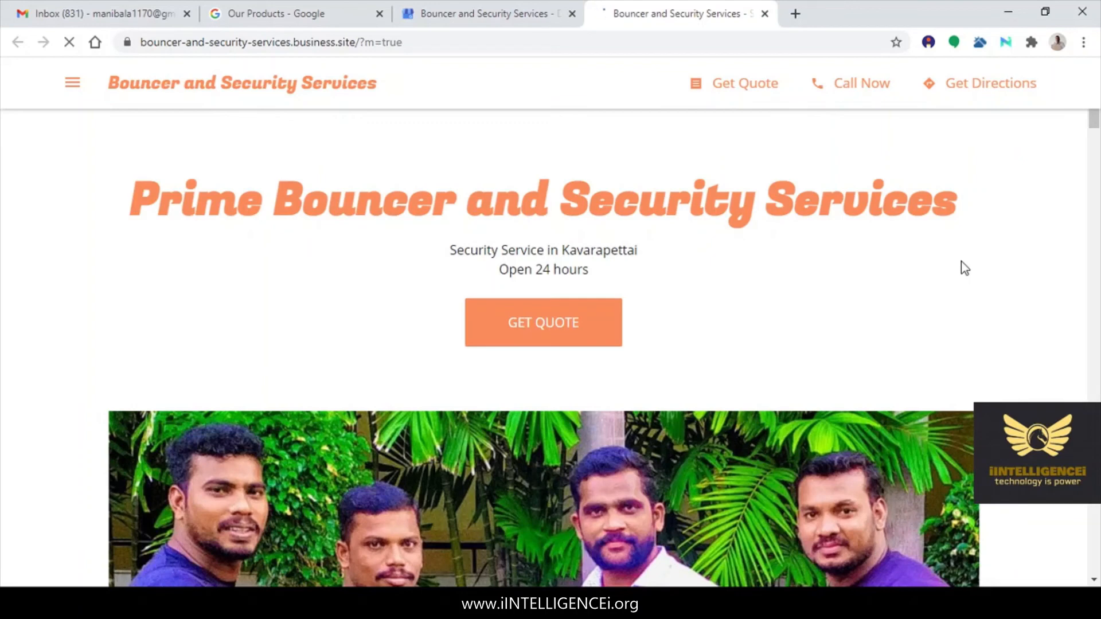
Step: Scroll the live site down through updates, services, gallery and contact footer, then back up
scroll(962, 267, down, 6)
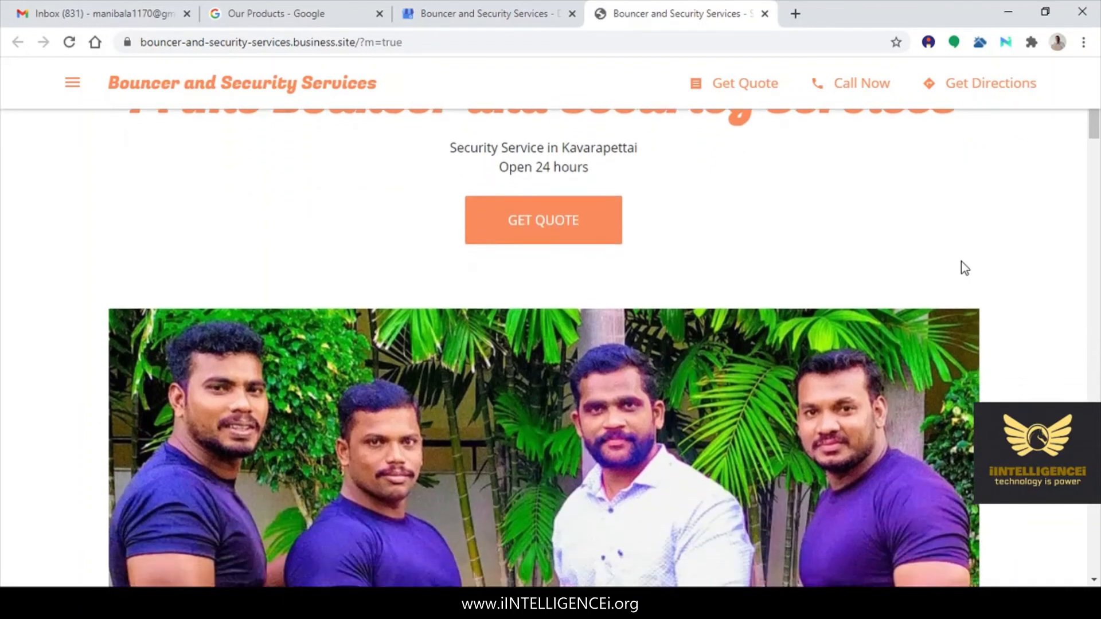
scroll(963, 268, down, 7)
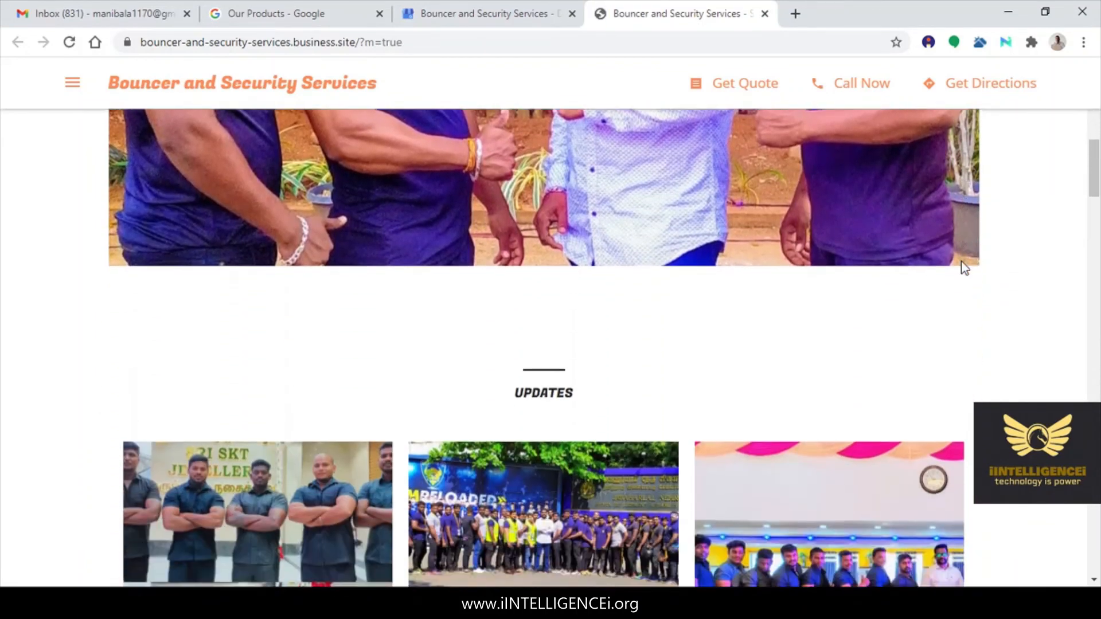
scroll(962, 267, down, 4)
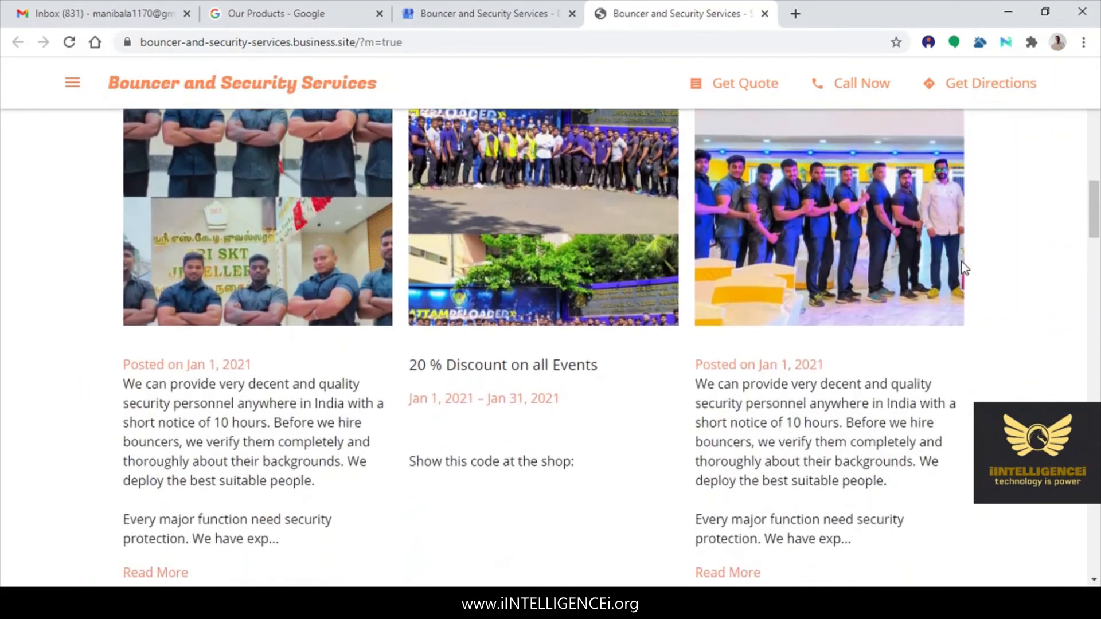
scroll(964, 268, down, 2)
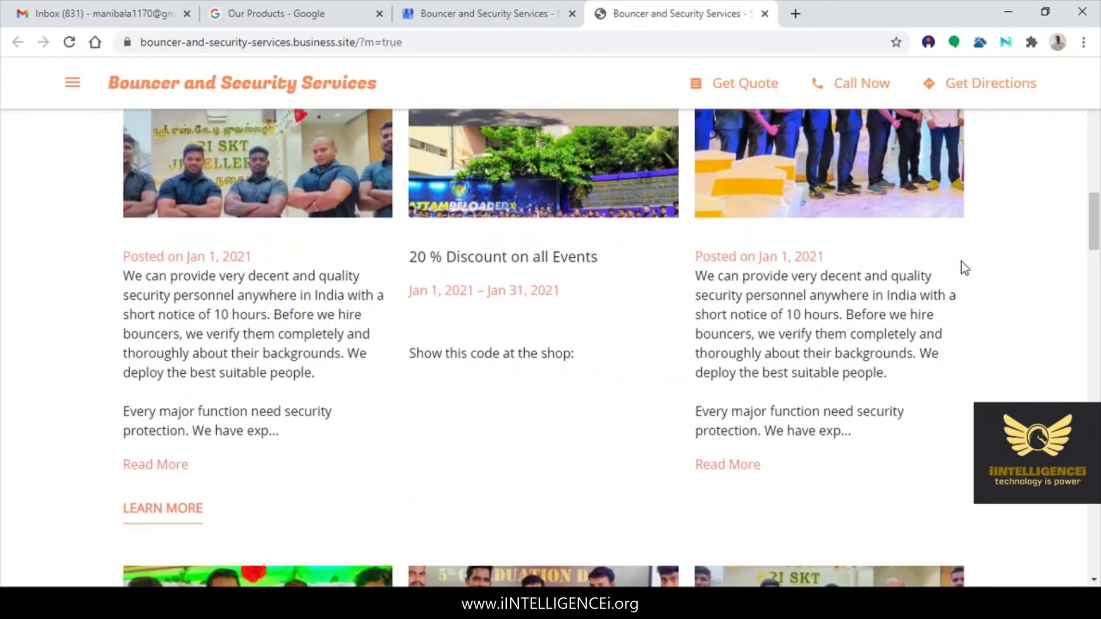
scroll(963, 267, down, 5)
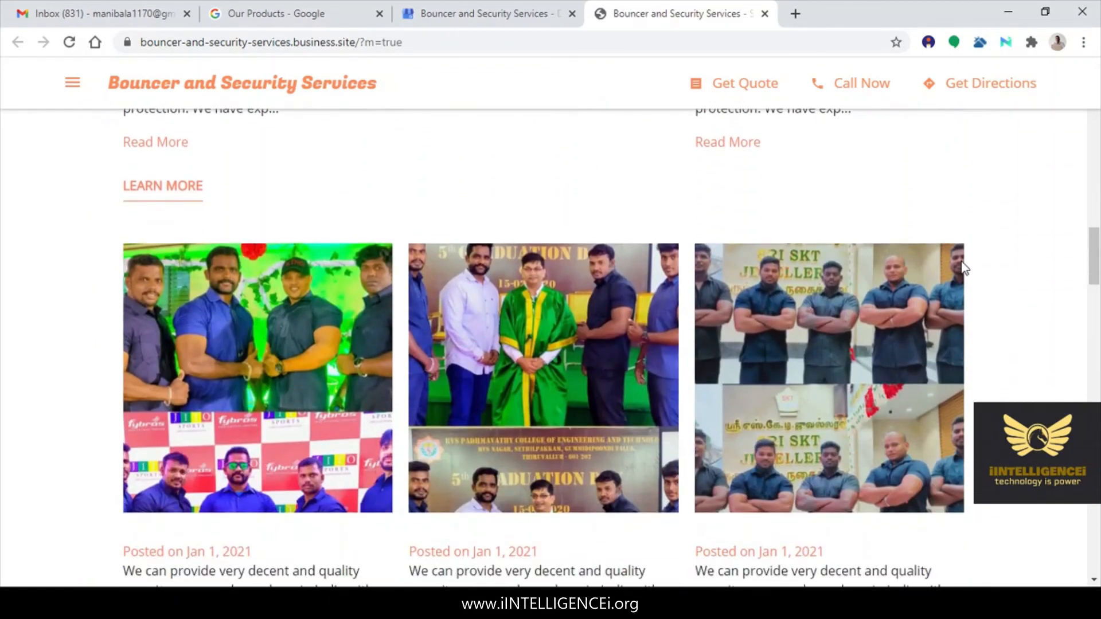
scroll(963, 268, down, 4)
scroll(963, 267, up, 10)
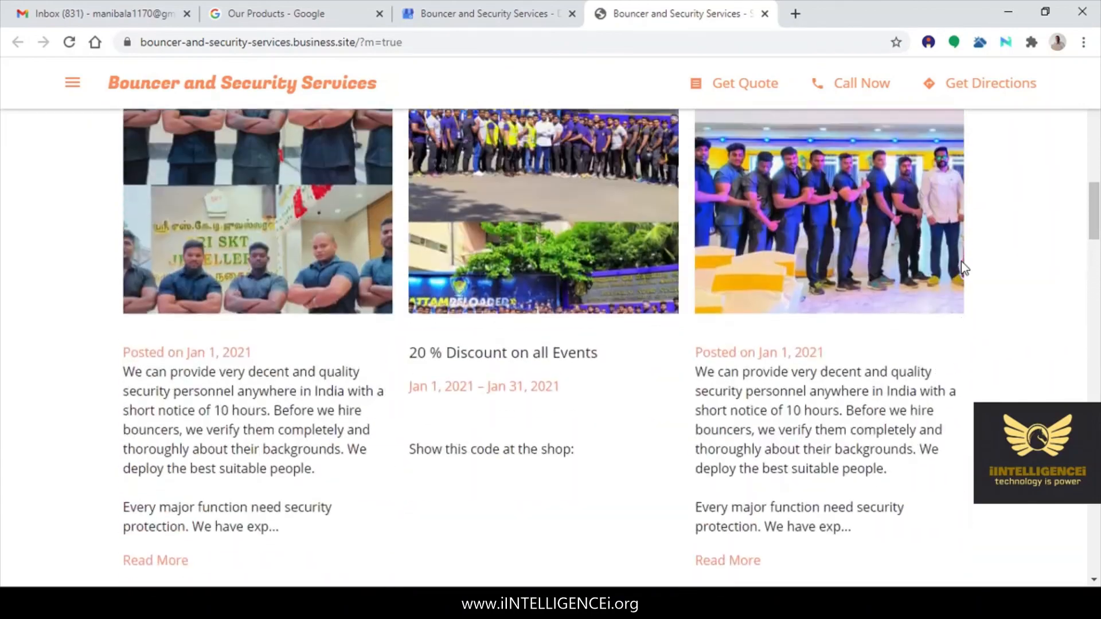
scroll(961, 263, up, 2)
scroll(961, 263, down, 7)
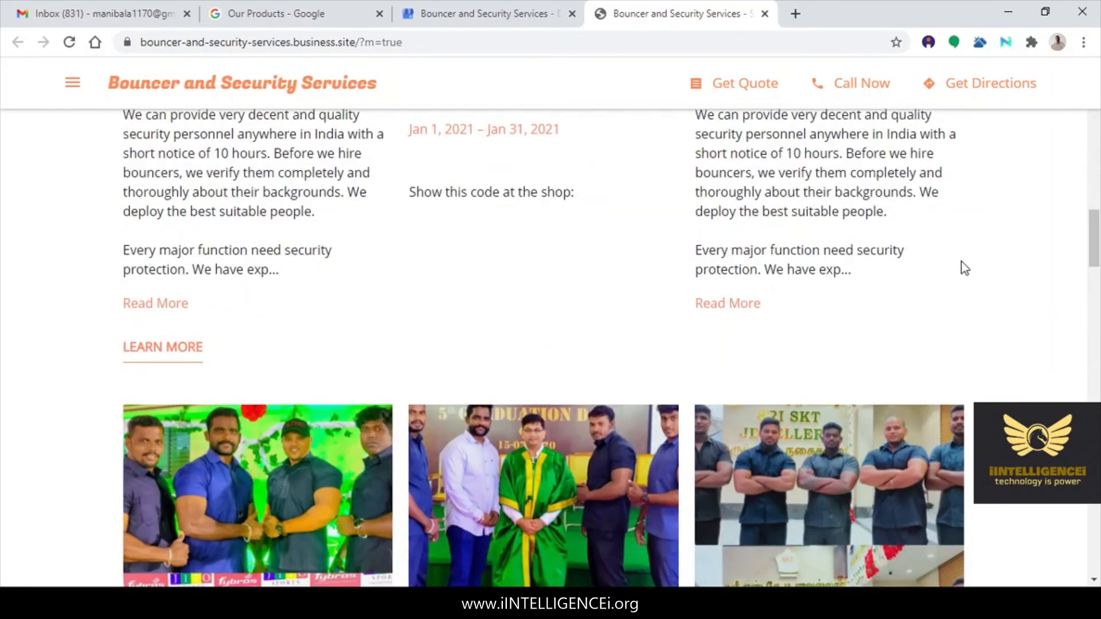
scroll(961, 261, down, 15)
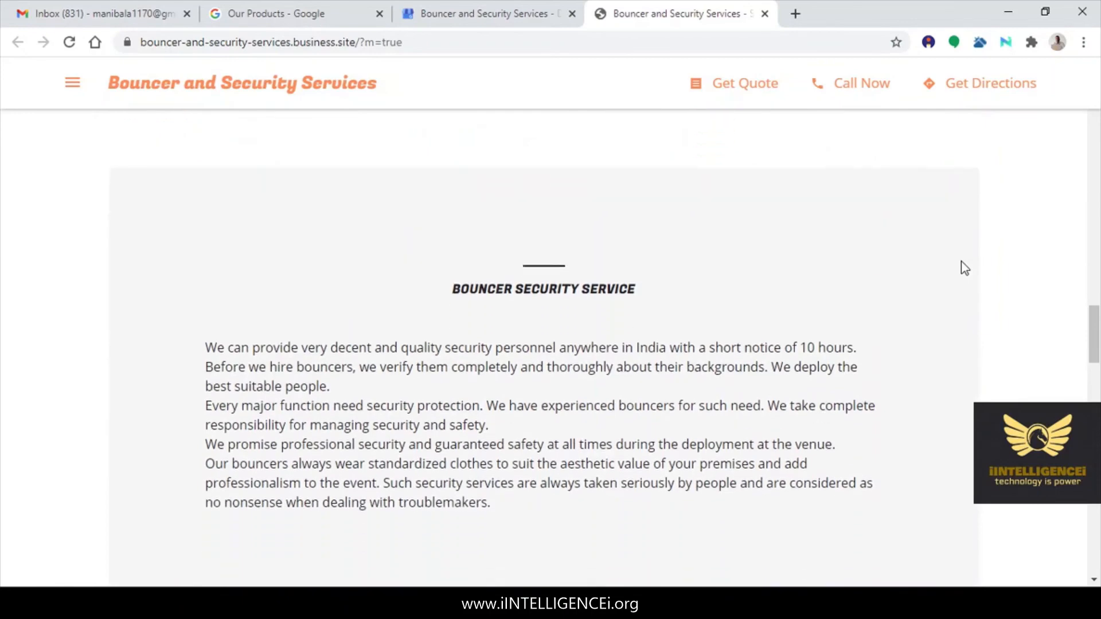
scroll(961, 261, down, 2)
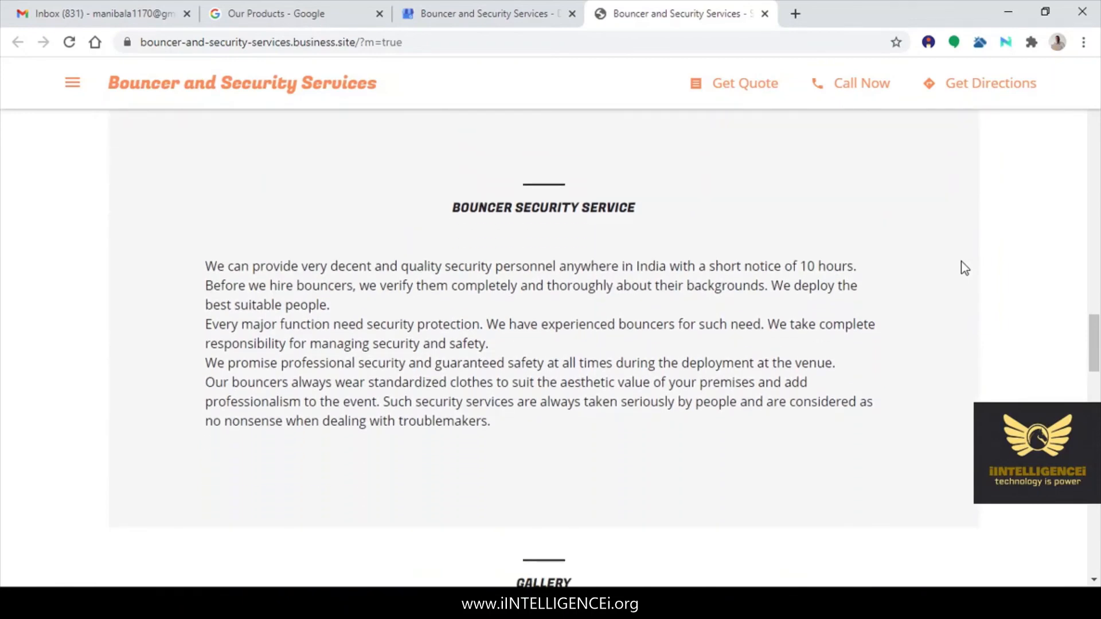
scroll(961, 262, down, 8)
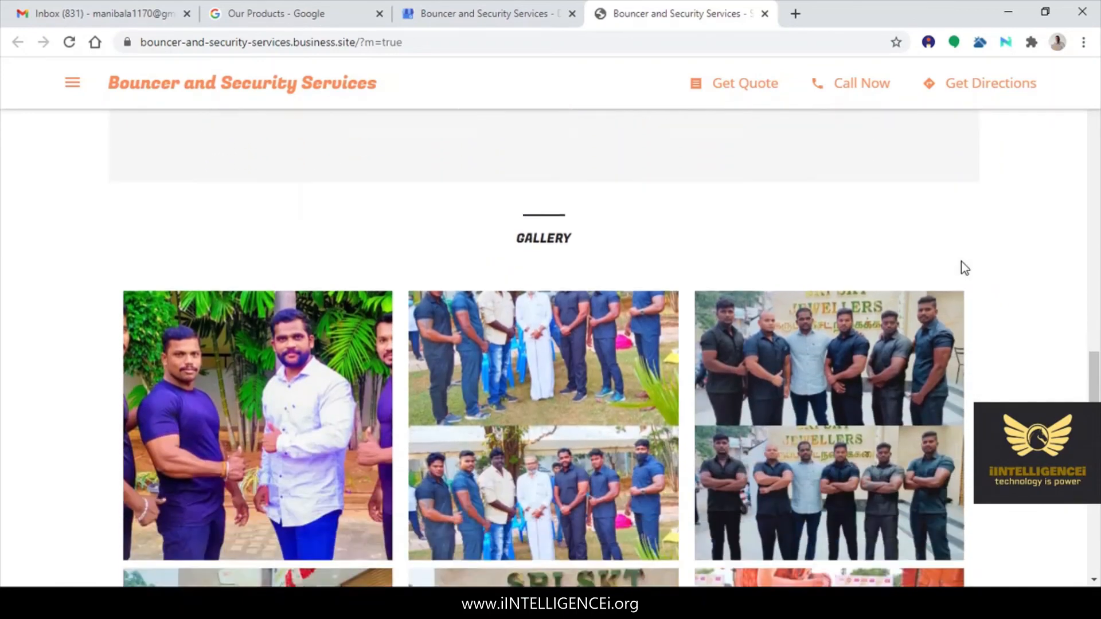
scroll(964, 268, down, 11)
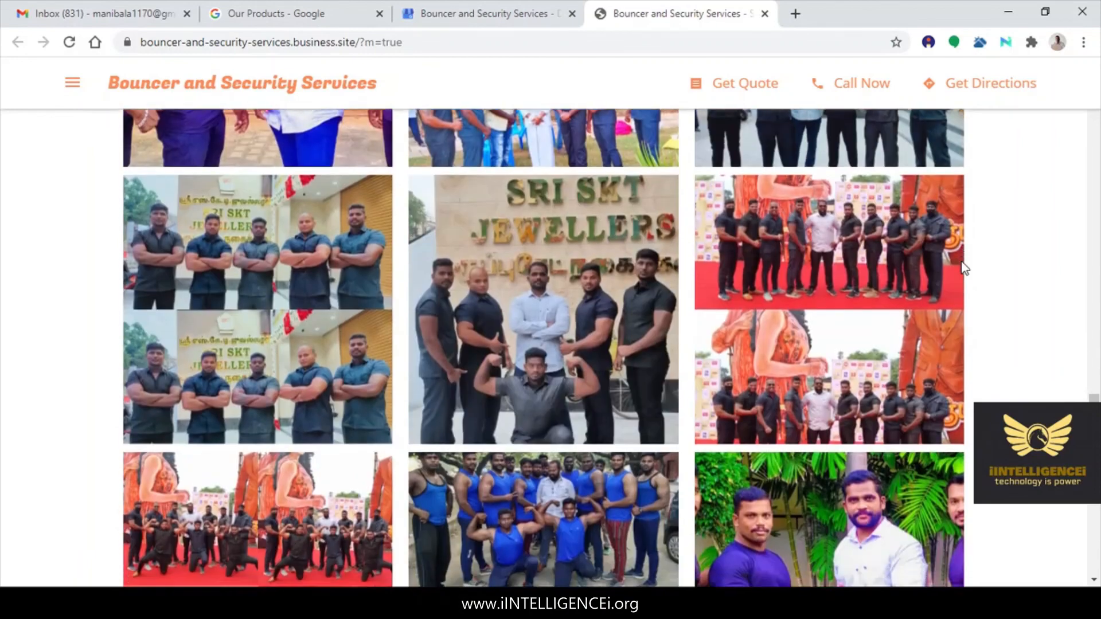
scroll(963, 267, down, 9)
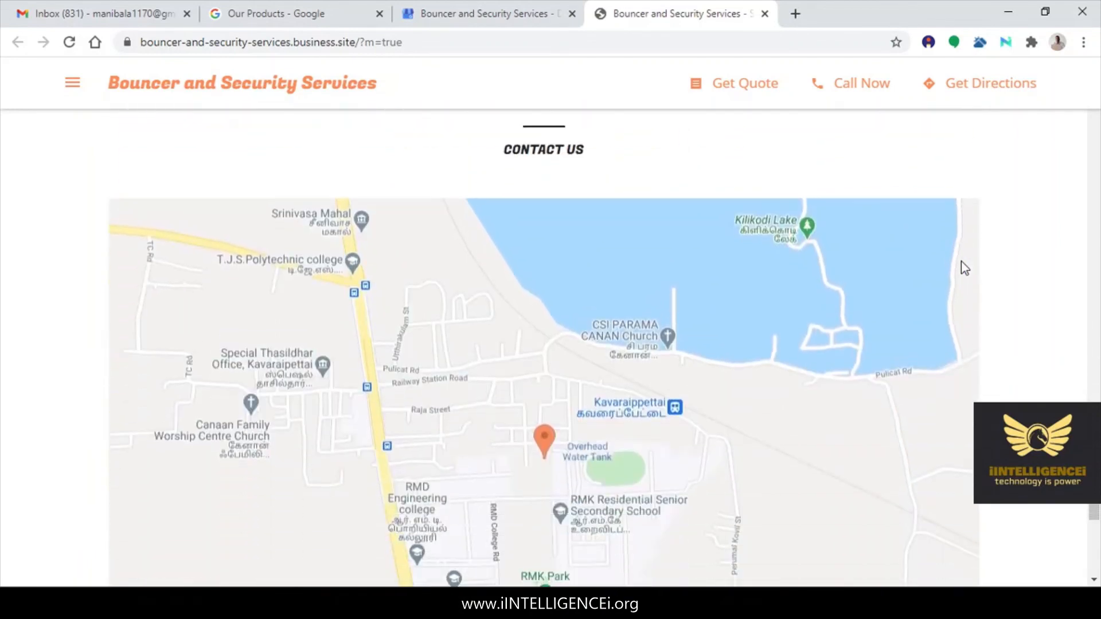
scroll(963, 268, down, 5)
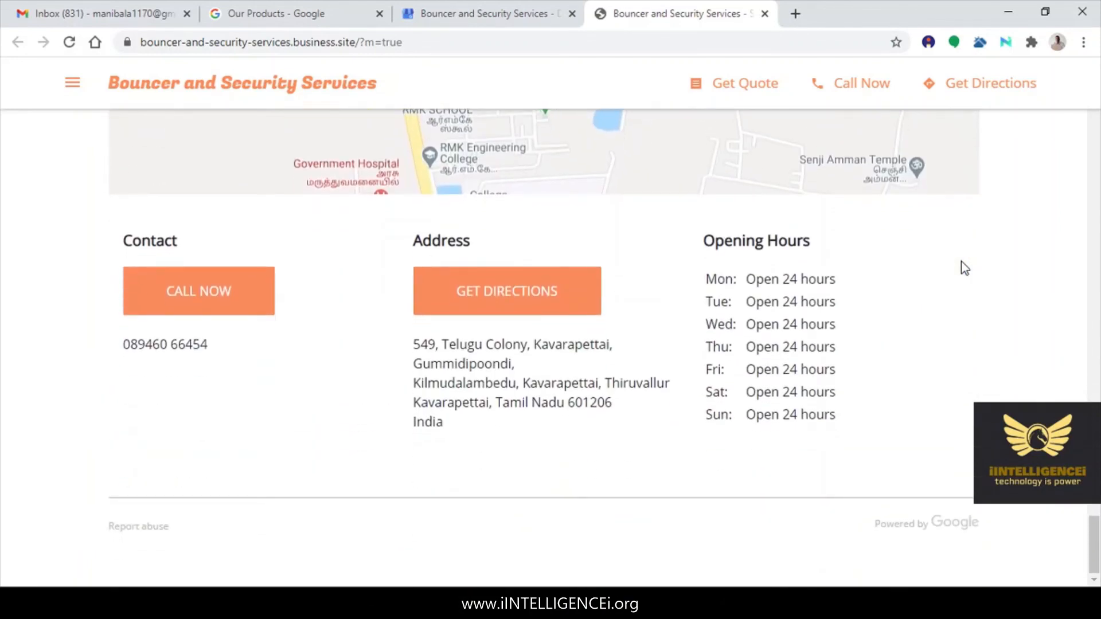
scroll(965, 268, up, 20)
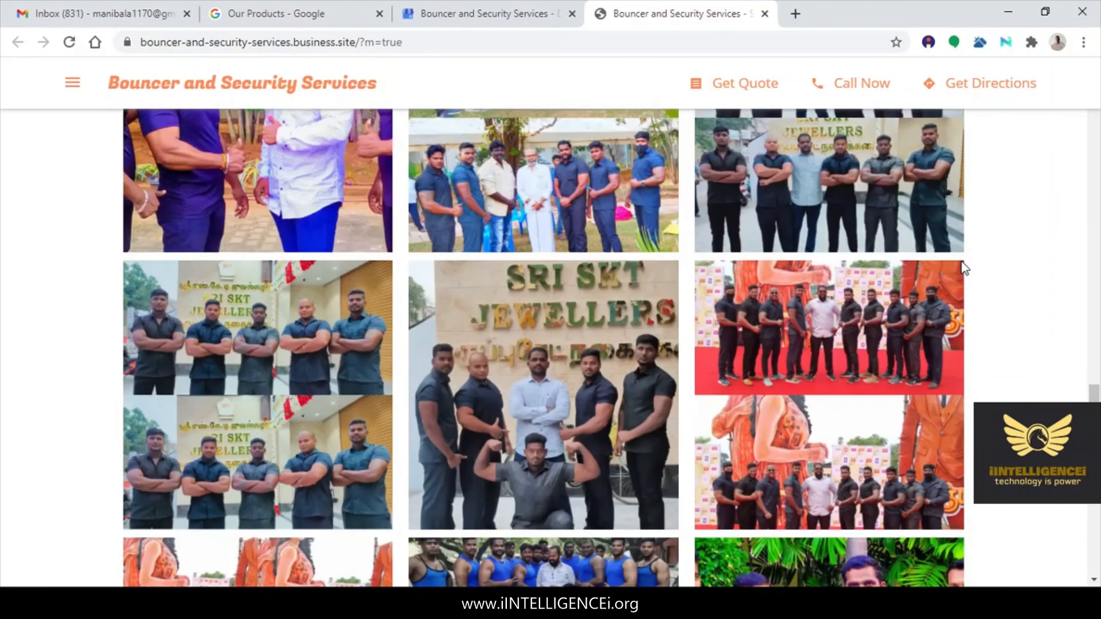
scroll(961, 262, up, 20)
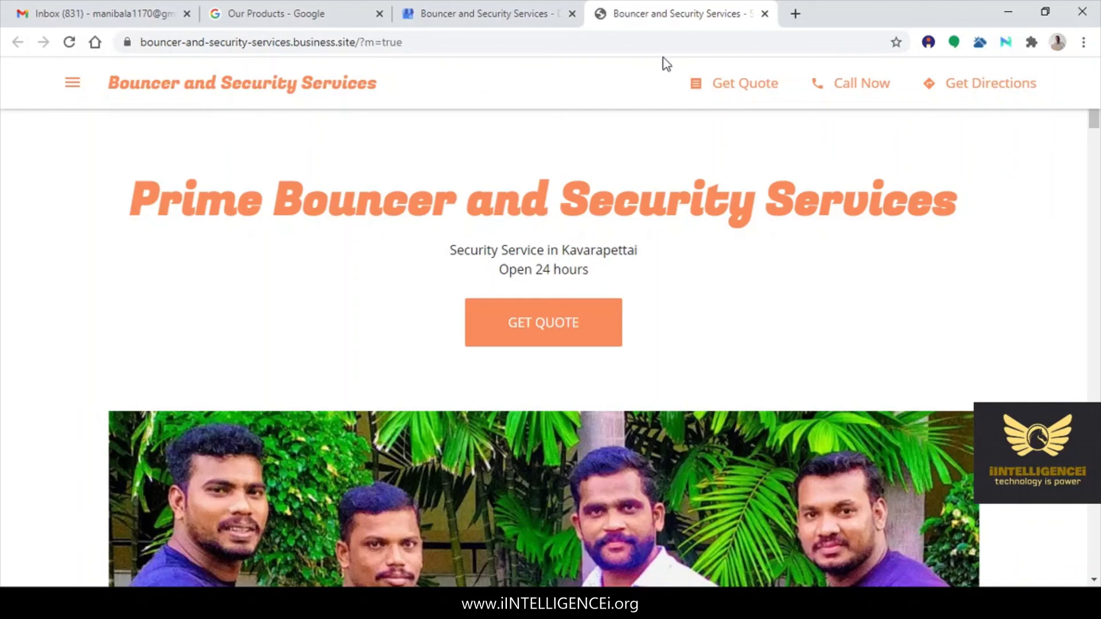
Step: Strip '?m=true' from the site URL, reload it, and select the plain address
click(414, 43)
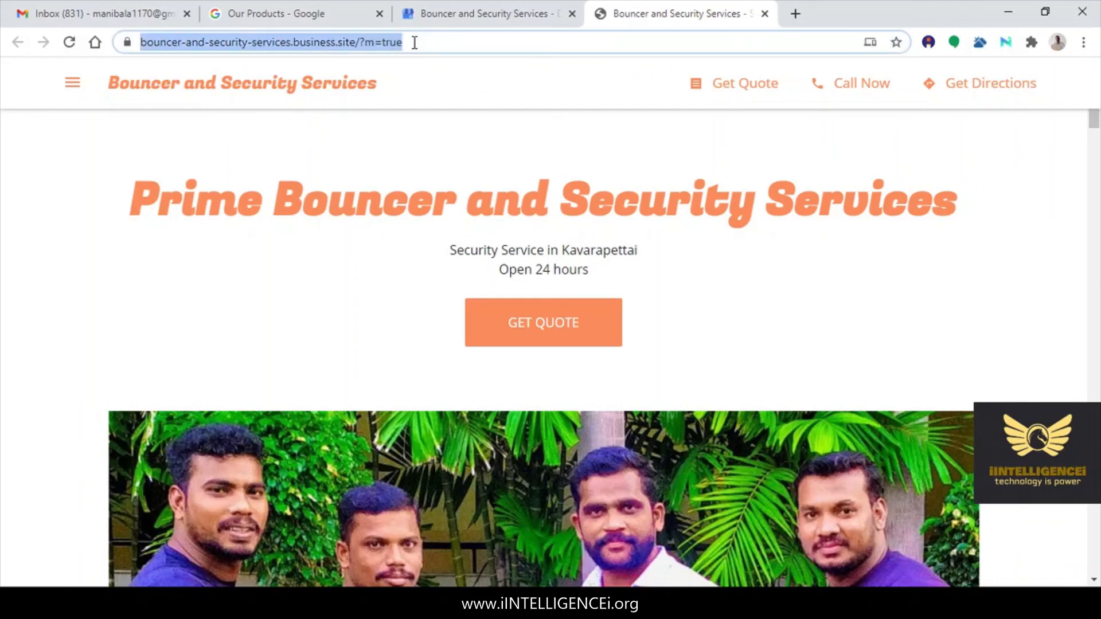
click(415, 43)
key(BackSpace)
key(BackSpace)
key(BackSpace)
key(BackSpace)
key(BackSpace)
key(BackSpace)
key(BackSpace)
key(BackSpace)
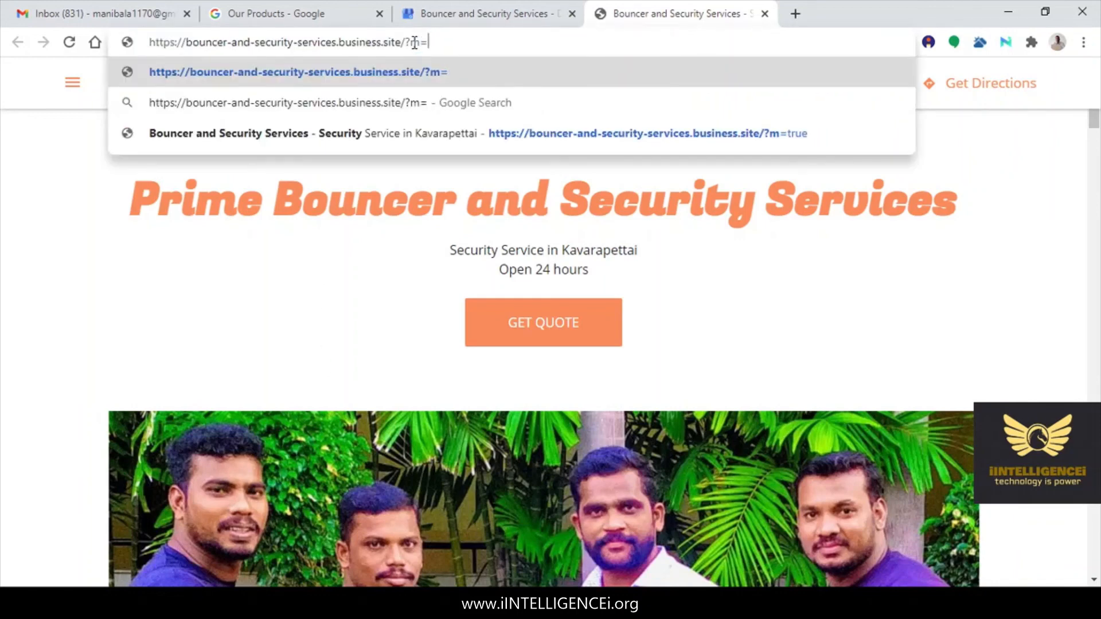
key(Return)
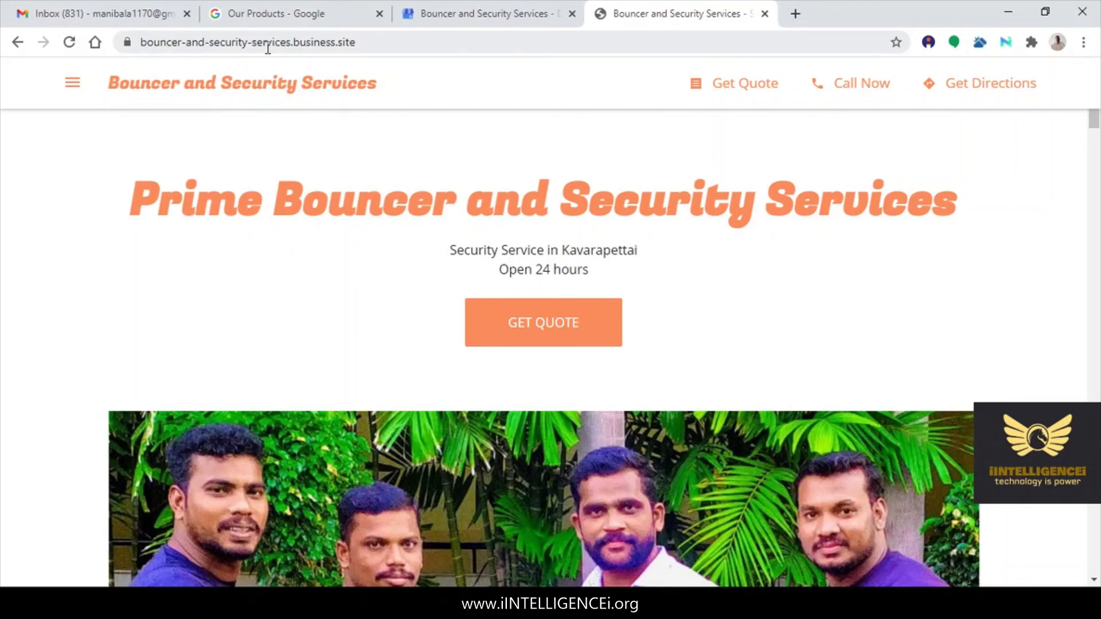
click(365, 43)
key(ctrl+c)
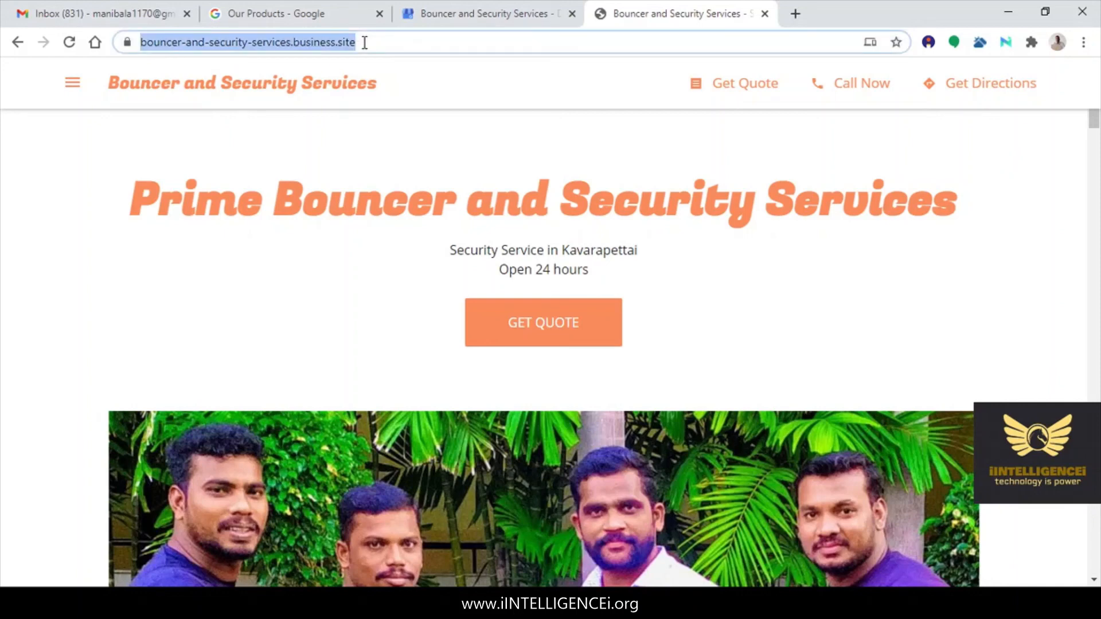
Step: Load bouncer-and-security-services.business.site in a new tab and scroll through its posts and offer
click(795, 13)
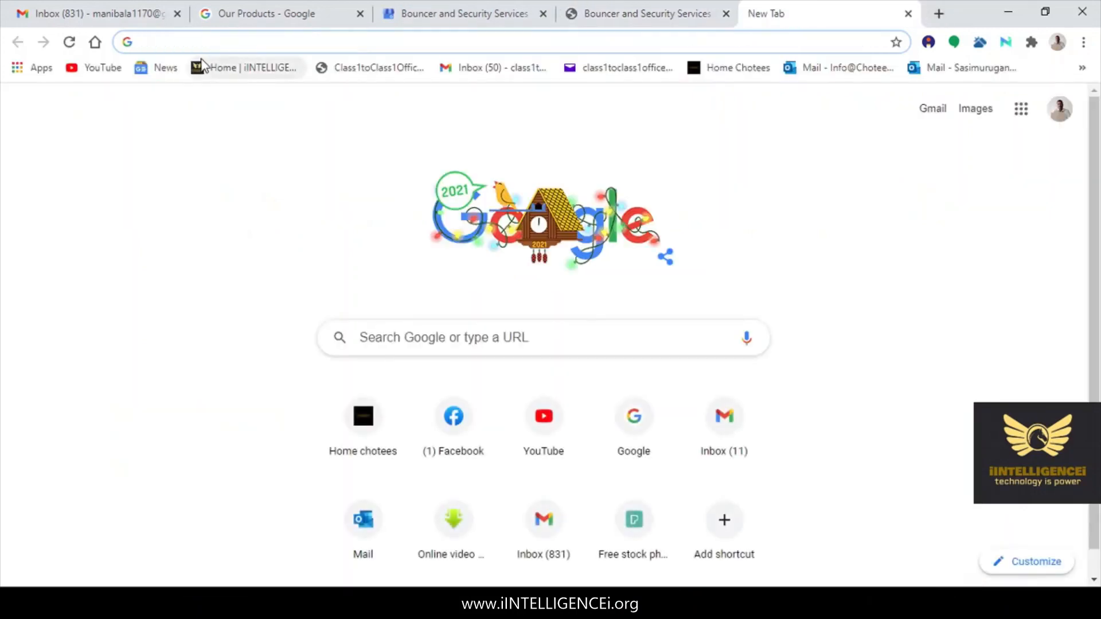
key(ctrl+v)
key(Return)
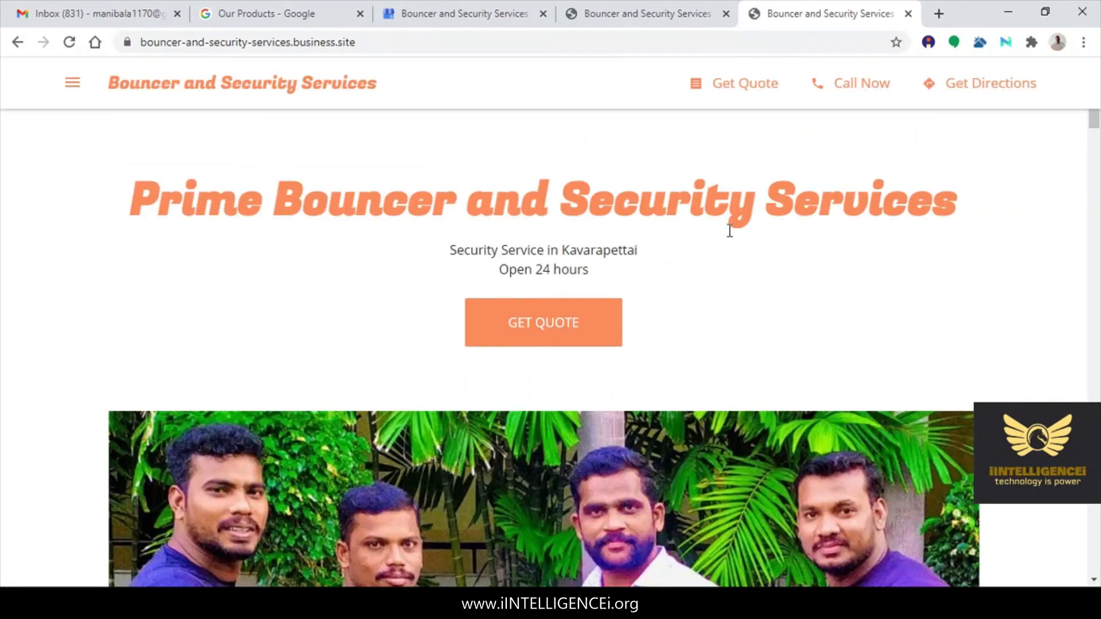
scroll(910, 314, down, 15)
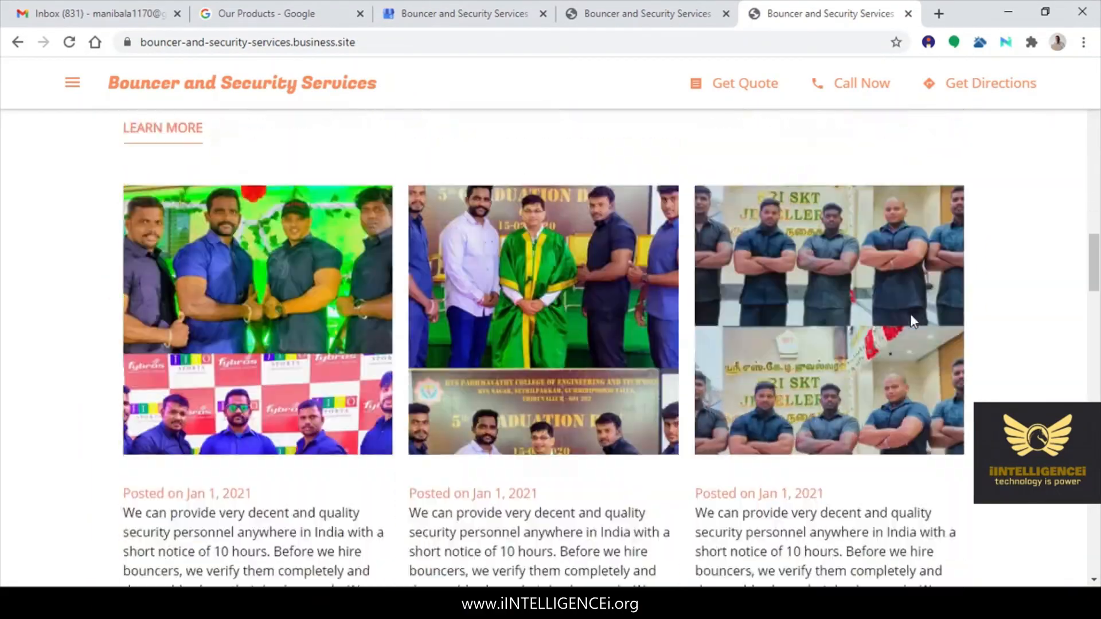
scroll(911, 320, down, 15)
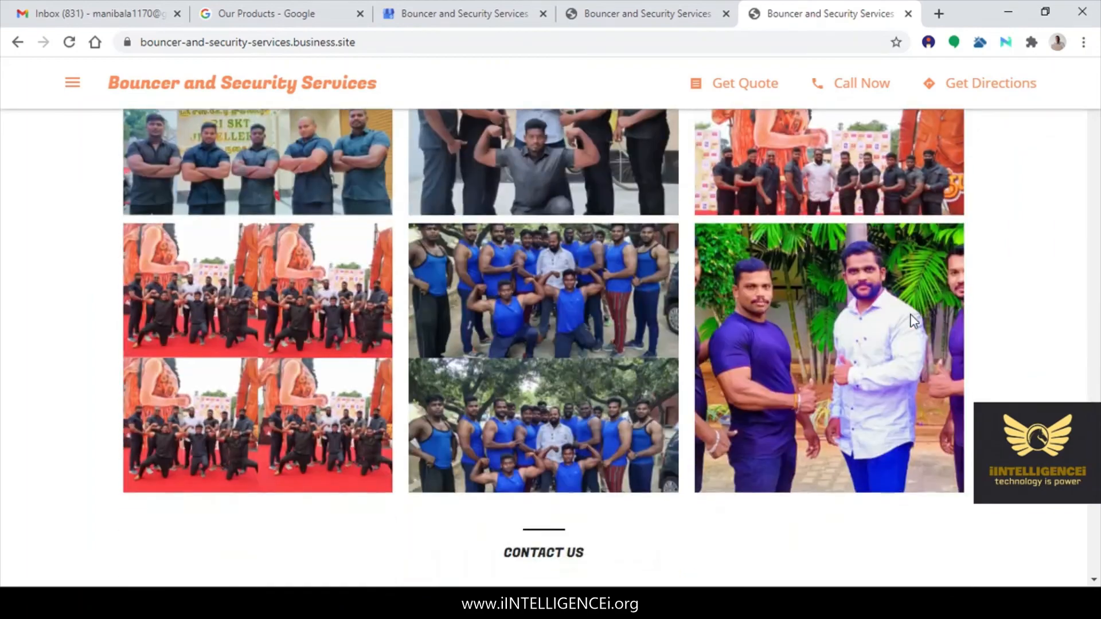
scroll(914, 321, down, 15)
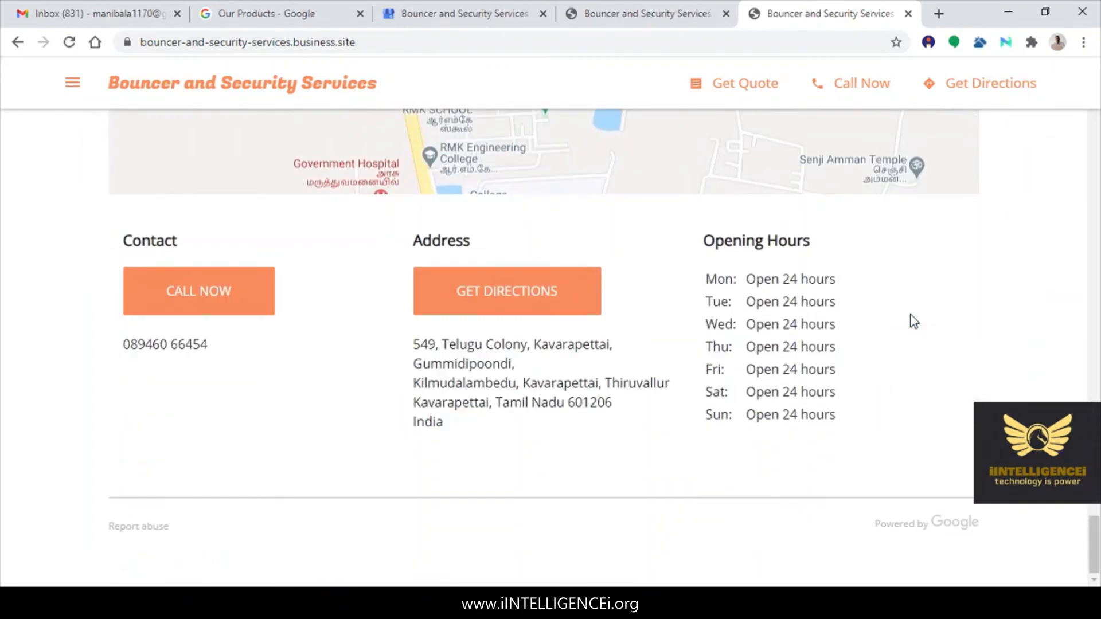
scroll(912, 321, up, 10)
scroll(910, 315, down, 10)
scroll(911, 322, up, 15)
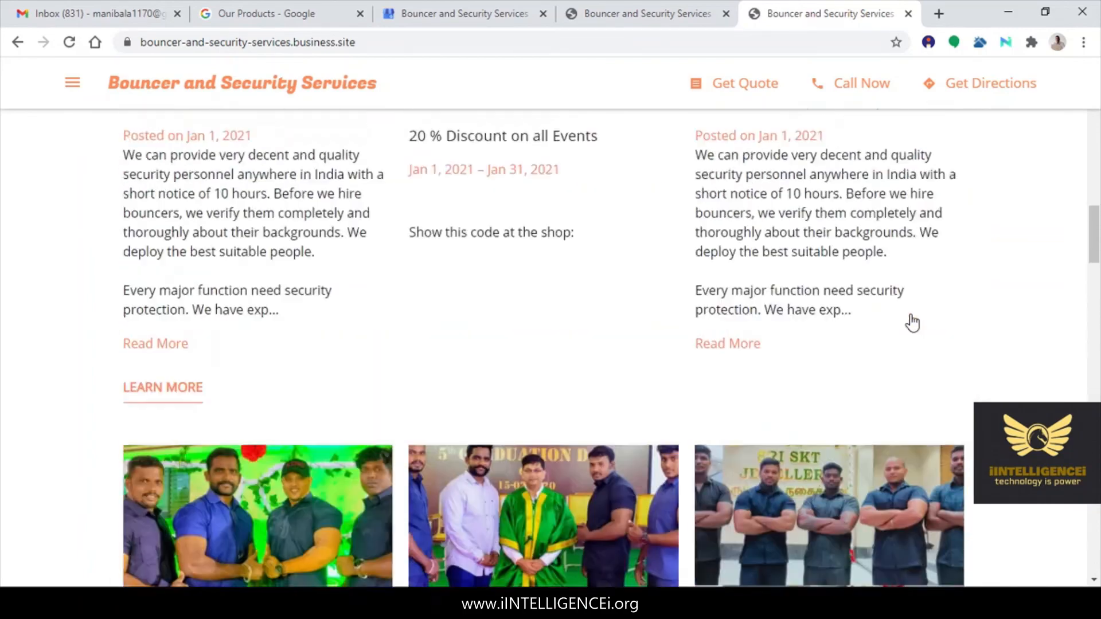
scroll(912, 322, up, 15)
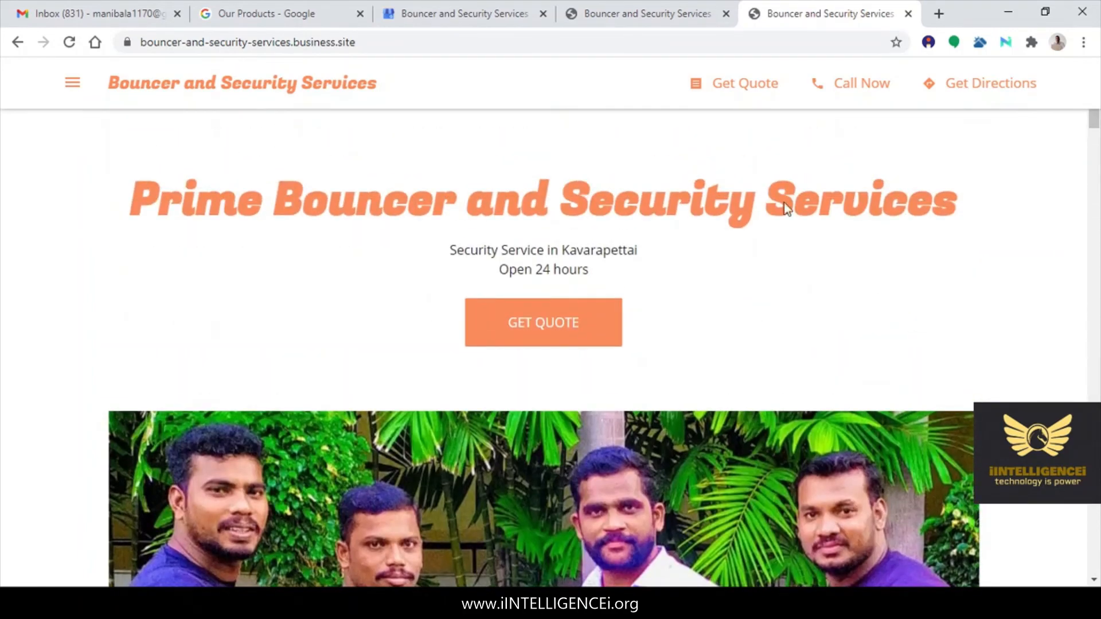
Step: Back in the website editor, edit the site address so it reads 'primebouncer' before .business.site
click(487, 15)
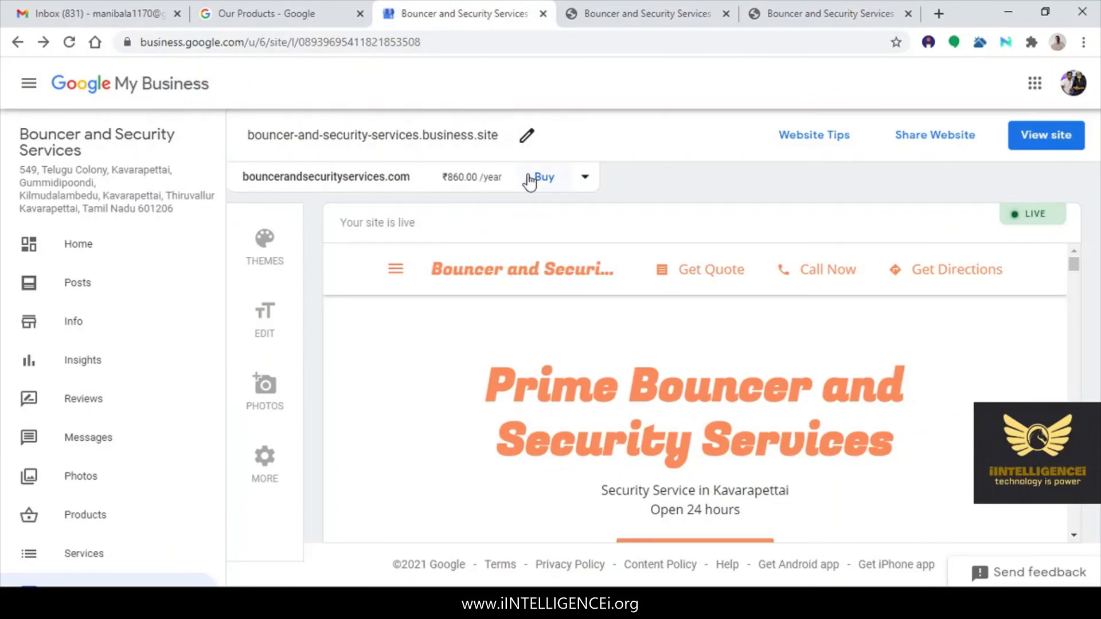
click(527, 146)
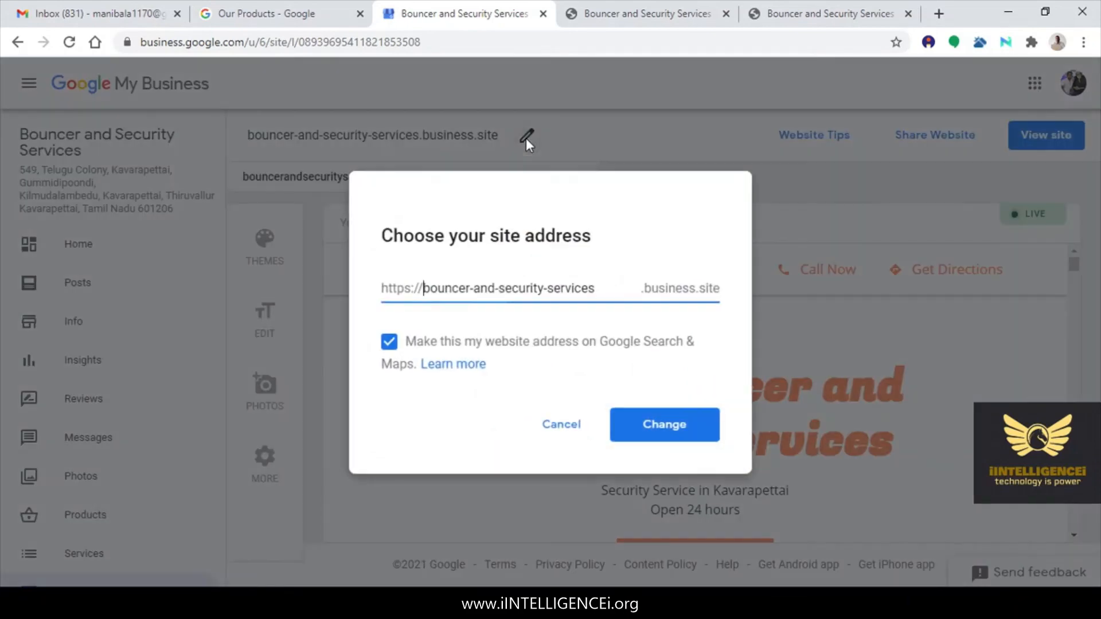
click(599, 288)
key(Left)
key(Left)
key(Left)
key(Left)
key(Left)
key(Left)
key(Left)
key(Left)
key(Left)
key(Left)
key(Left)
key(Left)
key(Left)
key(Left)
key(Left)
key(Left)
key(Left)
key(Left)
key(Left)
key(Left)
key(Left)
key(Left)
text(prime)
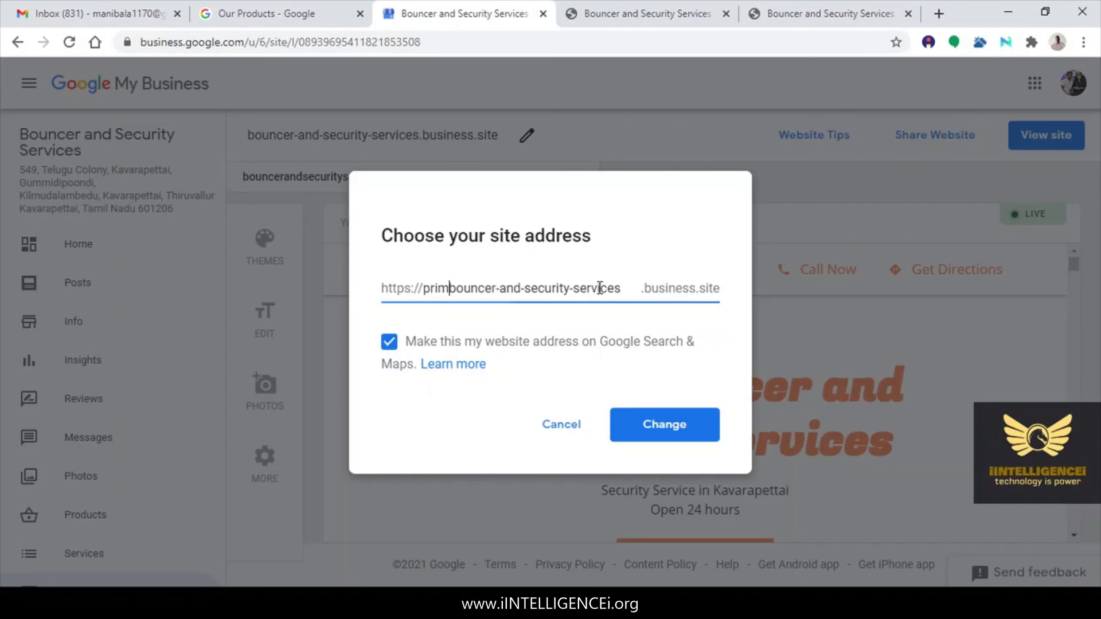
text(bounc)
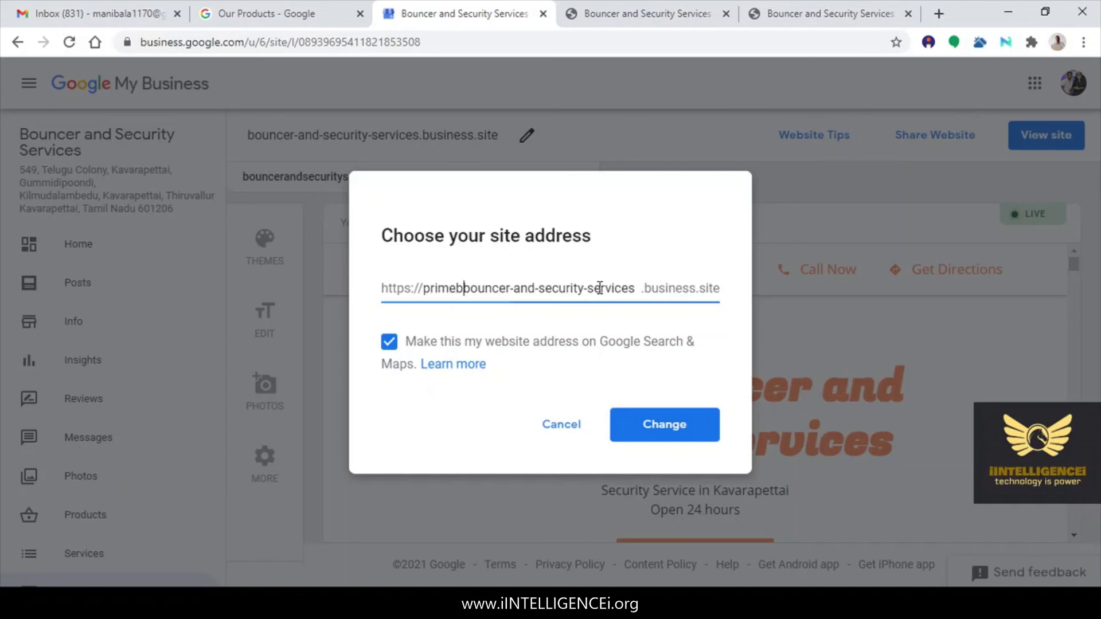
text(er)
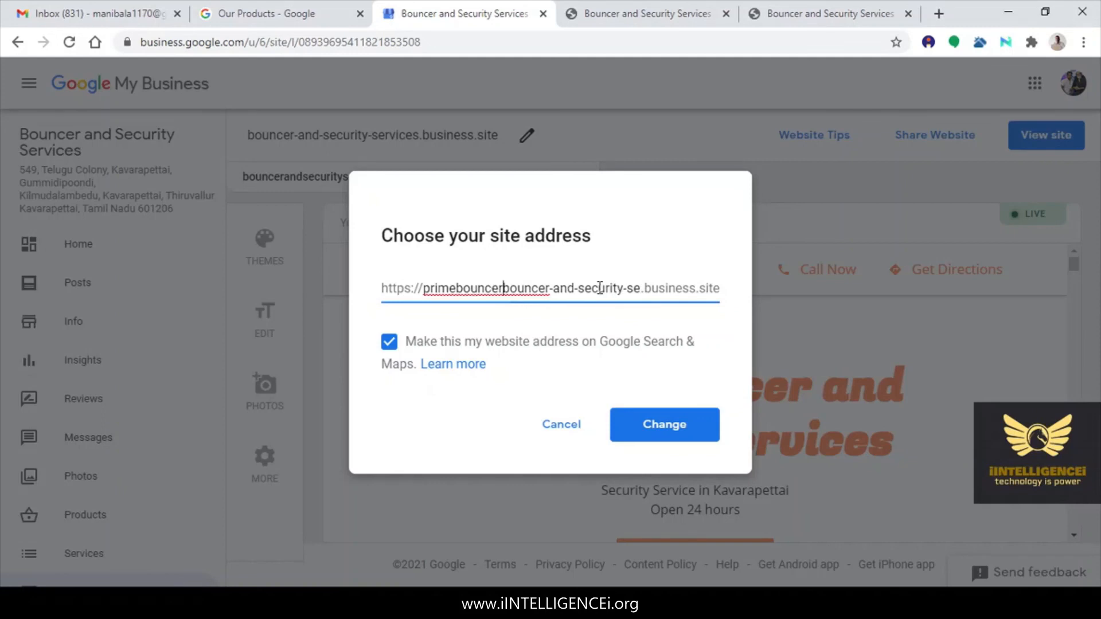
key(Delete)
key(Delete)
key(Delete)
key(Delete)
key(Delete)
key(Delete)
key(Delete)
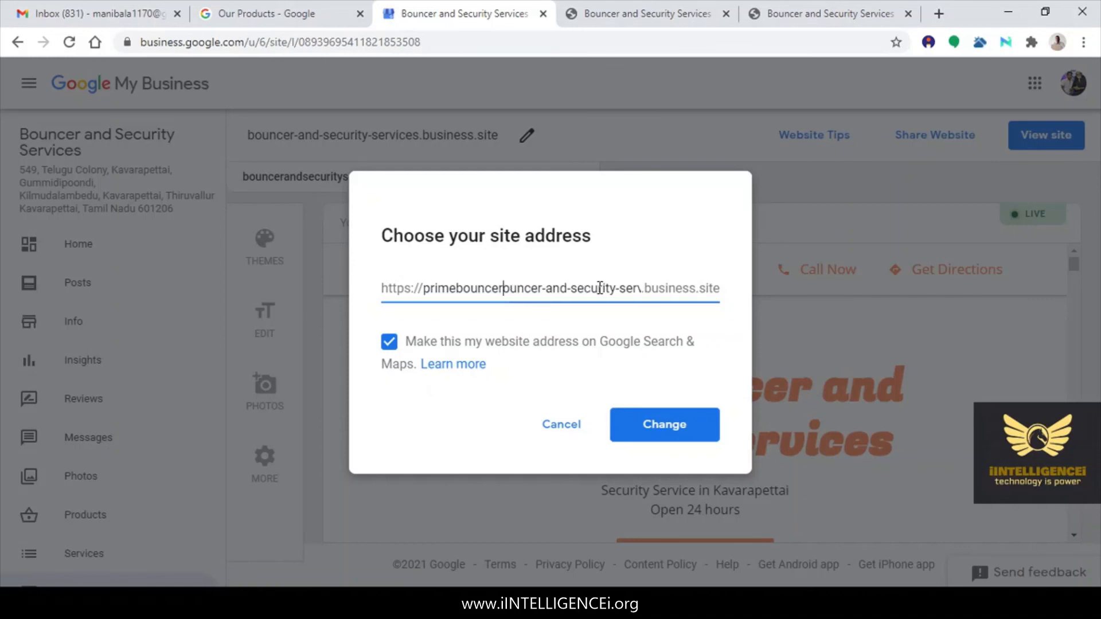
key(Delete)
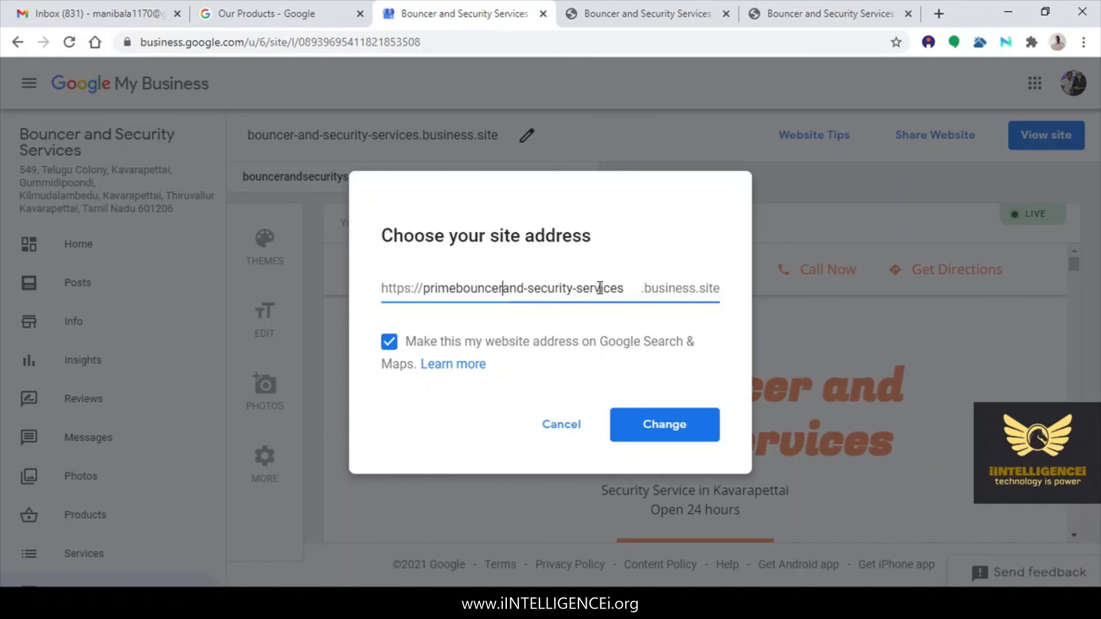
key(Left)
key(Left)
key(Left)
key(Left)
key(Left)
key(Left)
key(Left)
key(Right)
key(Right)
key(Right)
key(Right)
key(Right)
key(Right)
key(Right)
key(Delete)
key(Delete)
key(Delete)
key(Delete)
key(Delete)
key(Delete)
key(Delete)
key(Delete)
key(Delete)
key(Delete)
key(Delete)
key(Delete)
key(Delete)
key(Delete)
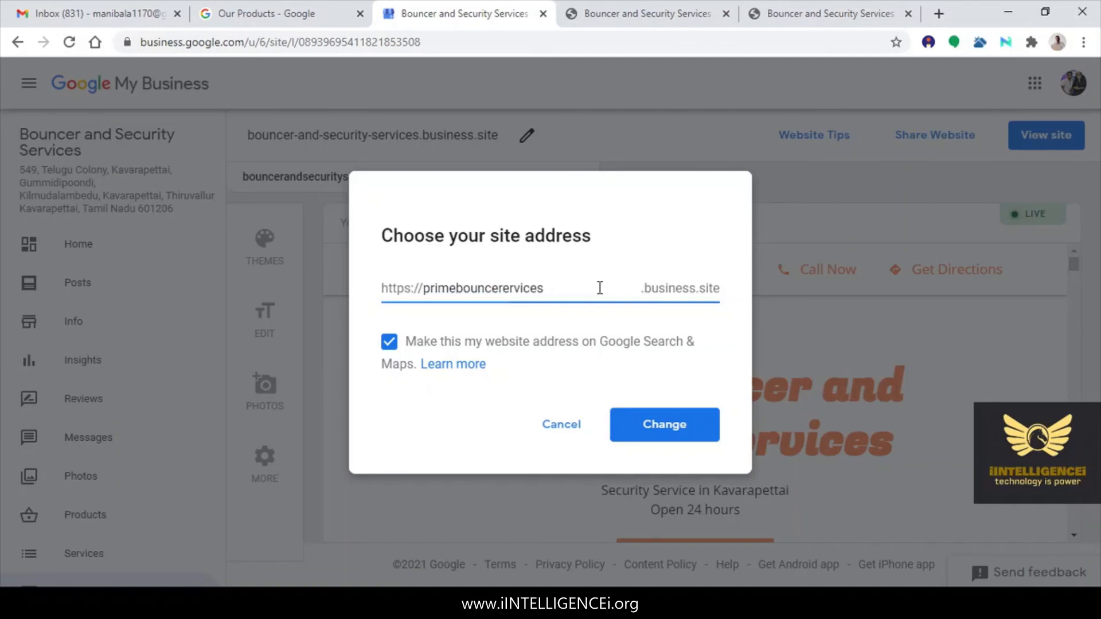
key(Delete)
key(Delete)
key(Delete)
key(Delete)
key(Delete)
key(Delete)
key(Delete)
Step: Confirm primebouncer.business.site as the new site address and close both old Bouncer and Security Services tabs
click(675, 429)
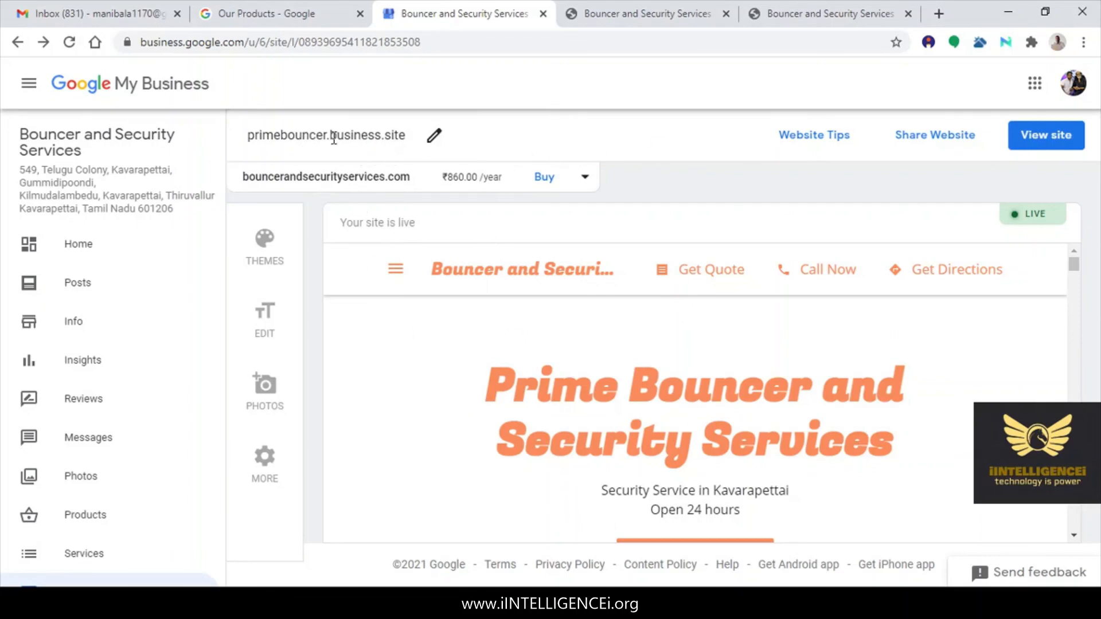
click(726, 14)
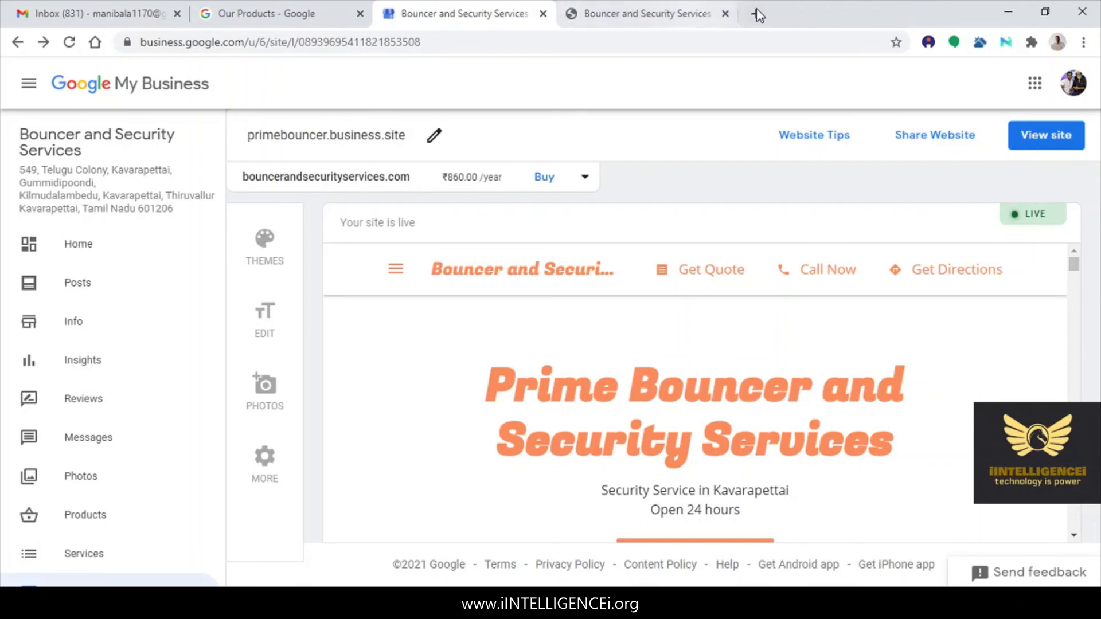
click(725, 15)
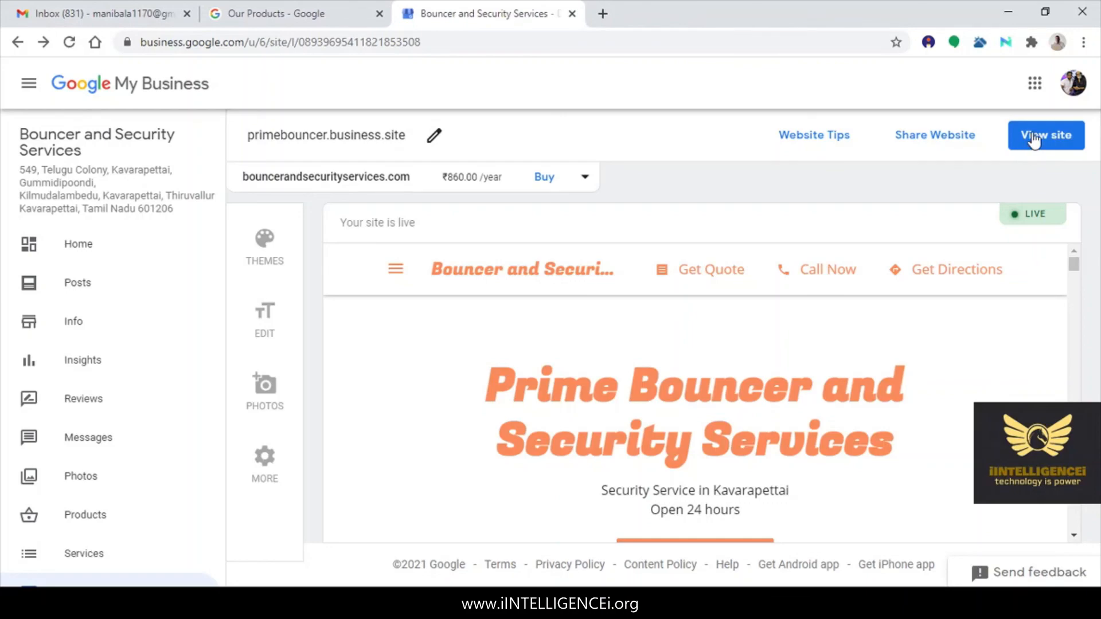
Step: Open the live website in a new tab and scroll through it
click(1034, 137)
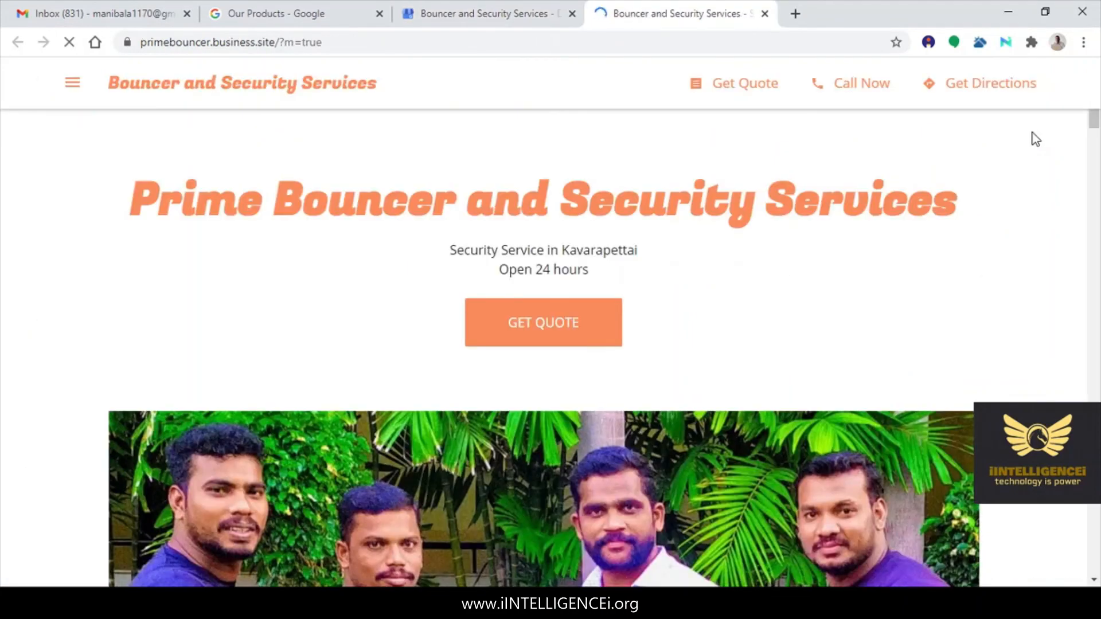
scroll(550, 344, down, 15)
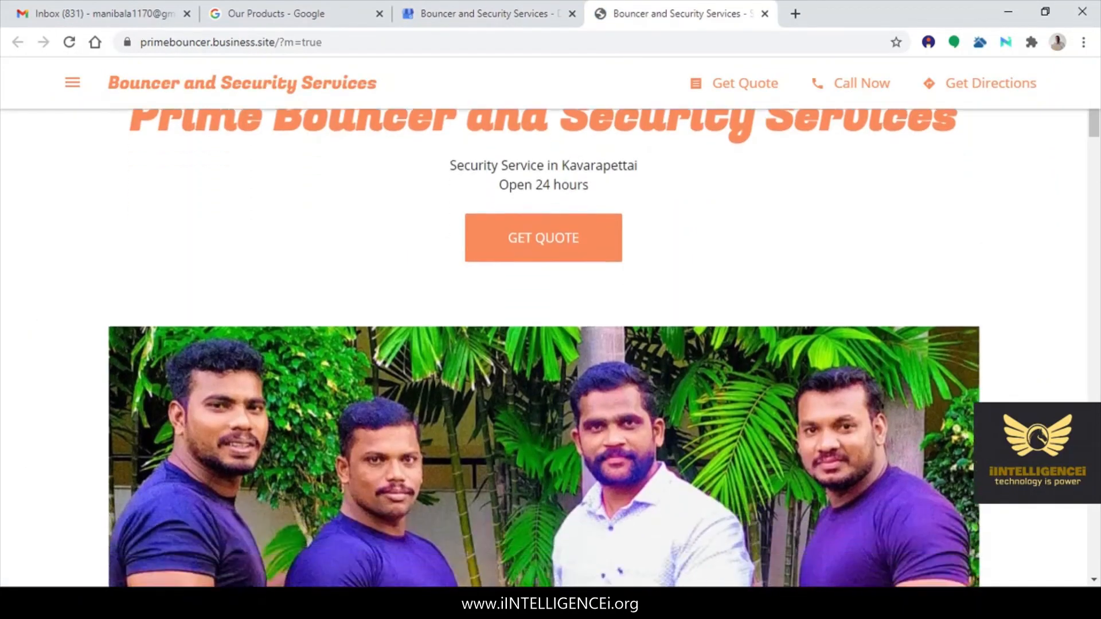
scroll(550, 344, down, 15)
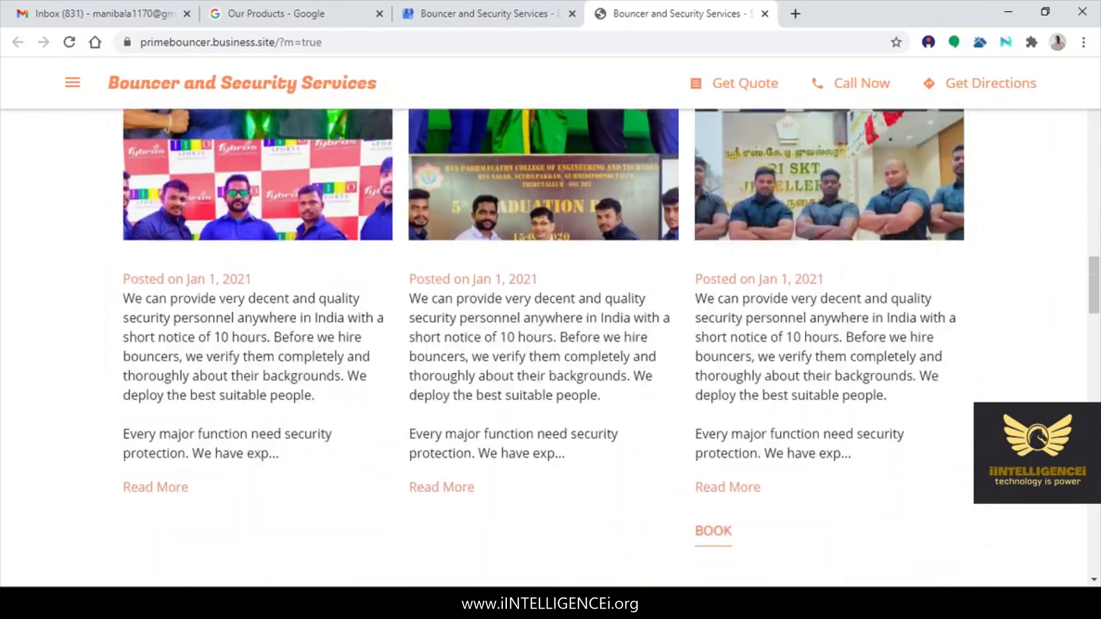
scroll(550, 344, down, 15)
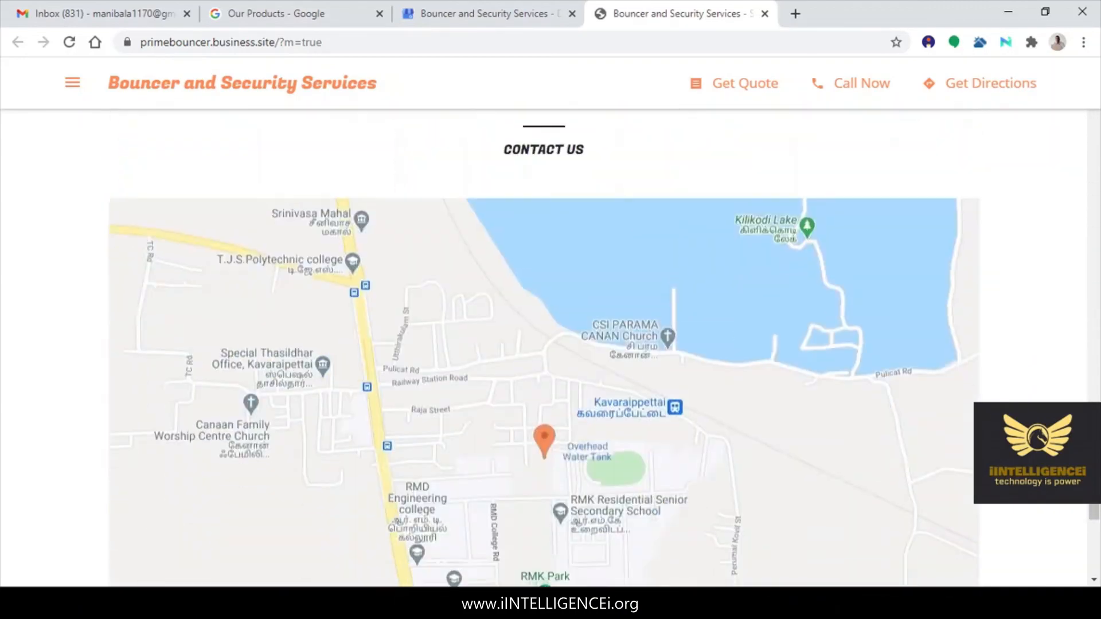
scroll(550, 344, up, 20)
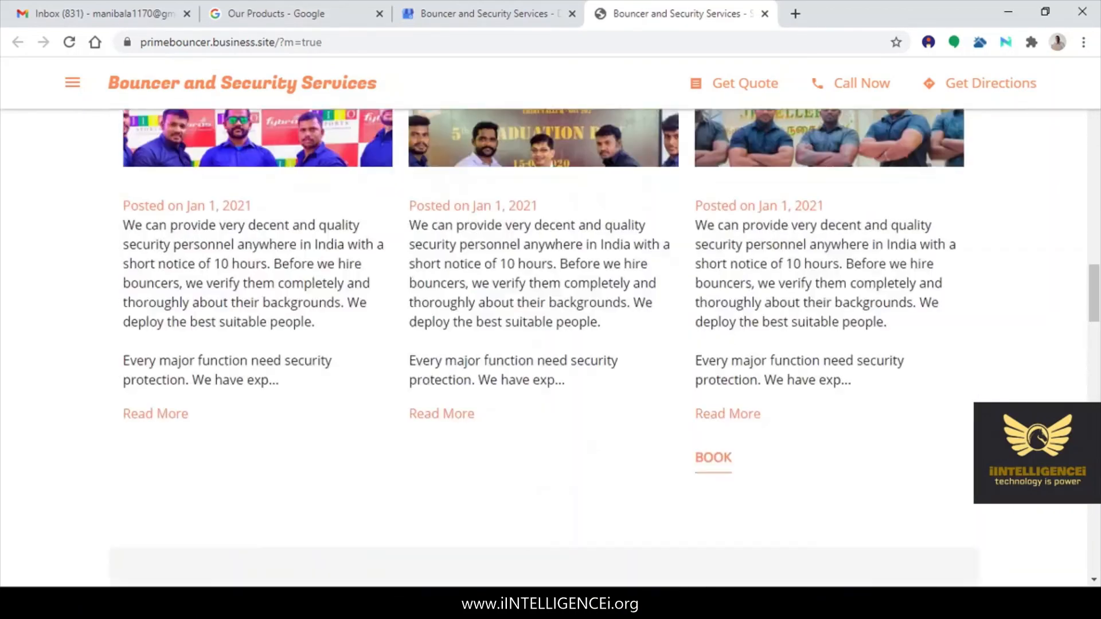
scroll(551, 345, up, 5)
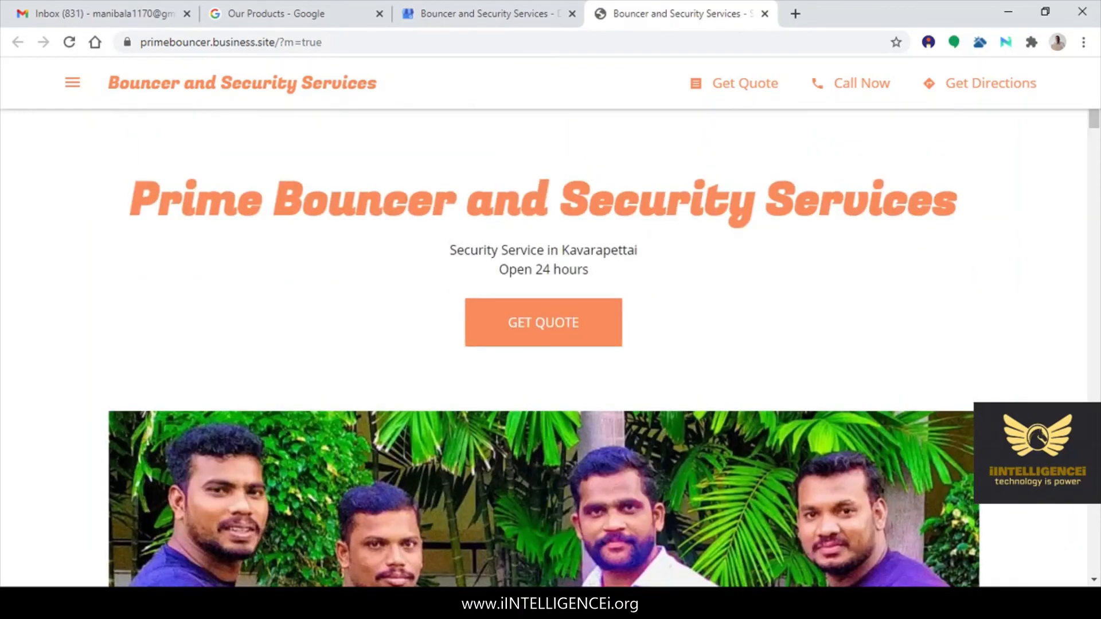
Step: Remove '/?m=true' from the address and reload the site at primebouncer.business.site
click(342, 44)
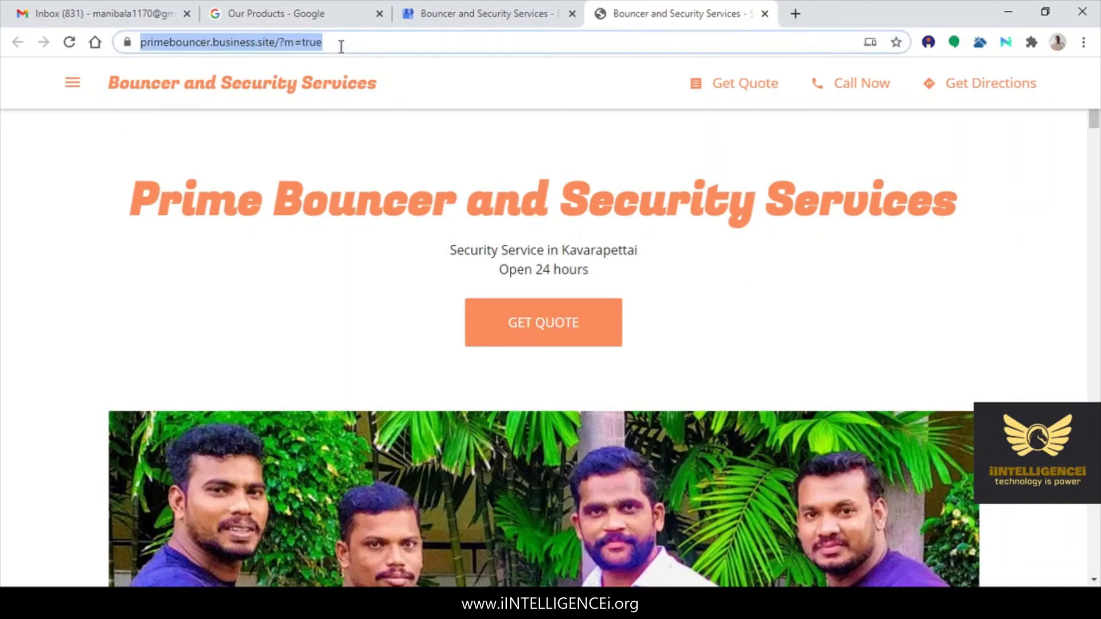
click(341, 44)
key(BackSpace)
key(BackSpace)
key(BackSpace)
key(BackSpace)
key(BackSpace)
key(BackSpace)
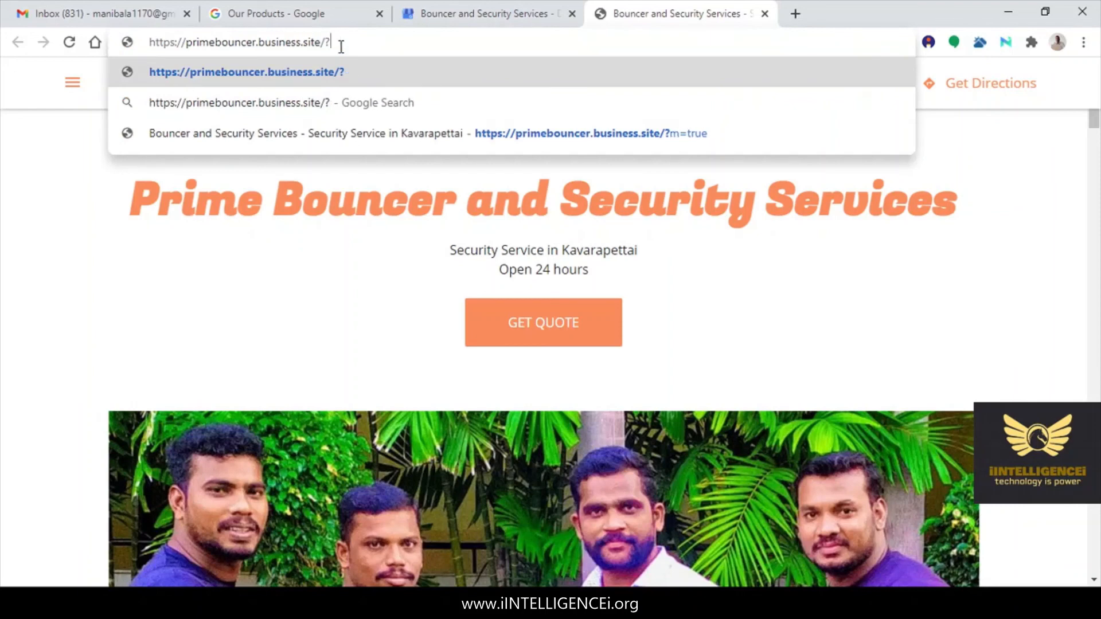
key(BackSpace)
key(BackSpace)
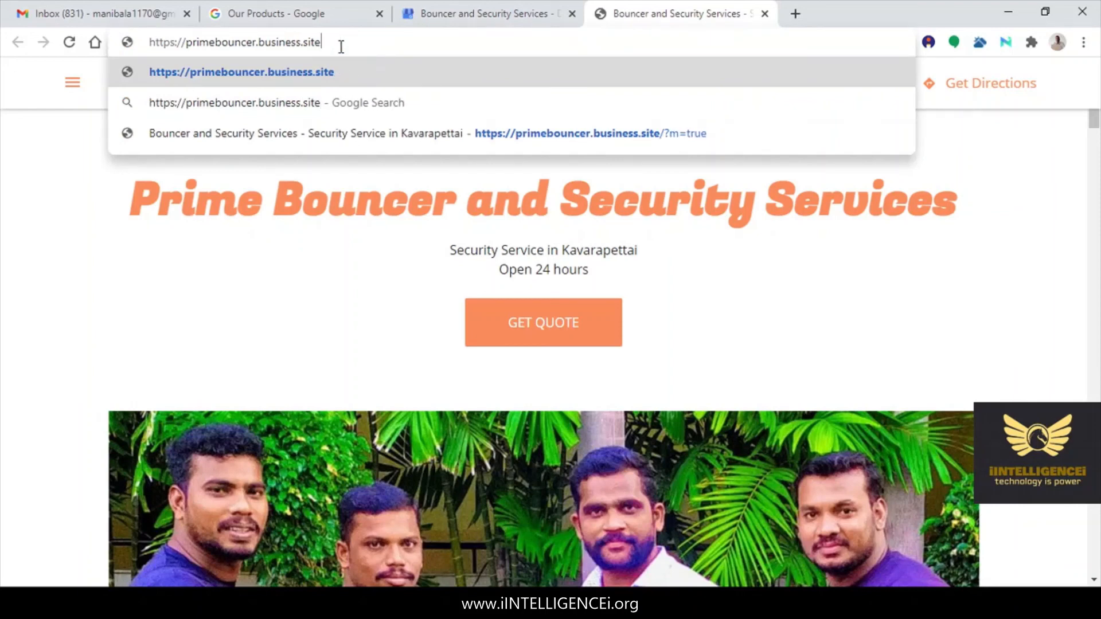
key(Return)
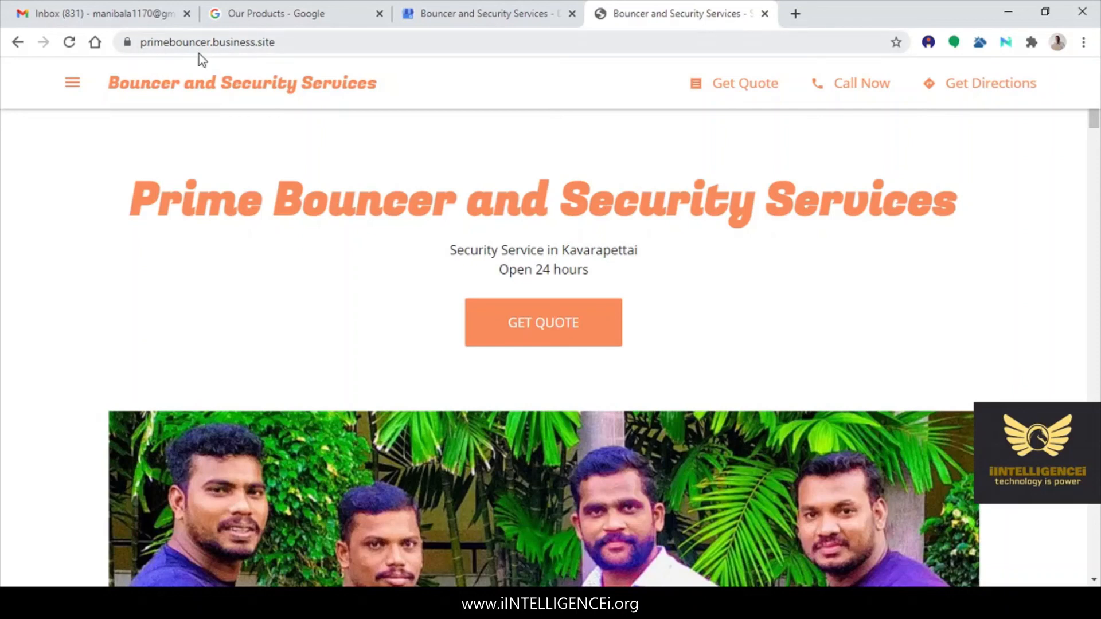
click(288, 43)
key(ctrl+c)
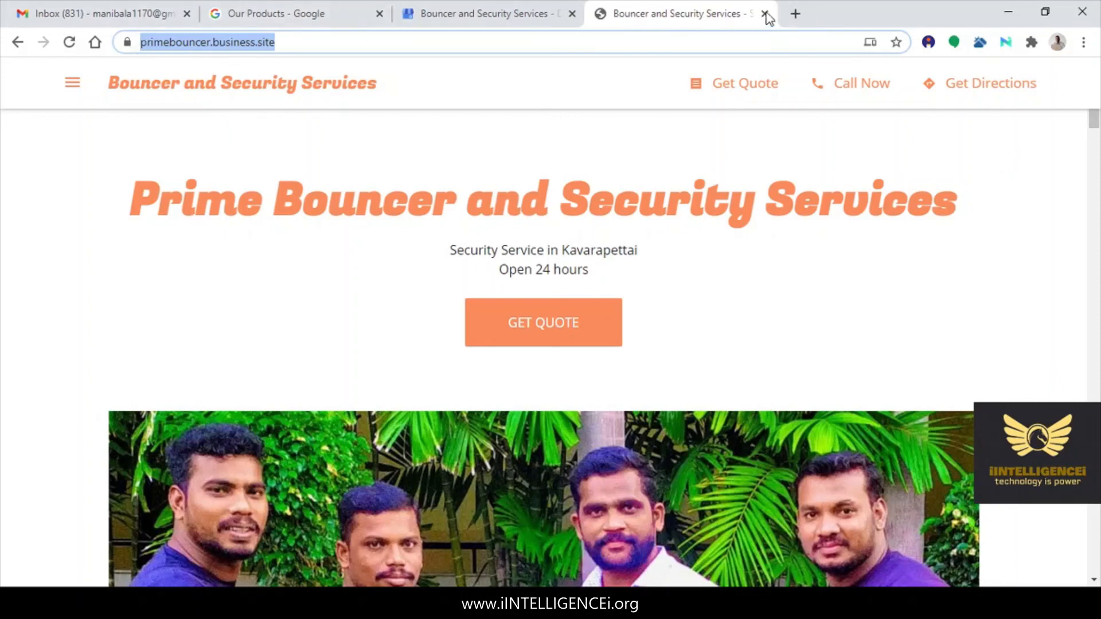
click(796, 15)
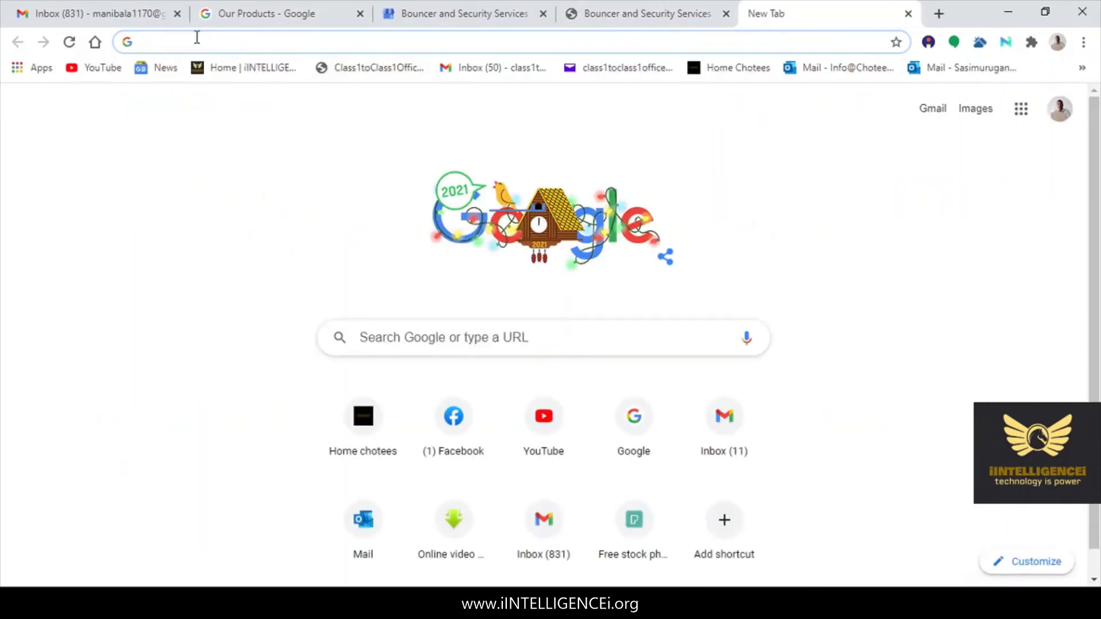
key(ctrl+v)
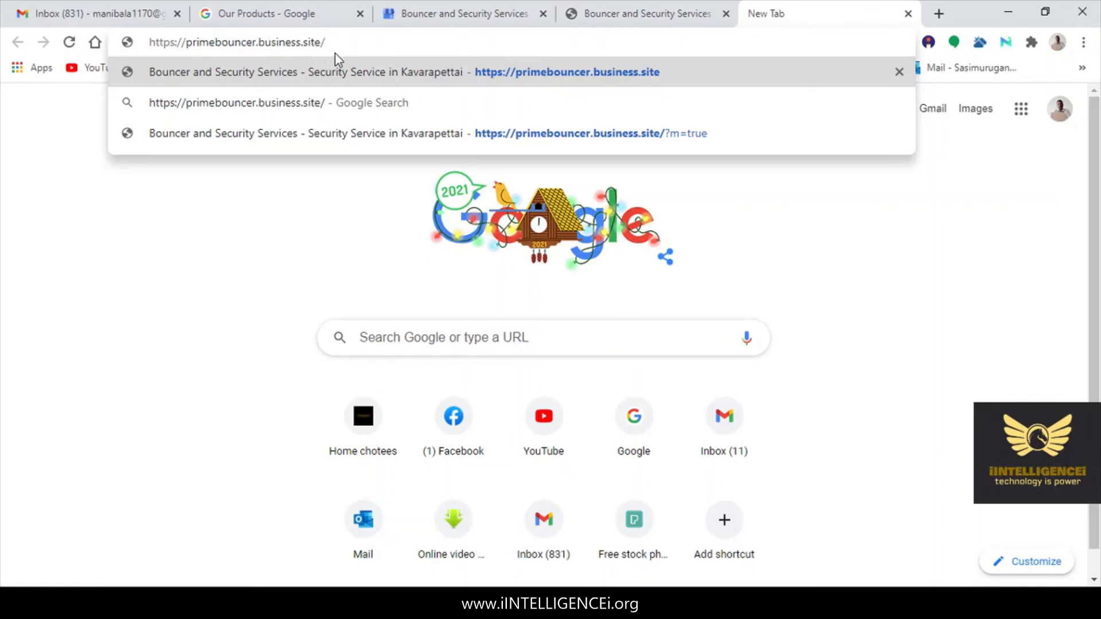
key(BackSpace)
key(Return)
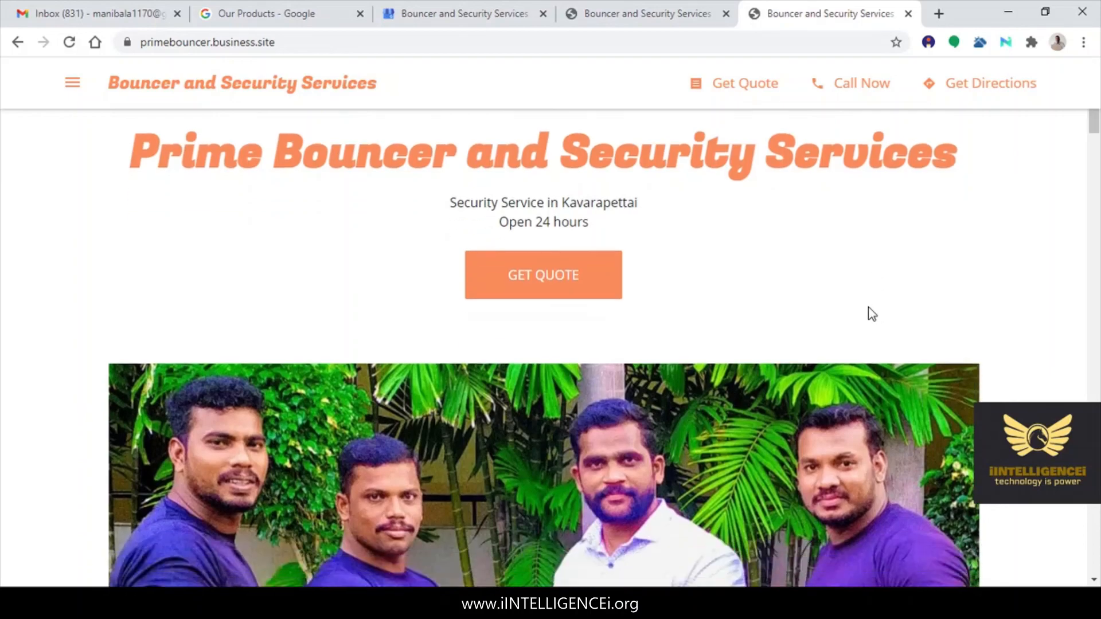
Step: Scroll through the services, photo gallery and Kavarapettai contact map, then back to the top
scroll(872, 314, down, 12)
scroll(868, 307, down, 15)
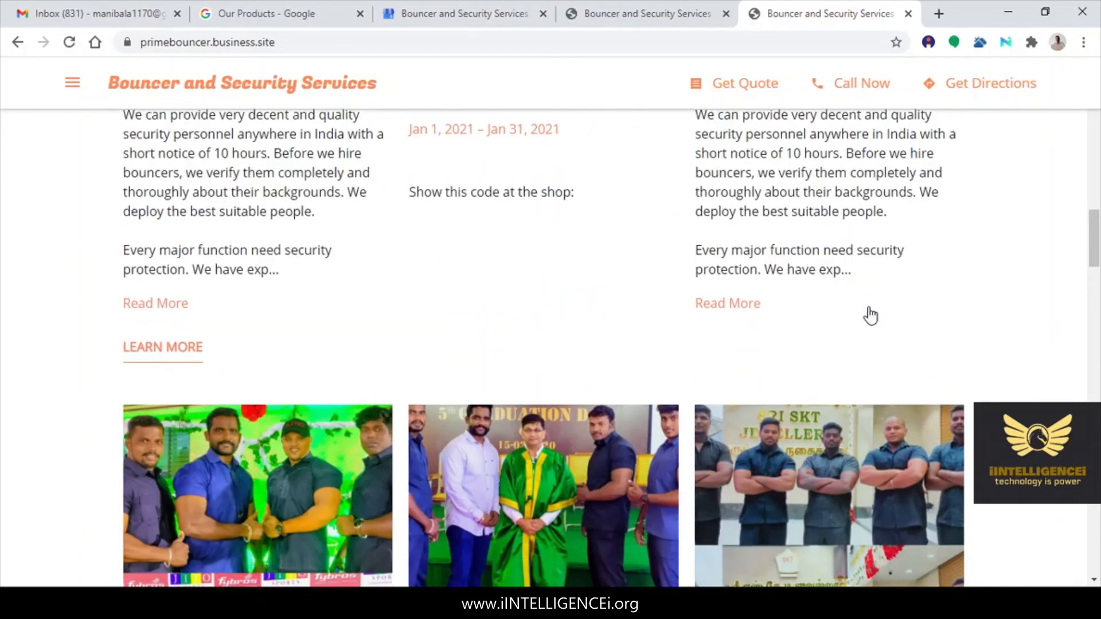
scroll(871, 314, down, 15)
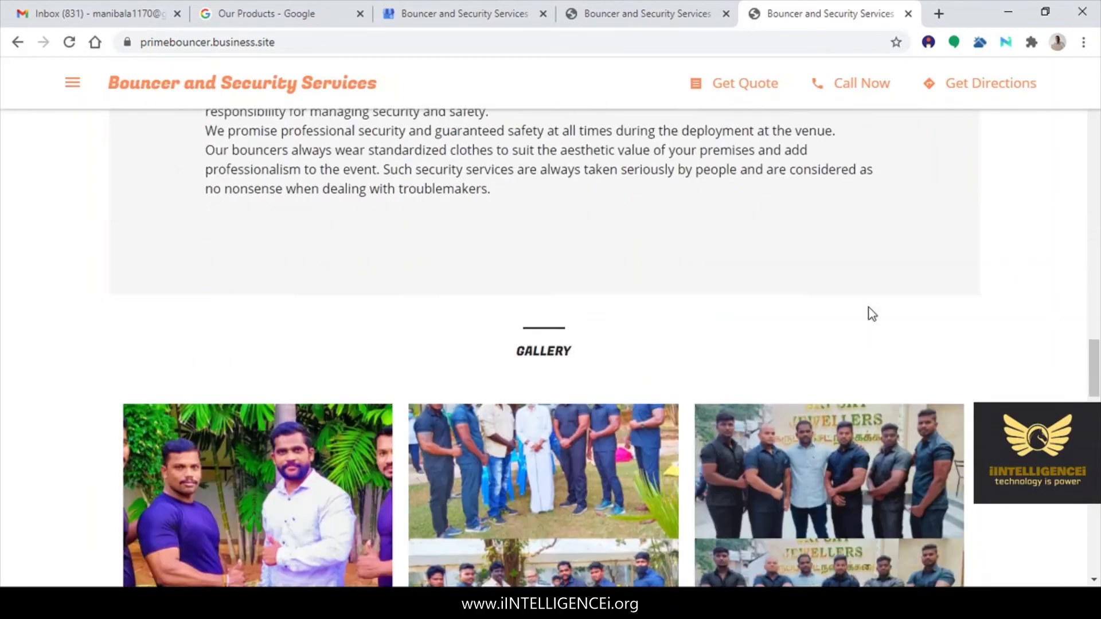
scroll(872, 314, down, 15)
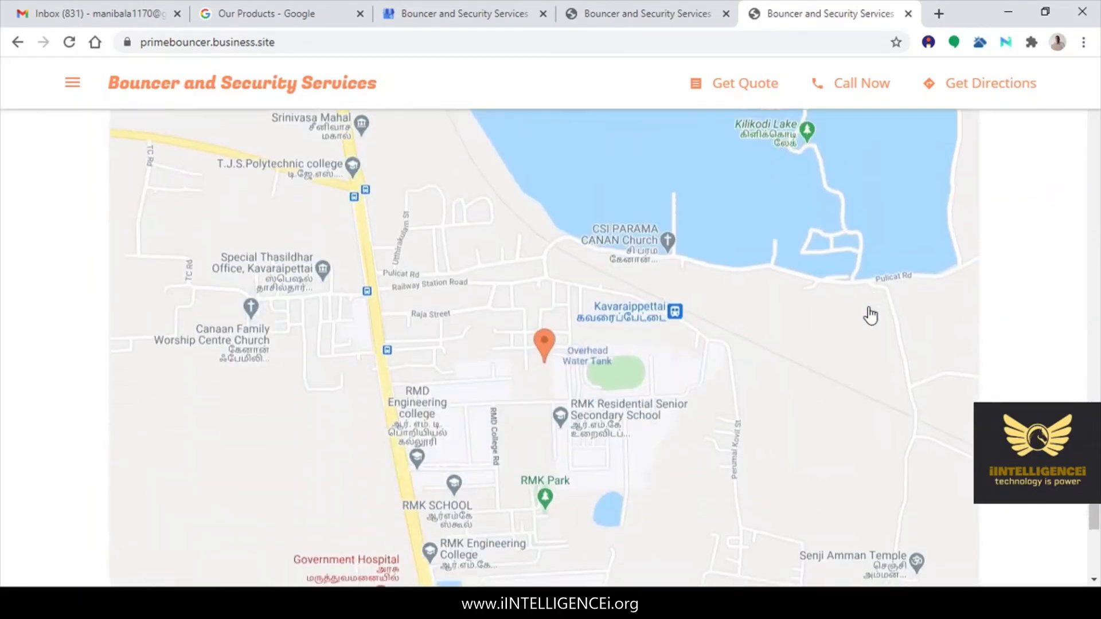
scroll(871, 316, up, 20)
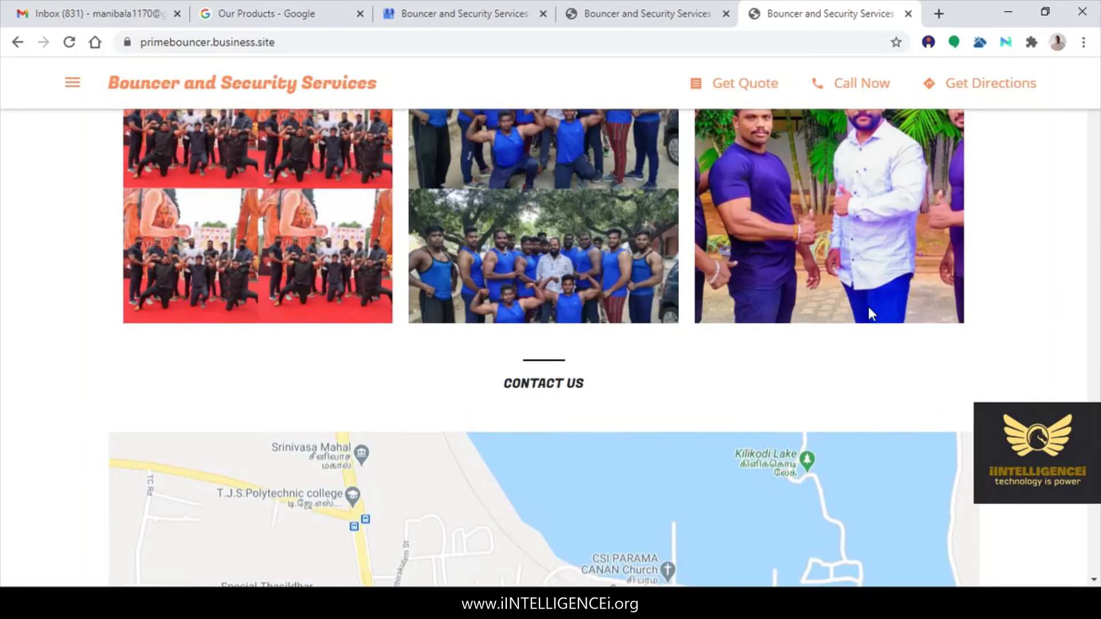
scroll(868, 309, up, 20)
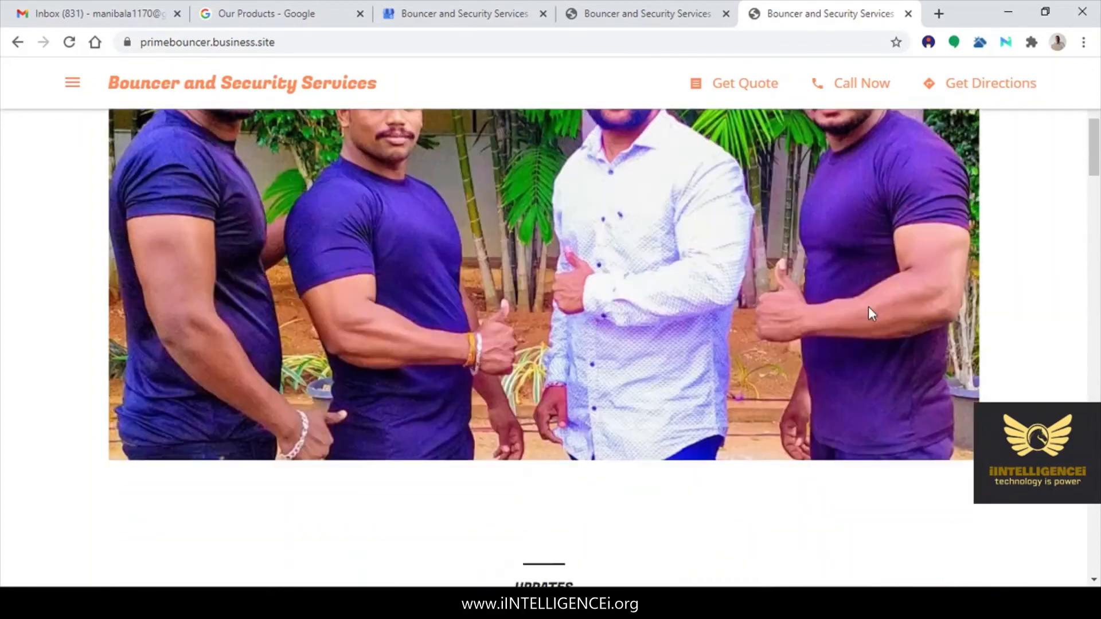